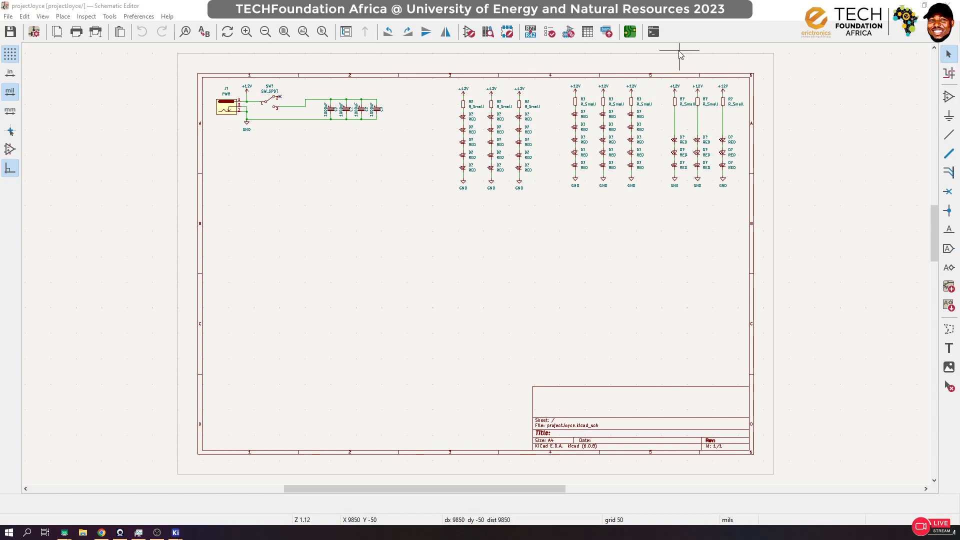
# Step: Examine the three groups of resistor and LED strings, and the power input circuit with its jack, SPDT switch and capacitors
pyautogui.scroll(3, 683, 101)
pyautogui.scroll(-1, 476, 272)
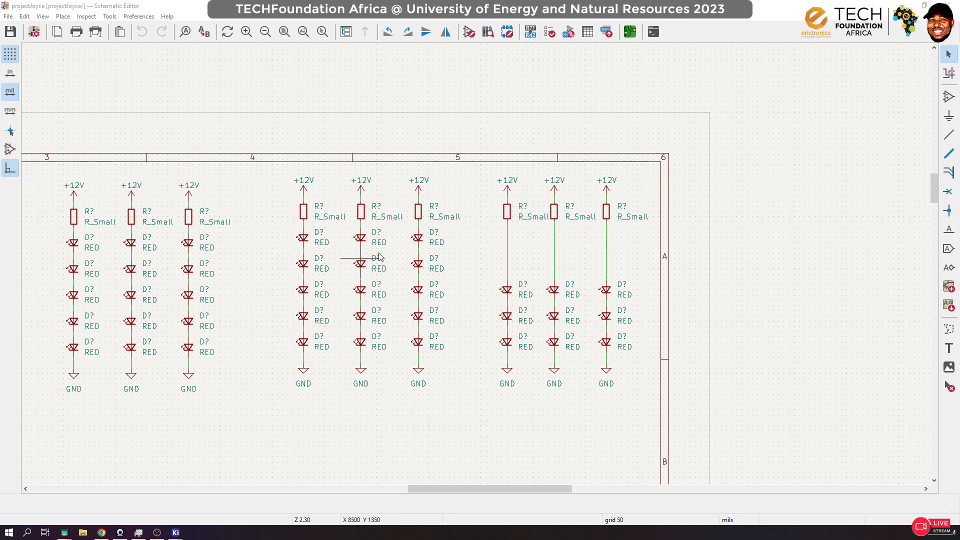
pyautogui.scroll(-4, 376, 258)
pyautogui.scroll(2, 479, 225)
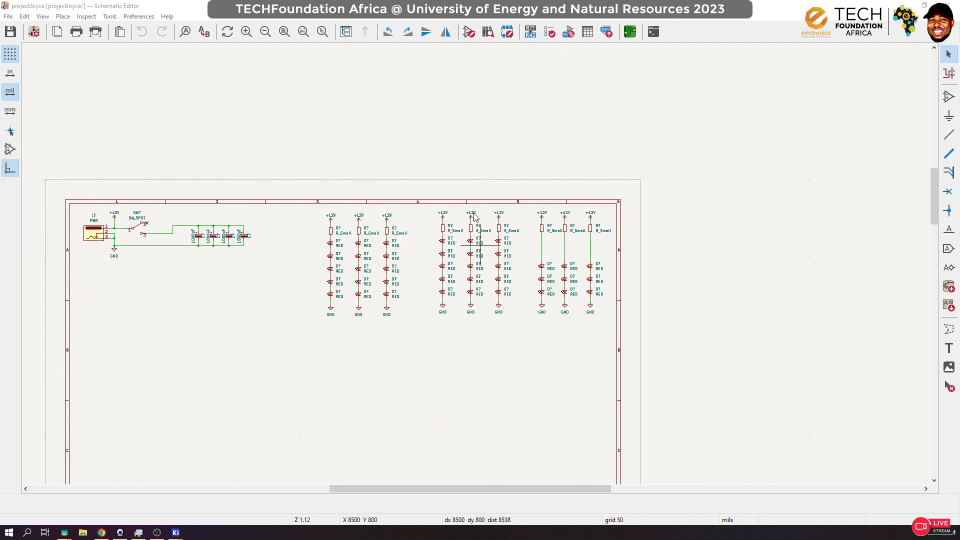
pyautogui.scroll(3, 478, 225)
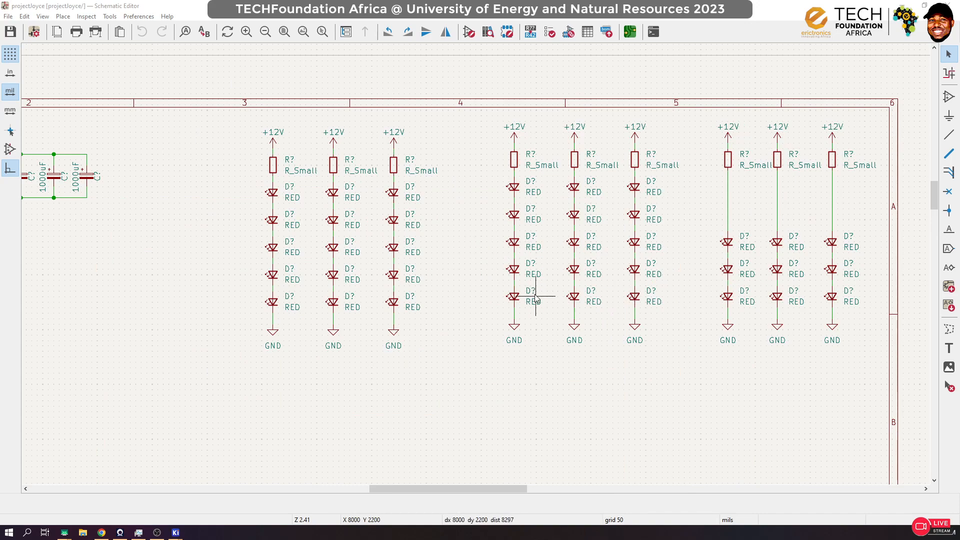
pyautogui.scroll(-3, 480, 273)
pyautogui.scroll(6, 148, 187)
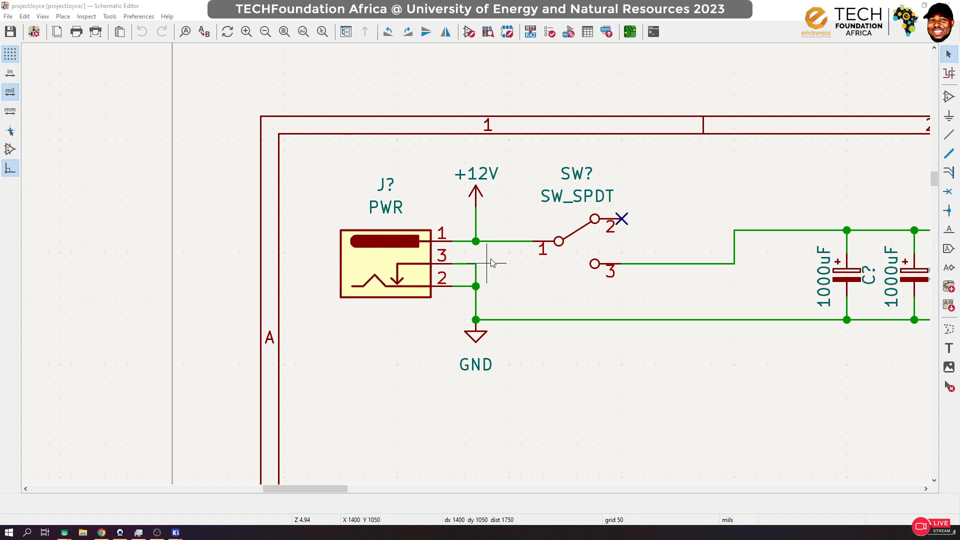
pyautogui.scroll(-9, 531, 369)
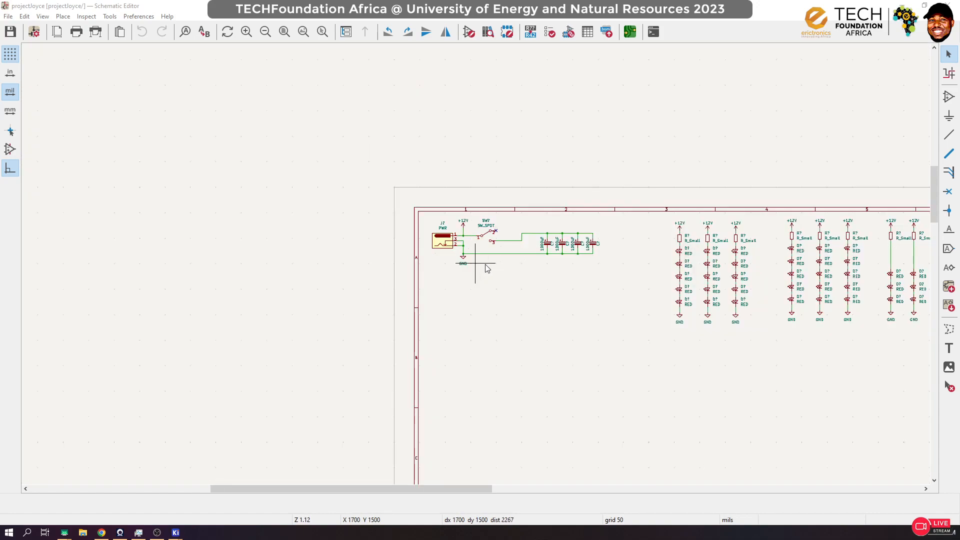
pyautogui.scroll(3, 476, 268)
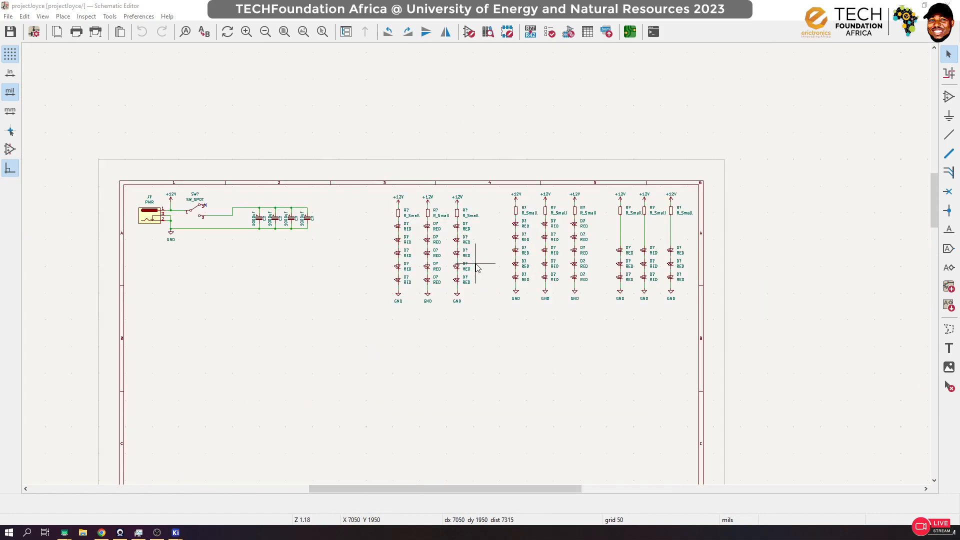
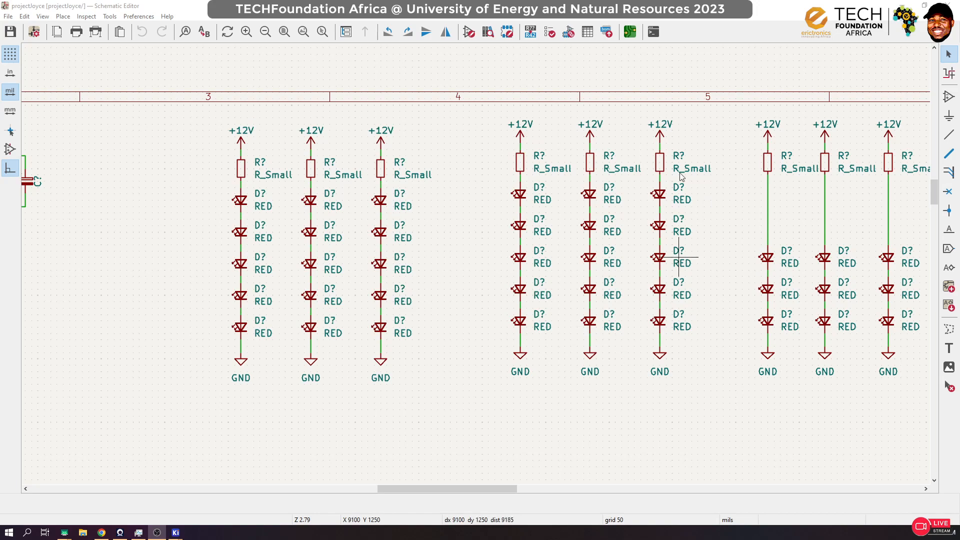
pyautogui.scroll(-1, 552, 250)
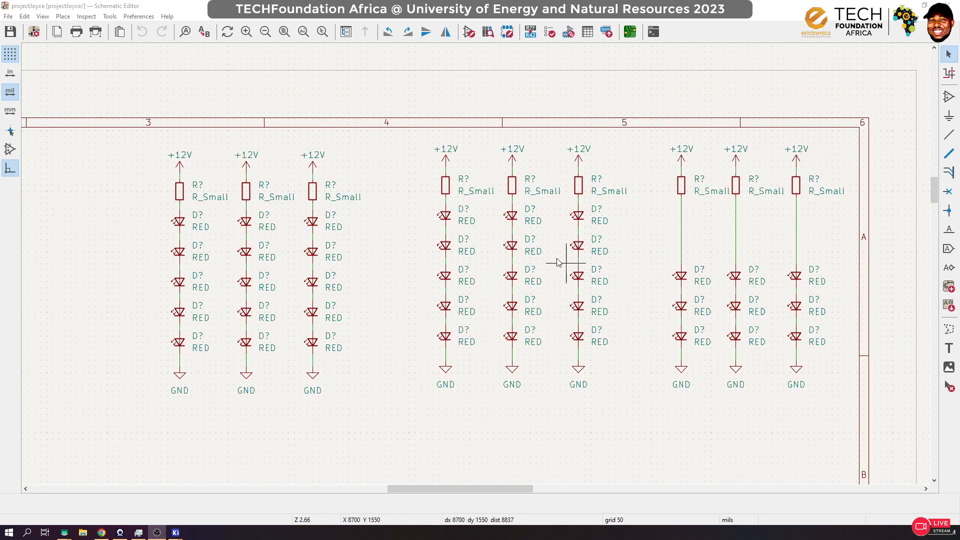
pyautogui.scroll(3, 507, 289)
pyautogui.scroll(-3, 476, 263)
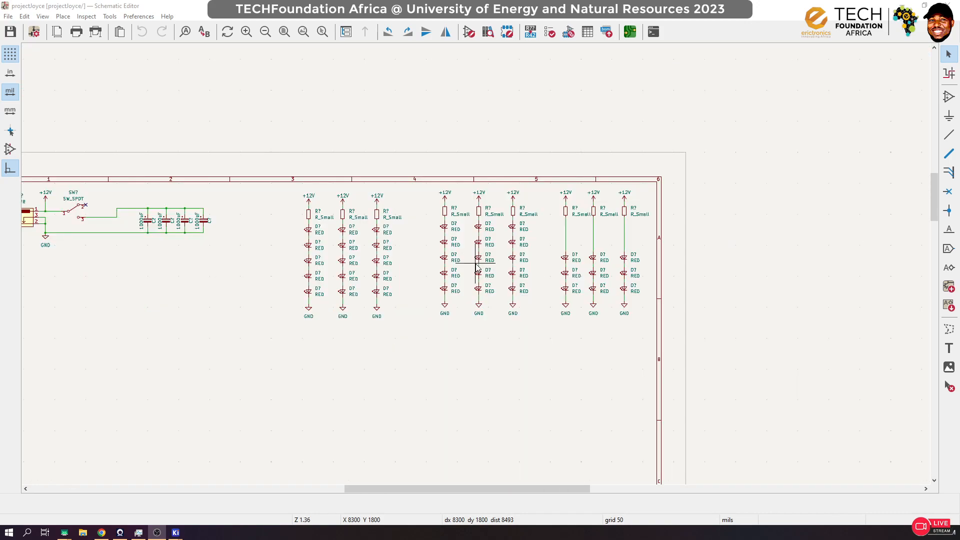
pyautogui.scroll(3, 476, 264)
pyautogui.scroll(-2, 476, 264)
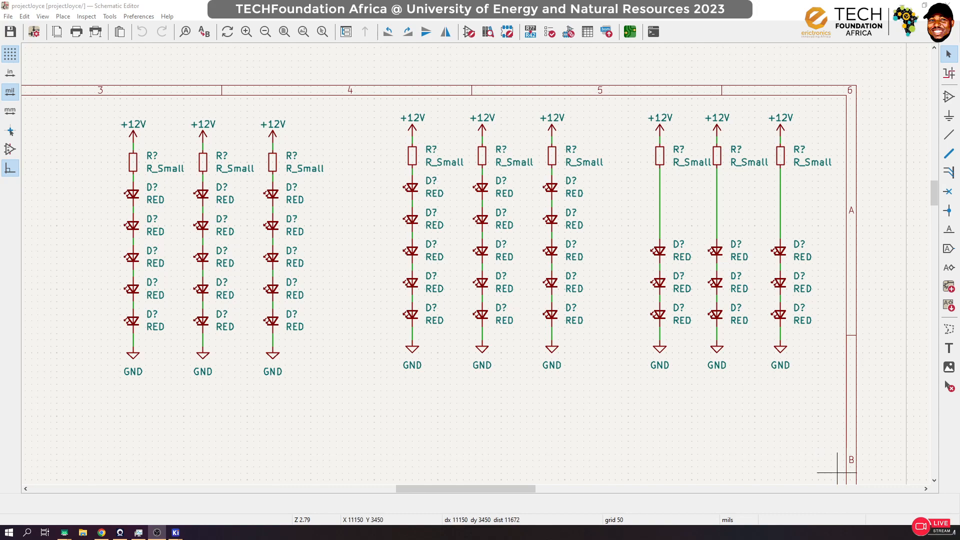
pyautogui.hotkey('alt', 'Tab')
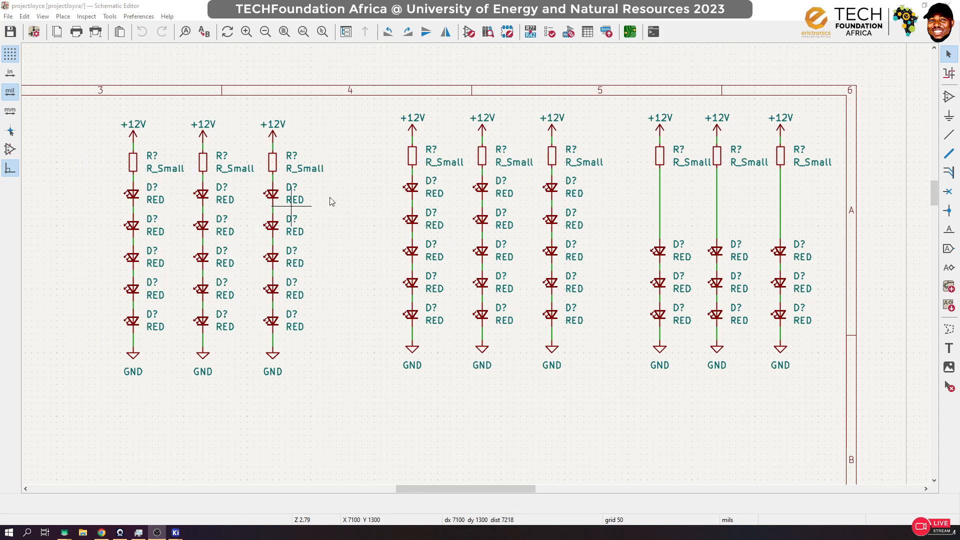
# Step: Set the value of the top LED in the middle group's first string to AMBER
pyautogui.click(437, 192)
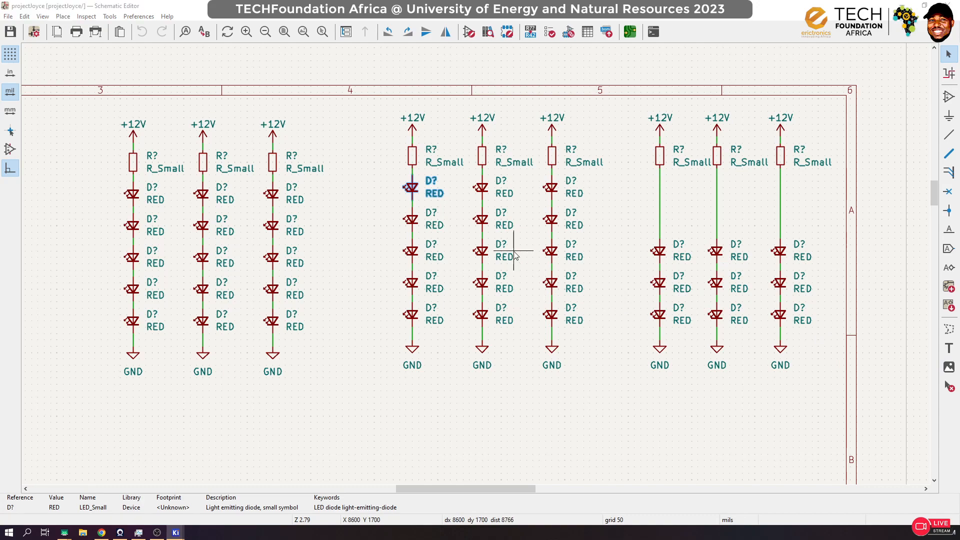
pyautogui.press('v')
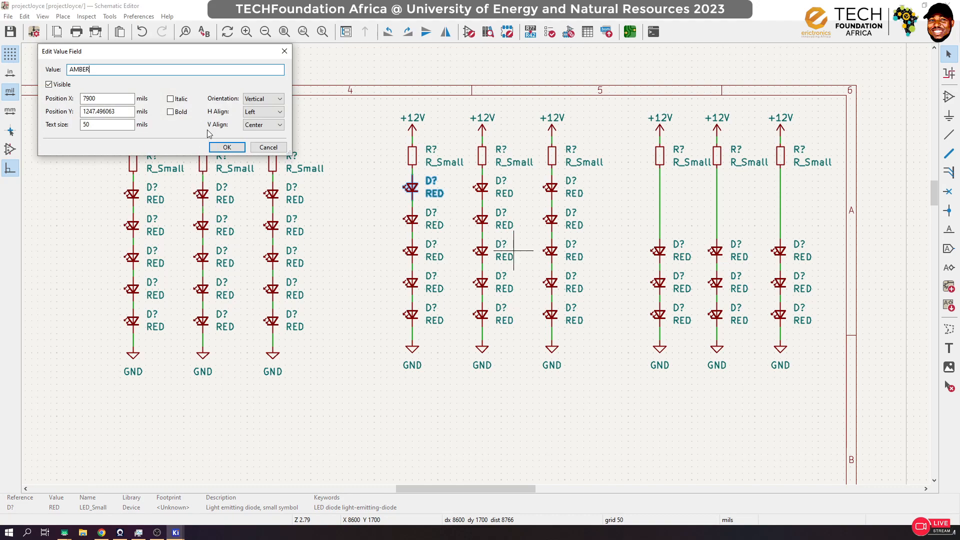
pyautogui.click(226, 147)
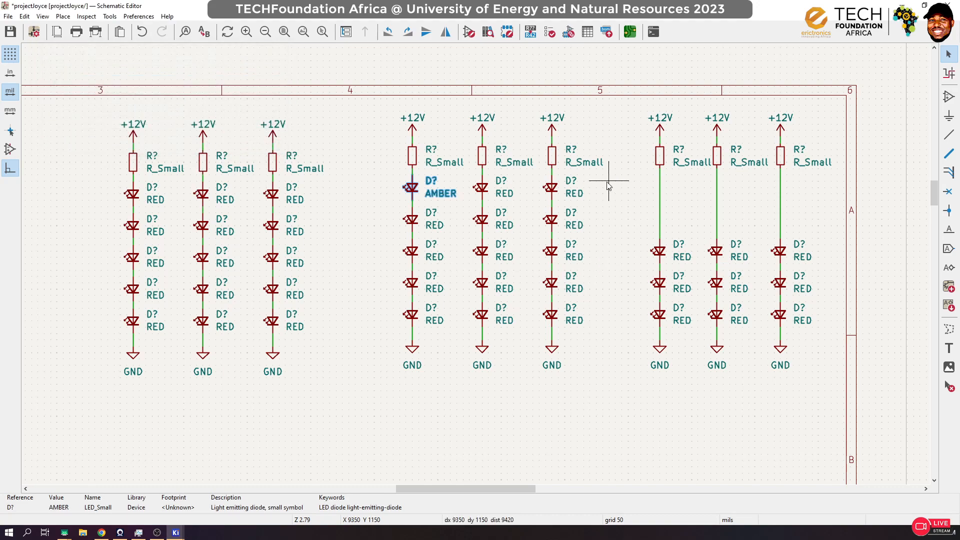
# Step: Delete all the remaining red LEDs from the three strings of the middle group
pyautogui.moveTo(608, 178); pyautogui.dragTo(467, 324)
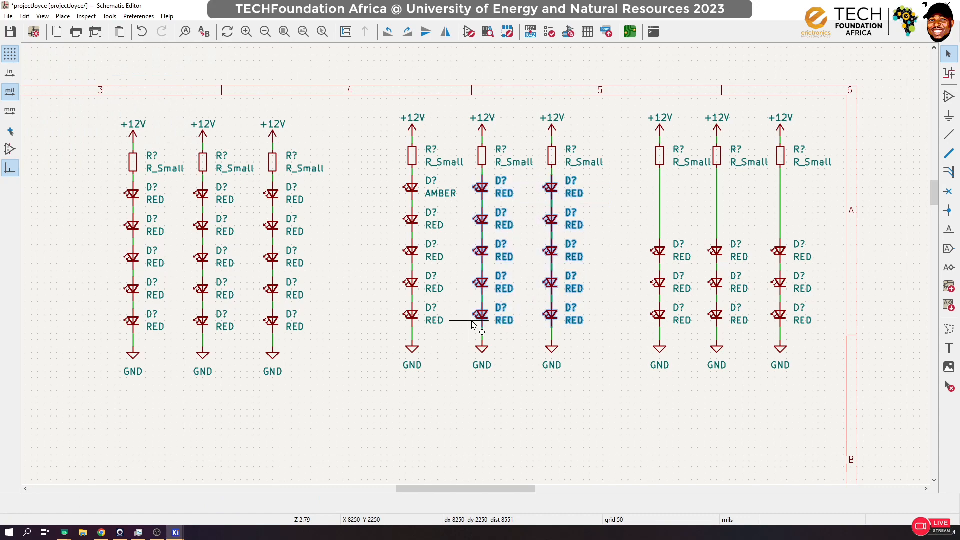
pyautogui.click(467, 325)
pyautogui.press('Delete')
pyautogui.moveTo(454, 205); pyautogui.dragTo(399, 322)
pyautogui.press('Delete')
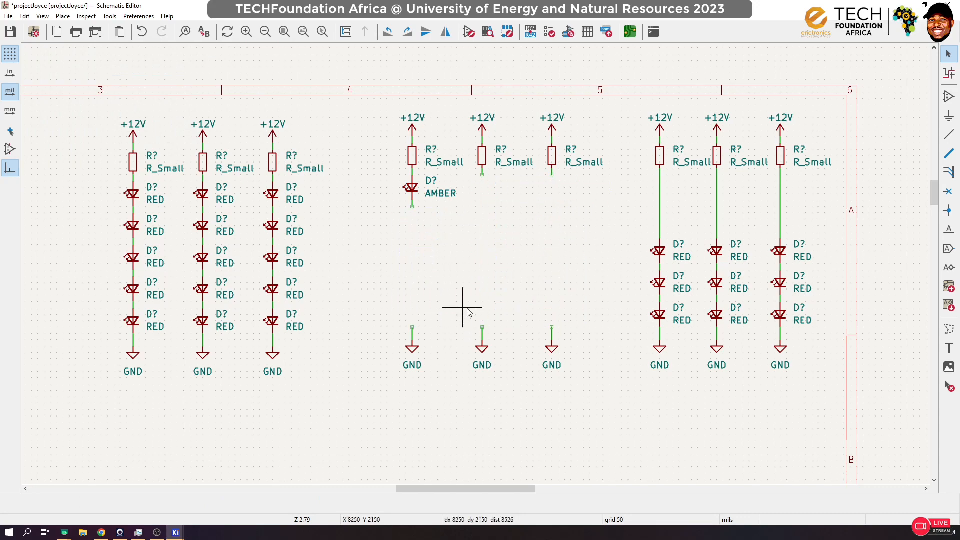
# Step: Duplicate the AMBER LED down the first string three times, and place a fourth copy in the empty space beside it
pyautogui.click(412, 192)
pyautogui.hotkey('ctrl', 'd')
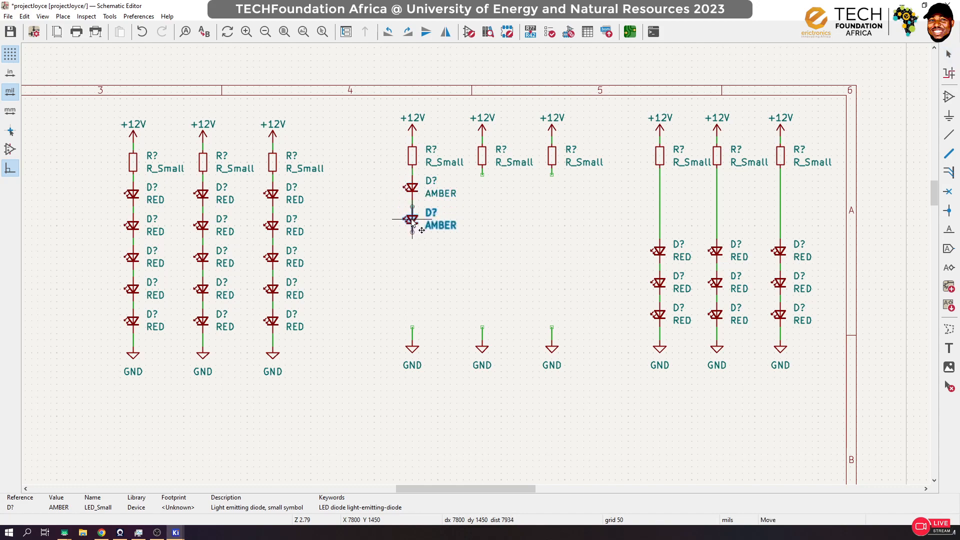
pyautogui.click(414, 222)
pyautogui.hotkey('ctrl', 'd')
pyautogui.click(413, 259)
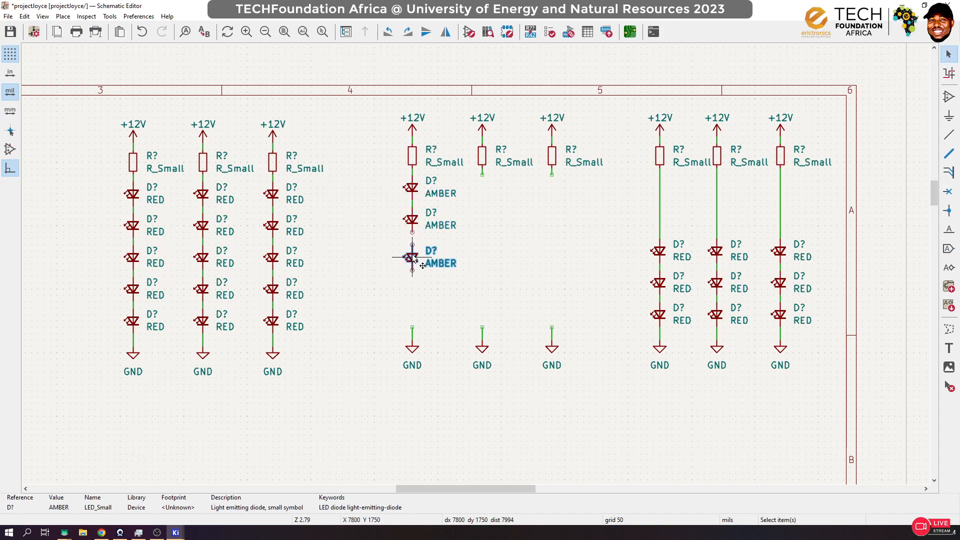
pyautogui.moveTo(413, 255); pyautogui.dragTo(411, 251)
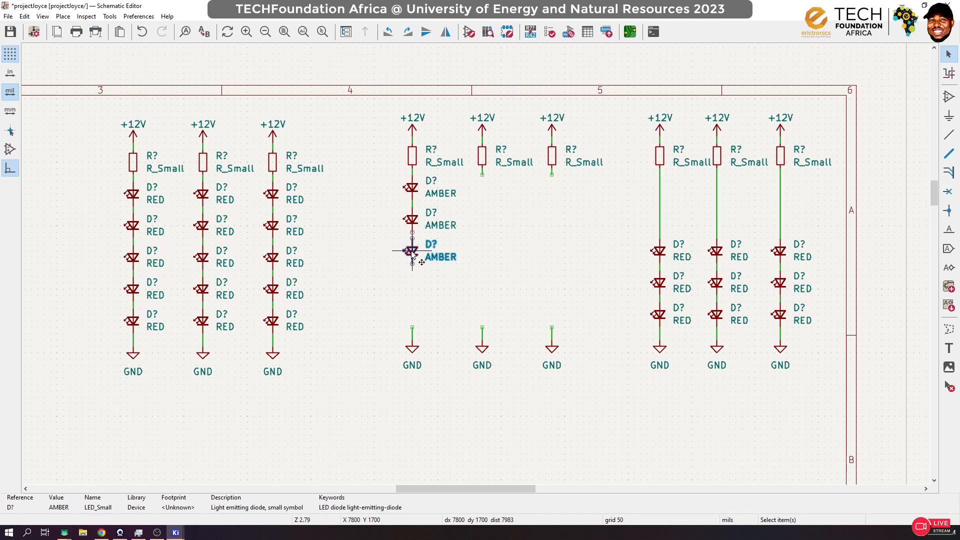
pyautogui.hotkey('ctrl', 'd')
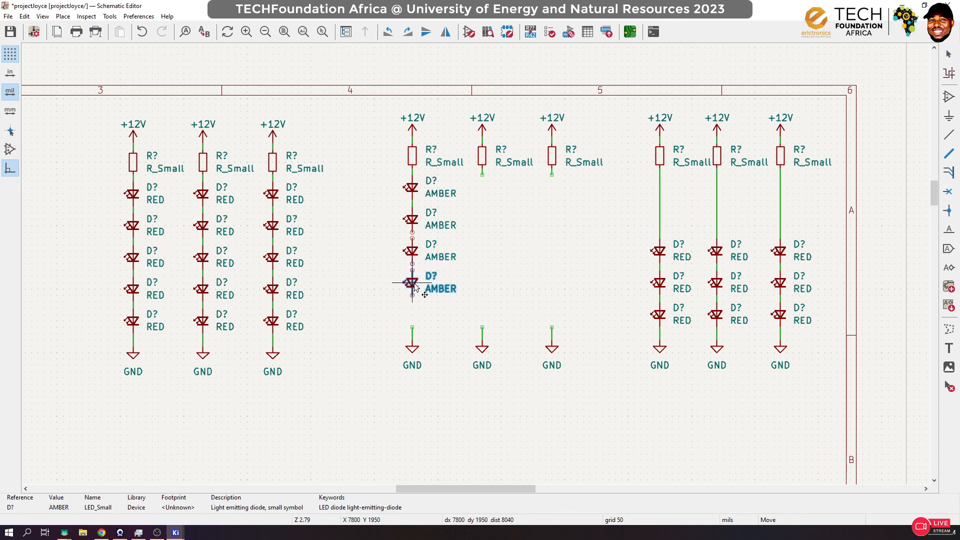
pyautogui.click(412, 284)
pyautogui.hotkey('ctrl', 'd')
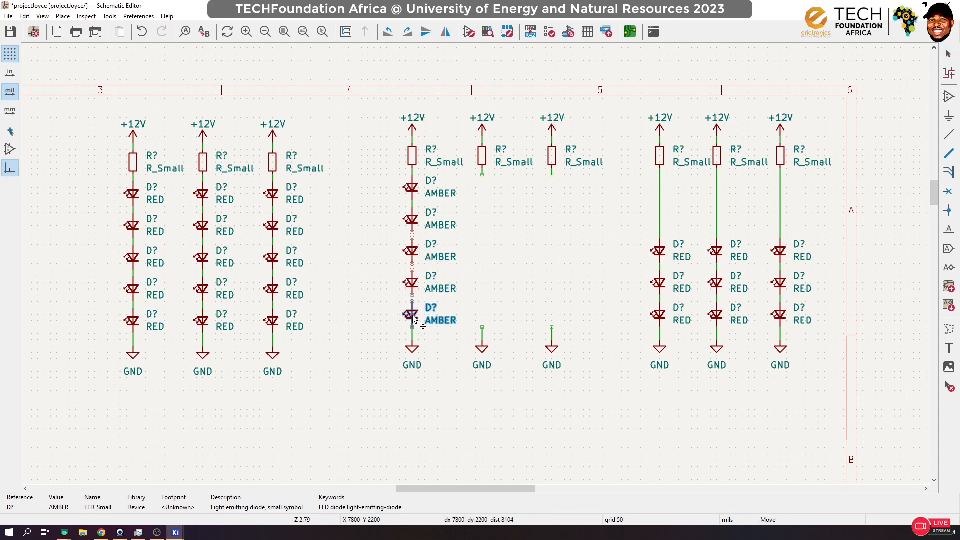
pyautogui.click(528, 273)
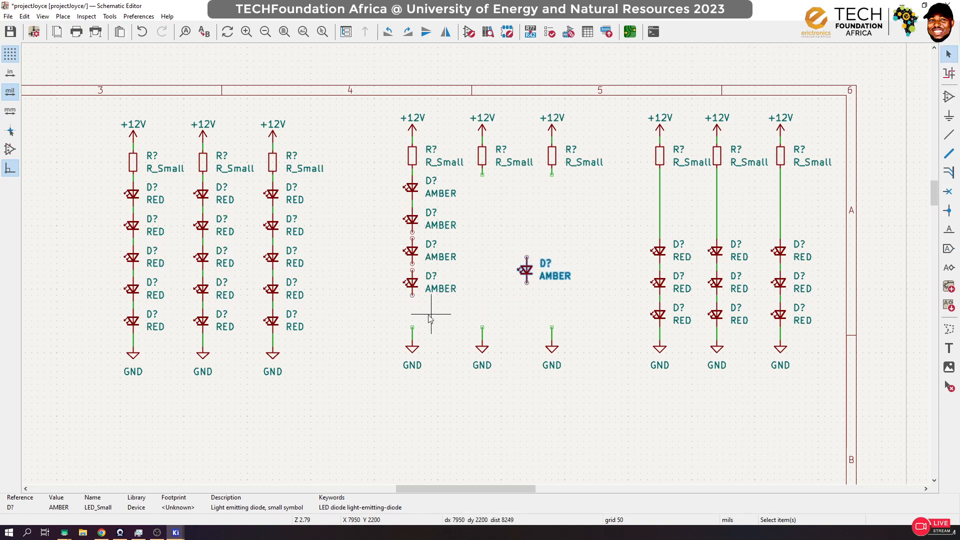
# Step: Delete the leftover wire above the first string's GND symbol and move the loose AMBER LED into the string's fifth position
pyautogui.moveTo(399, 317); pyautogui.dragTo(425, 343)
pyautogui.press('Delete')
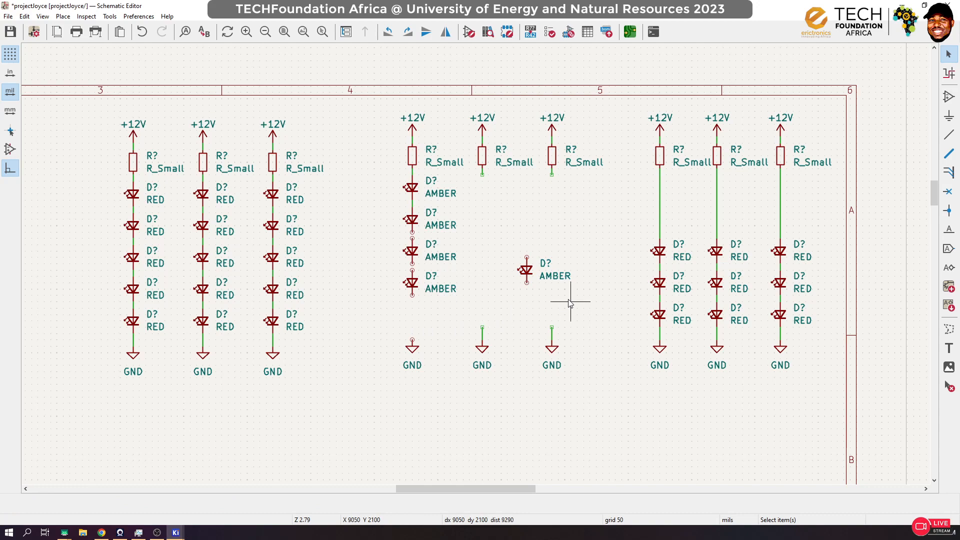
pyautogui.click(531, 275)
pyautogui.press('m')
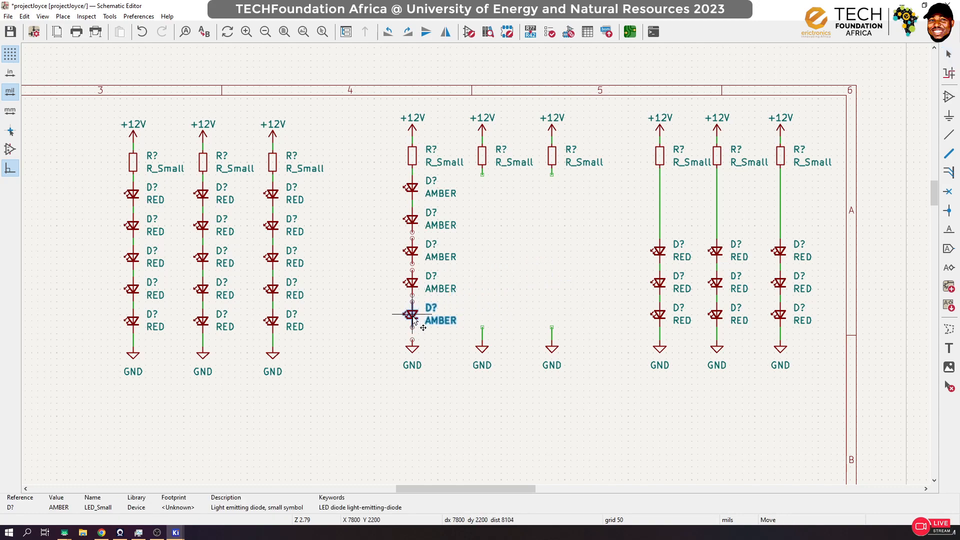
pyautogui.click(414, 320)
pyautogui.click(561, 268)
# Step: Wire the gaps between the second to fifth AMBER LEDs and connect the last one to the GND symbol
pyautogui.scroll(4, 427, 299)
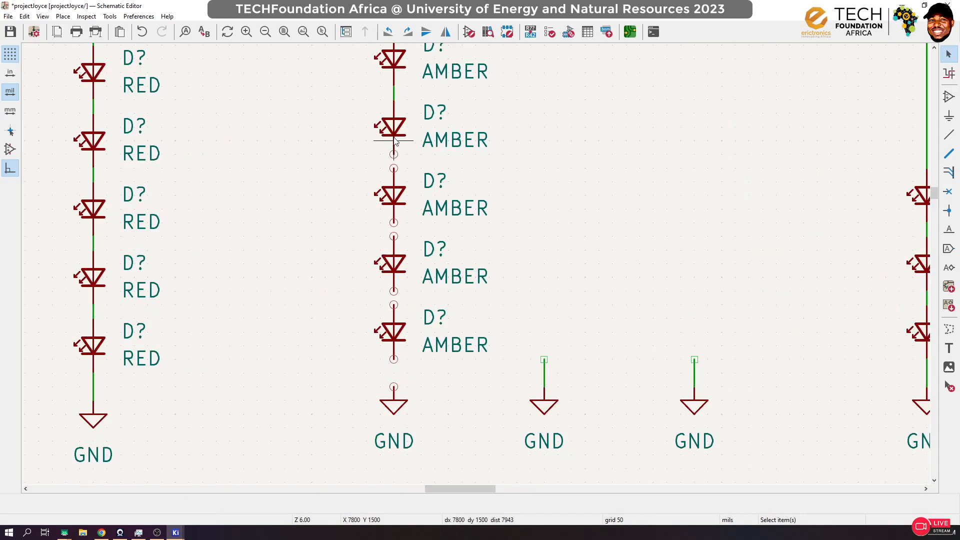
pyautogui.press('w')
pyautogui.click(394, 168)
pyautogui.press('w')
pyautogui.click(393, 236)
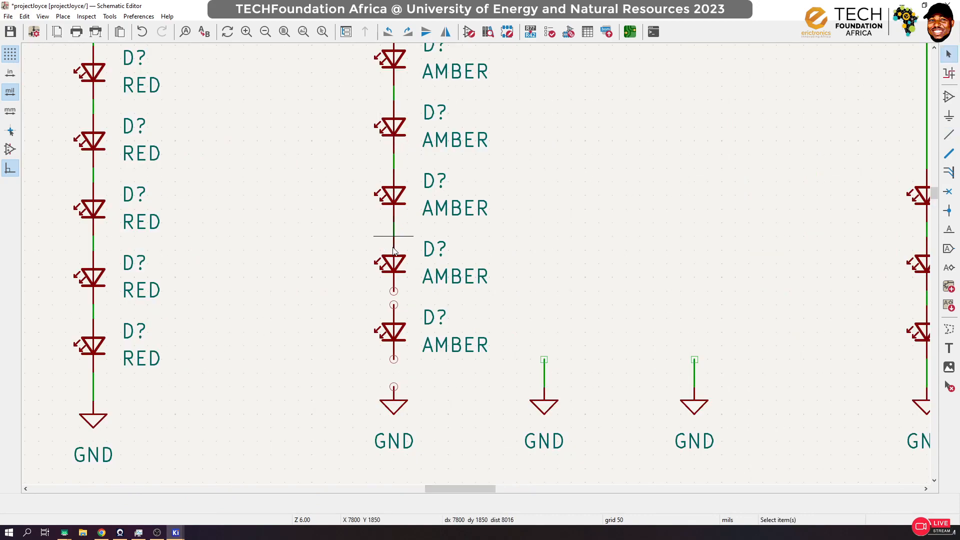
pyautogui.press('w')
pyautogui.click(394, 305)
pyautogui.press('w')
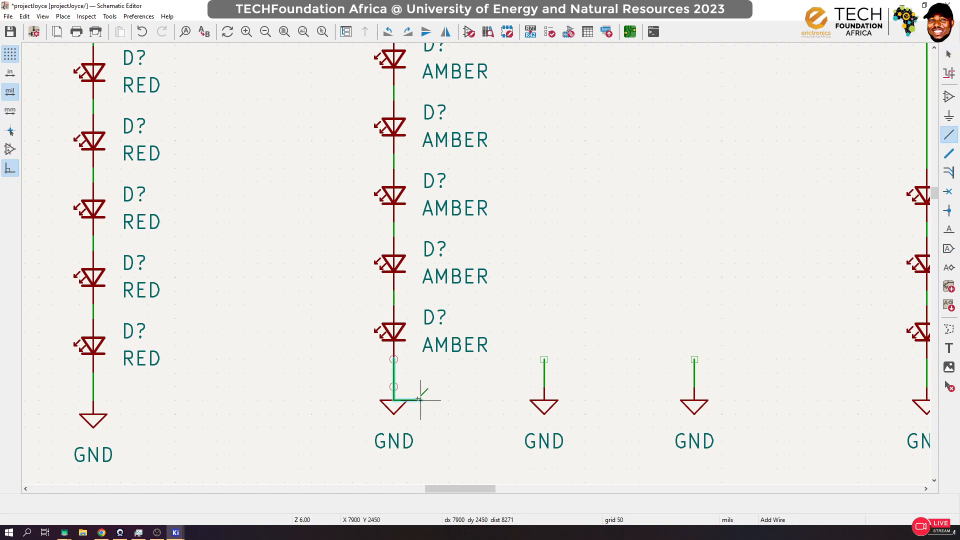
pyautogui.click(394, 387)
# Step: Delete the two incomplete strings beside the AMBER string, including their +12V symbols, resistors and GND symbols
pyautogui.scroll(-3, 393, 390)
pyautogui.scroll(-1, 843, 48)
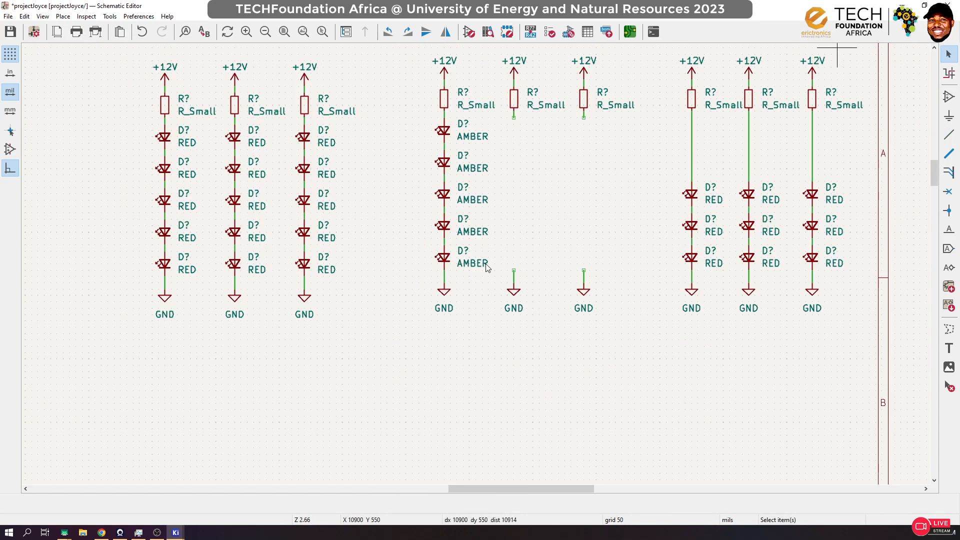
pyautogui.scroll(-1, 334, 335)
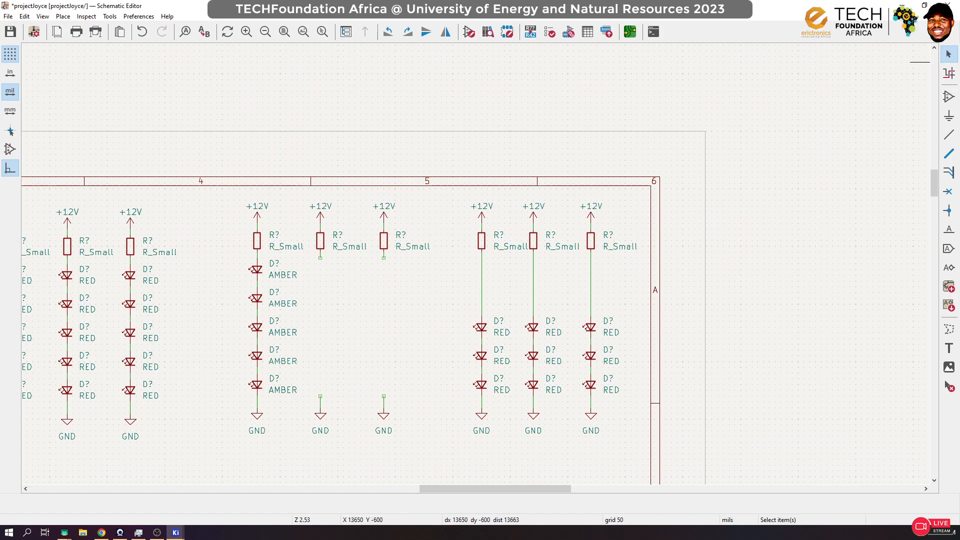
pyautogui.moveTo(439, 185); pyautogui.dragTo(324, 446)
pyautogui.press('Delete')
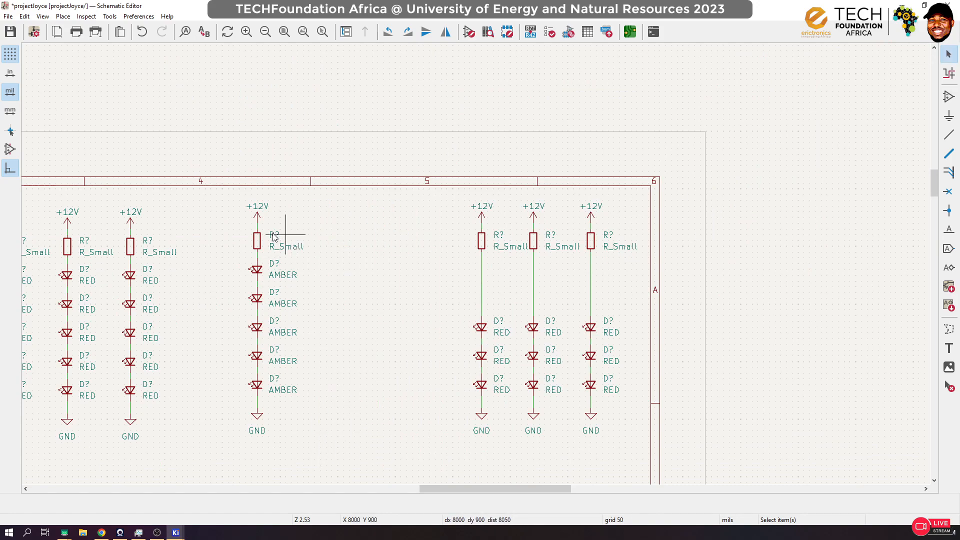
# Step: Set the value of the AMBER string's resistor to R-AMB
pyautogui.click(258, 244)
pyautogui.press('v')
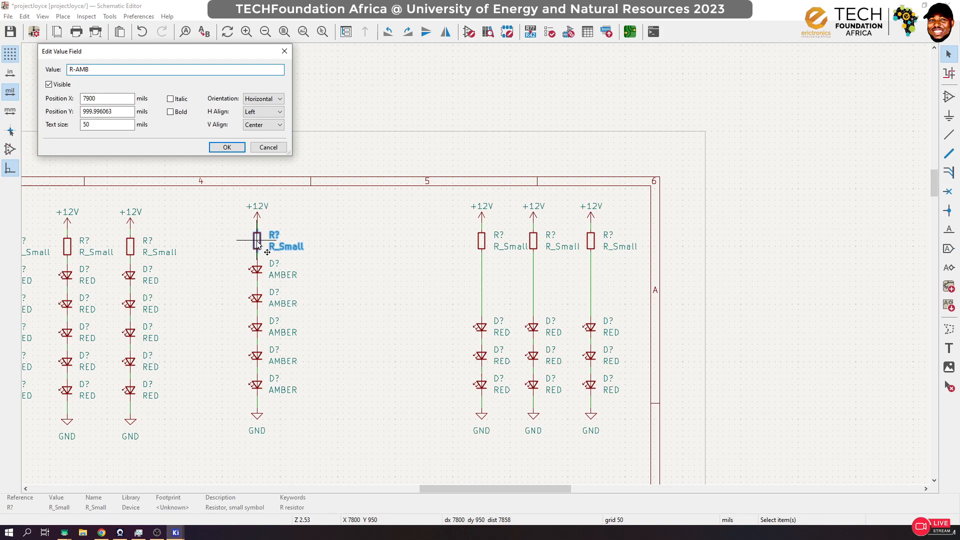
pyautogui.write('R-AMB')
pyautogui.press('Return')
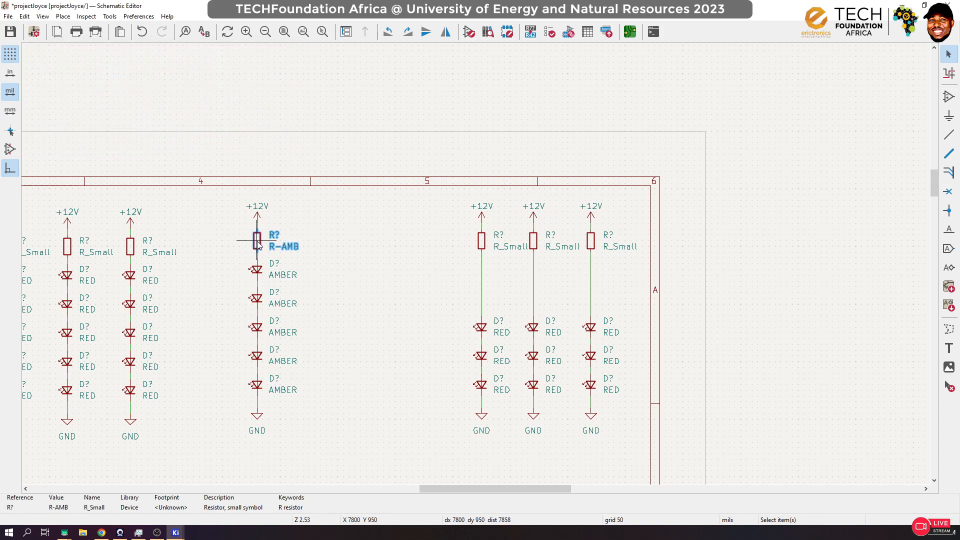
# Step: Duplicate the complete AMBER string twice and place the copies in line beside it to form a group of three
pyautogui.moveTo(348, 182); pyautogui.dragTo(250, 422)
pyautogui.hotkey('ctrl', 'd')
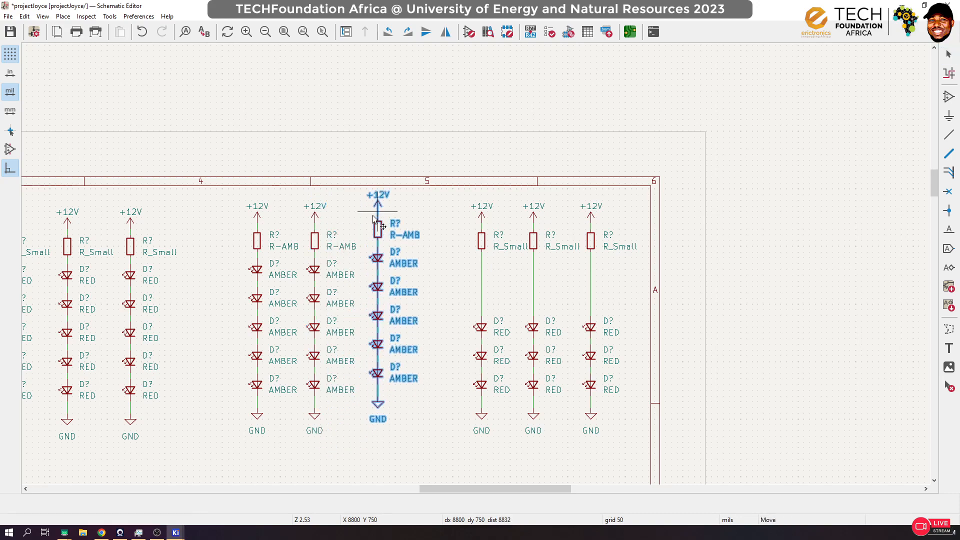
pyautogui.click(372, 220)
pyautogui.click(440, 221)
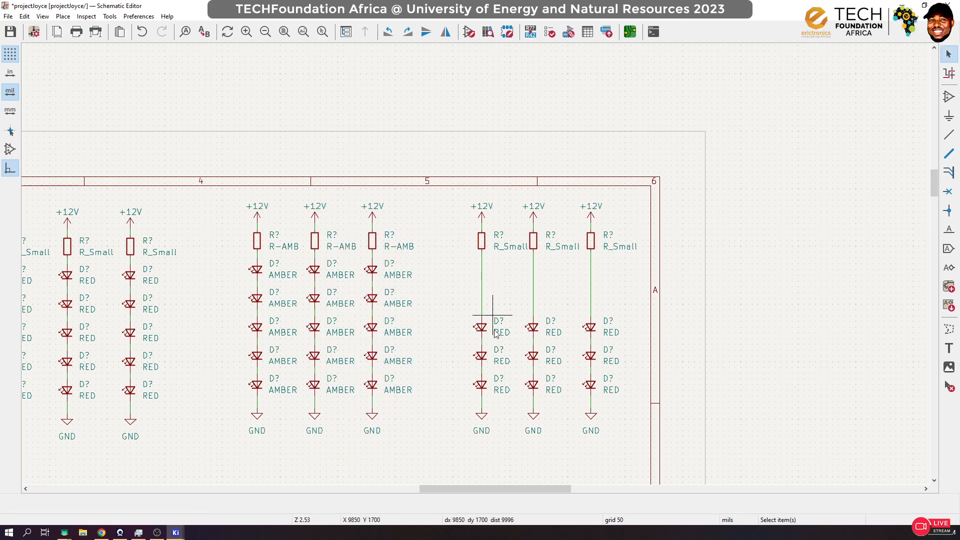
# Step: Delete the second and third strings of the last red group and set the remaining string's top LED value to GREEN
pyautogui.moveTo(629, 189); pyautogui.dragTo(529, 445)
pyautogui.press('Delete')
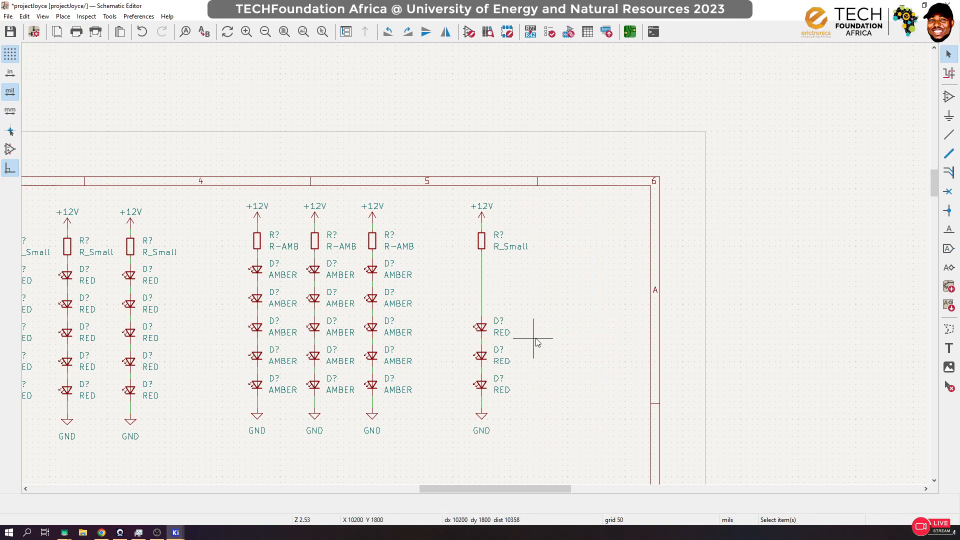
pyautogui.click(481, 328)
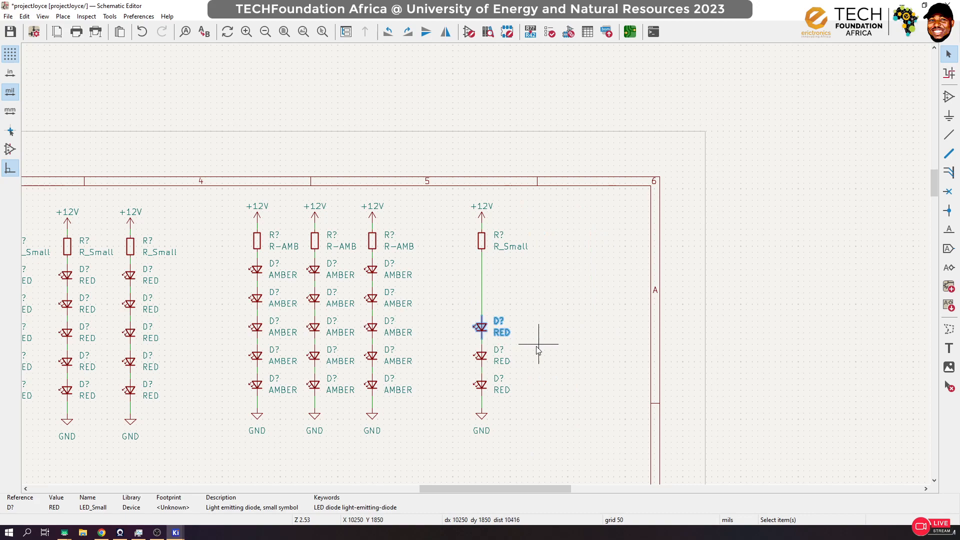
pyautogui.press('v')
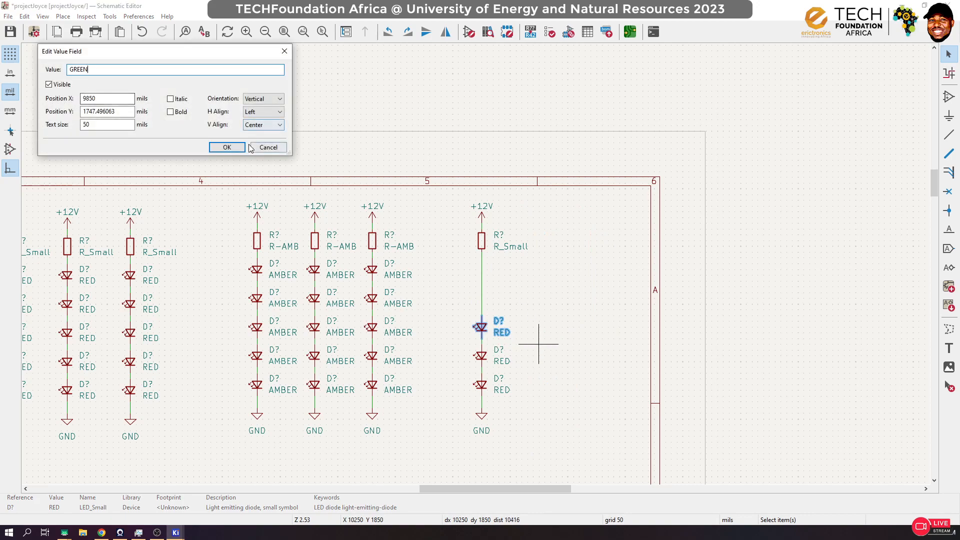
pyautogui.write('GREEN')
pyautogui.press('Return')
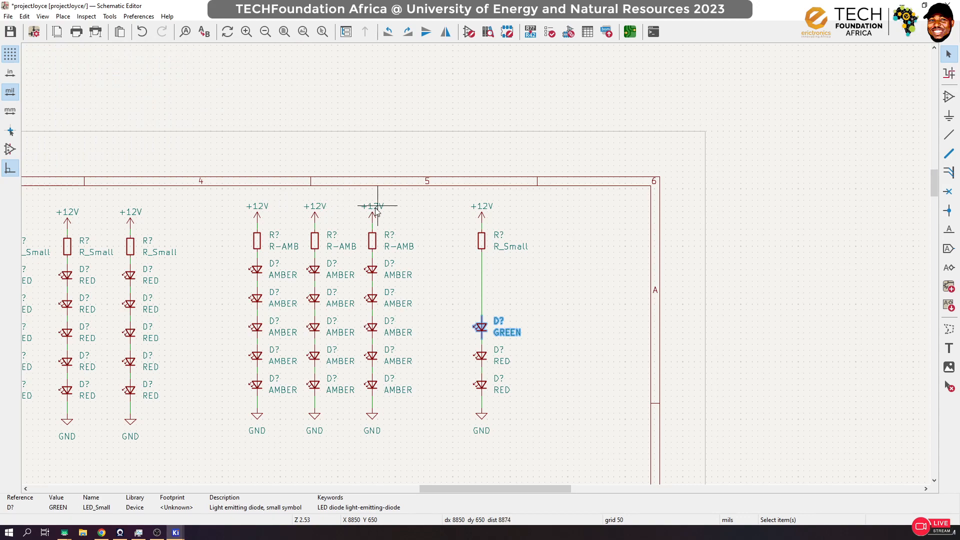
# Step: Replace the two red LEDs below the GREEN one with duplicates of it, and wire them into the string
pyautogui.moveTo(527, 348); pyautogui.dragTo(465, 386)
pyautogui.press('Delete')
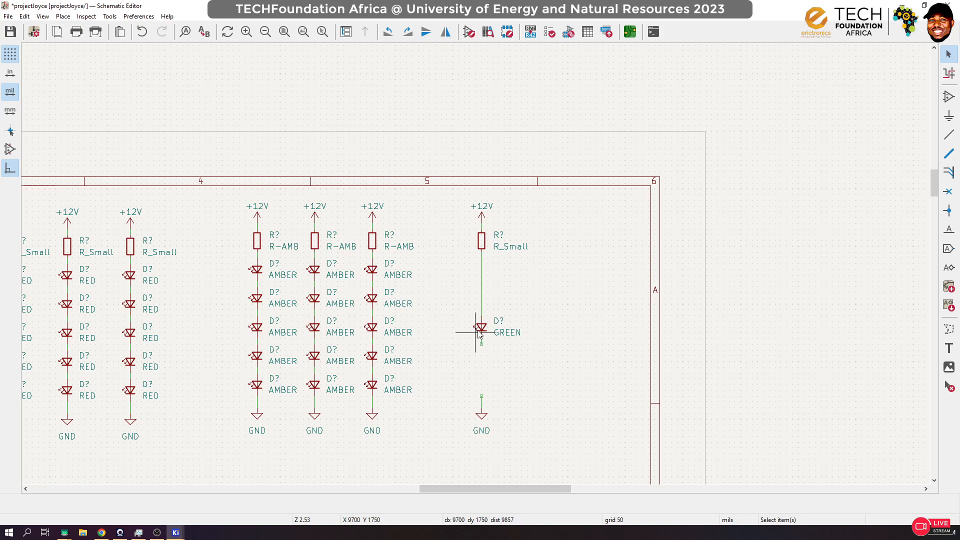
pyautogui.click(481, 334)
pyautogui.hotkey('ctrl', 'd')
pyautogui.scroll(3, 481, 365)
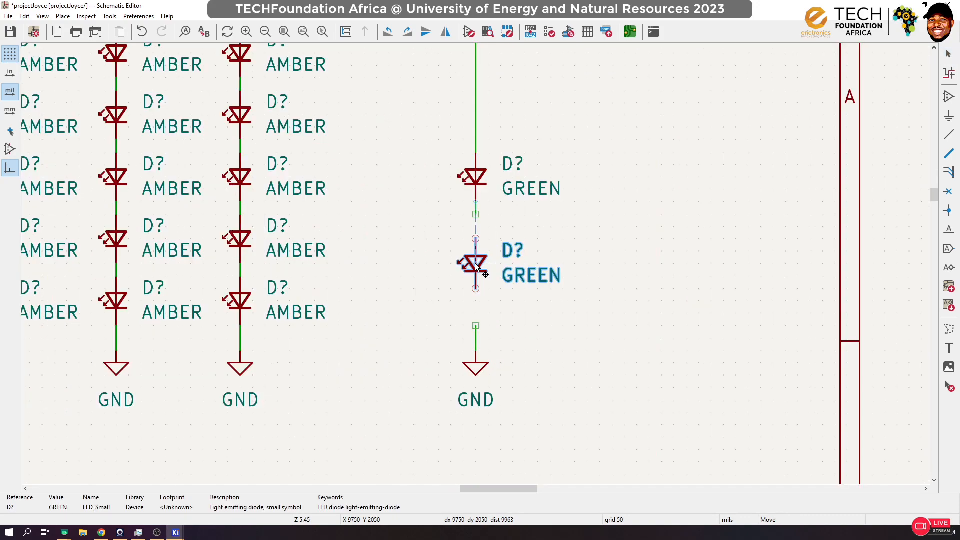
pyautogui.click(479, 243)
pyautogui.hotkey('ctrl', 'd')
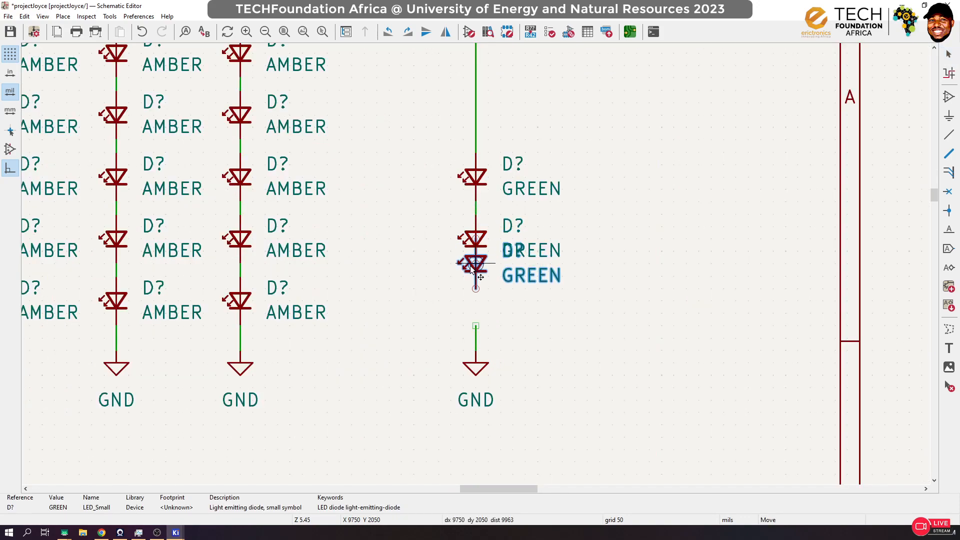
pyautogui.click(475, 300)
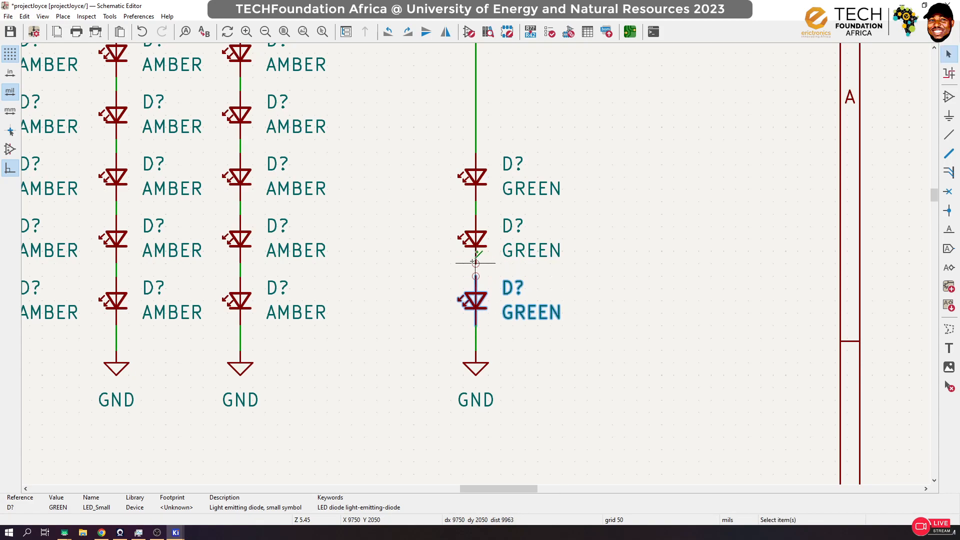
pyautogui.press('Escape')
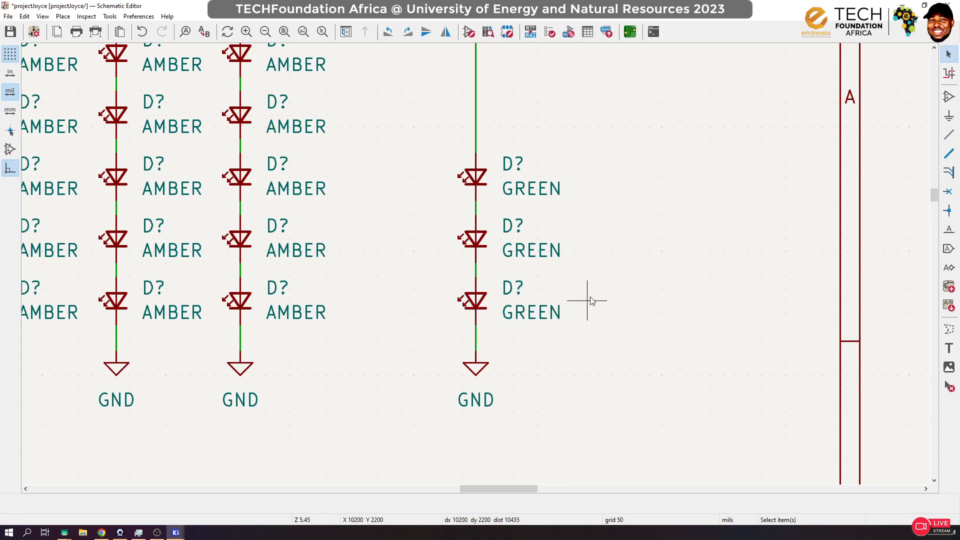
# Step: Save the schematic, duplicate the complete GREEN LED string in line beside the original, and save again
pyautogui.hotkey('ctrl', 's')
pyautogui.scroll(-5, 621, 276)
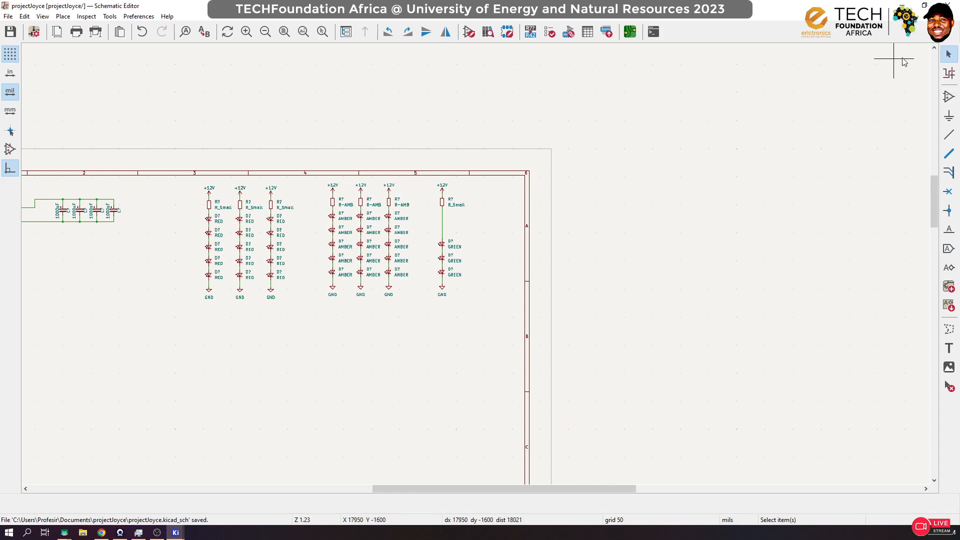
pyautogui.moveTo(491, 163); pyautogui.dragTo(436, 310)
pyautogui.press('m')
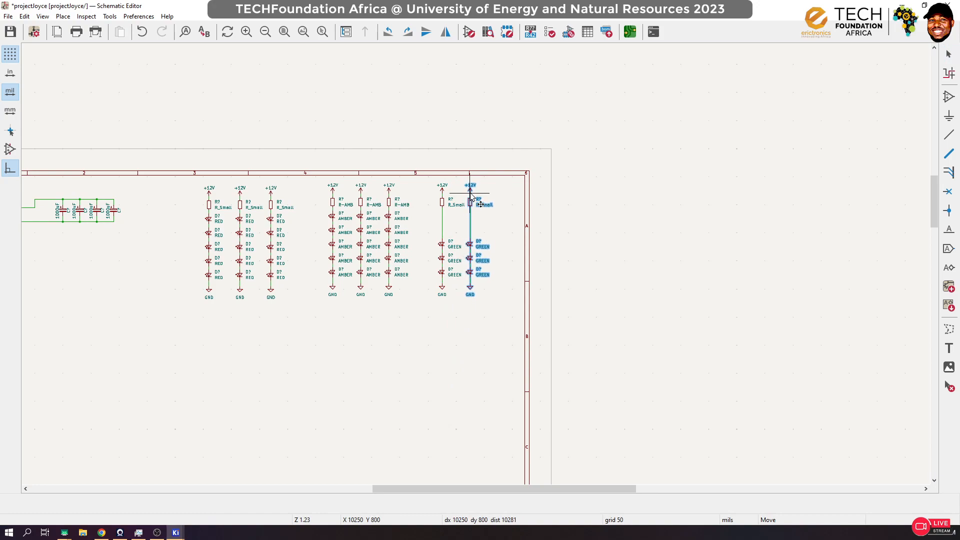
pyautogui.click(471, 197)
pyautogui.click(536, 228)
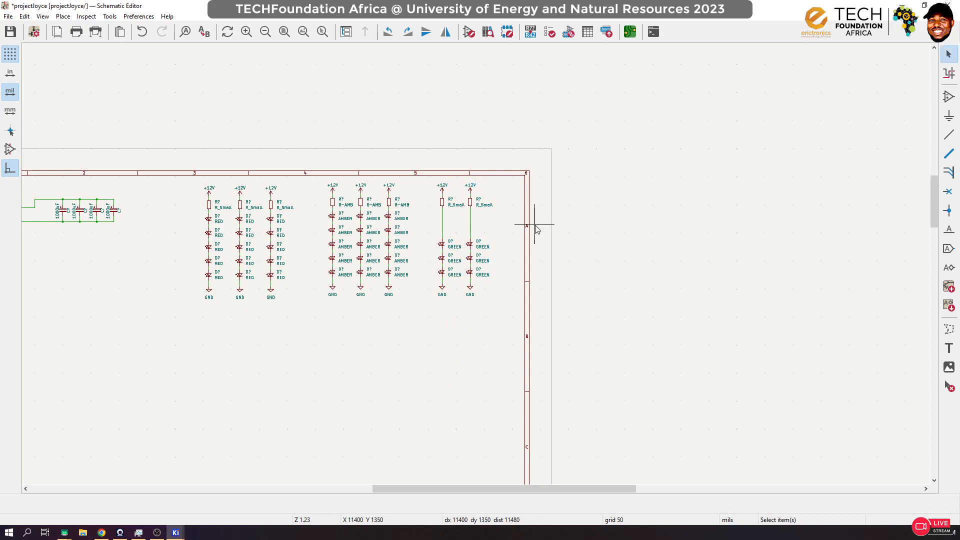
pyautogui.hotkey('ctrl', 's')
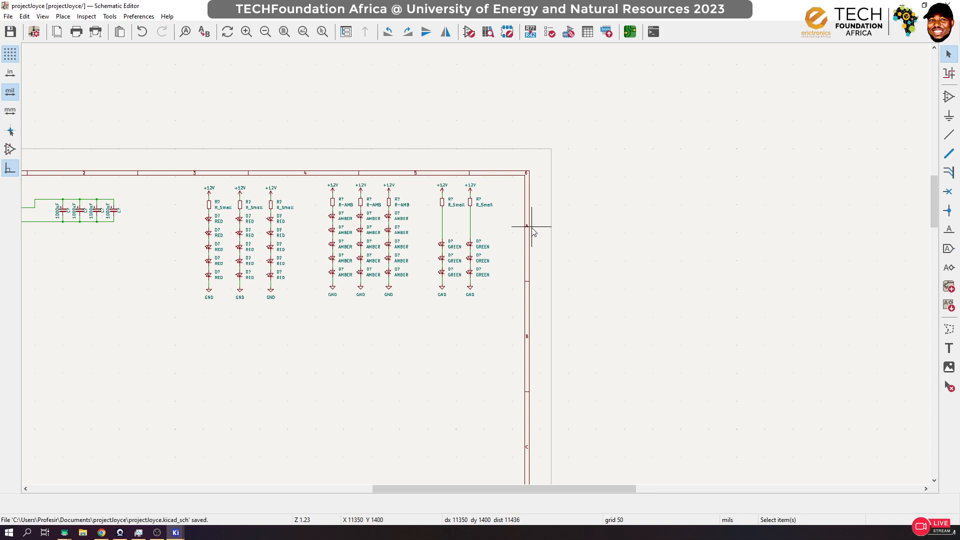
# Step: Duplicate the second GREEN string beside itself to complete a group of three, and save the schematic
pyautogui.moveTo(510, 158); pyautogui.dragTo(467, 320)
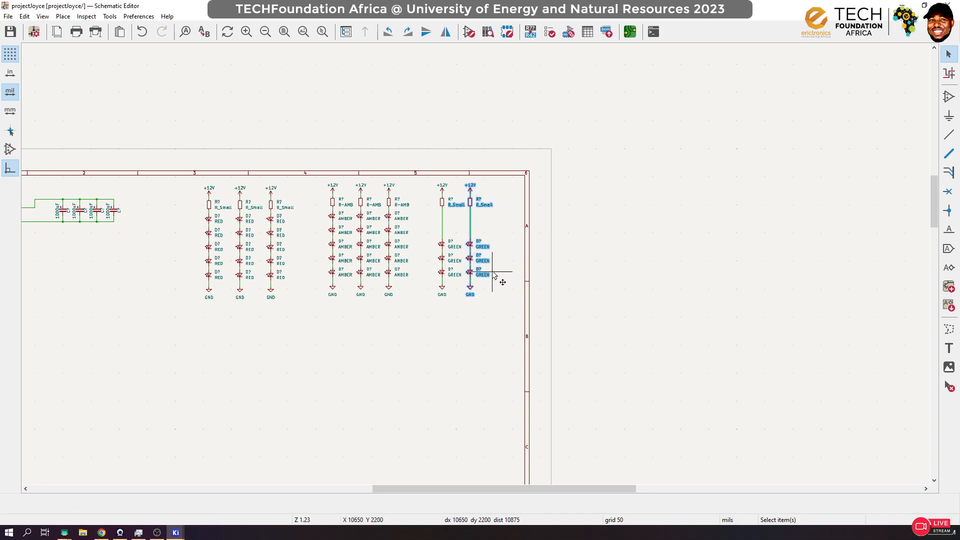
pyautogui.click(525, 265)
pyautogui.moveTo(511, 159); pyautogui.dragTo(475, 295)
pyautogui.hotkey('ctrl', 'd')
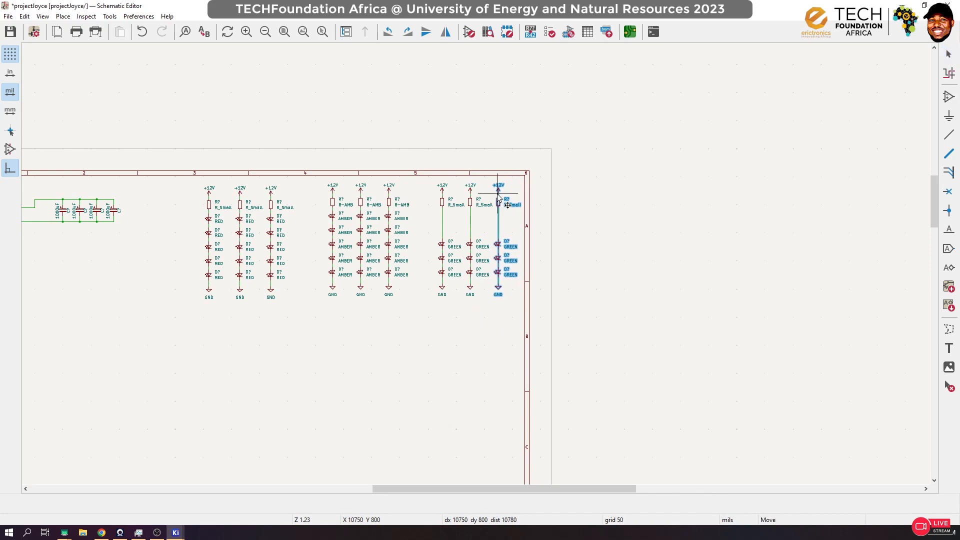
pyautogui.press('Escape')
pyautogui.hotkey('ctrl', 's')
# Step: Examine the power input, switch and capacitor circuit and the overall layout of the LED strings
pyautogui.scroll(-3, 472, 262)
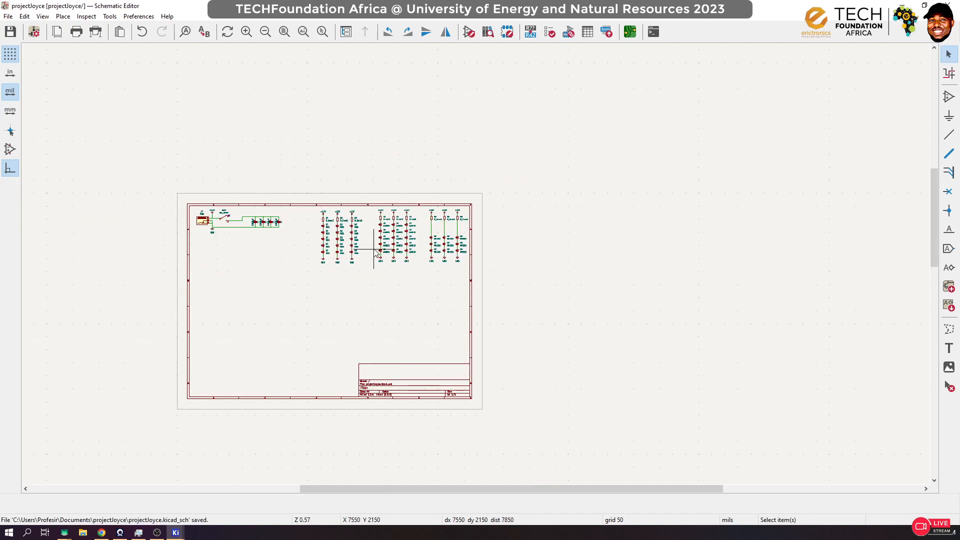
pyautogui.scroll(3, 375, 253)
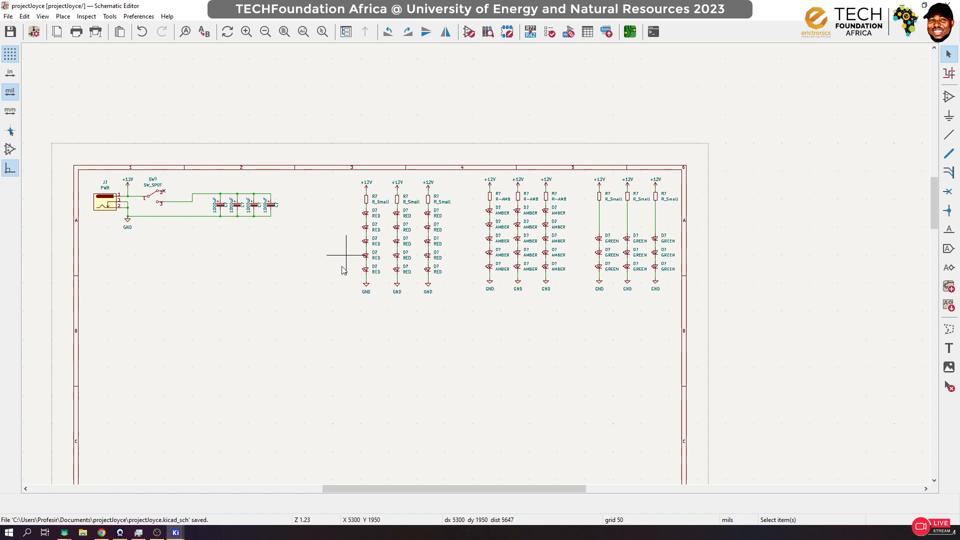
pyautogui.scroll(3, 198, 206)
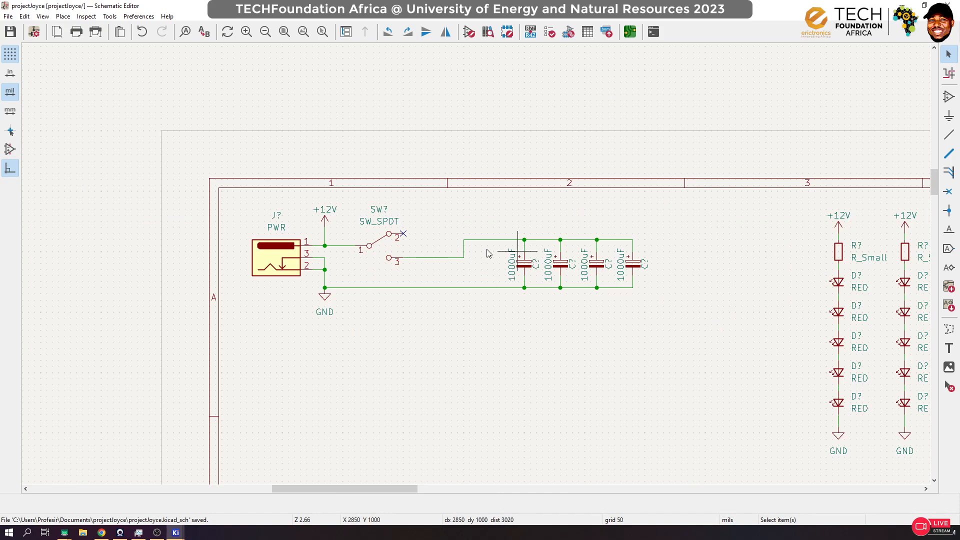
pyautogui.scroll(1, 476, 265)
pyautogui.scroll(-1, 476, 259)
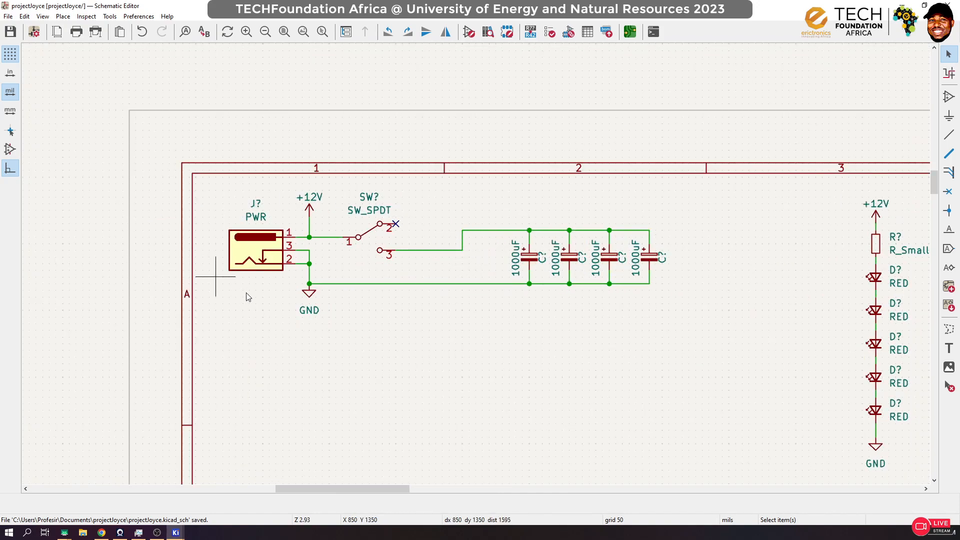
pyautogui.scroll(-3, 520, 278)
pyautogui.scroll(-5, 476, 268)
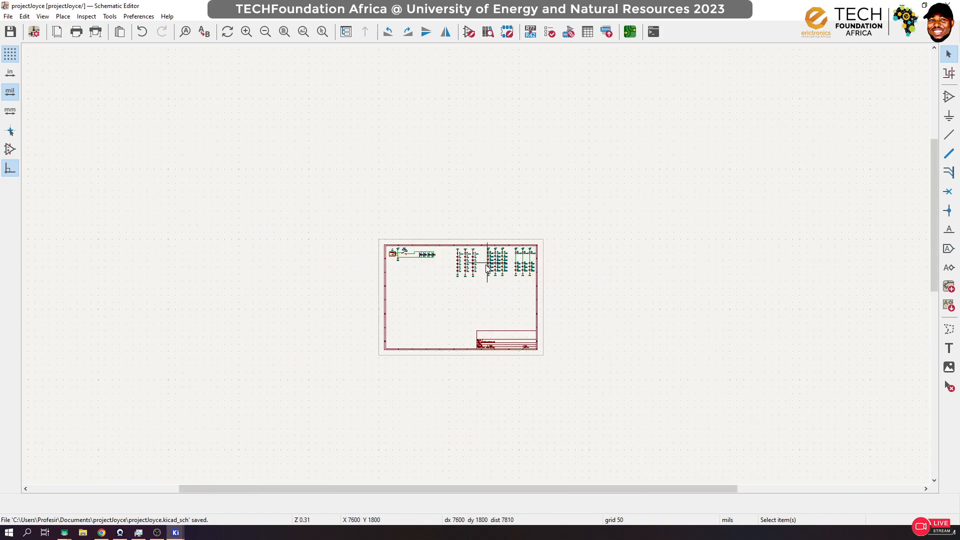
# Step: Move the three RED strings together close beside the AMBER group and level with its +12V symbols
pyautogui.scroll(5, 477, 268)
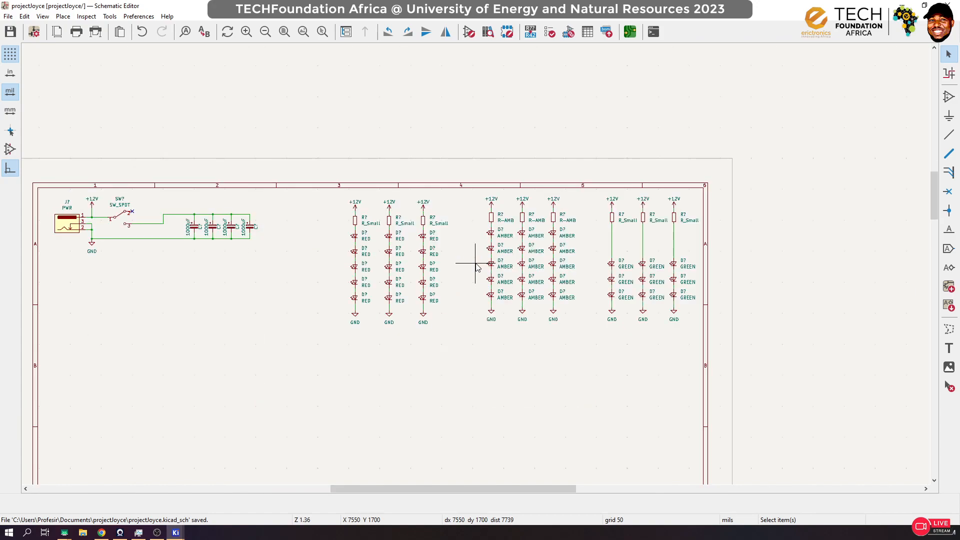
pyautogui.moveTo(329, 172); pyautogui.dragTo(485, 381)
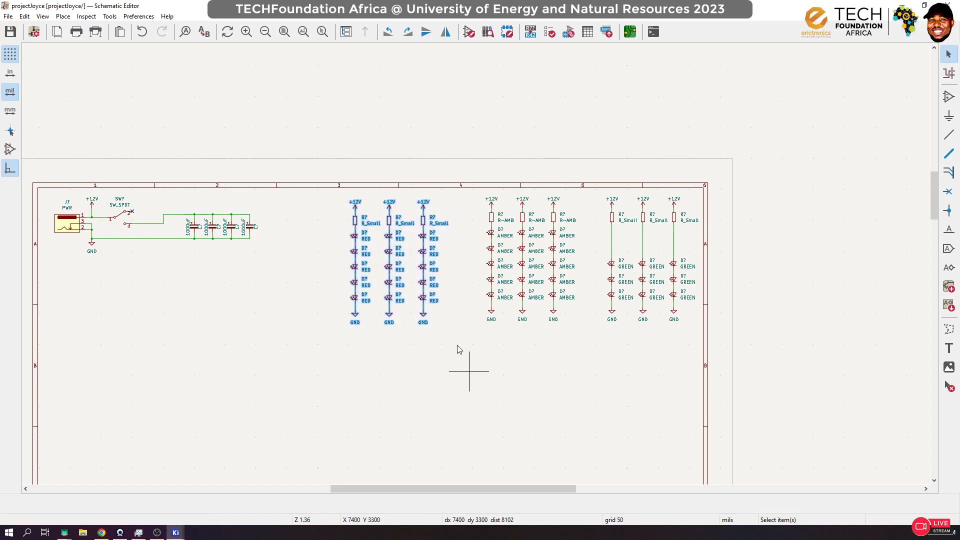
pyautogui.moveTo(374, 281); pyautogui.dragTo(423, 280)
pyautogui.click(557, 368)
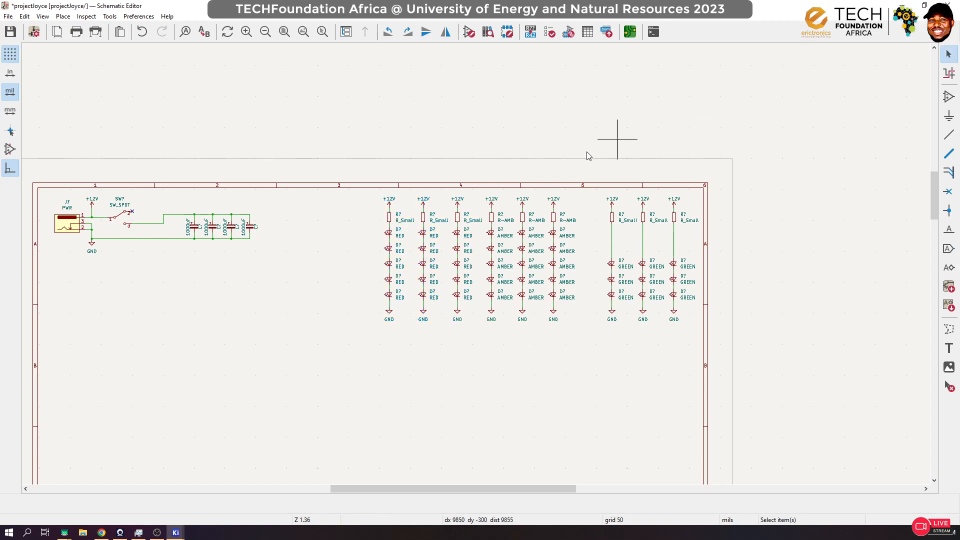
# Step: Move the three AMBER strings close to the GREEN group and the RED strings up to the AMBER ones, spacing all nine evenly
pyautogui.moveTo(586, 163); pyautogui.dragTo(489, 341)
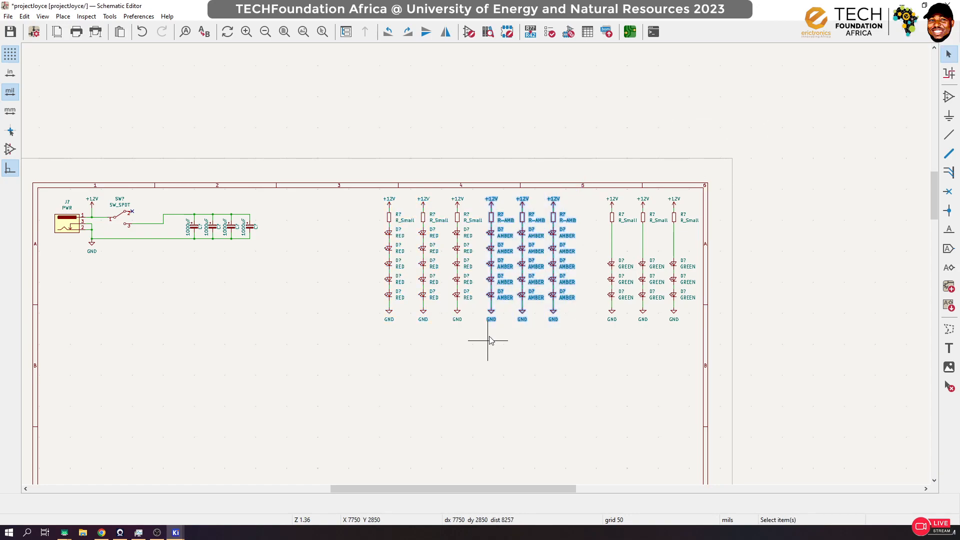
pyautogui.press('m')
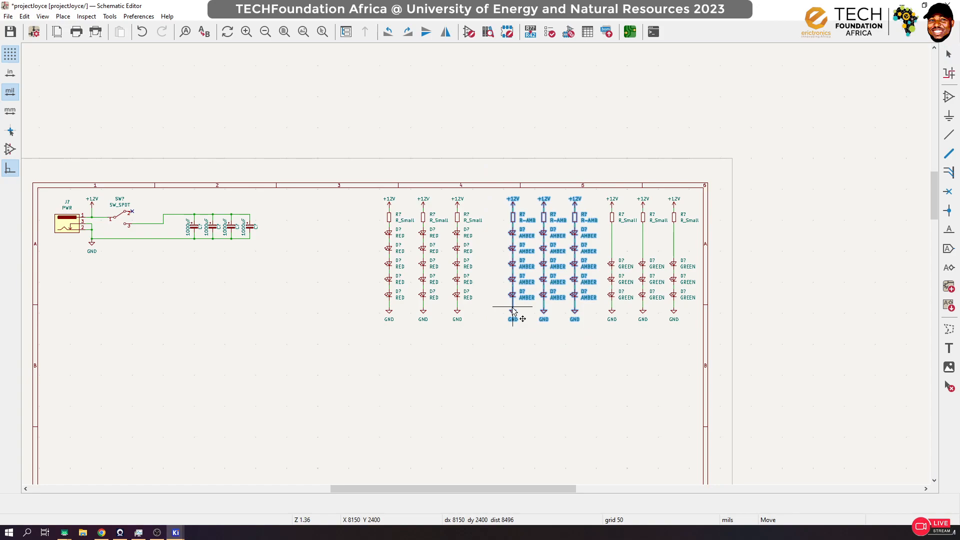
pyautogui.click(512, 310)
pyautogui.moveTo(353, 167); pyautogui.dragTo(483, 356)
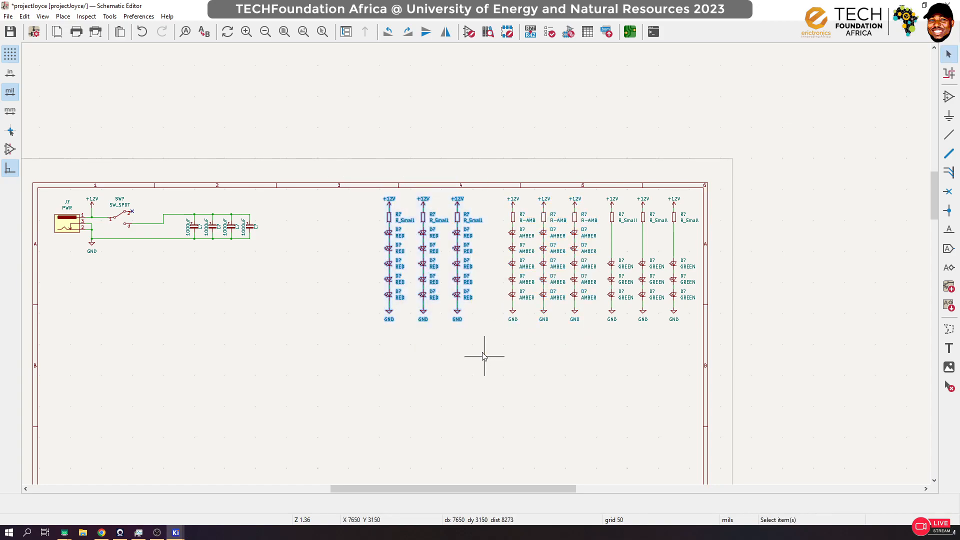
pyautogui.press('m')
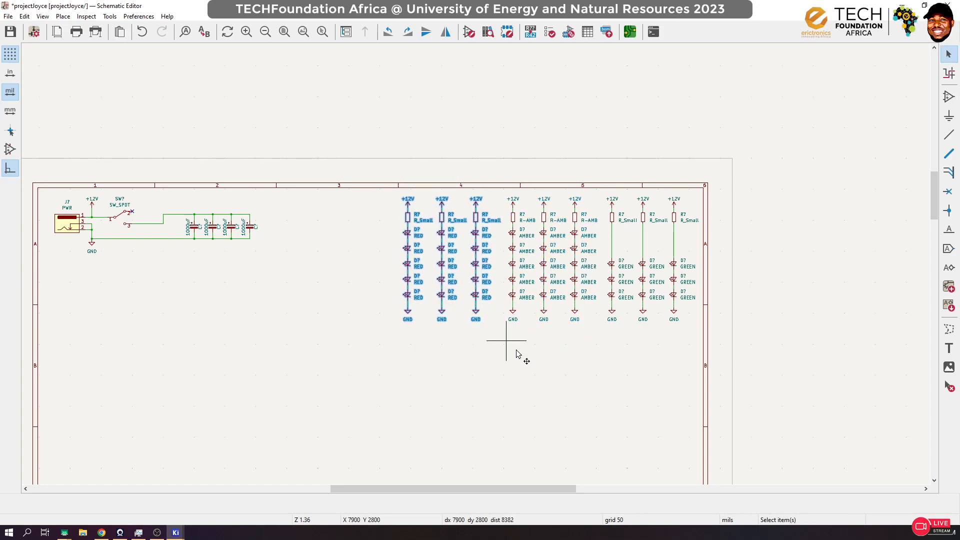
pyautogui.click(516, 353)
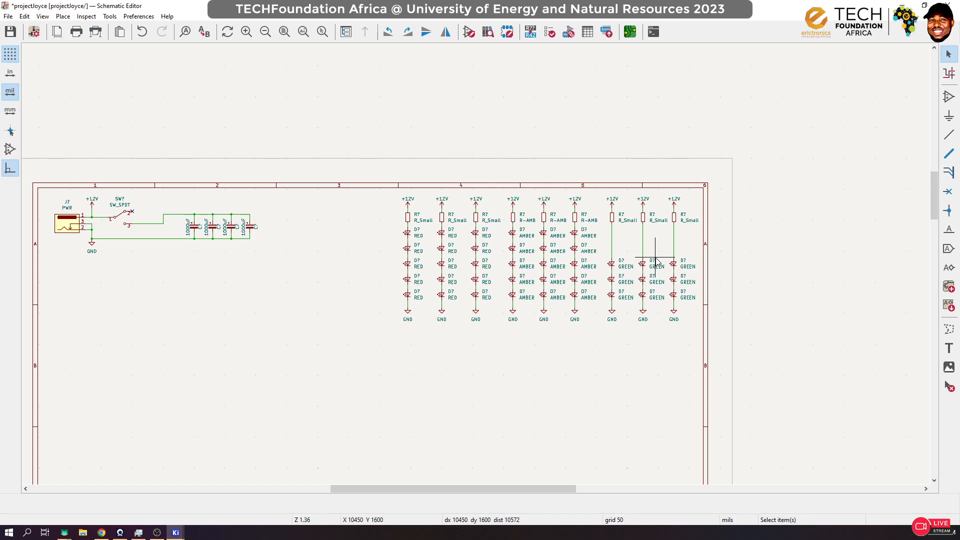
# Step: Annotate the entire schematic, keeping existing annotations, sorting symbols by X position and using the first free number after 0
pyautogui.click(530, 32)
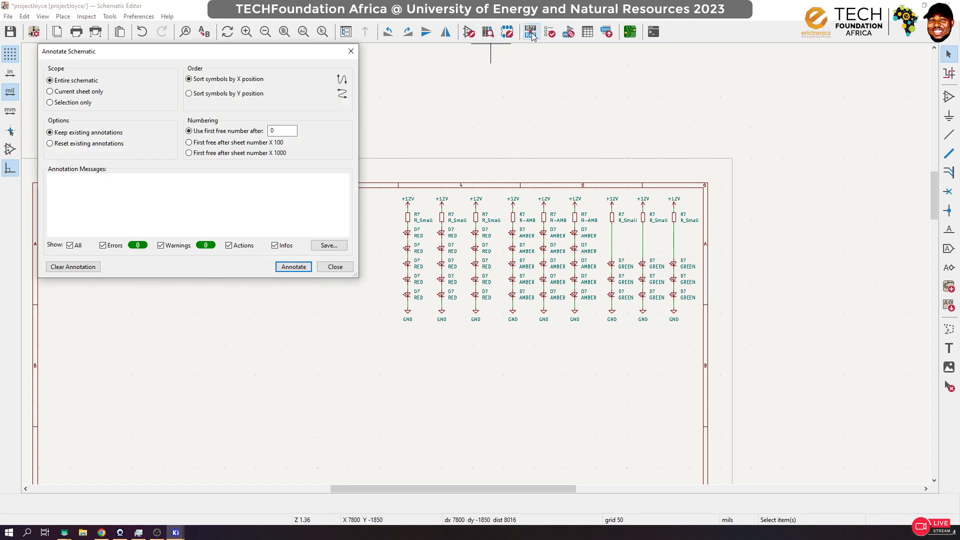
pyautogui.click(302, 269)
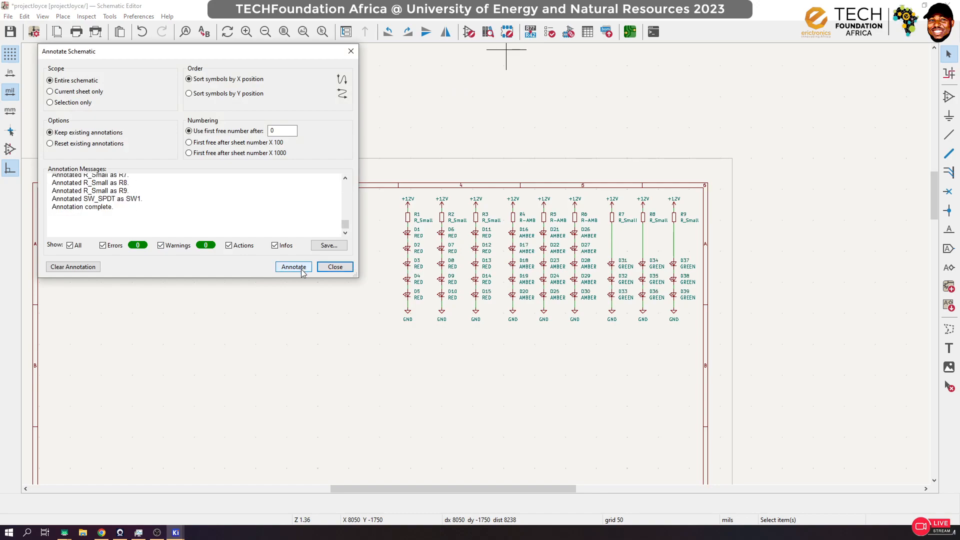
pyautogui.click(335, 266)
# Step: Examine the reference designators of the LEDs, resistors, capacitors, switch and power jack
pyautogui.scroll(3, 440, 235)
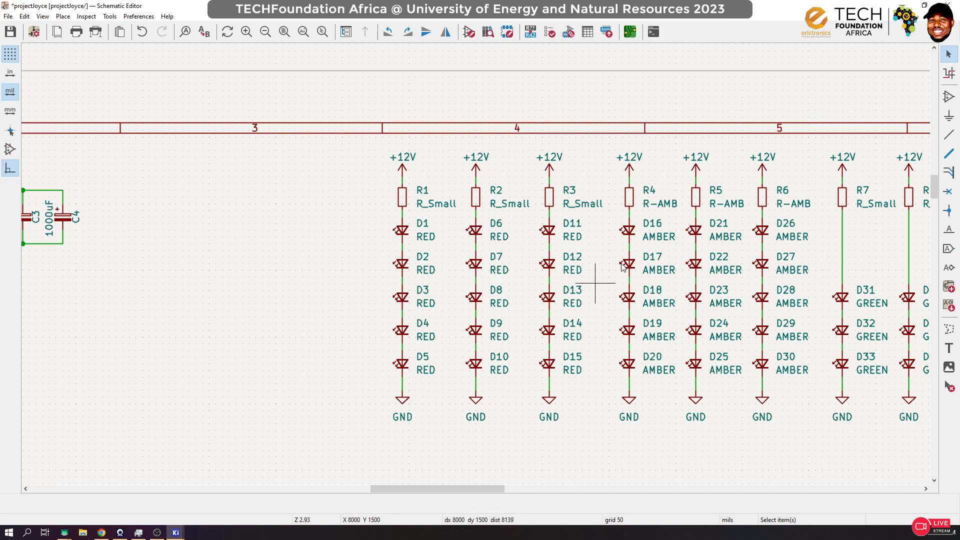
pyautogui.scroll(-3, 675, 244)
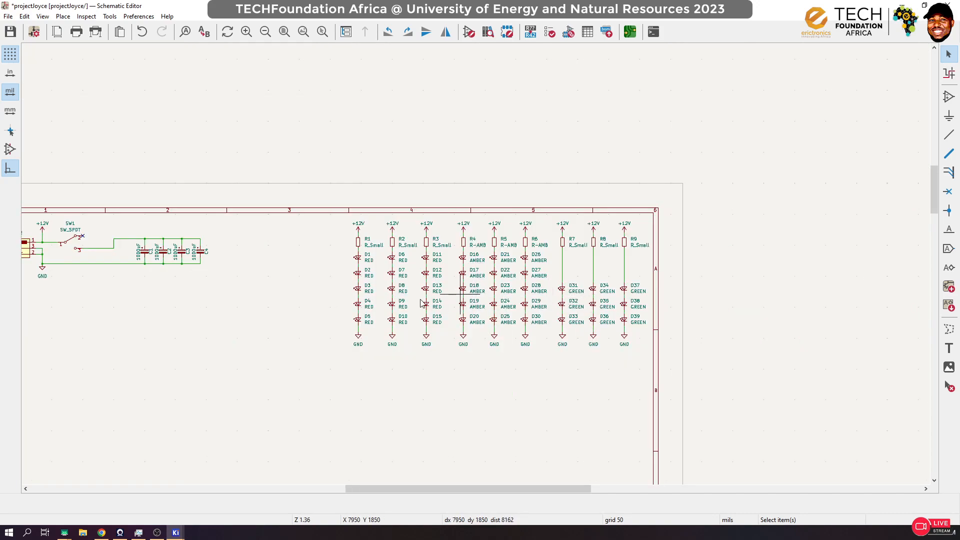
pyautogui.scroll(-1, 235, 300)
pyautogui.scroll(6, 378, 219)
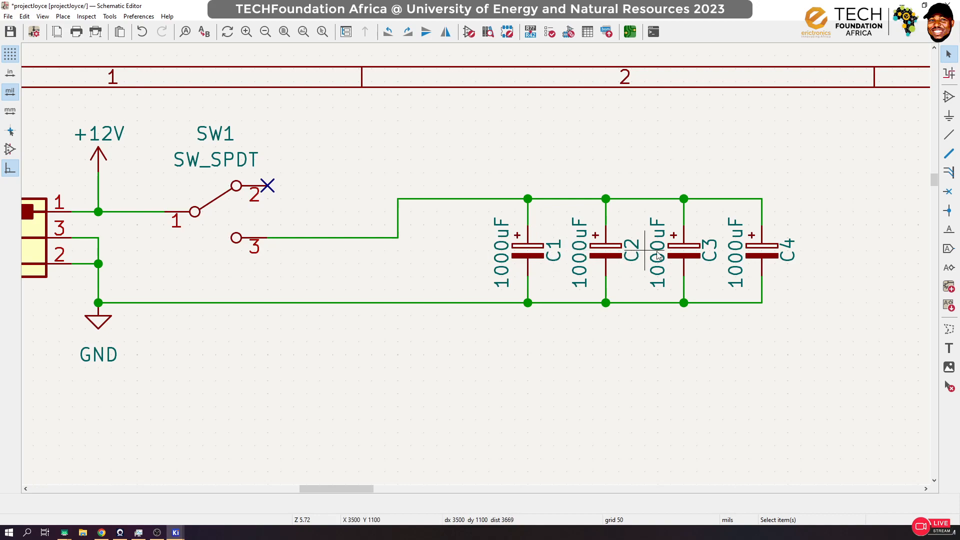
pyautogui.scroll(-4, 532, 322)
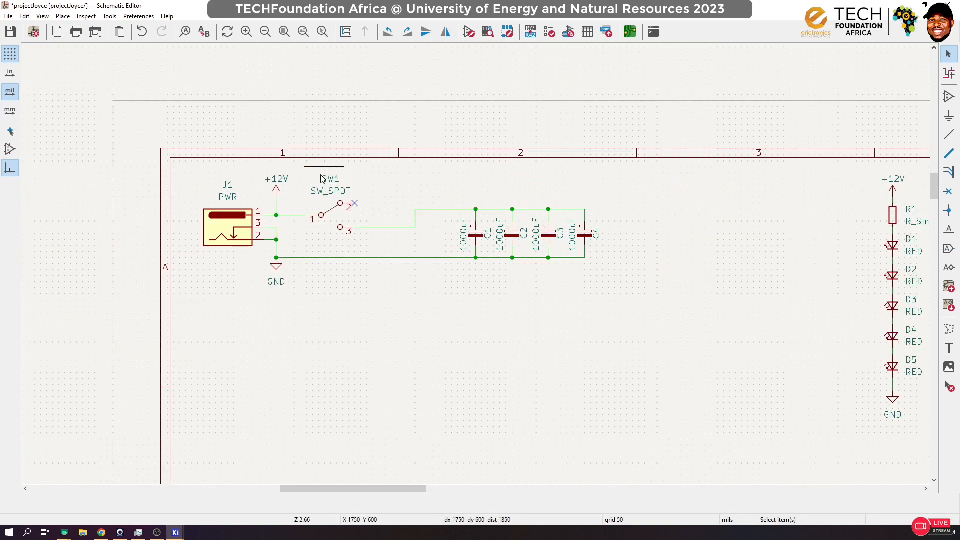
pyautogui.scroll(-3, 487, 253)
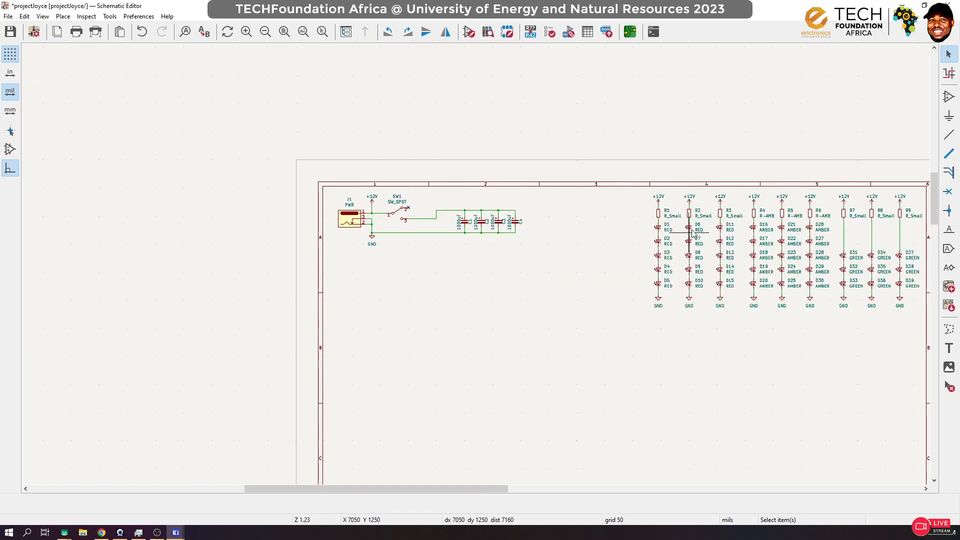
pyautogui.scroll(-1, 475, 265)
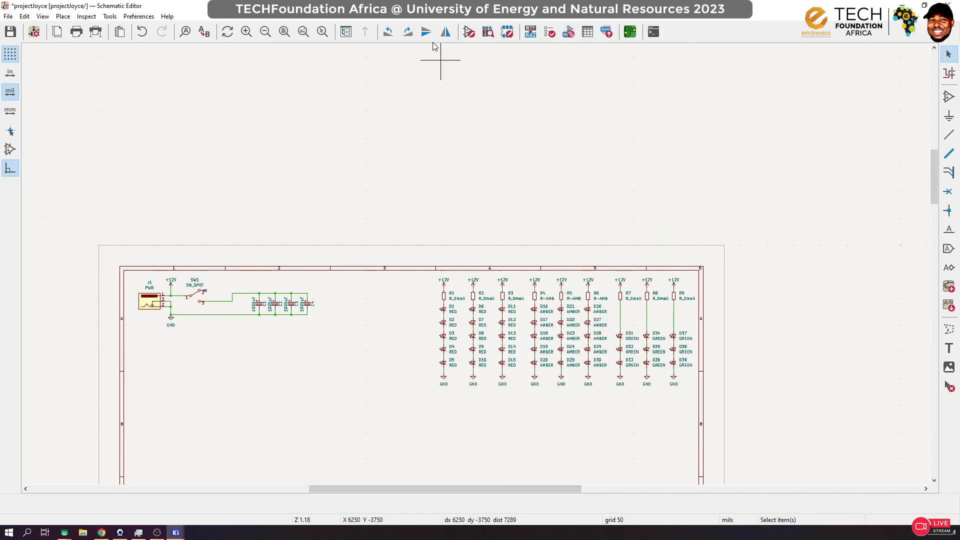
# Step: Open the footprint assignment tool over the schematic, with capacitor C1 highlighted, and look through the symbol list
pyautogui.click(568, 33)
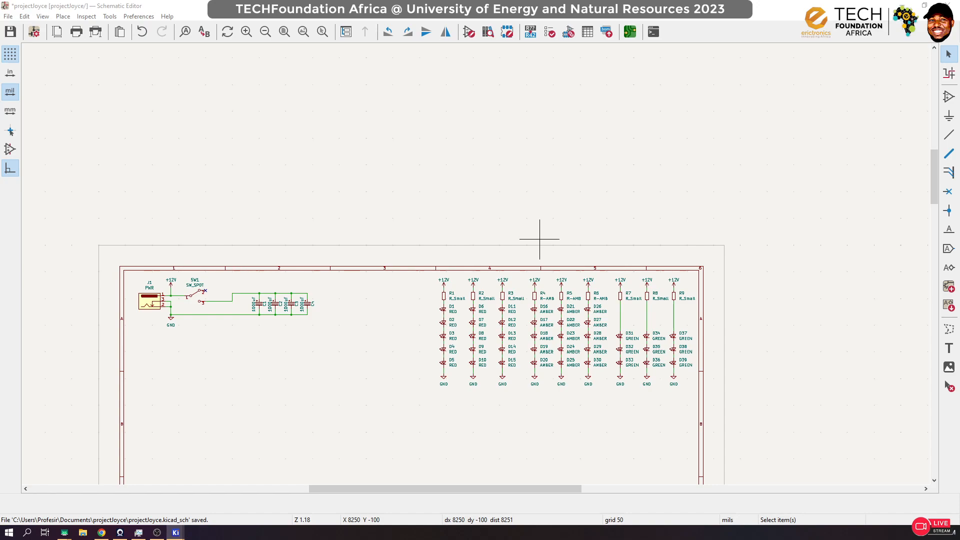
pyautogui.click(259, 303)
pyautogui.scroll(5, 259, 304)
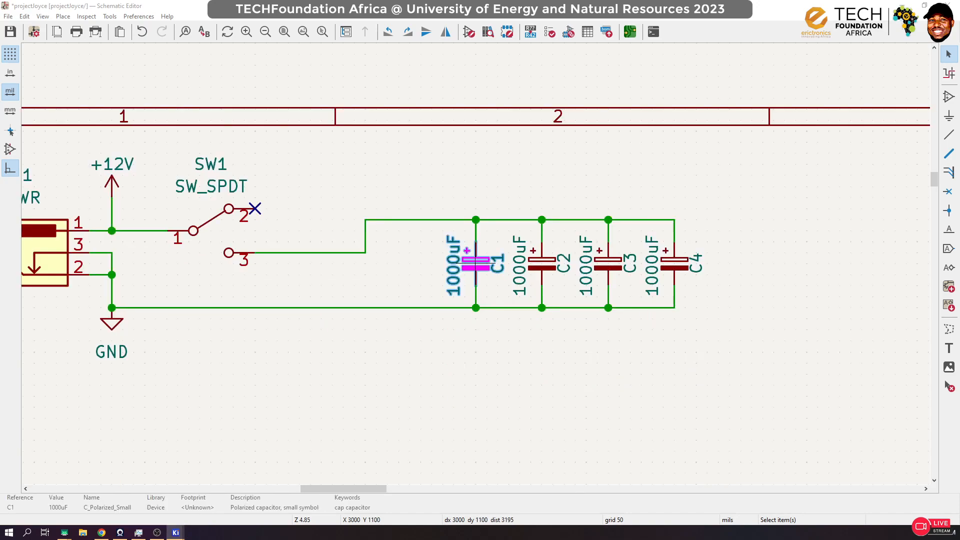
pyautogui.moveTo(959, 167); pyautogui.dragTo(591, 70)
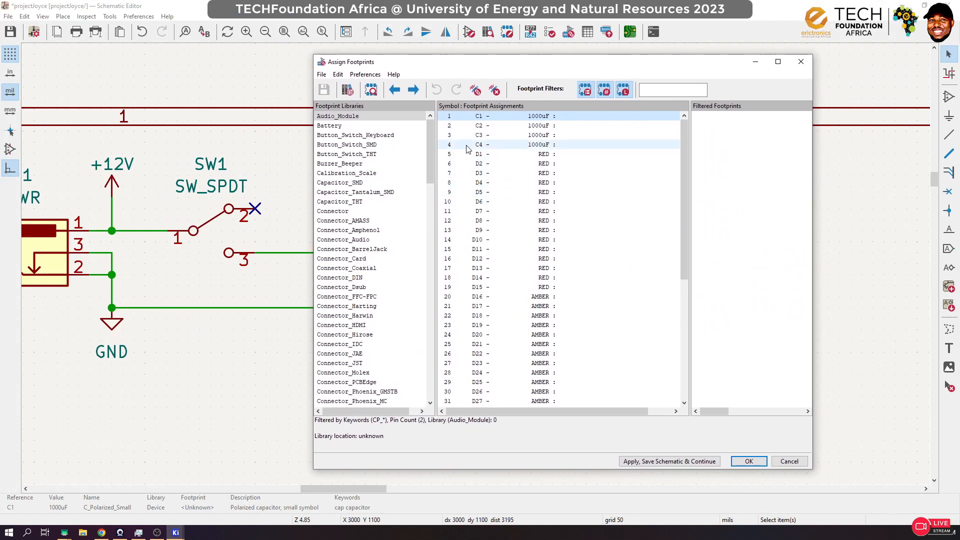
pyautogui.scroll(-8, 480, 184)
pyautogui.scroll(8, 479, 185)
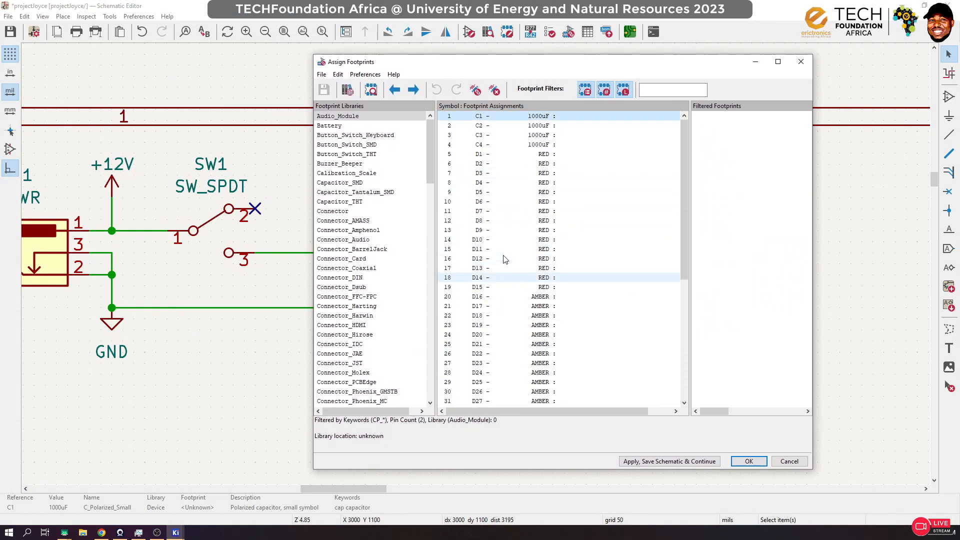
# Step: Reposition and enlarge the Assign Footprints window, list the Capacitor_THT library's footprints, and widen the filtered footprint list
pyautogui.moveTo(545, 64); pyautogui.dragTo(231, 16)
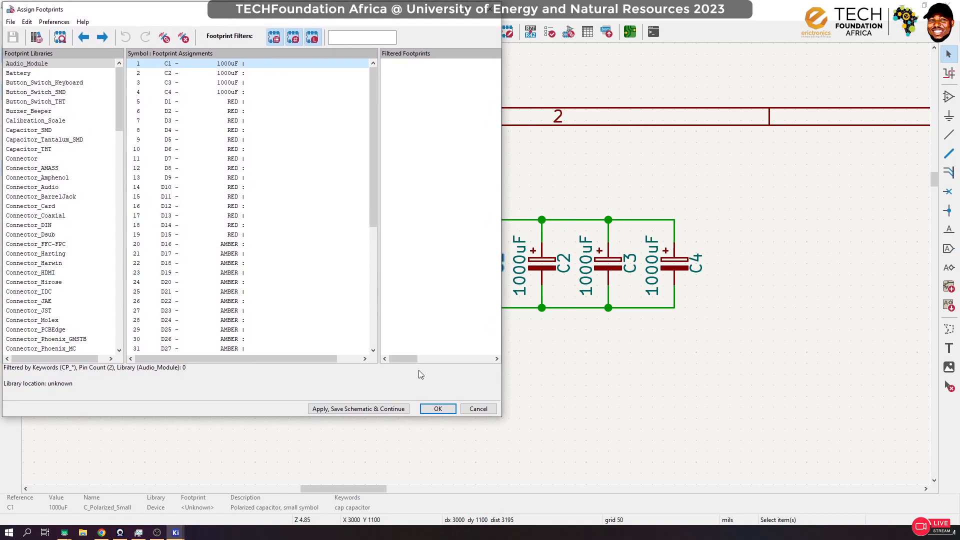
pyautogui.moveTo(502, 416); pyautogui.dragTo(533, 530)
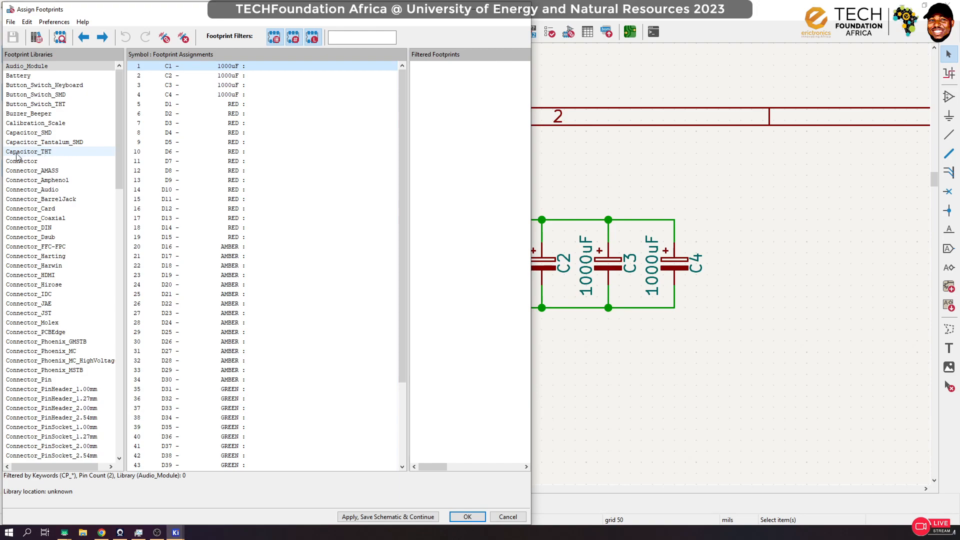
pyautogui.click(55, 153)
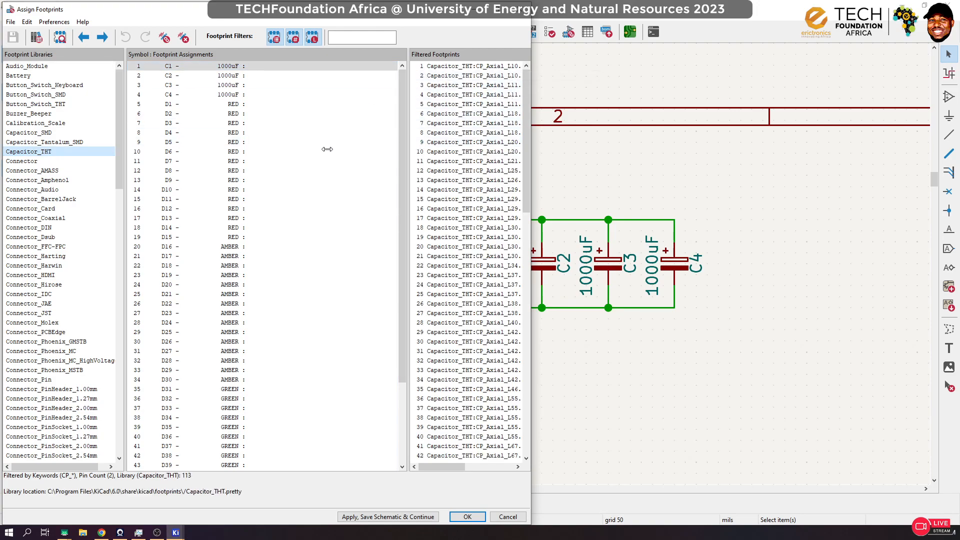
pyautogui.moveTo(327, 149); pyautogui.dragTo(328, 149)
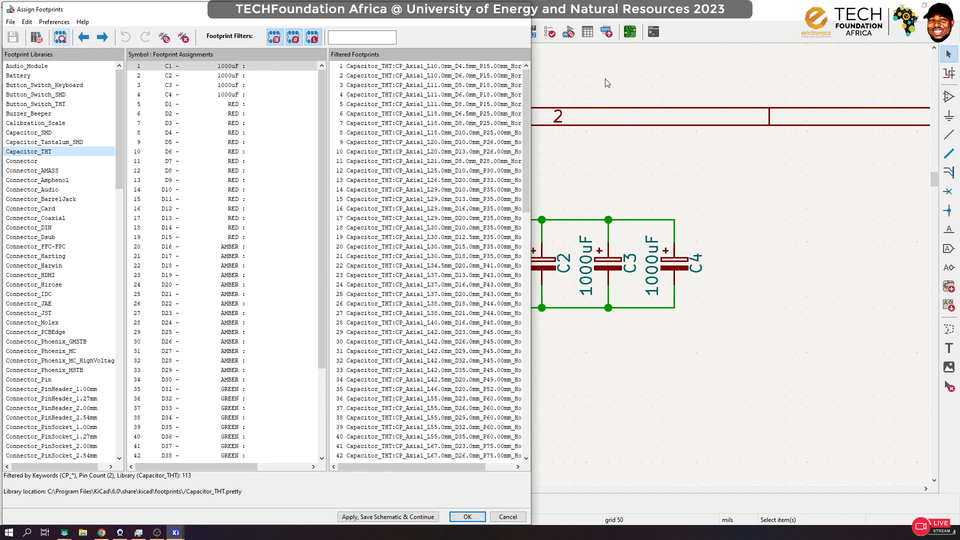
# Step: Place the Footprint Viewer beside the Assign Footprints window, widen Assign Footprints to meet it, and make the viewer taller
pyautogui.moveTo(205, 143); pyautogui.dragTo(802, 17)
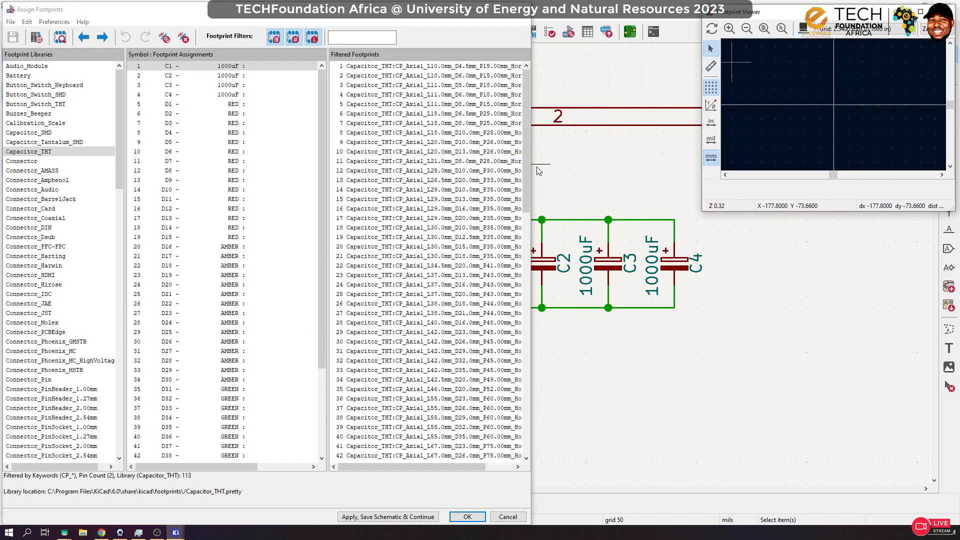
pyautogui.moveTo(531, 171); pyautogui.dragTo(699, 172)
pyautogui.moveTo(783, 211); pyautogui.dragTo(784, 284)
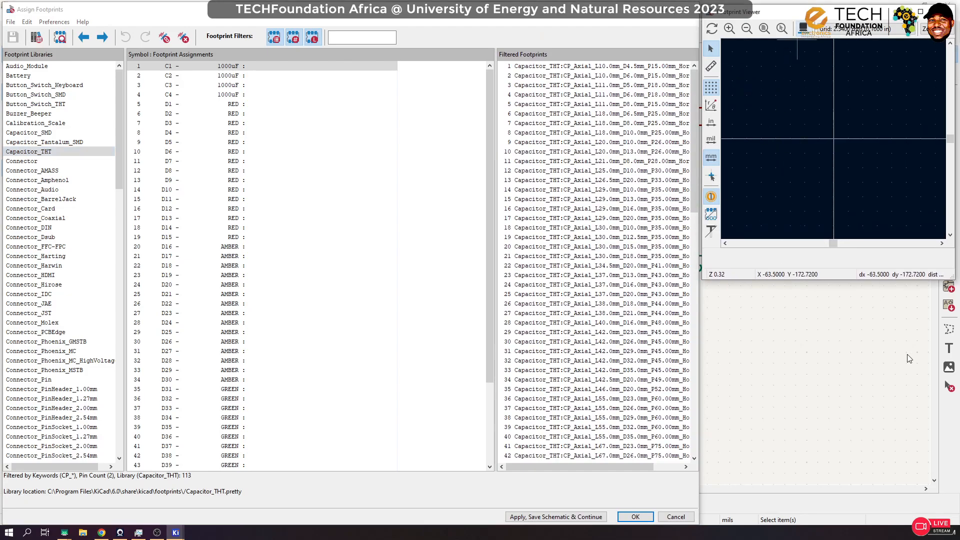
# Step: Bring up the 3D Viewer, shrink it, and fit it directly beneath the Footprint Viewer beside the Assign Footprints window
pyautogui.moveTo(175, 532)
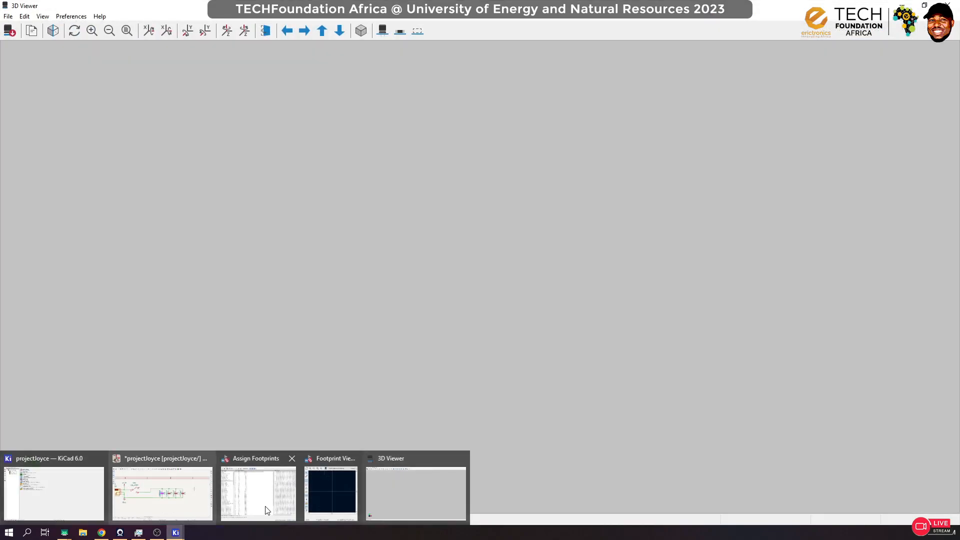
pyautogui.click(415, 491)
pyautogui.moveTo(469, 3); pyautogui.dragTo(455, 113)
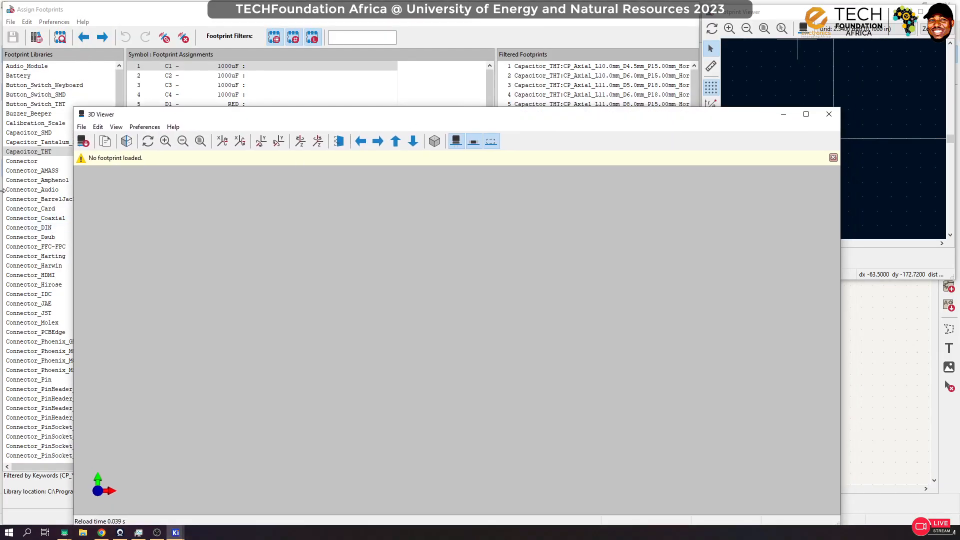
pyautogui.moveTo(73, 205); pyautogui.dragTo(588, 205)
pyautogui.moveTo(692, 109); pyautogui.dragTo(814, 292)
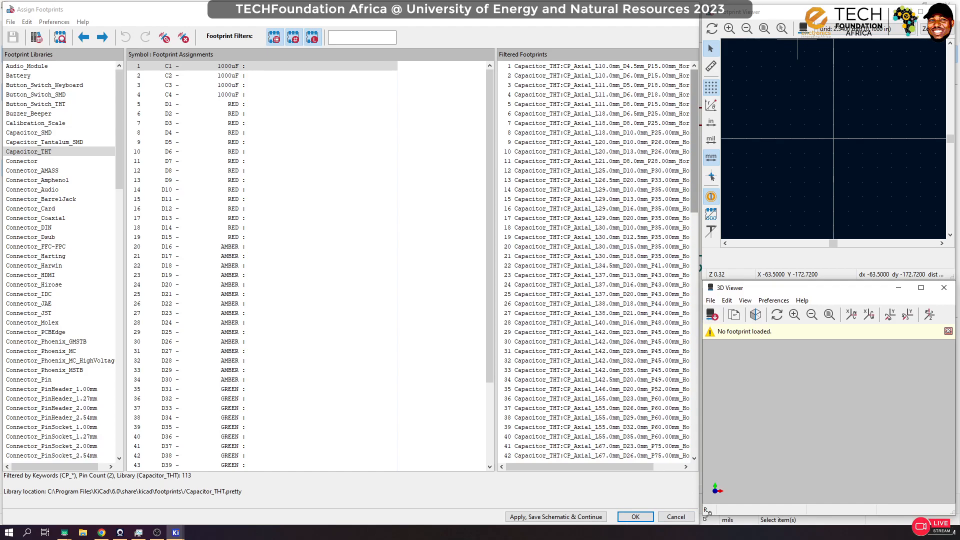
pyautogui.moveTo(702, 515); pyautogui.dragTo(702, 523)
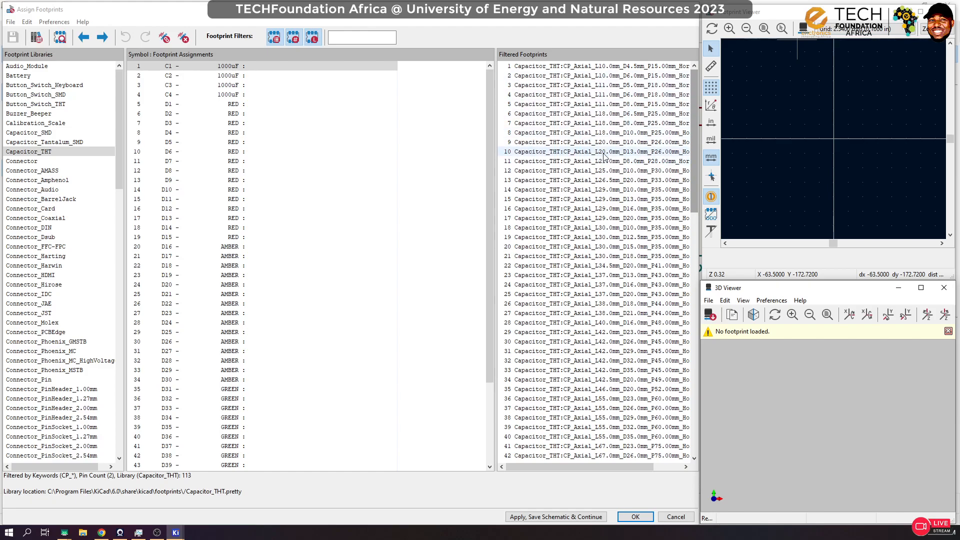
# Step: Preview axial and radial capacitor footprints, including CP_Axial_L18.0mm_D8.0mm_P25.00mm and CP_Radial_D10.0mm_P5.00mm, and inspect the latter's 3D model from an angle
pyautogui.click(603, 125)
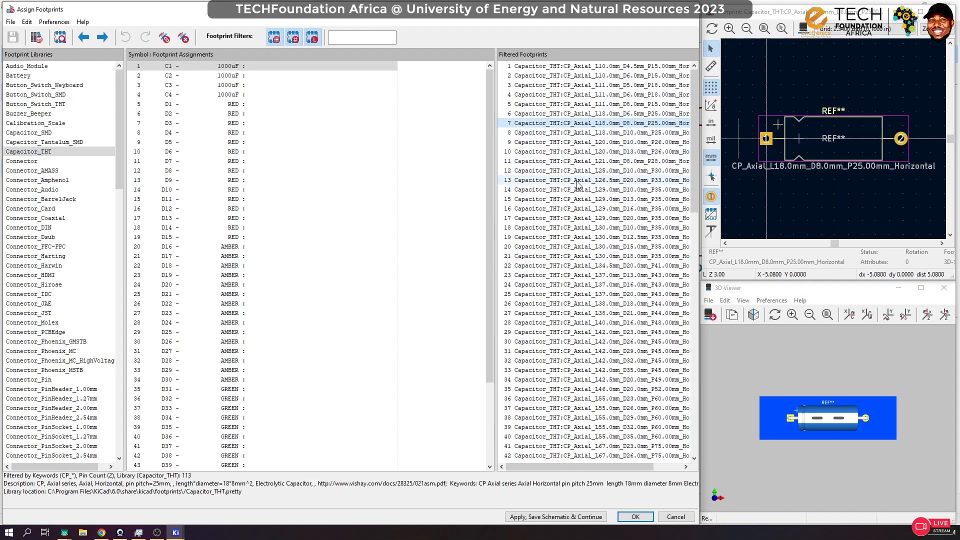
pyautogui.scroll(-16, 578, 185)
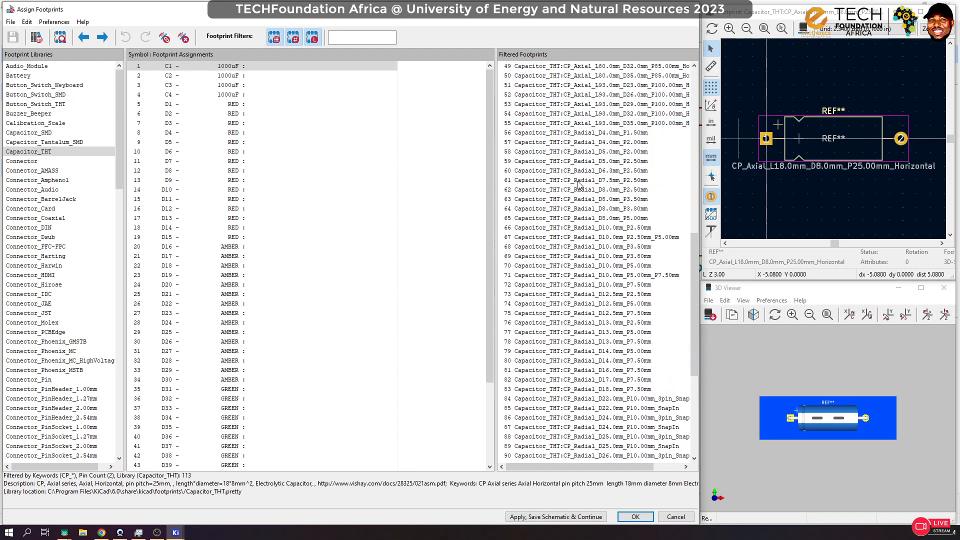
pyautogui.click(569, 210)
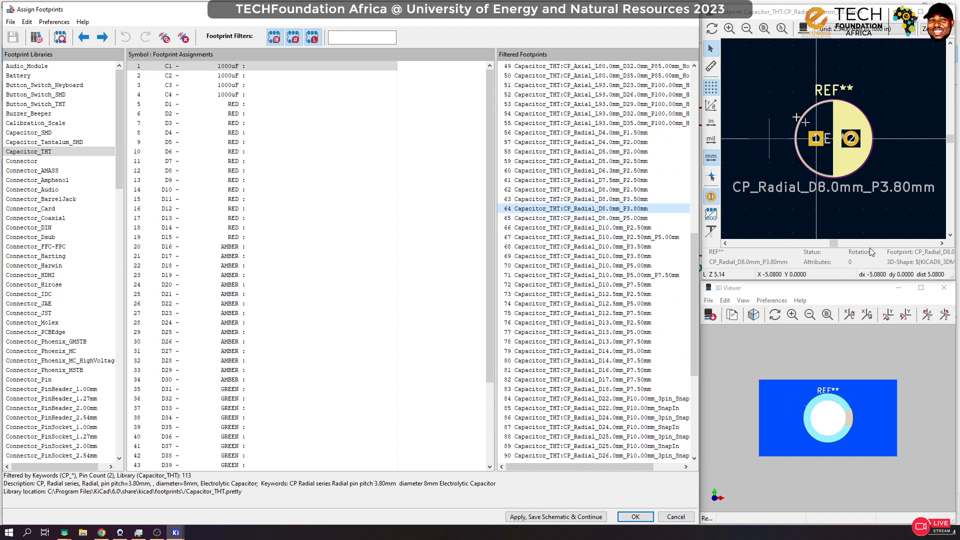
pyautogui.click(601, 228)
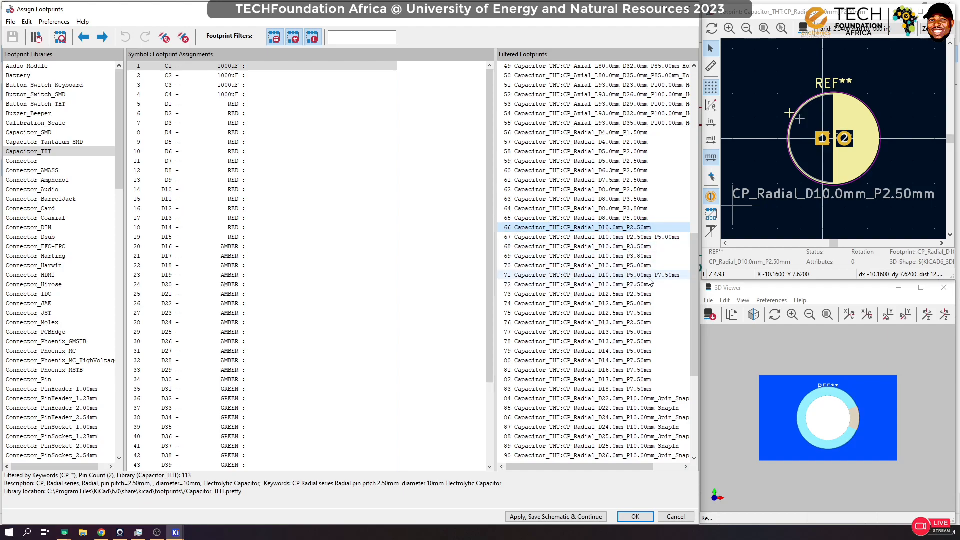
pyautogui.click(605, 278)
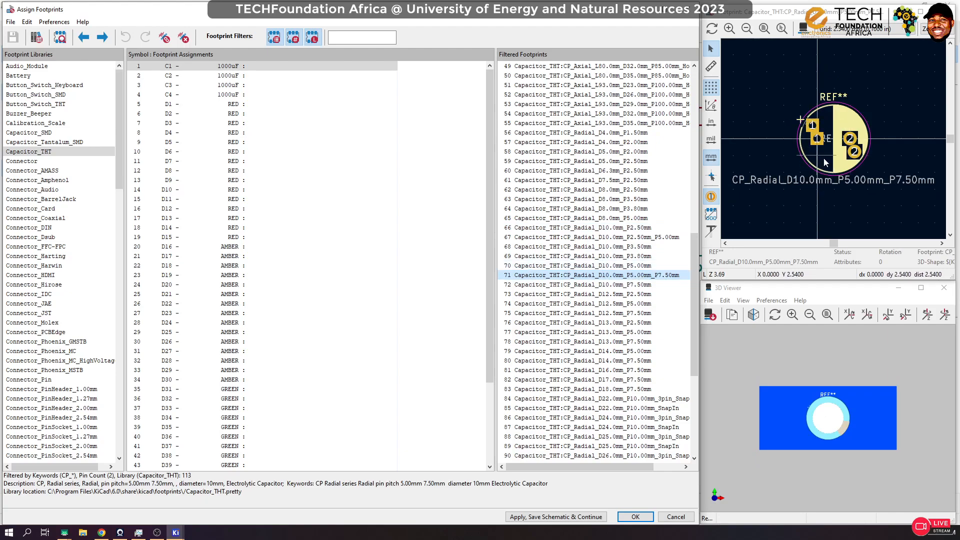
pyautogui.click(644, 266)
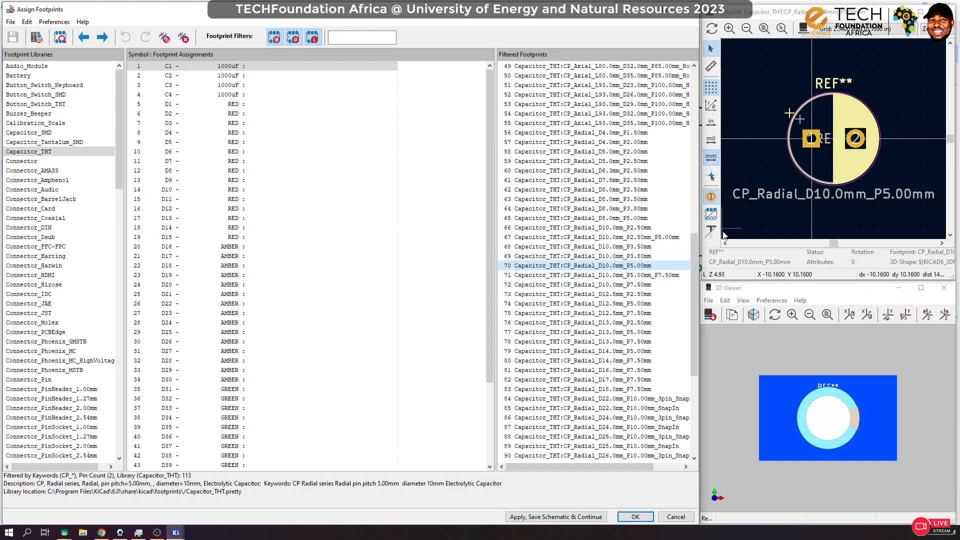
pyautogui.moveTo(825, 368); pyautogui.dragTo(867, 398)
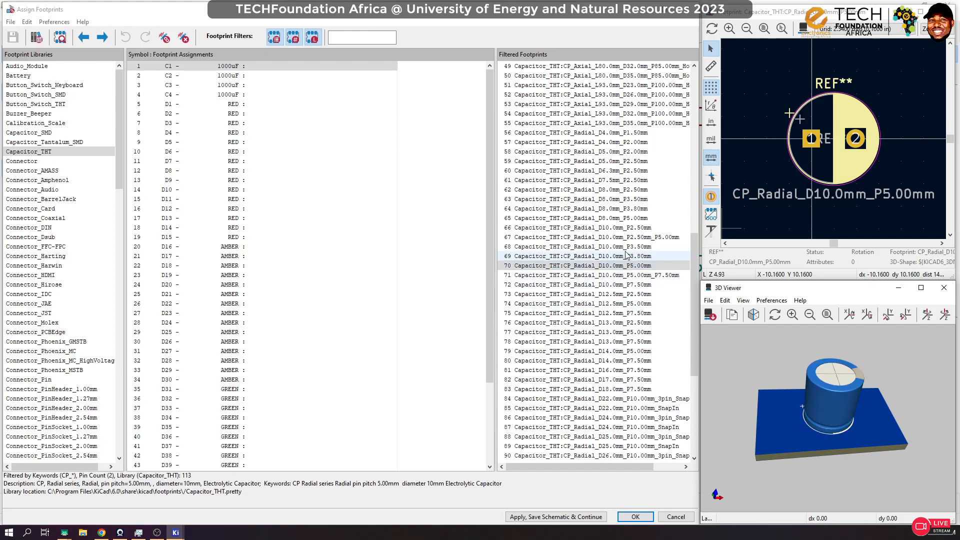
# Step: Assign the footprint Capacitor_THT:CP_Radial_D10.0mm_P5.00mm to capacitors C1 through C4
pyautogui.click(638, 267)
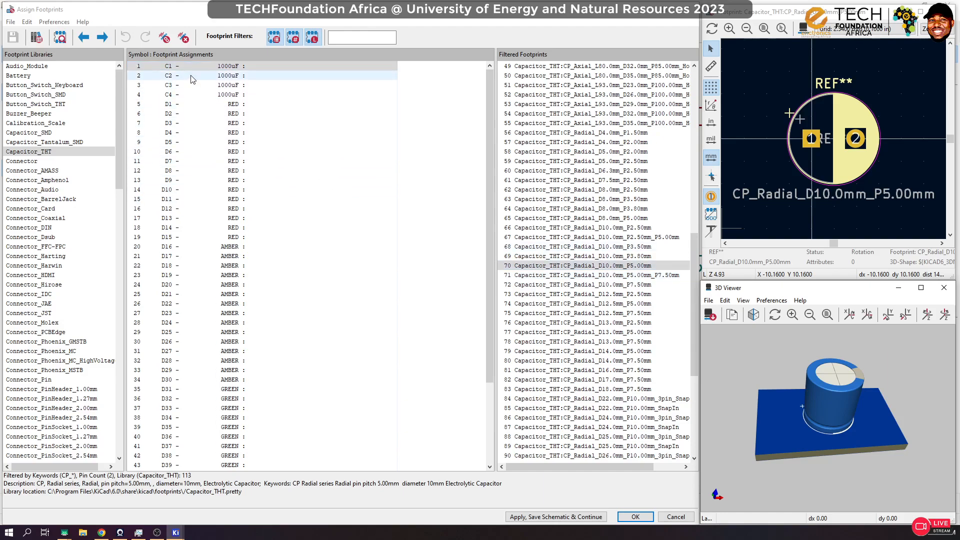
pyautogui.moveTo(191, 75); pyautogui.dragTo(190, 95)
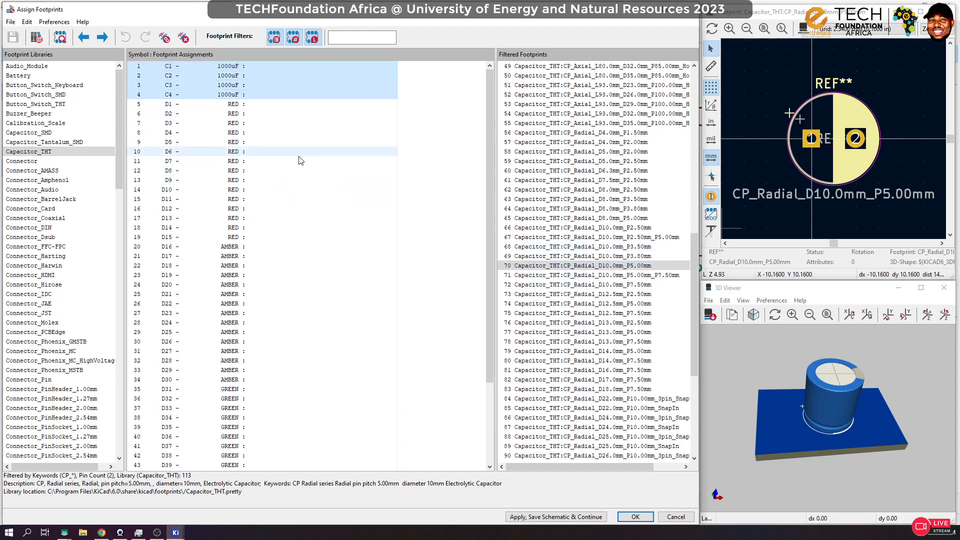
pyautogui.doubleClick(631, 269)
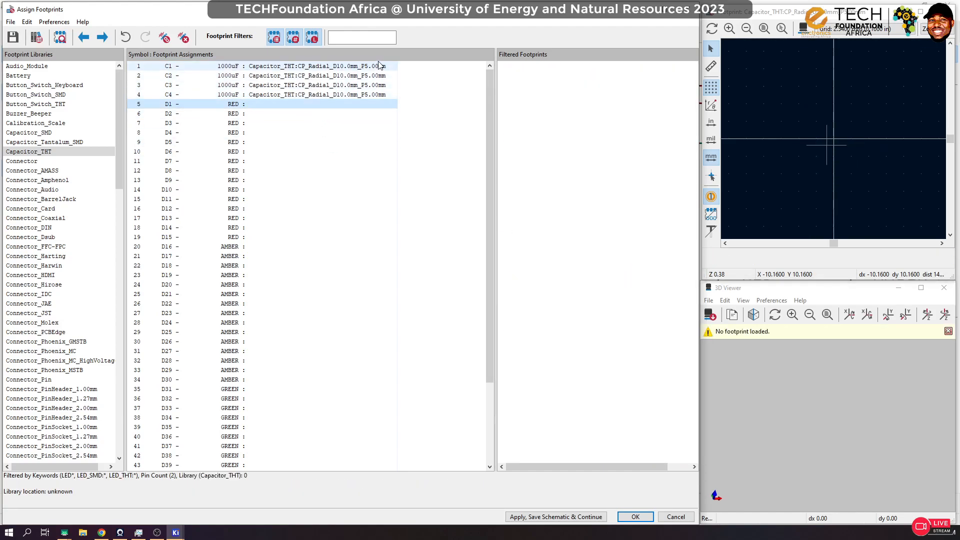
# Step: List the LED_THT library's footprints for the red LED D1
pyautogui.click(242, 106)
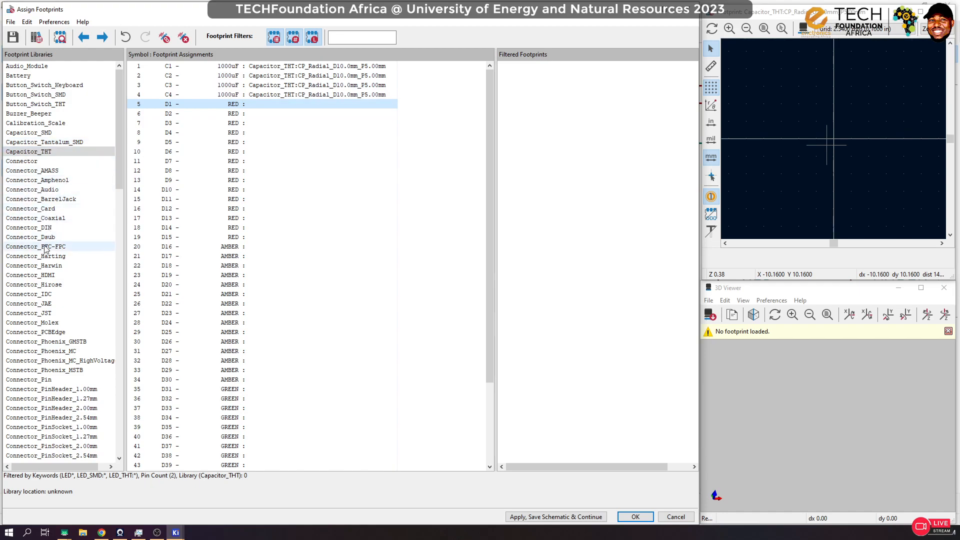
pyautogui.scroll(-7, 42, 273)
pyautogui.scroll(-10, 50, 290)
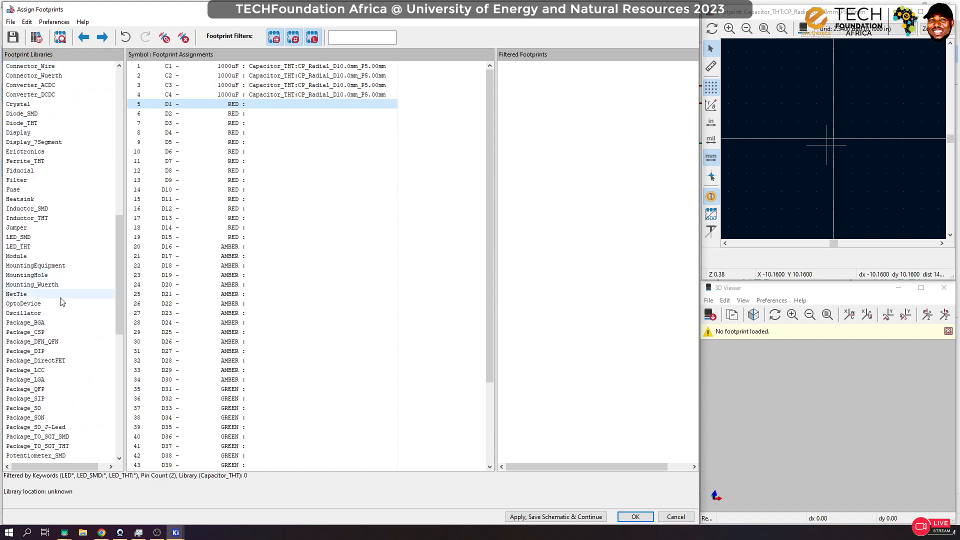
pyautogui.click(27, 248)
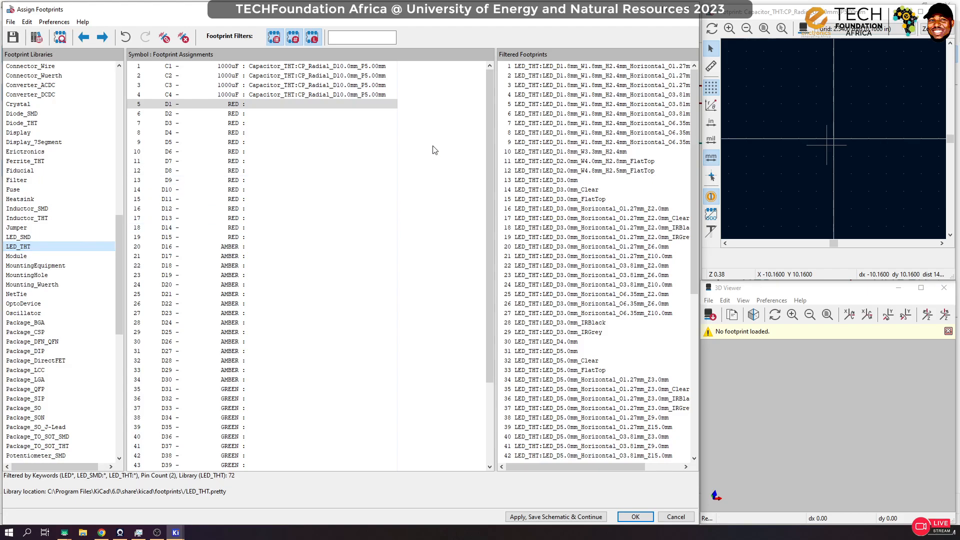
# Step: Preview horizontal 1.8 mm, LED_D3.0mm and LED_D5.0mm footprints, and rotate the 3D model to compare the LED shapes
pyautogui.click(599, 98)
pyautogui.click(592, 133)
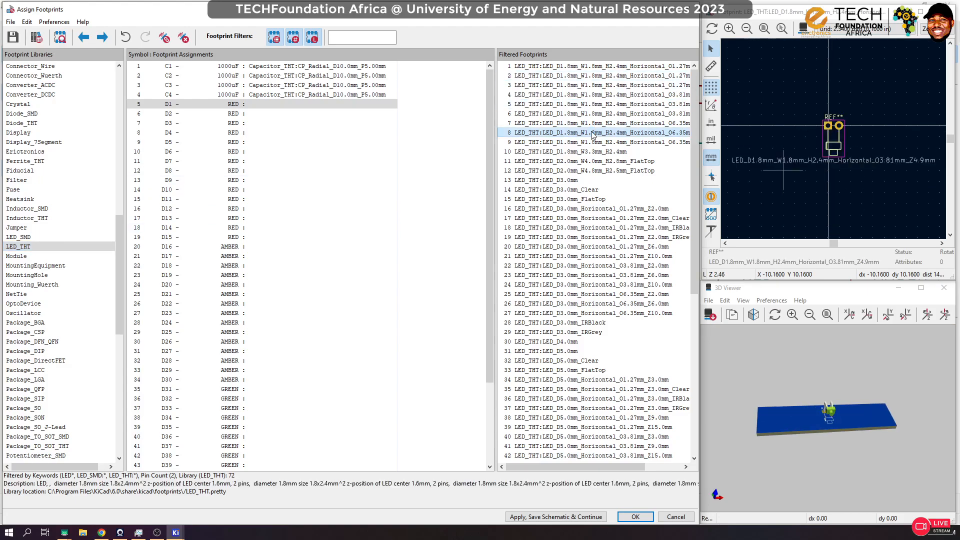
pyautogui.click(573, 180)
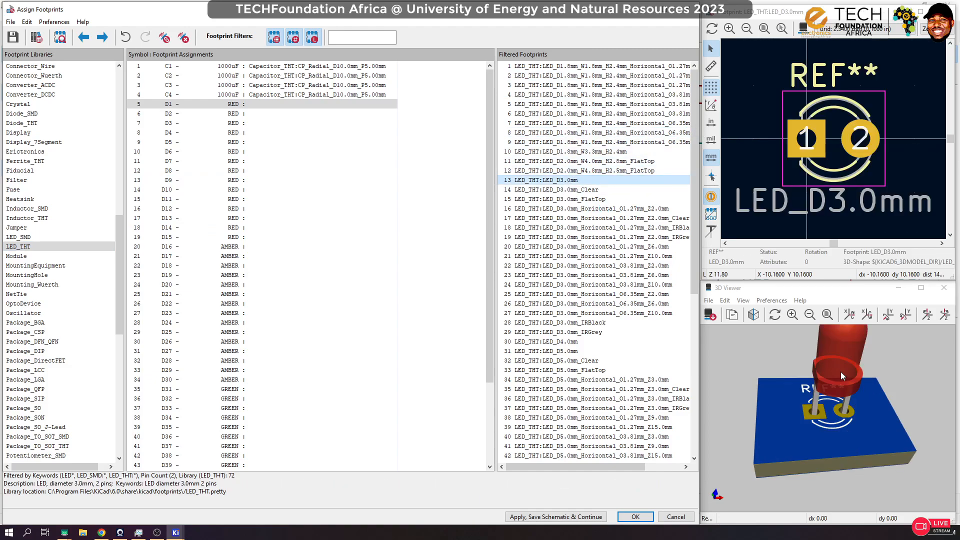
pyautogui.scroll(-1, 842, 372)
pyautogui.click(570, 351)
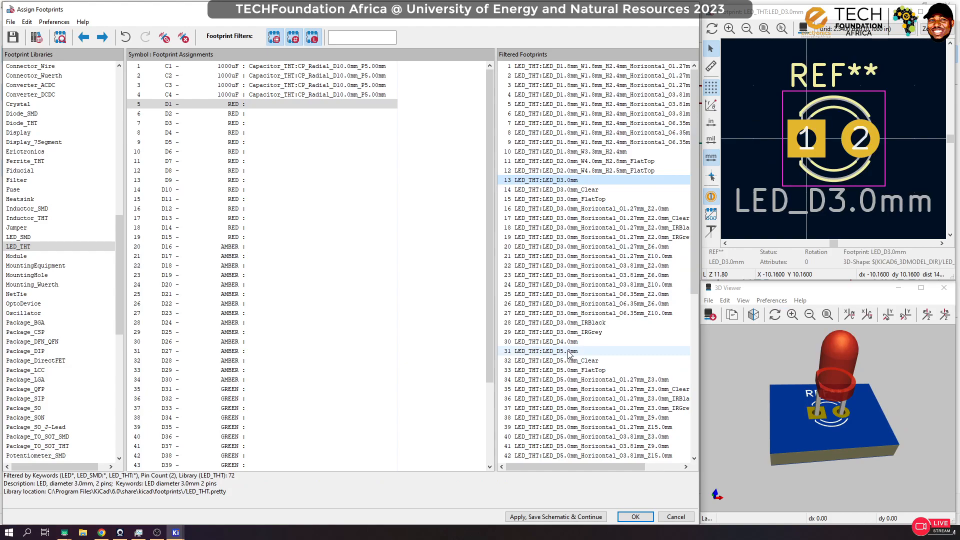
pyautogui.moveTo(845, 390); pyautogui.dragTo(927, 356)
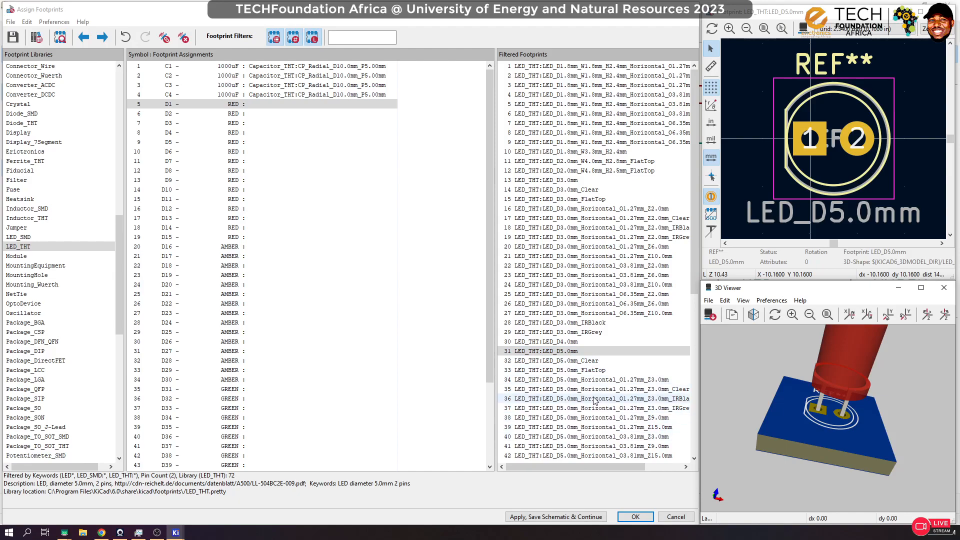
# Step: Assign the footprint LED_THT:LED_D5.0mm to the red LEDs D1 through D15
pyautogui.click(235, 238)
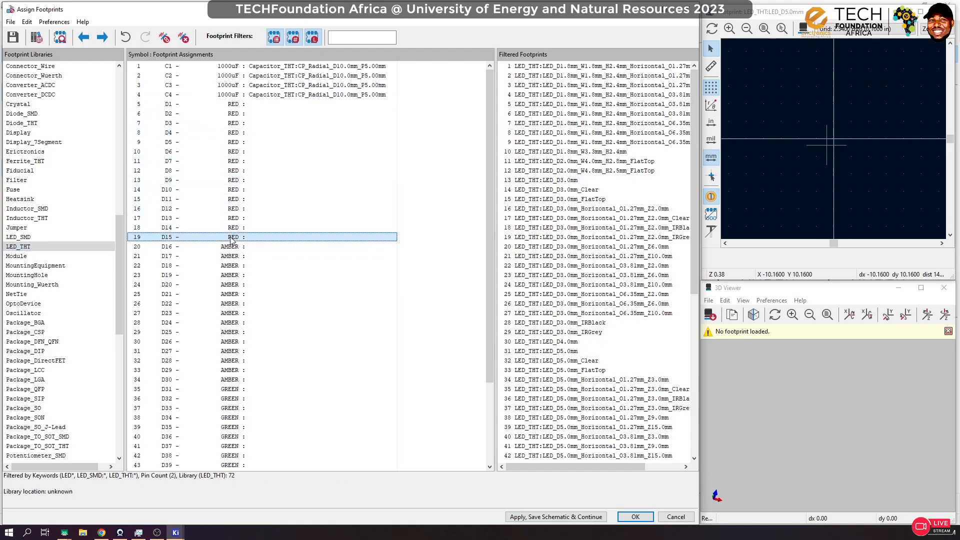
pyautogui.click(239, 105)
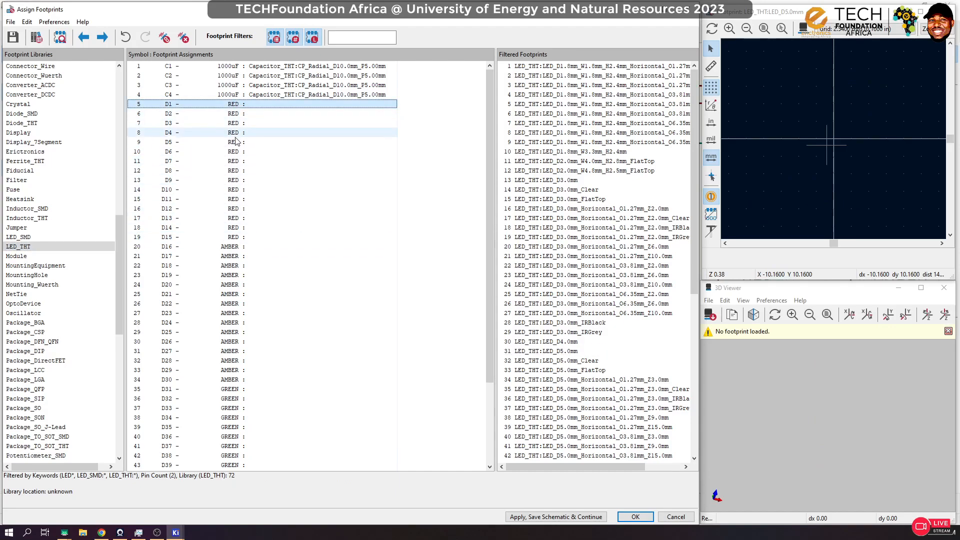
pyautogui.keyDown('shift'); pyautogui.click(235, 238); pyautogui.keyUp('shift')
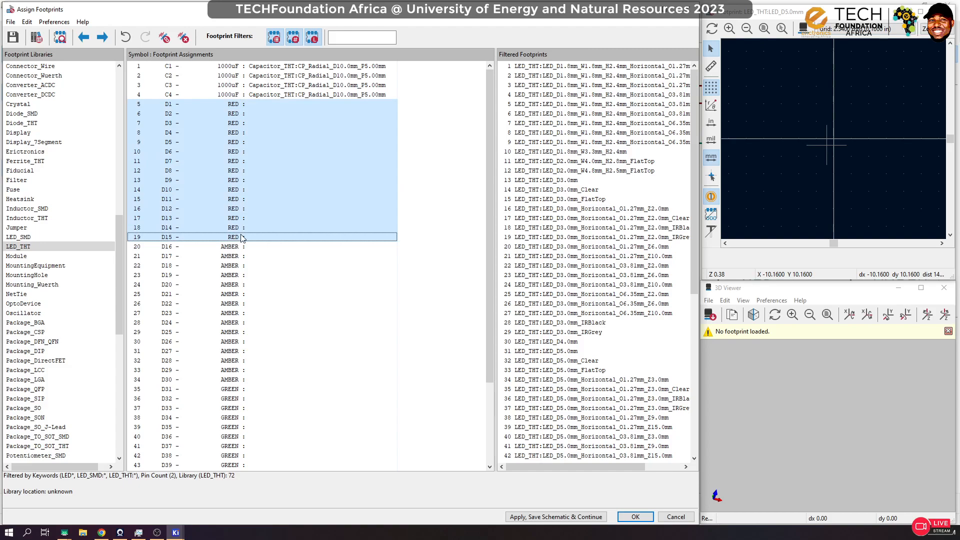
pyautogui.doubleClick(565, 352)
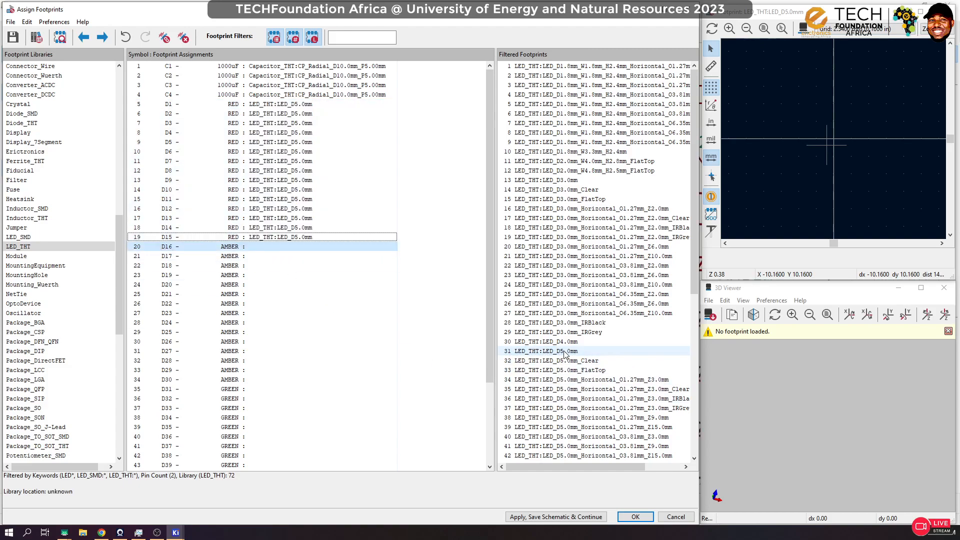
# Step: Look through the LED_THT footprints and the list of footprint libraries for an option suited to the amber LED D16
pyautogui.click(220, 247)
pyautogui.scroll(-6, 625, 370)
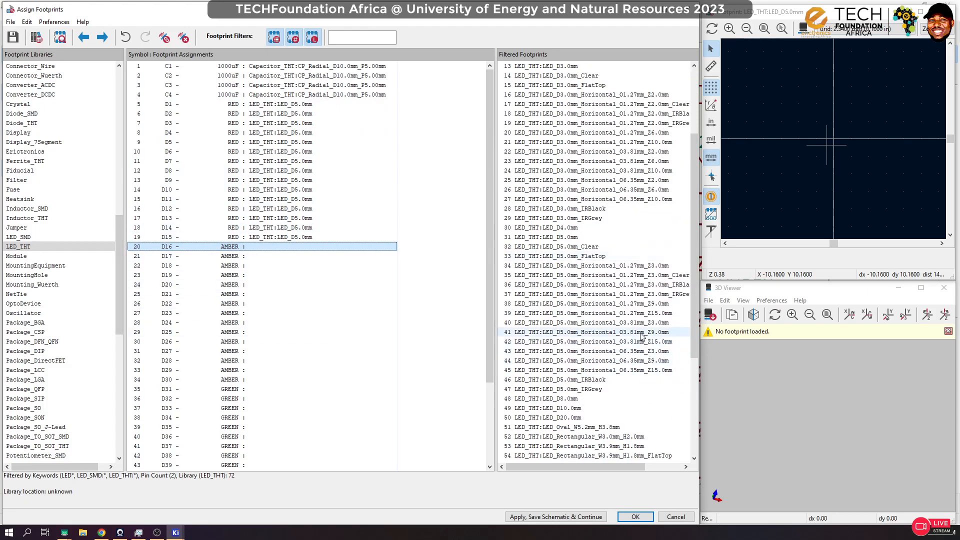
pyautogui.scroll(-4, 618, 366)
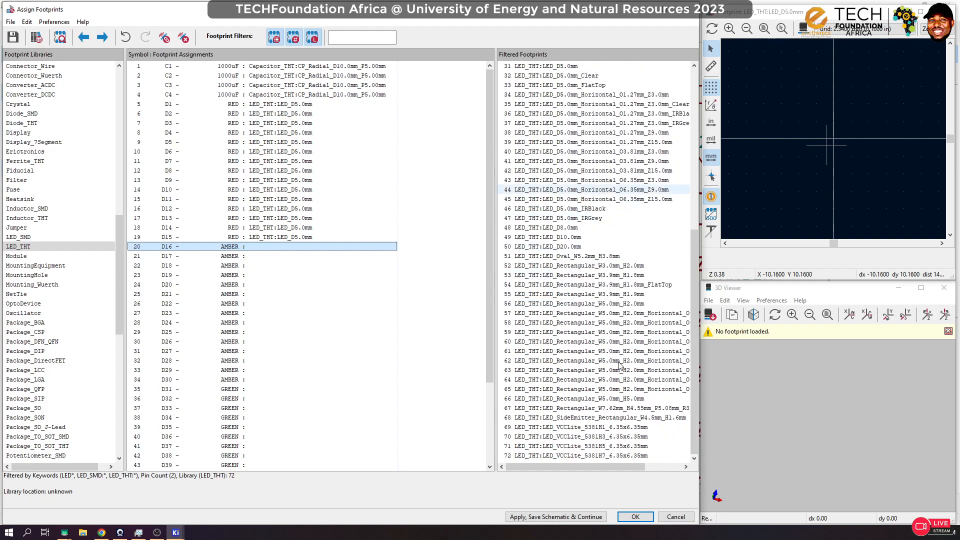
pyautogui.scroll(3, 620, 367)
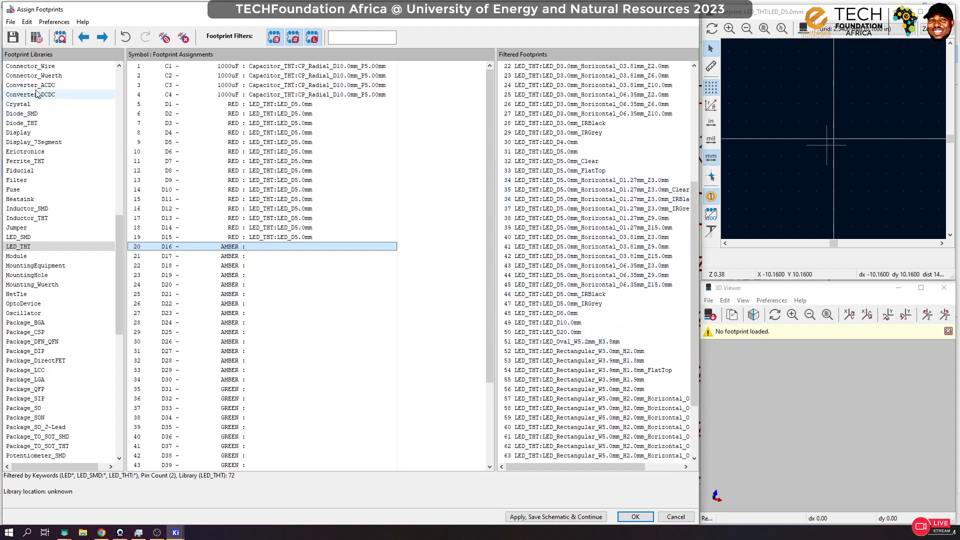
pyautogui.scroll(-4, 47, 120)
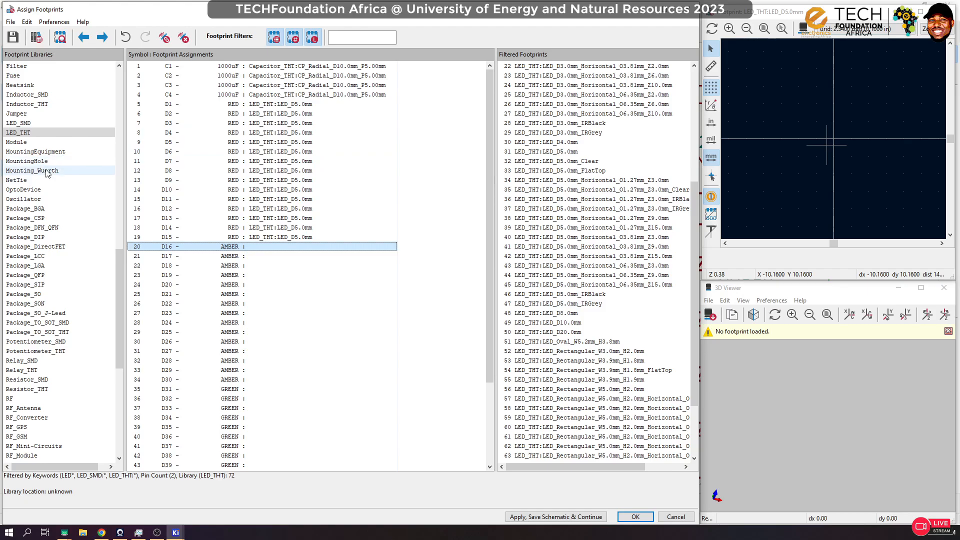
pyautogui.scroll(20, 46, 172)
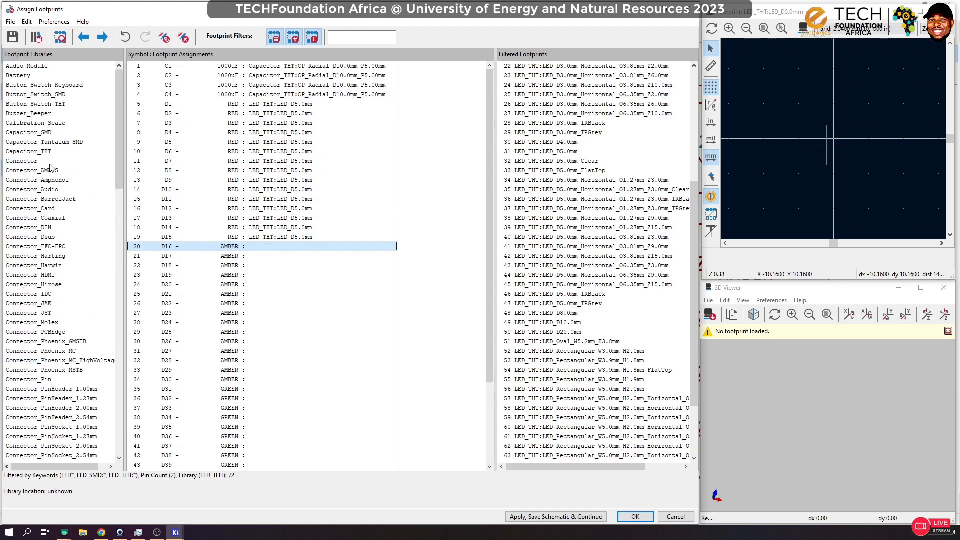
pyautogui.scroll(-15, 50, 168)
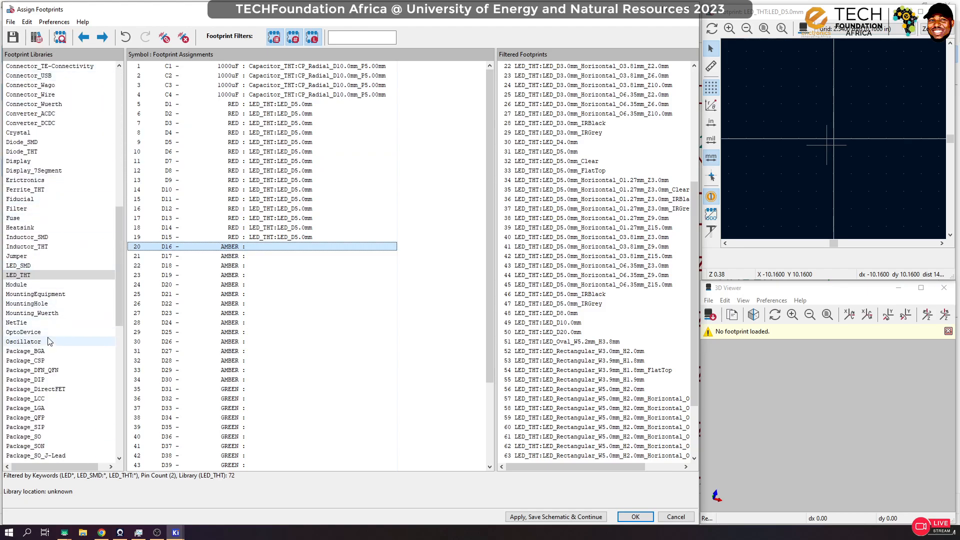
pyautogui.scroll(-2, 52, 327)
pyautogui.scroll(3, 54, 327)
pyautogui.scroll(20, 56, 322)
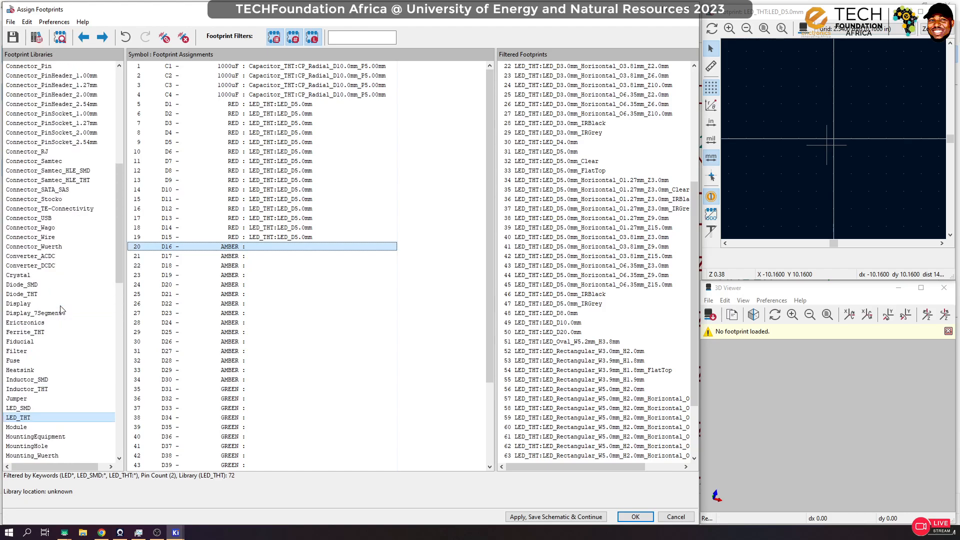
pyautogui.scroll(-16, 50, 275)
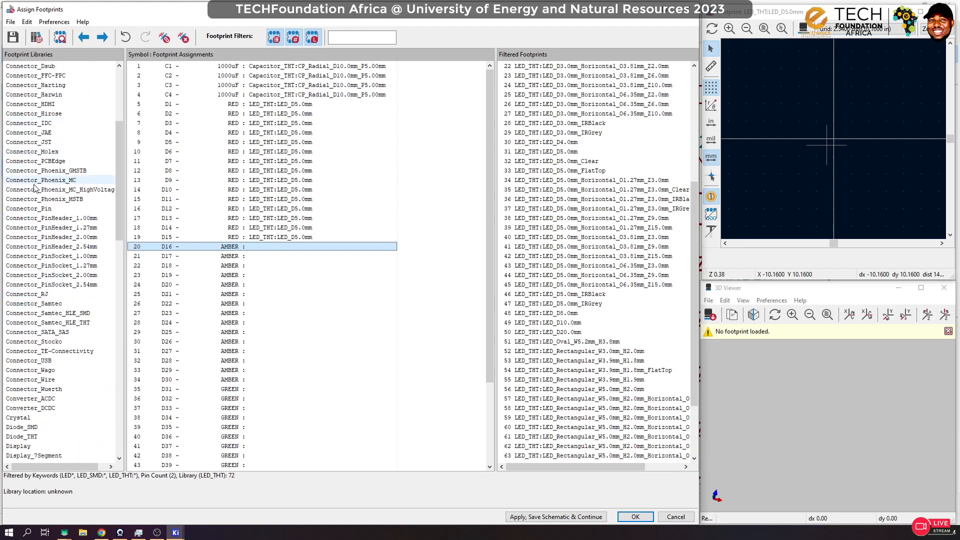
pyautogui.scroll(-7, 31, 304)
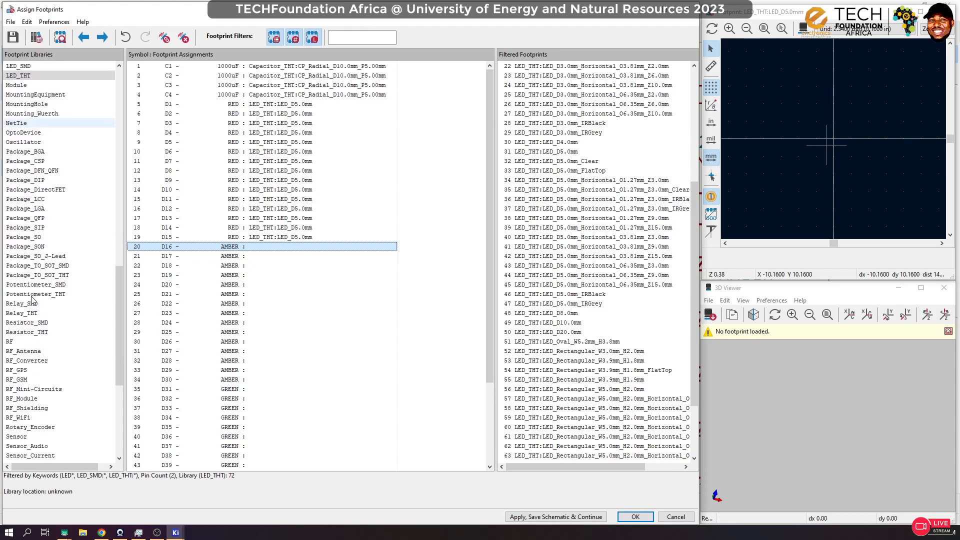
pyautogui.scroll(7, 33, 296)
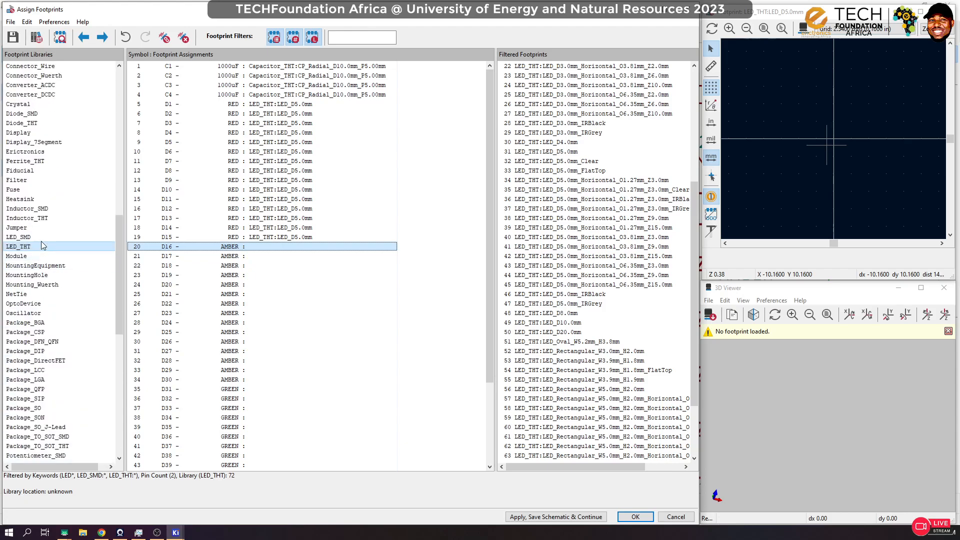
# Step: Preview the footprint Erictronics:LED_D5.0mm-AMBER in 3D and assign it to the amber LEDs D16 through D30
pyautogui.click(42, 153)
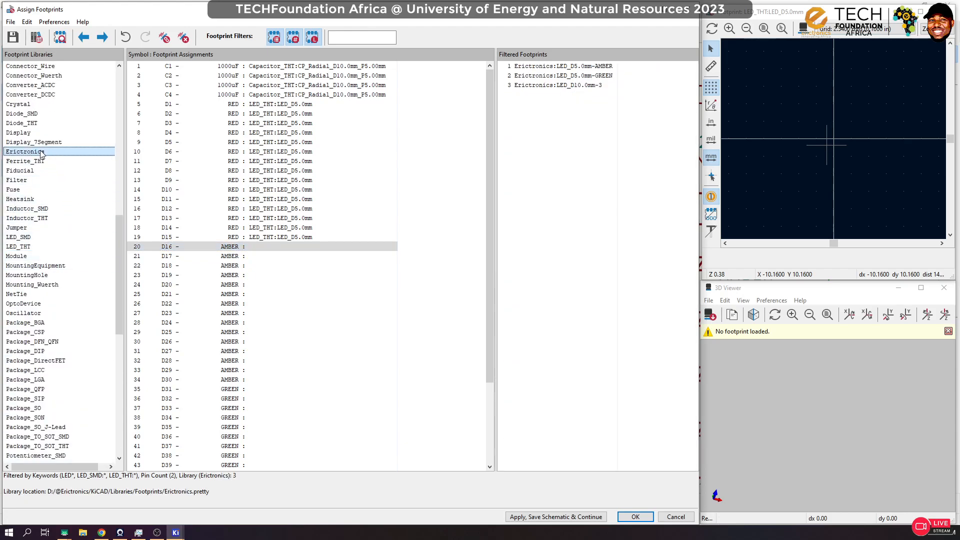
pyautogui.click(592, 66)
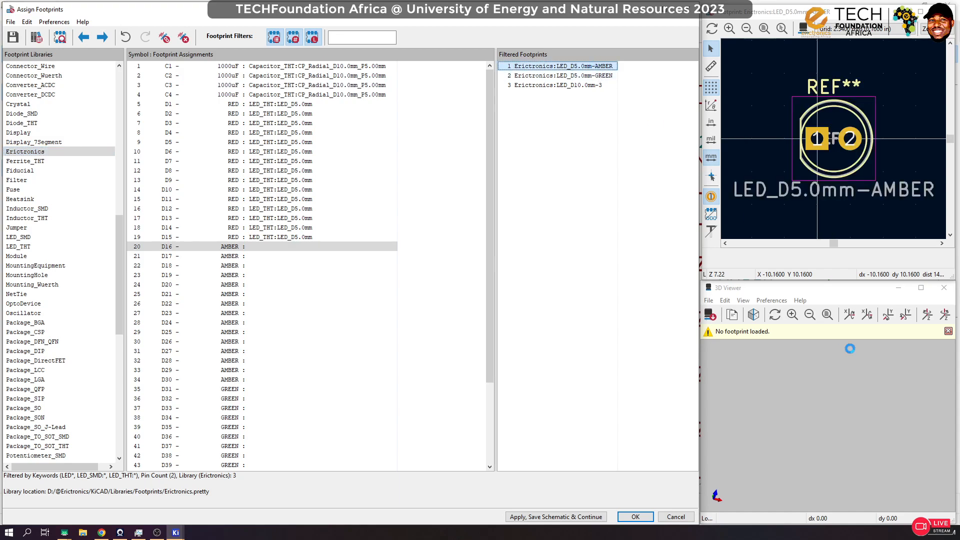
pyautogui.moveTo(866, 388); pyautogui.dragTo(860, 409)
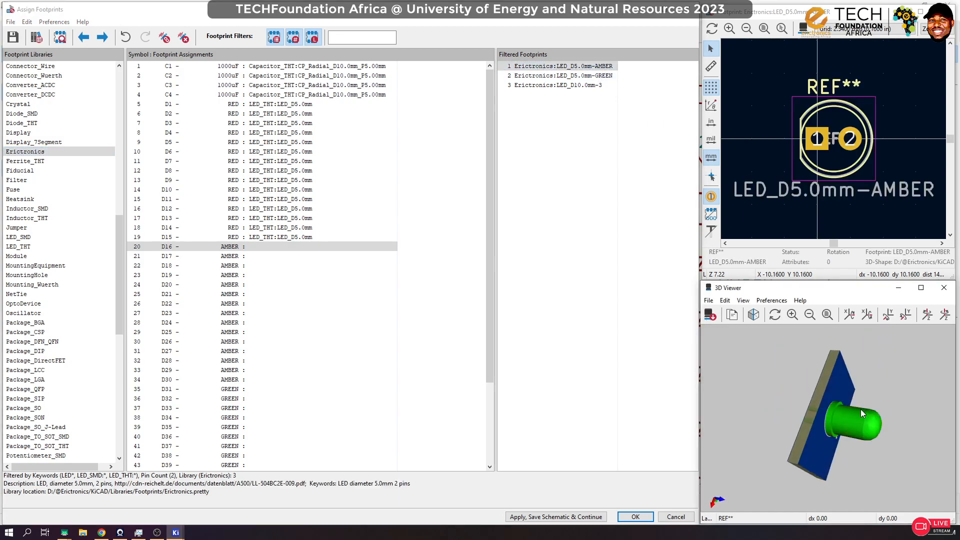
pyautogui.click(566, 69)
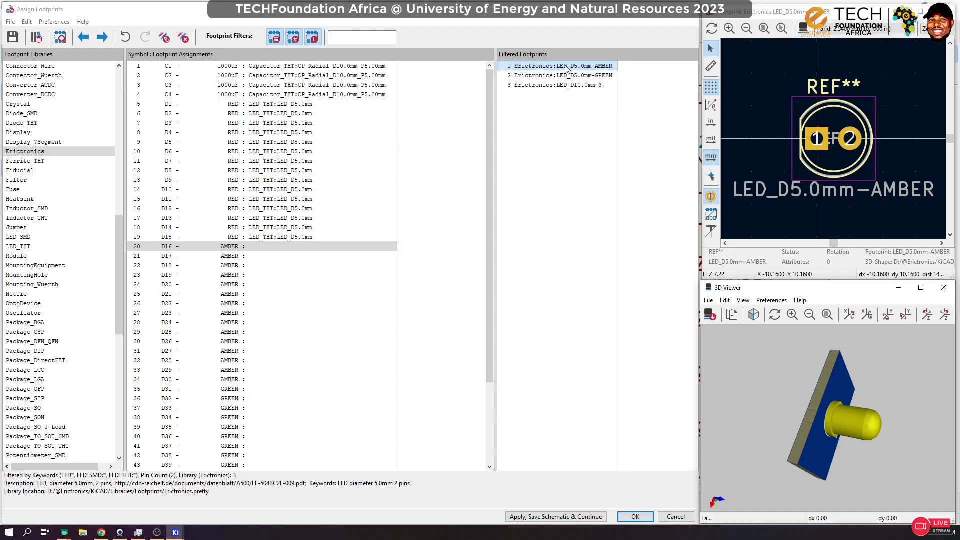
pyautogui.keyDown('shift'); pyautogui.click(239, 382); pyautogui.keyUp('shift')
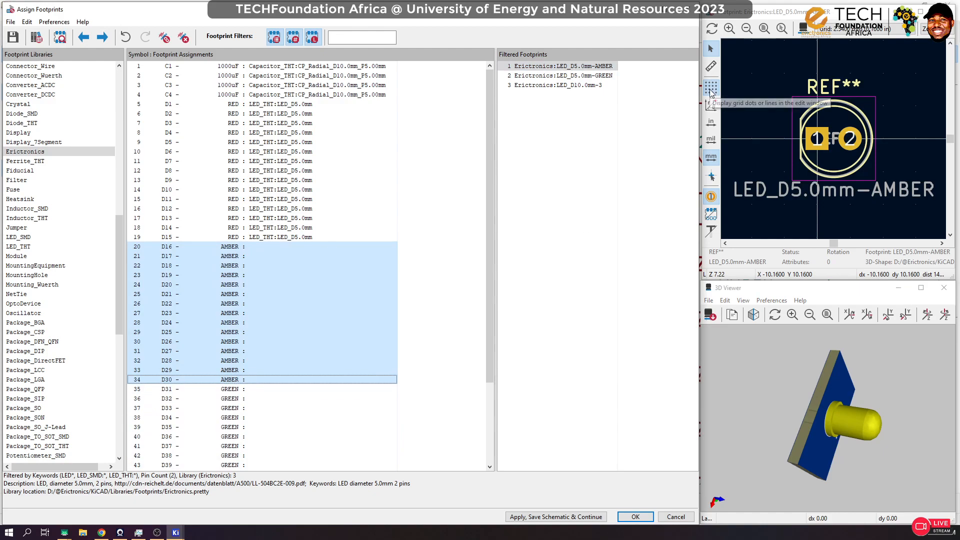
pyautogui.doubleClick(560, 66)
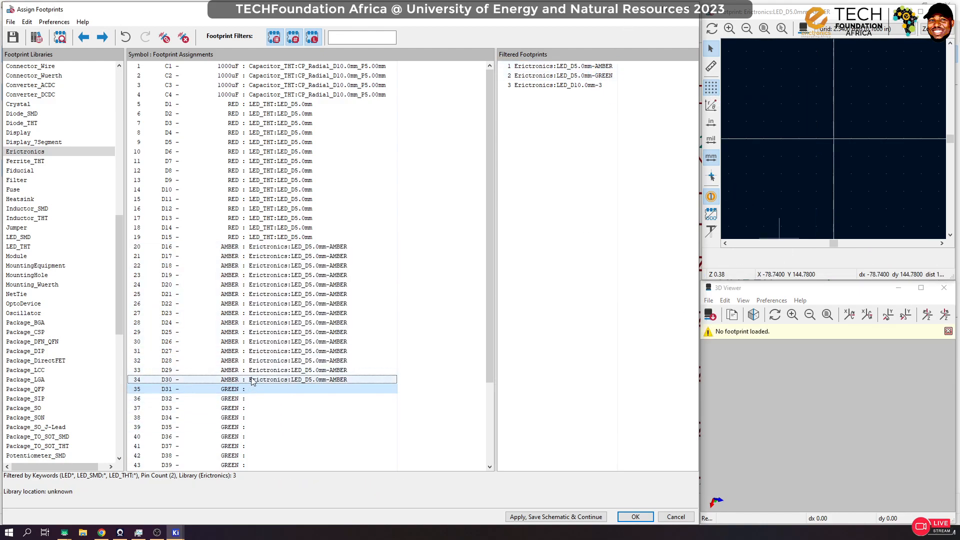
# Step: Preview the footprint Erictronics:LED_D5.0mm-GREEN in 3D and assign it to the green LEDs D31 through D39
pyautogui.scroll(-4, 260, 346)
pyautogui.click(252, 285)
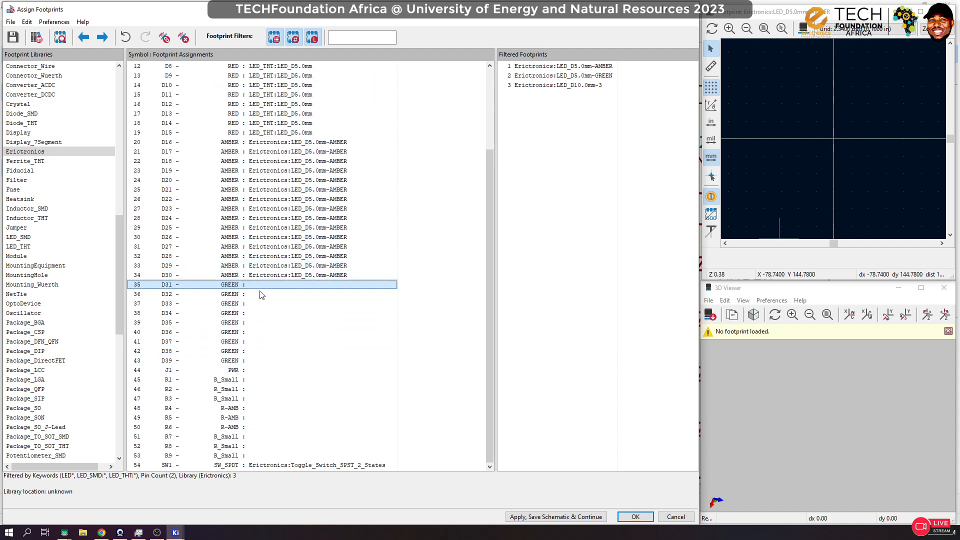
pyautogui.keyDown('shift'); pyautogui.click(242, 360); pyautogui.keyUp('shift')
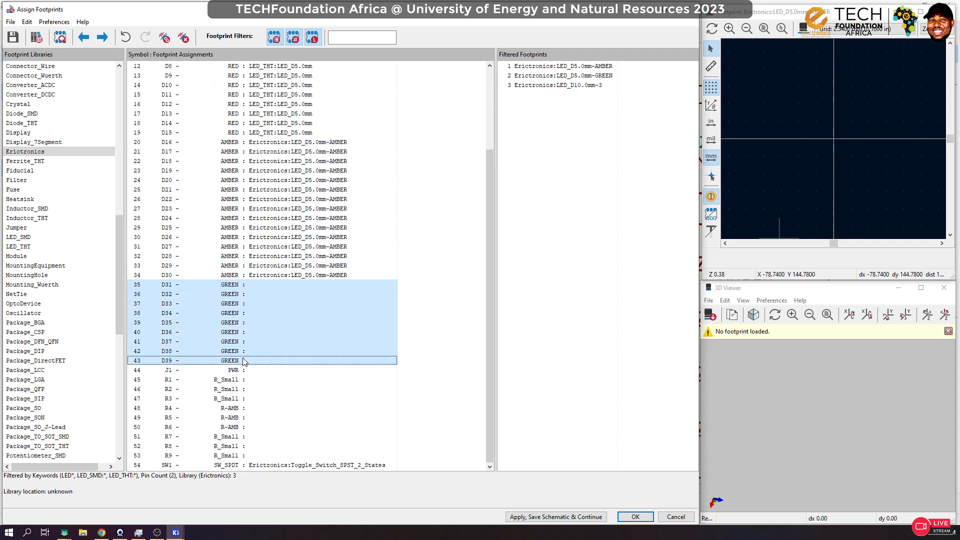
pyautogui.click(595, 76)
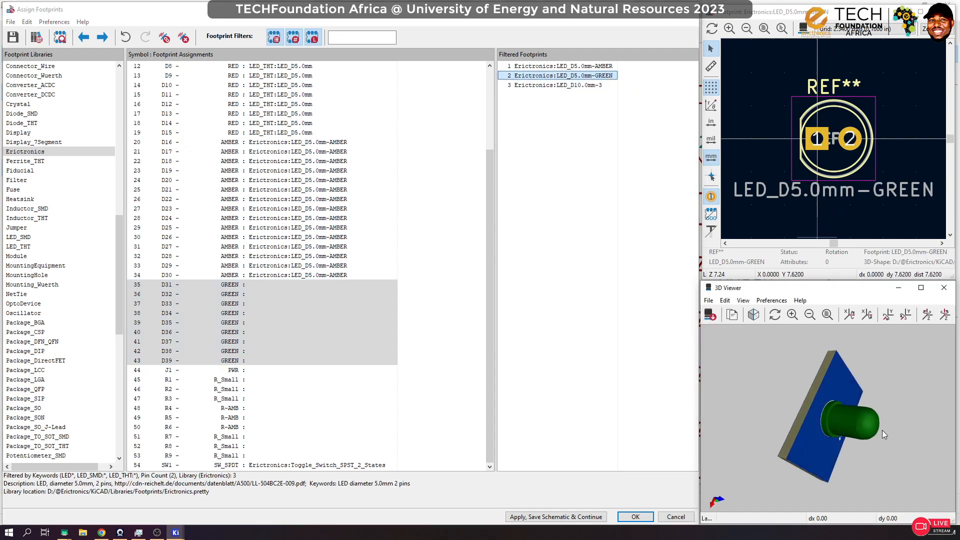
pyautogui.moveTo(882, 430); pyautogui.dragTo(751, 404)
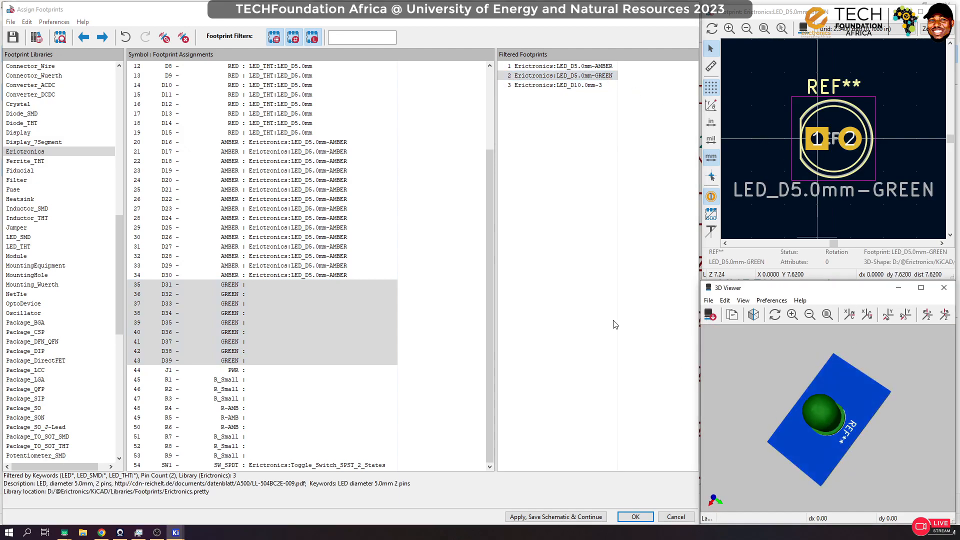
pyautogui.doubleClick(585, 76)
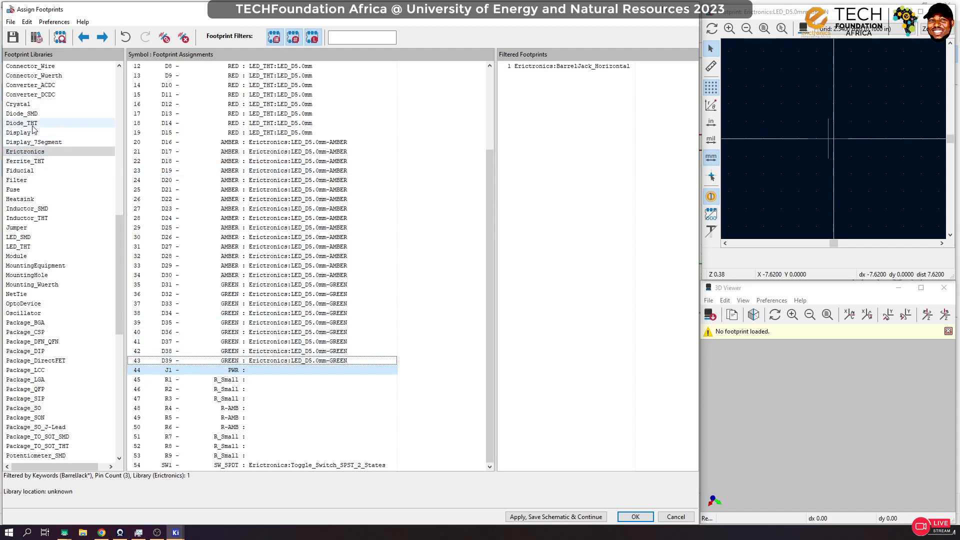
# Step: Inspect the 3D model of Erictronics:BarrelJack_Horizontal and assign this footprint to the power connector J1
pyautogui.click(586, 66)
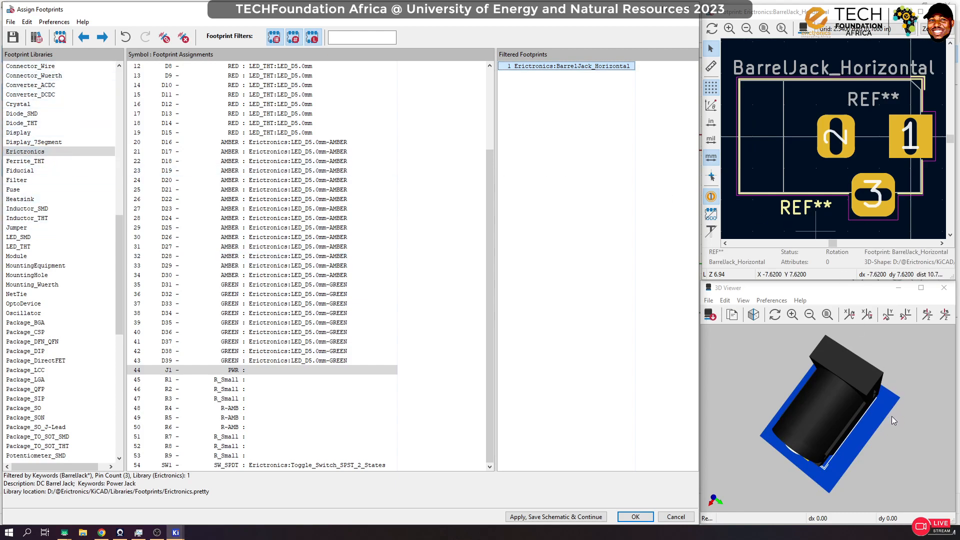
pyautogui.moveTo(892, 416)
pyautogui.mouseDown()
pyautogui.moveTo(773, 409)
pyautogui.moveTo(832, 448)
pyautogui.moveTo(877, 432)
pyautogui.moveTo(874, 329)
pyautogui.moveTo(840, 452)
pyautogui.moveTo(813, 378)
pyautogui.moveTo(937, 383)
pyautogui.moveTo(858, 388)
pyautogui.moveTo(922, 387)
pyautogui.moveTo(805, 416)
pyautogui.moveTo(762, 368)
pyautogui.moveTo(854, 415)
pyautogui.moveTo(900, 414)
pyautogui.mouseUp()
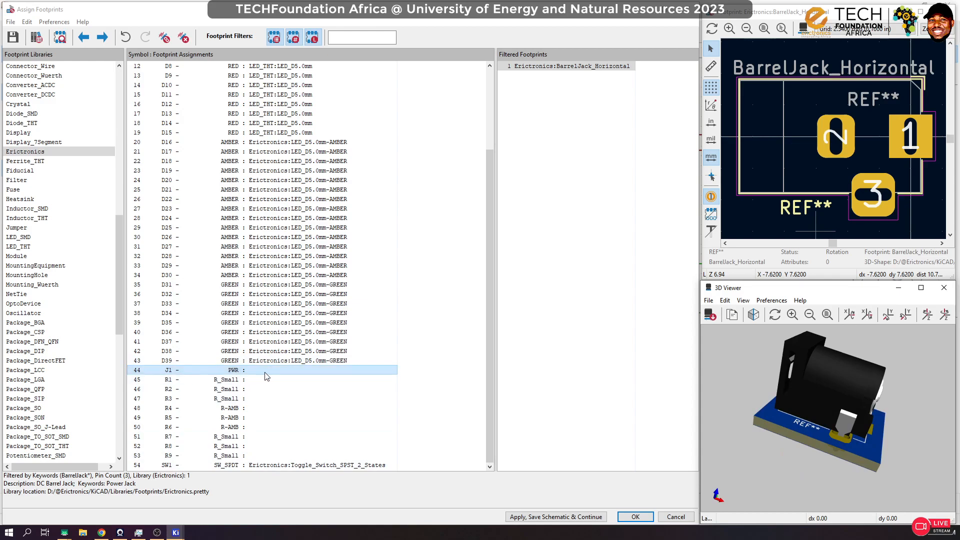
pyautogui.click(558, 67)
pyautogui.doubleClick(558, 67)
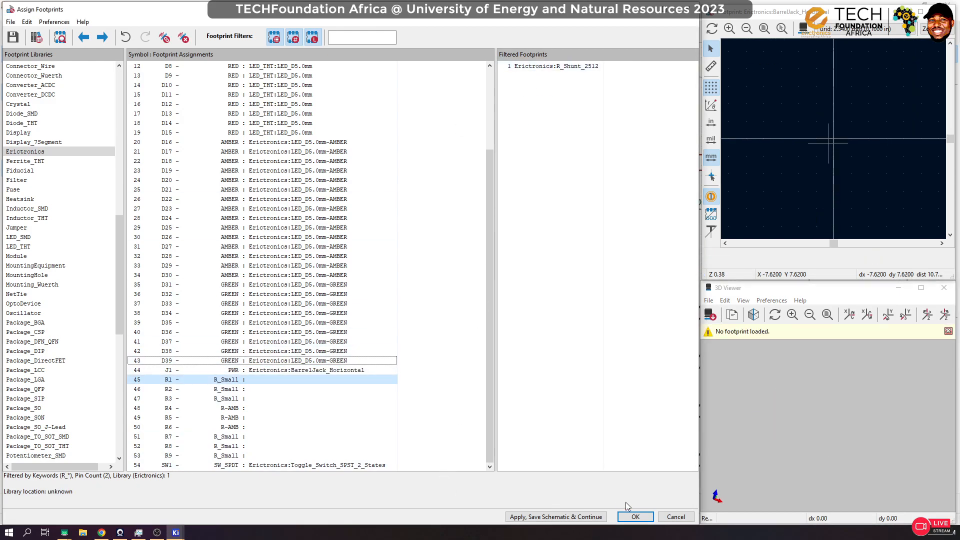
# Step: Select resistor R1 in the assignment list and view it within the whole circuit in the schematic editor
pyautogui.click(259, 380)
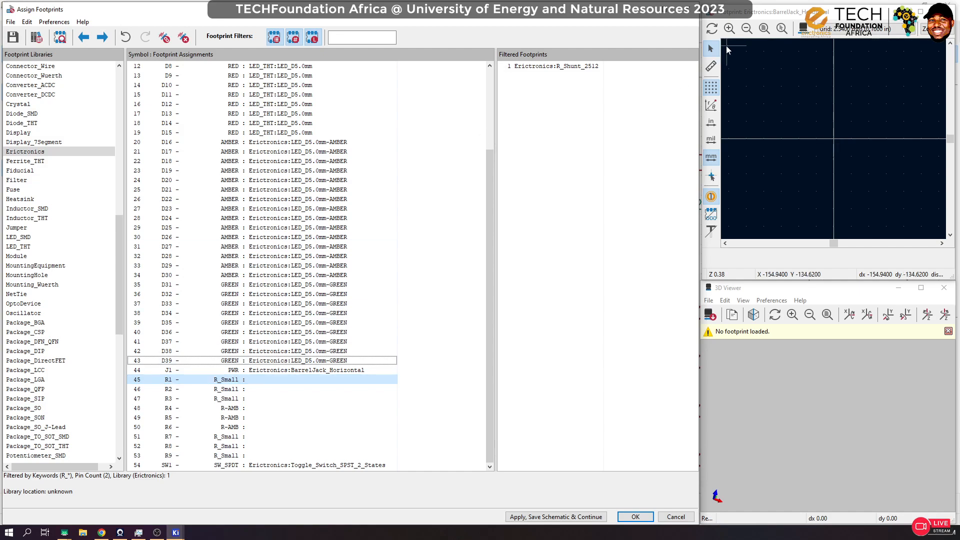
pyautogui.click(647, 11)
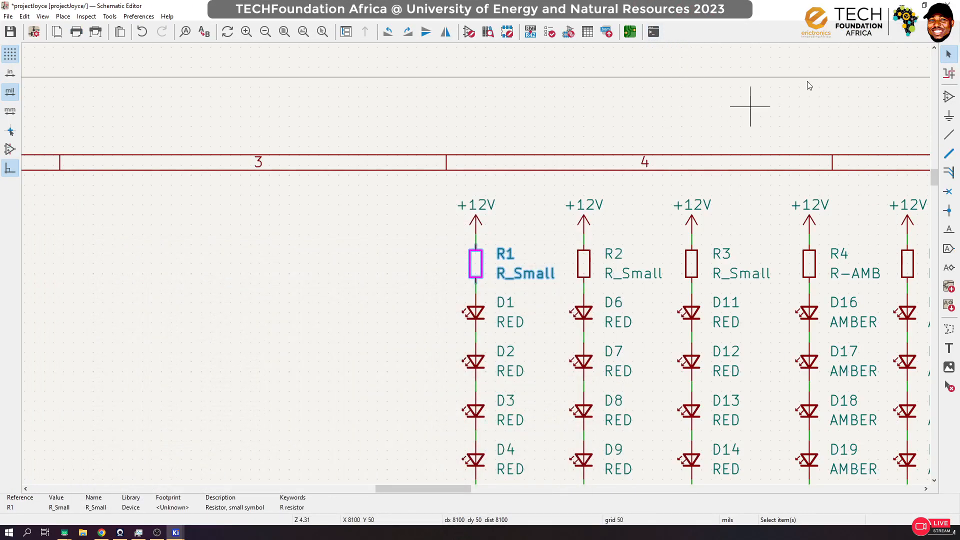
pyautogui.scroll(-5, 450, 290)
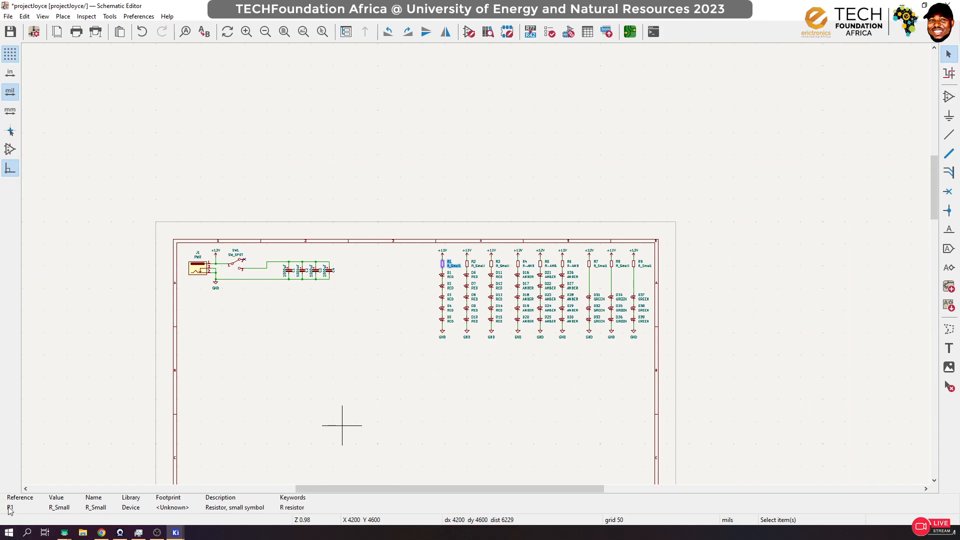
# Step: Switch to Chrome and search the web for "google meet" and for "google"
pyautogui.click(102, 533)
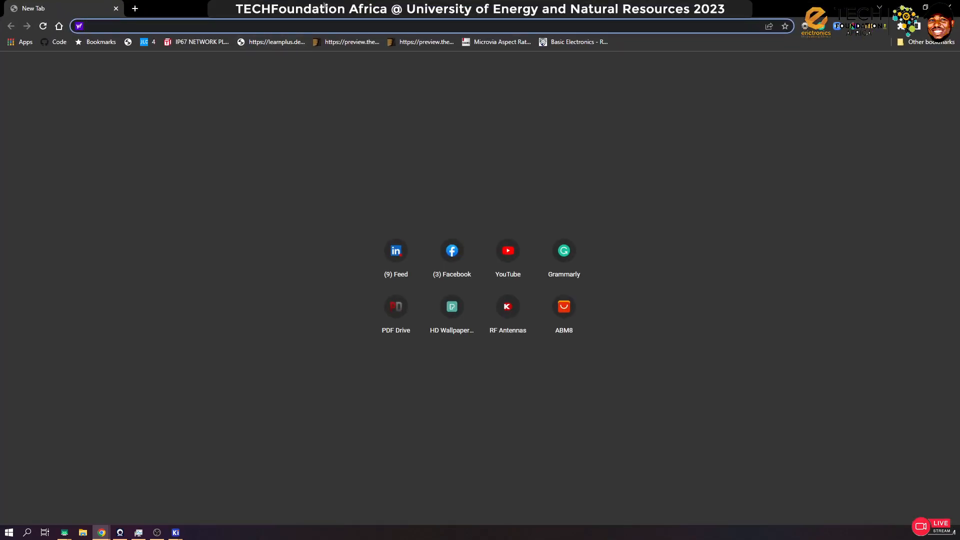
pyautogui.write('google meet')
pyautogui.press('Return')
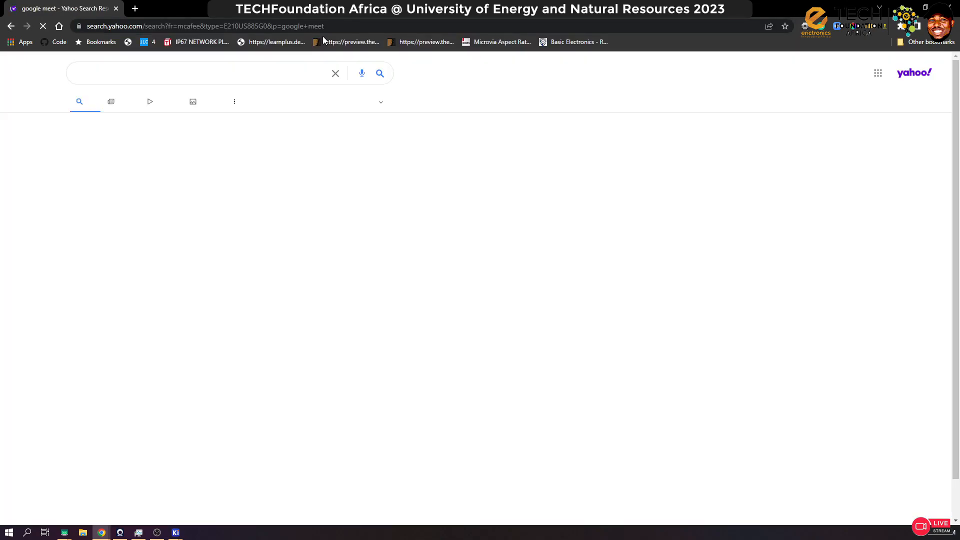
pyautogui.click(331, 26)
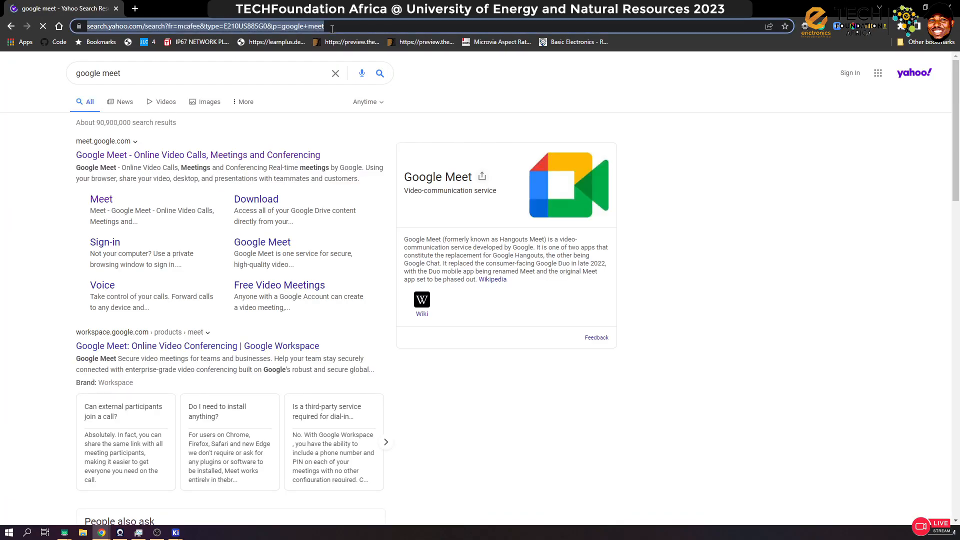
pyautogui.write('google')
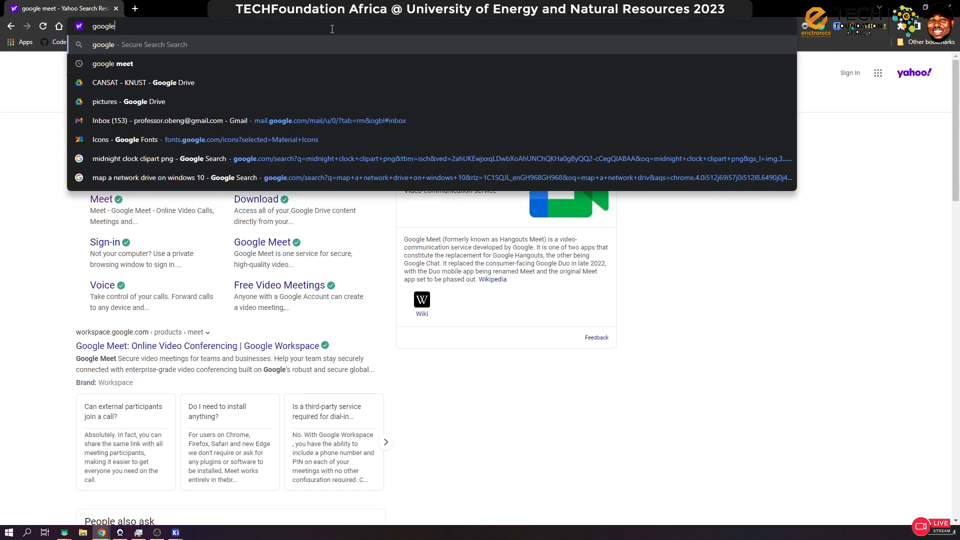
pyautogui.press('Return')
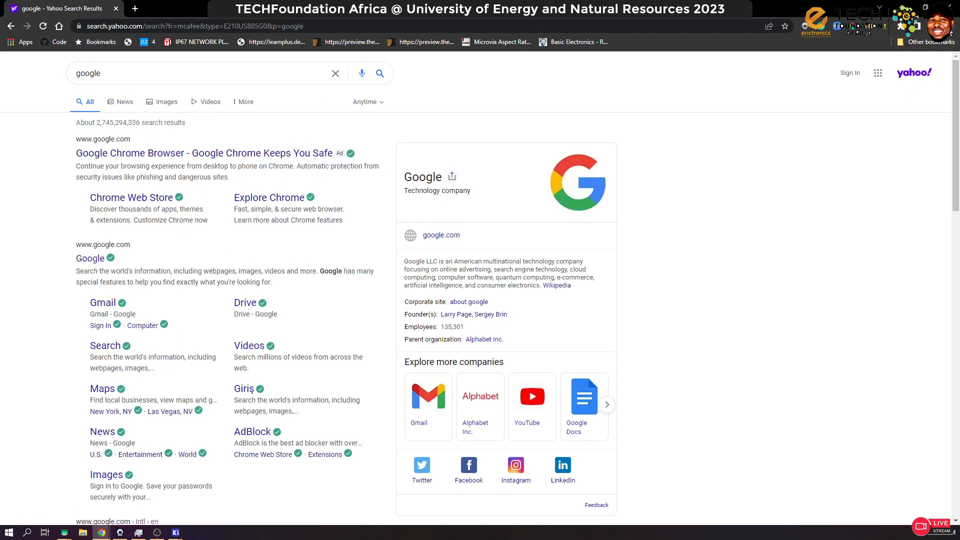
# Step: Set the address-bar search engine to Google in Chrome's settings and close the settings page
pyautogui.click(948, 26)
pyautogui.click(868, 195)
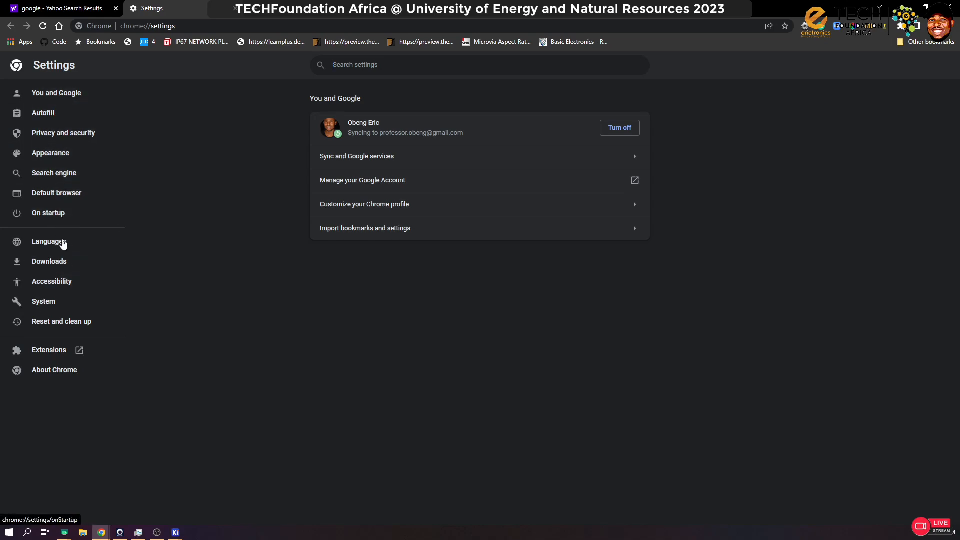
pyautogui.click(58, 175)
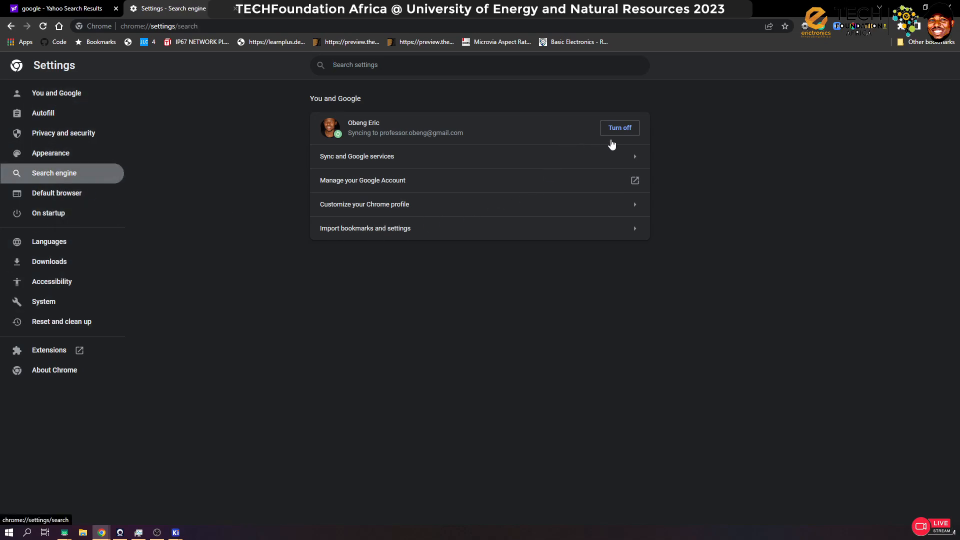
pyautogui.click(562, 129)
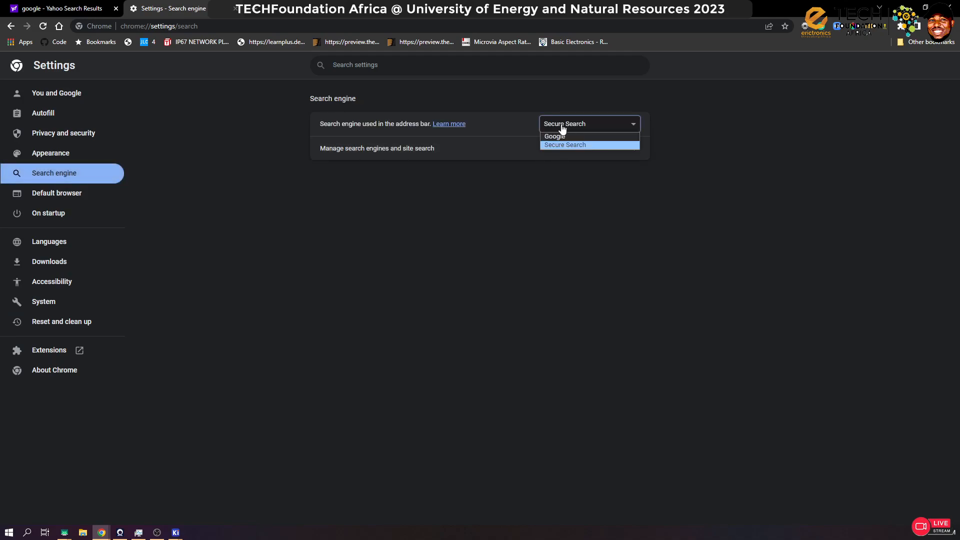
pyautogui.click(557, 135)
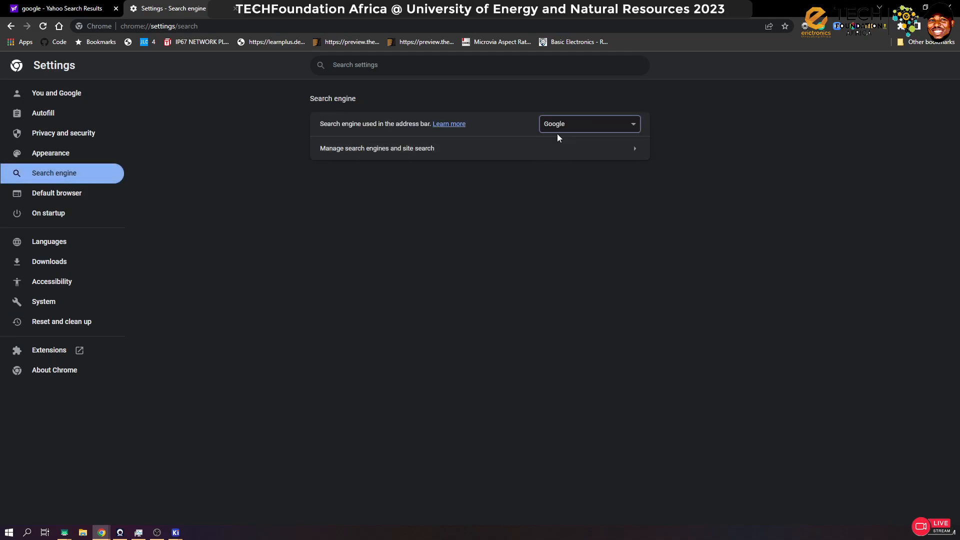
pyautogui.click(237, 9)
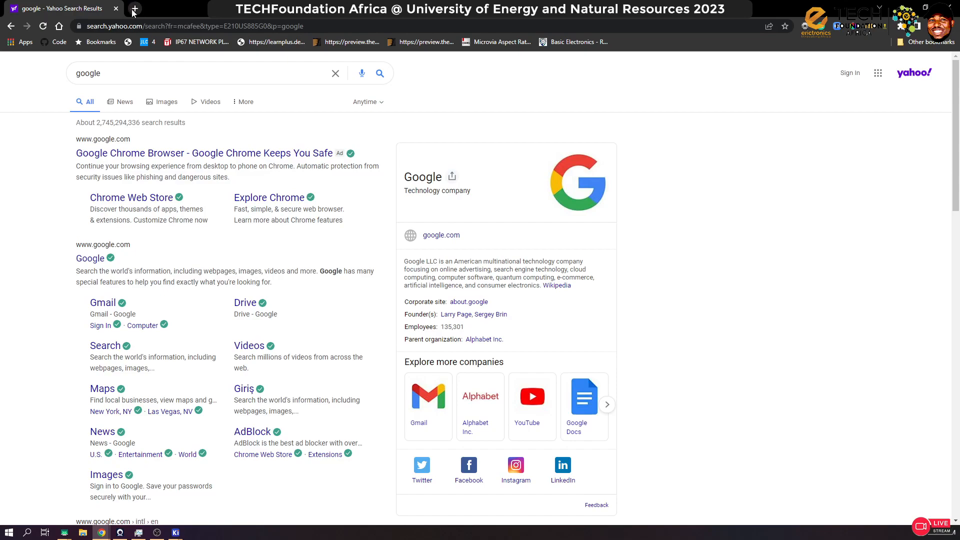
# Step: Search Google for "Resistor sizes" in a new tab and open the EE Power article "Resistor Sizes and Packages"
pyautogui.click(134, 9)
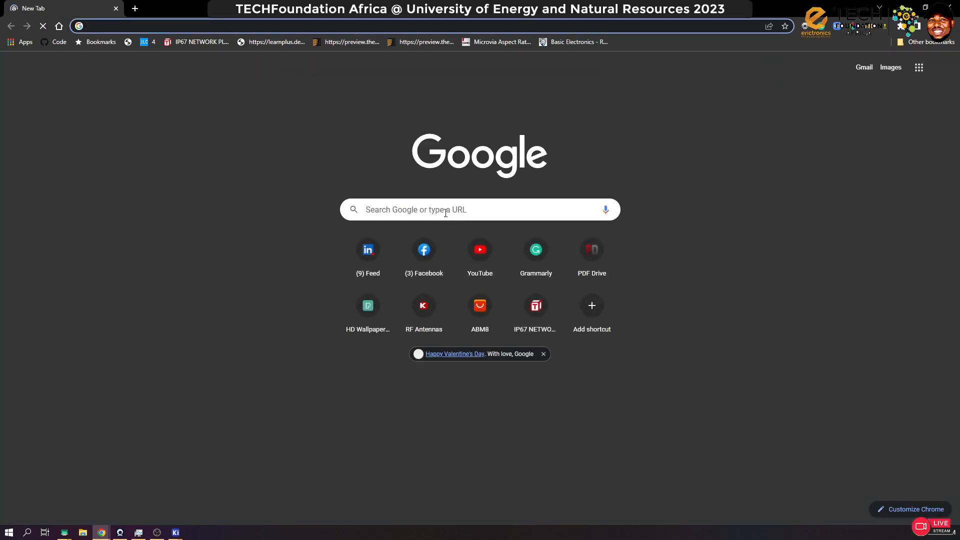
pyautogui.click(447, 210)
pyautogui.write('R')
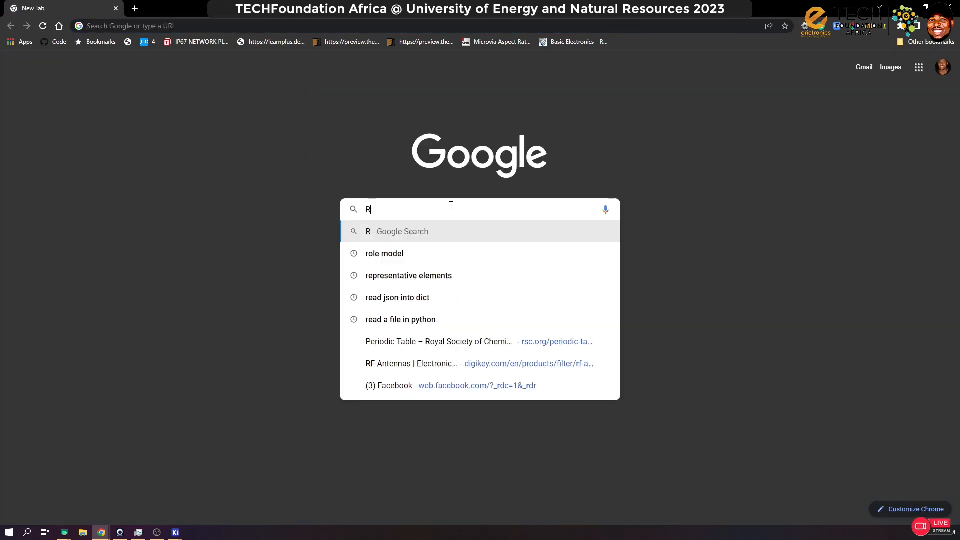
pyautogui.write('esistor sizes')
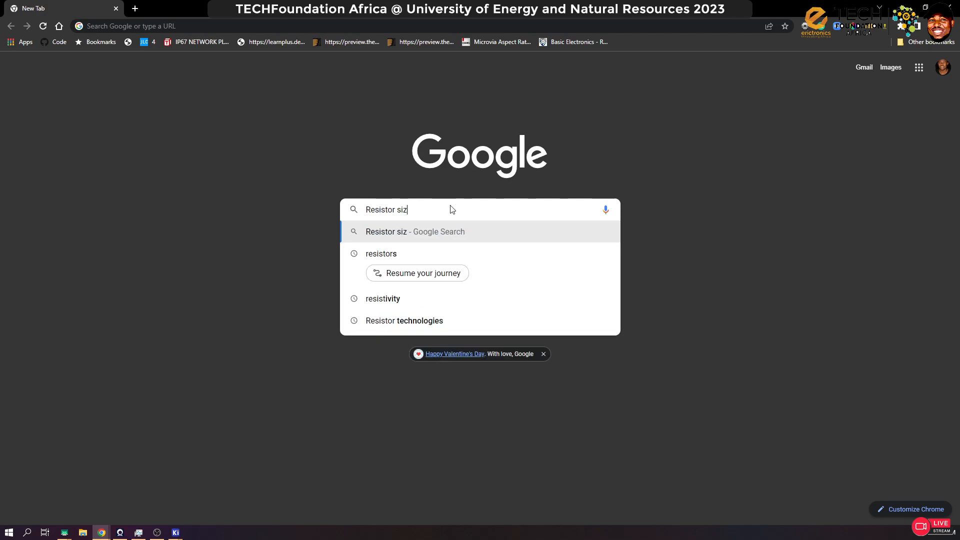
pyautogui.press('Return')
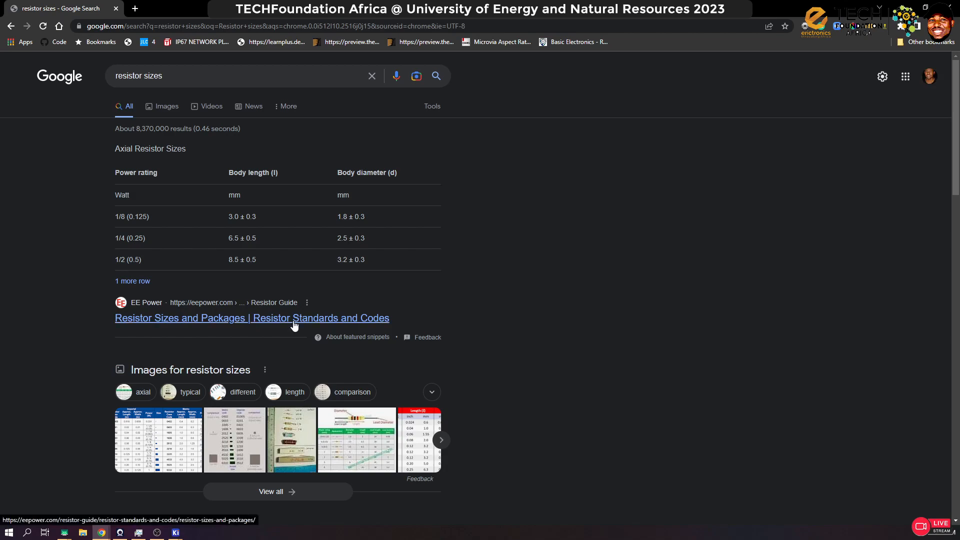
pyautogui.click(316, 318)
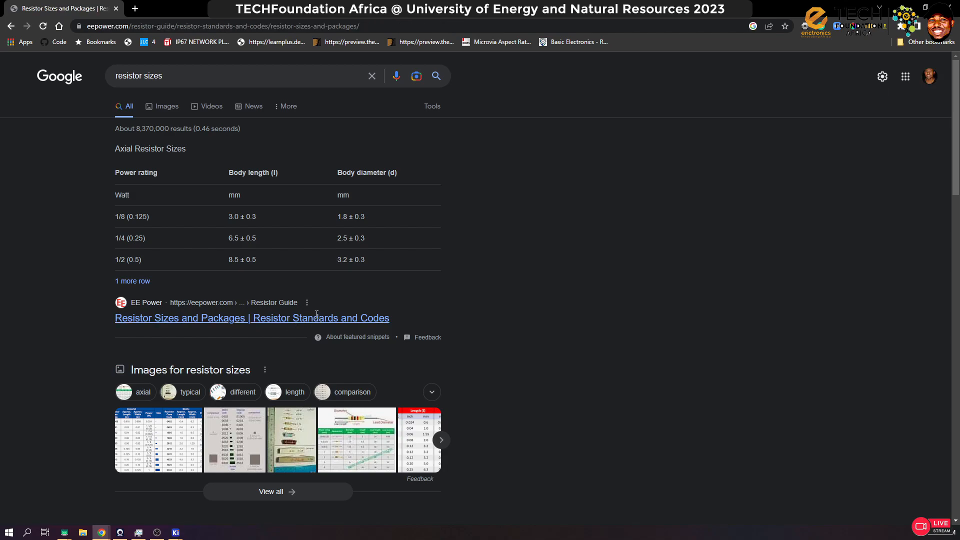
# Step: Look through the article's SMD resistor sizes, solder pad land pattern, axial resistor and MELF package sections
pyautogui.scroll(-5, 405, 313)
pyautogui.scroll(-1, 405, 312)
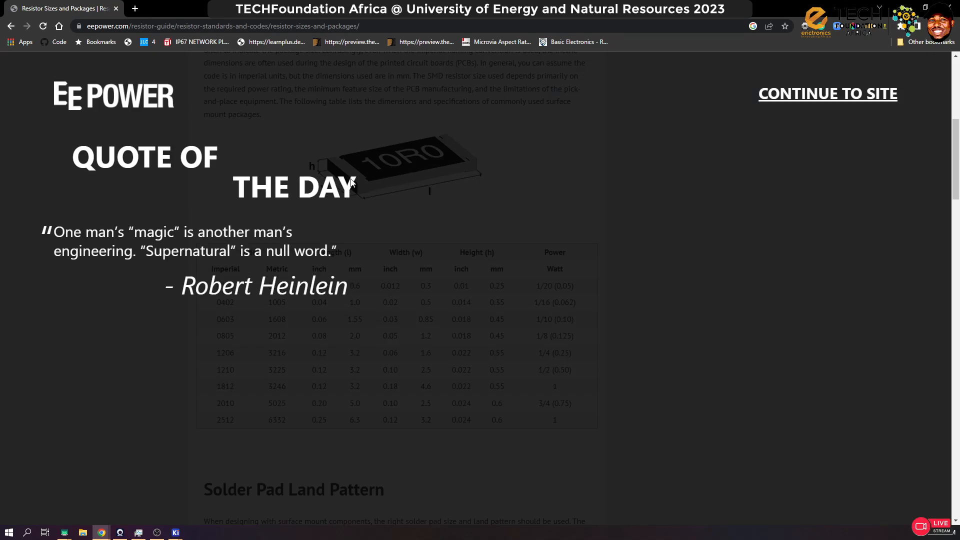
pyautogui.click(844, 94)
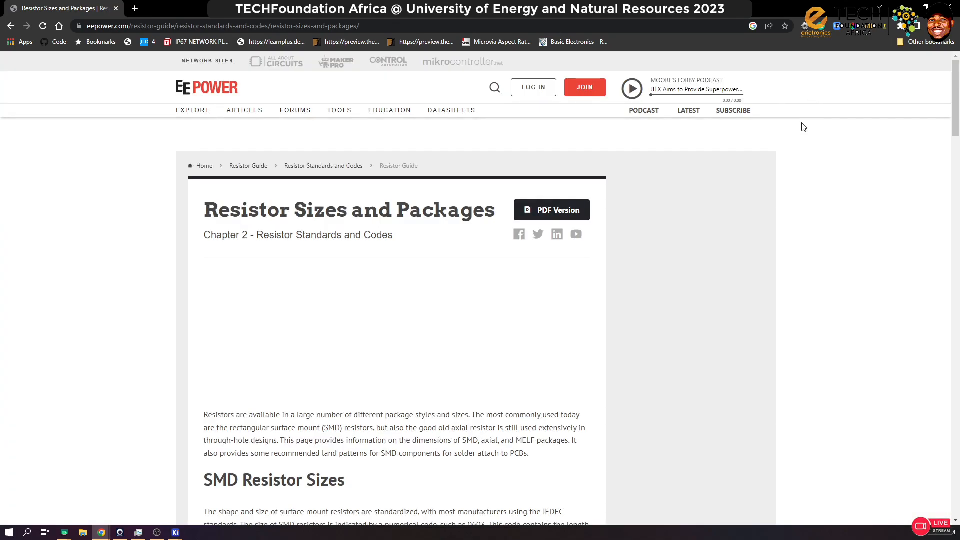
pyautogui.scroll(-7, 500, 260)
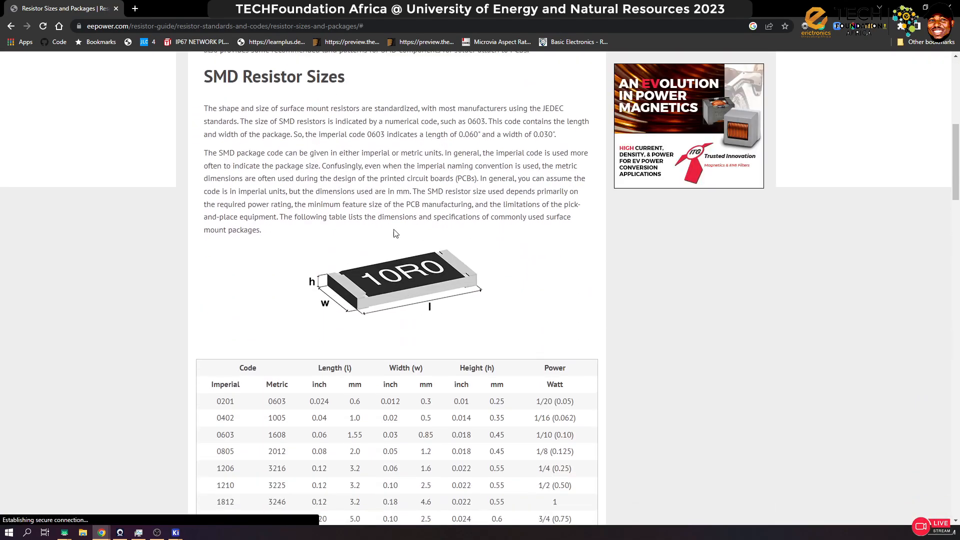
pyautogui.scroll(-20, 504, 296)
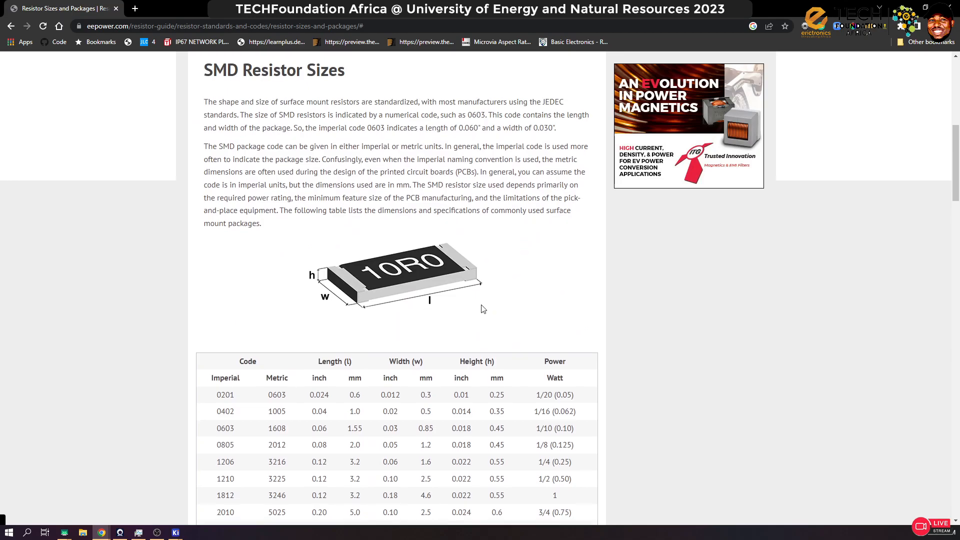
pyautogui.scroll(7, 488, 304)
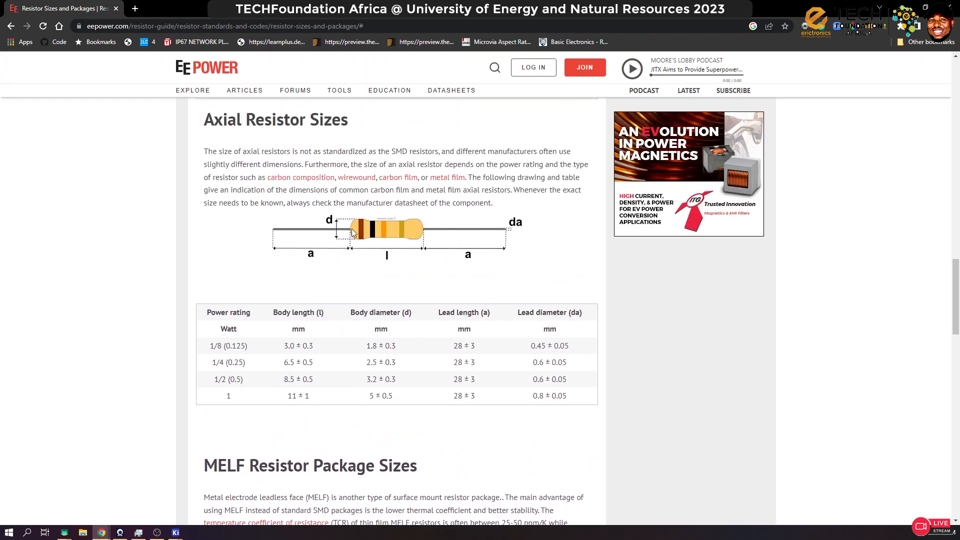
pyautogui.scroll(-12, 400, 302)
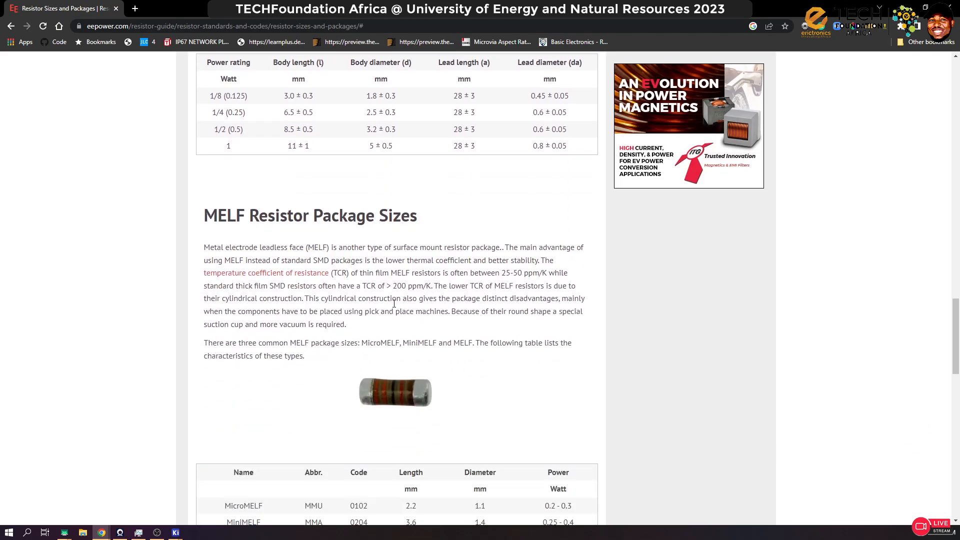
pyautogui.scroll(8, 414, 308)
pyautogui.scroll(17, 415, 308)
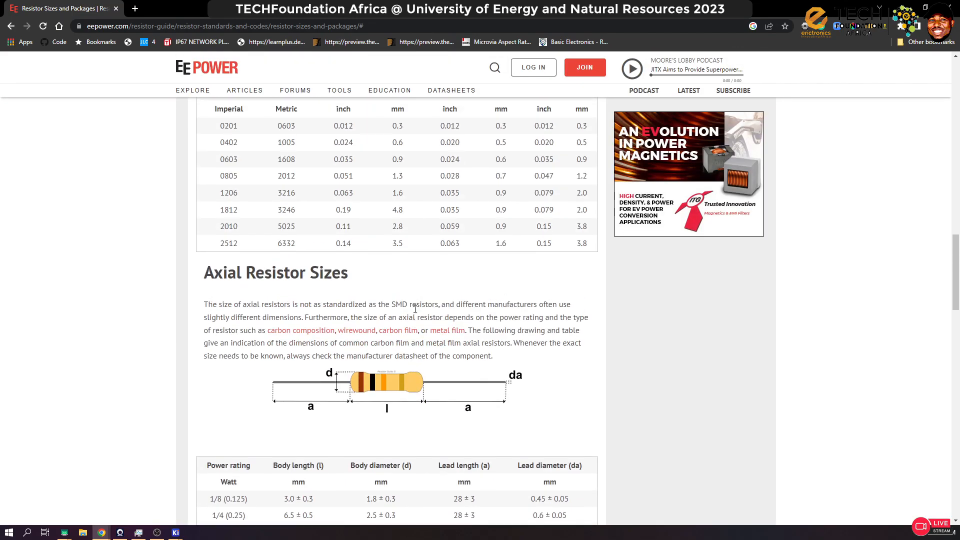
pyautogui.scroll(-3, 415, 312)
pyautogui.scroll(-4, 415, 312)
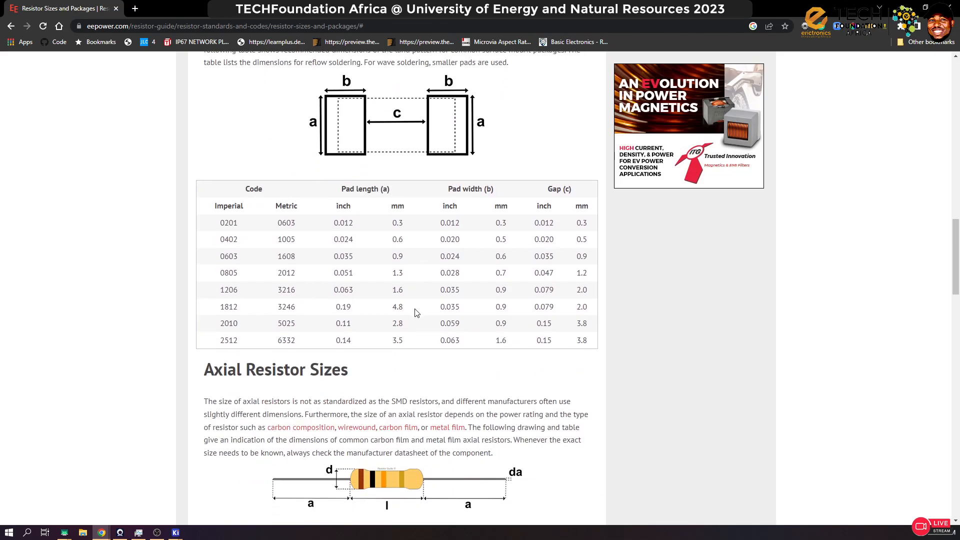
pyautogui.scroll(-4, 393, 327)
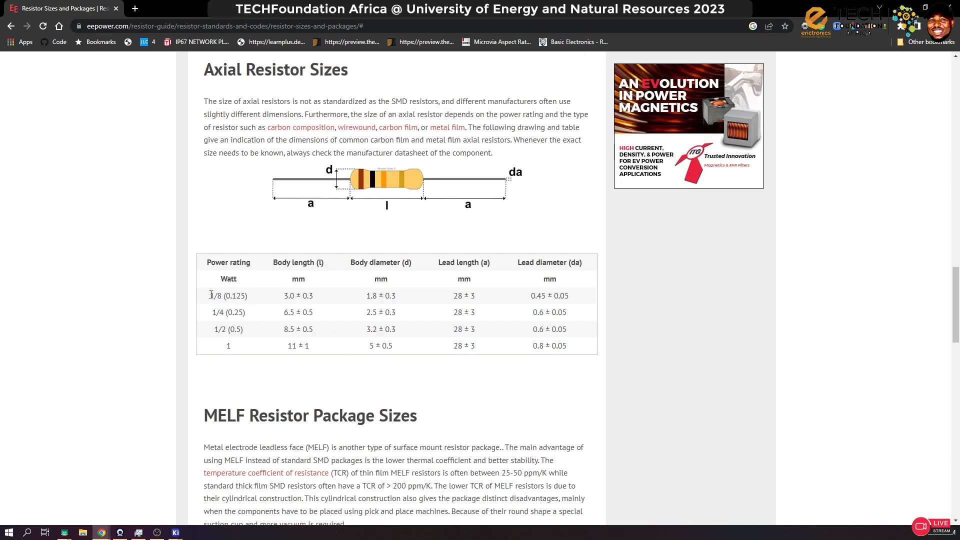
# Step: Examine the power ratings from 1/8 to 1 watt and their body and lead lengths in the axial resistor table
pyautogui.moveTo(211, 296); pyautogui.dragTo(224, 295)
pyautogui.moveTo(315, 296); pyautogui.dragTo(281, 300)
pyautogui.moveTo(500, 296); pyautogui.dragTo(468, 294)
pyautogui.moveTo(212, 314); pyautogui.dragTo(278, 331)
pyautogui.click(253, 319)
pyautogui.click(238, 347)
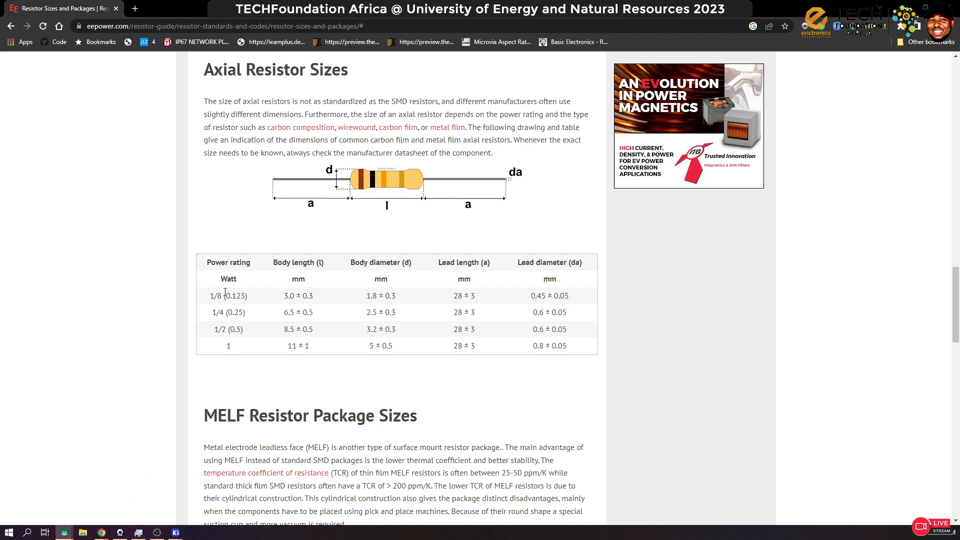
pyautogui.moveTo(222, 295); pyautogui.dragTo(229, 345)
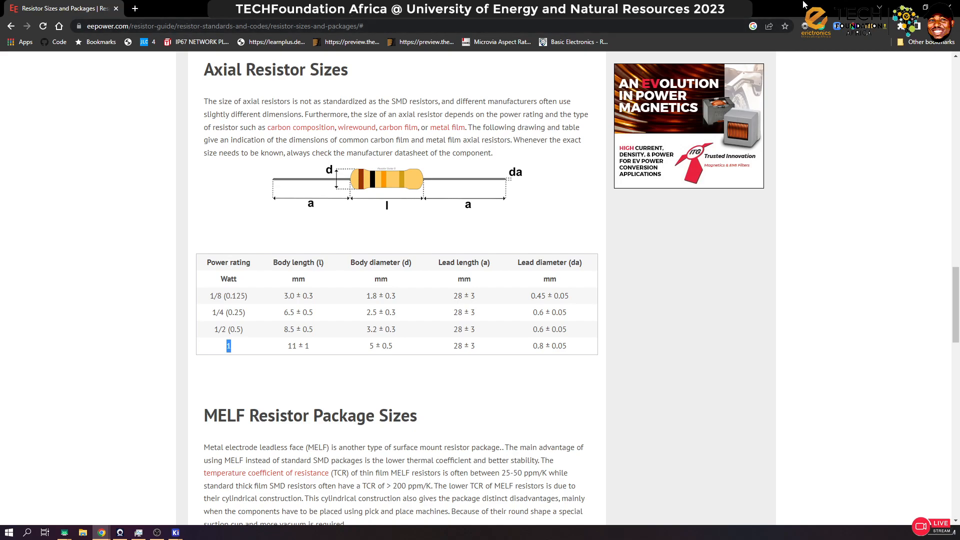
# Step: Switch to the schematic editor, view R1 and the LED columns closely, and open the Windows Calculator beside them
pyautogui.hotkey('alt', 'Tab')
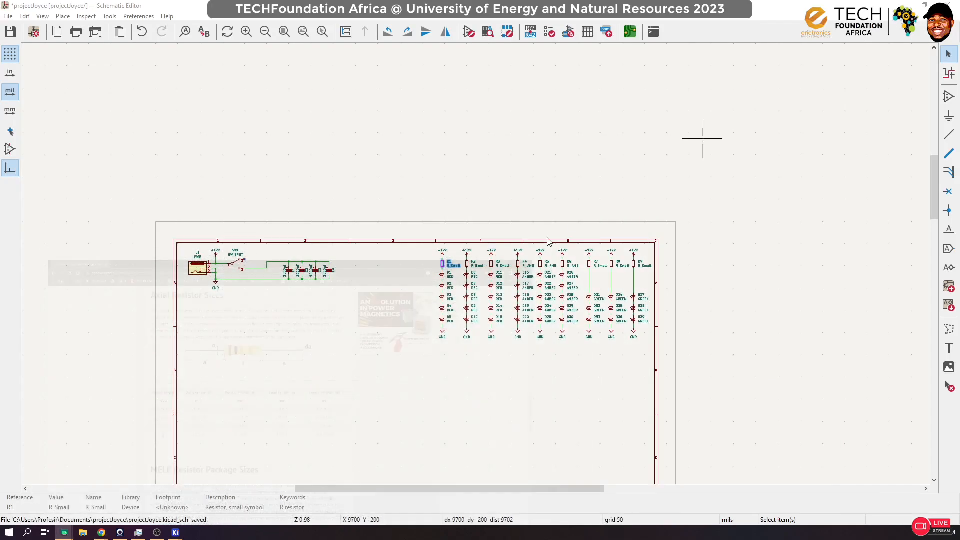
pyautogui.scroll(3, 469, 287)
pyautogui.scroll(-5, 468, 286)
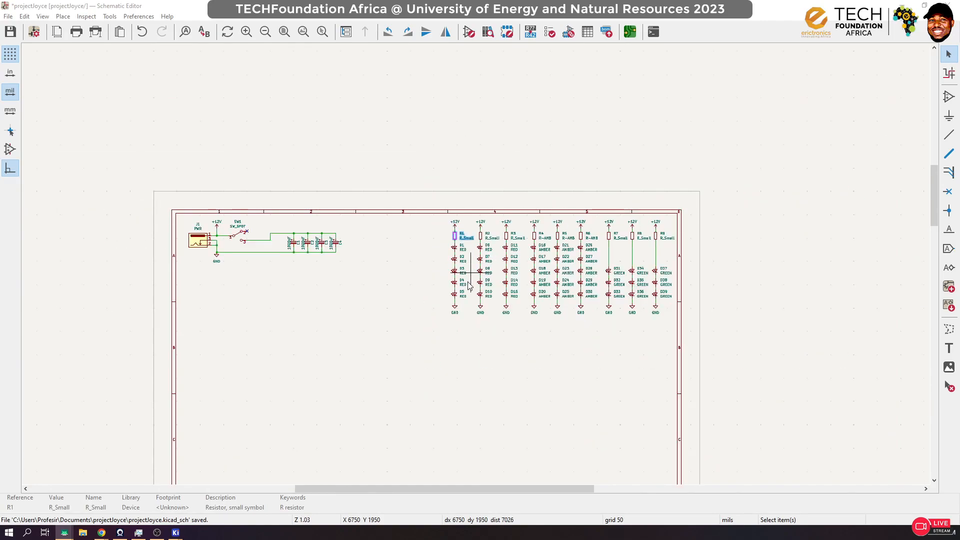
pyautogui.scroll(5, 474, 270)
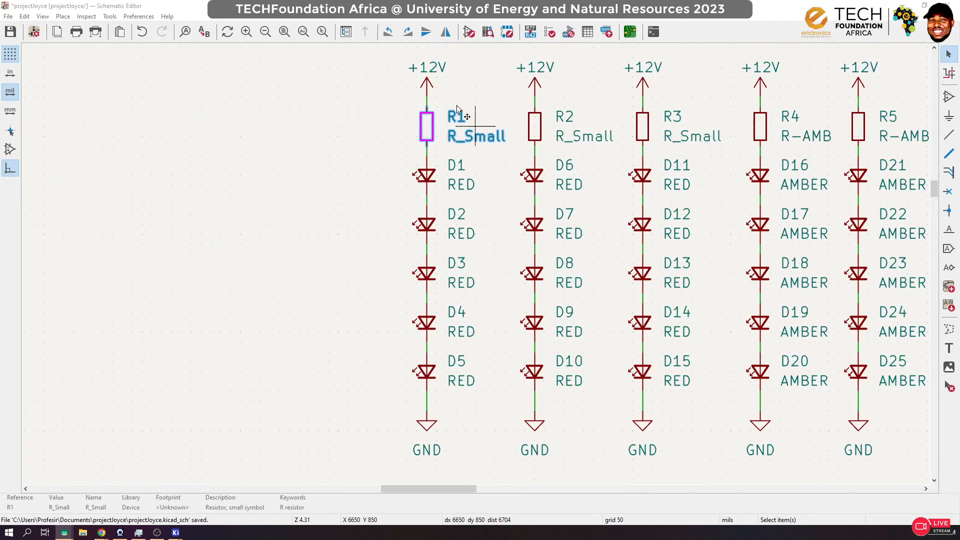
pyautogui.click(9, 532)
pyautogui.write('calc')
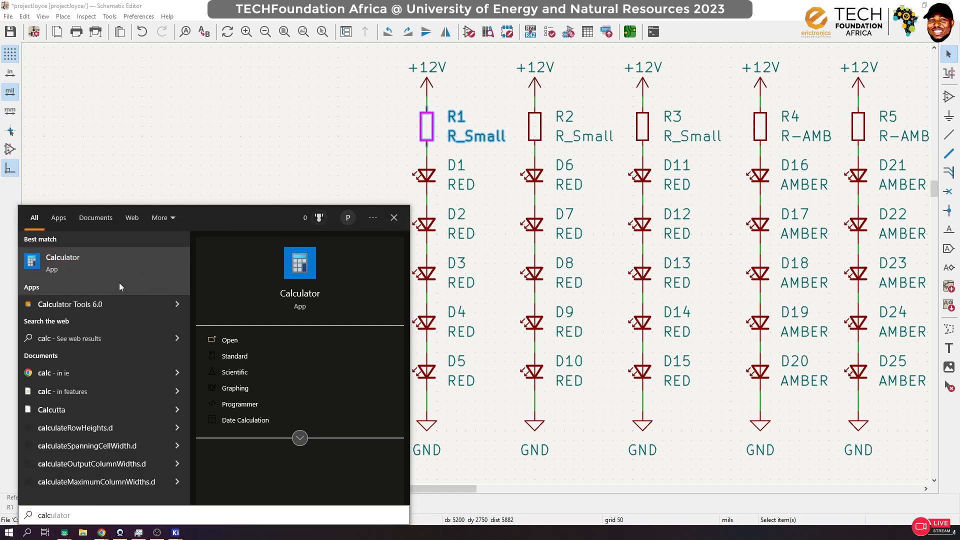
pyautogui.click(119, 283)
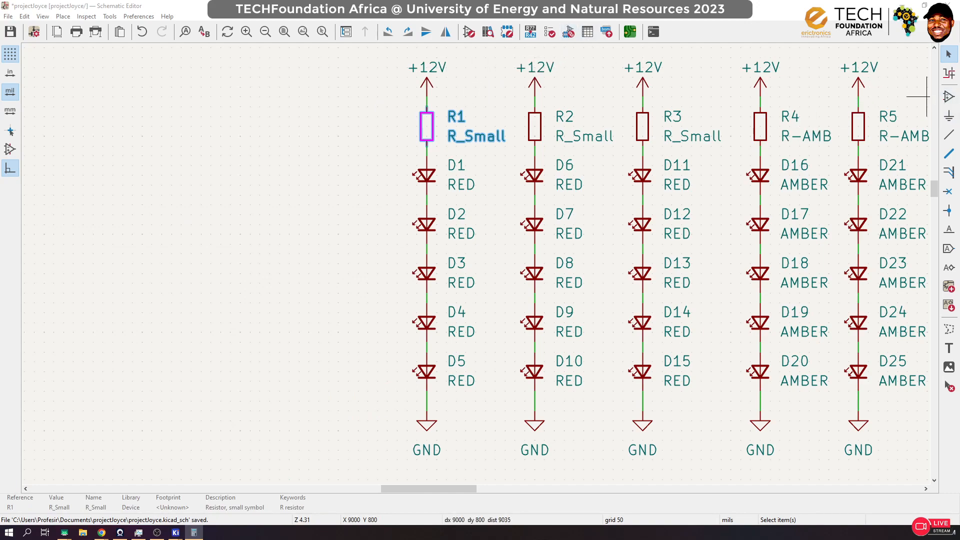
pyautogui.moveTo(863, 70); pyautogui.dragTo(135, 107)
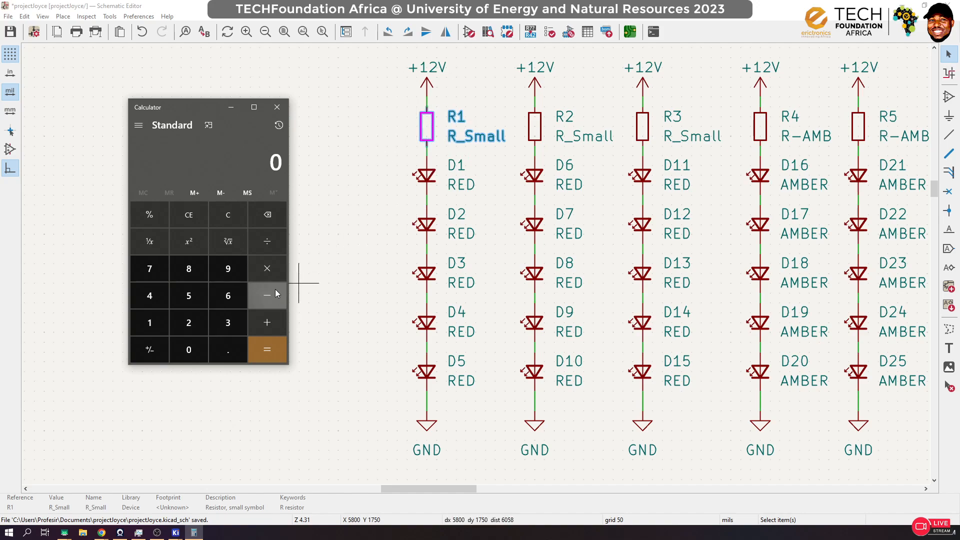
# Step: Calculate the resistor's power dissipation as 0.015 × 2 in the Calculator
pyautogui.click(238, 350)
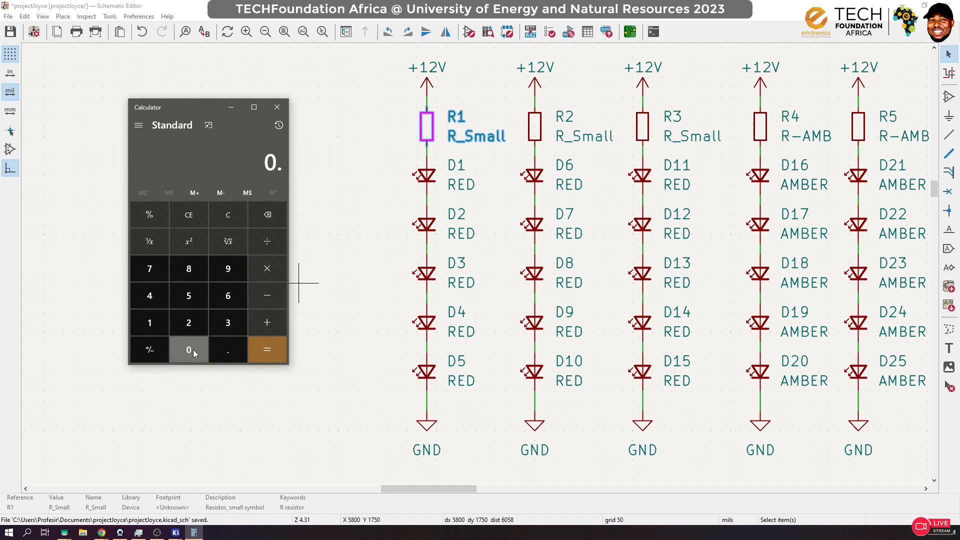
pyautogui.click(193, 349)
pyautogui.click(155, 323)
pyautogui.click(181, 295)
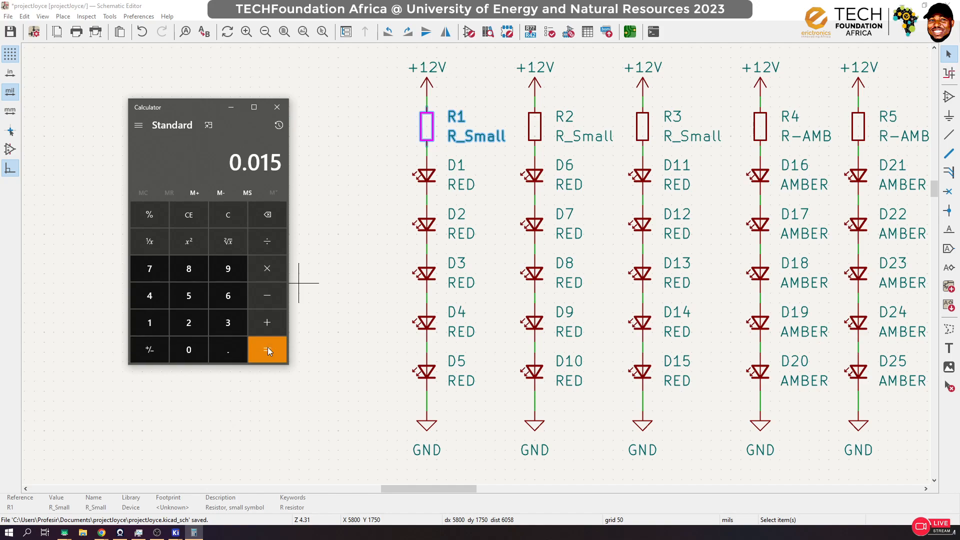
pyautogui.click(270, 273)
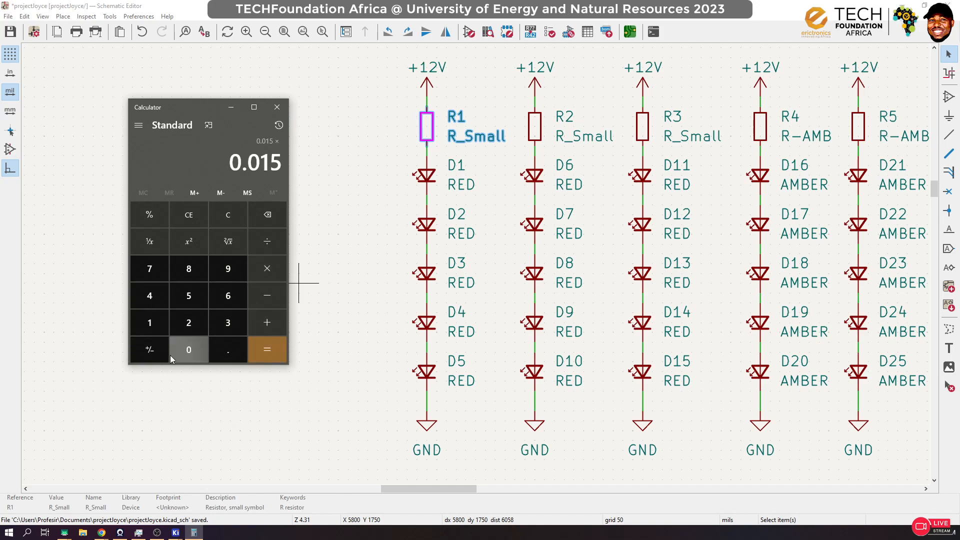
pyautogui.click(188, 322)
pyautogui.click(265, 345)
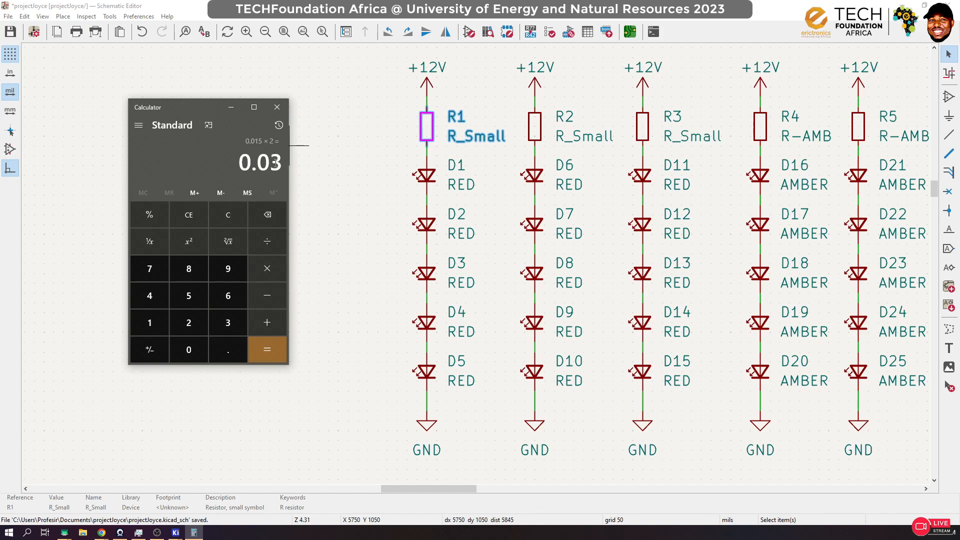
# Step: Convert the 1/8 watt rating to a decimal by calculating 1 ÷ 8
pyautogui.click(153, 325)
pyautogui.click(267, 241)
pyautogui.click(189, 268)
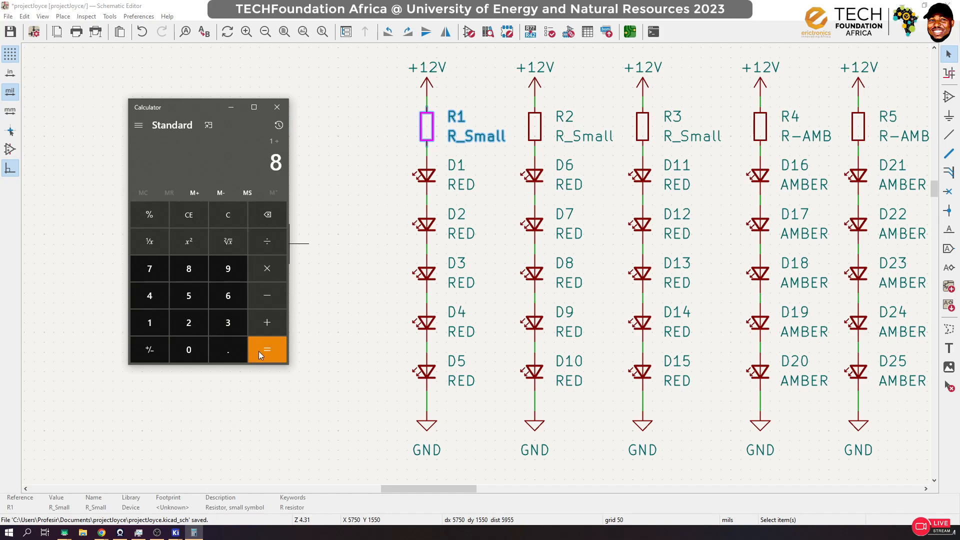
pyautogui.click(261, 352)
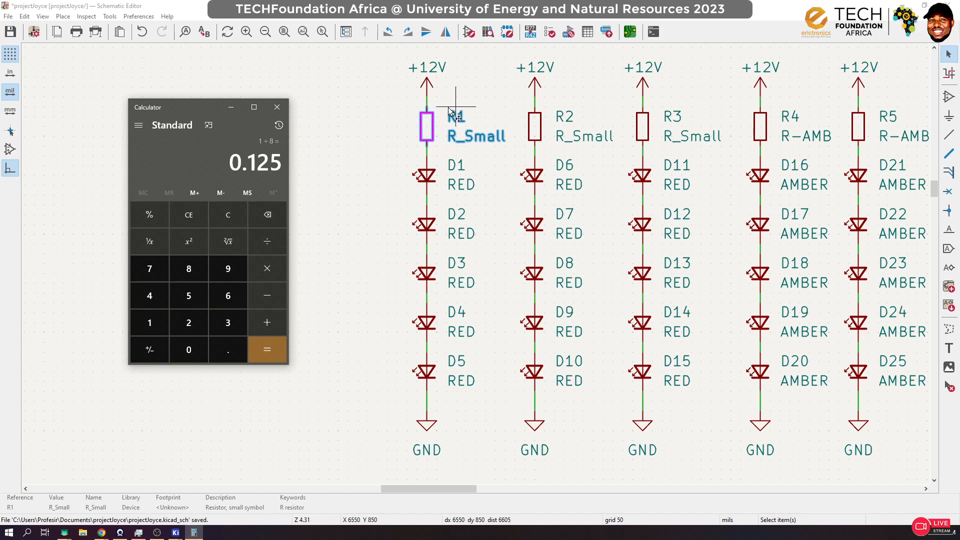
# Step: Return to the resistor sizes article in Chrome and highlight the body length of the 1/4 watt axial resistor
pyautogui.moveTo(101, 532)
pyautogui.click(160, 487)
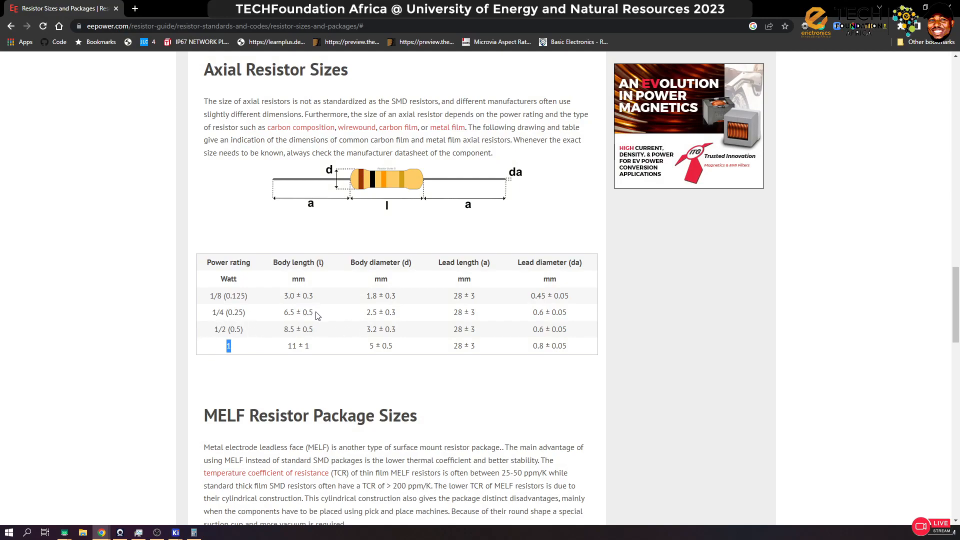
pyautogui.moveTo(316, 315); pyautogui.dragTo(279, 321)
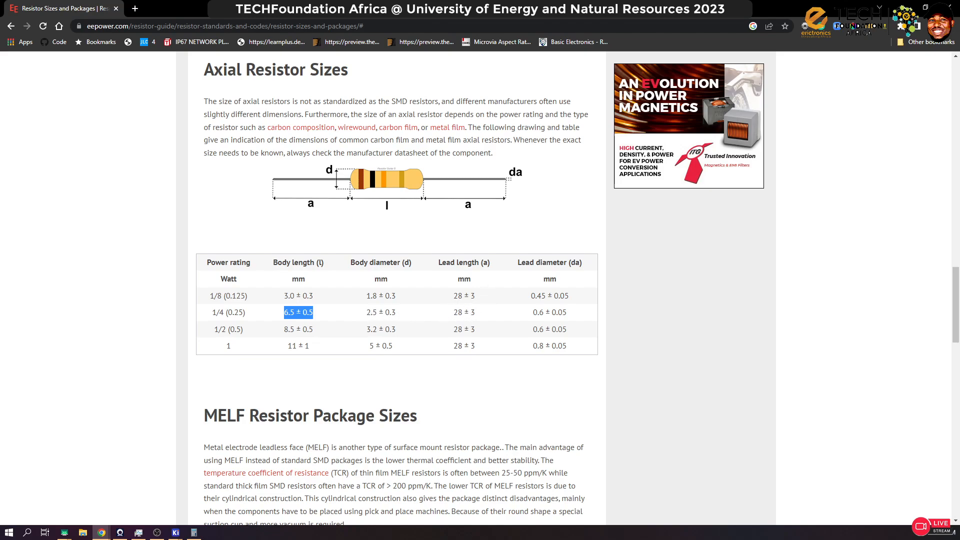
# Step: Minimize the schematic editor and KiCad project windows, close the Calculator, and switch to the Assign Footprints window
pyautogui.click(175, 532)
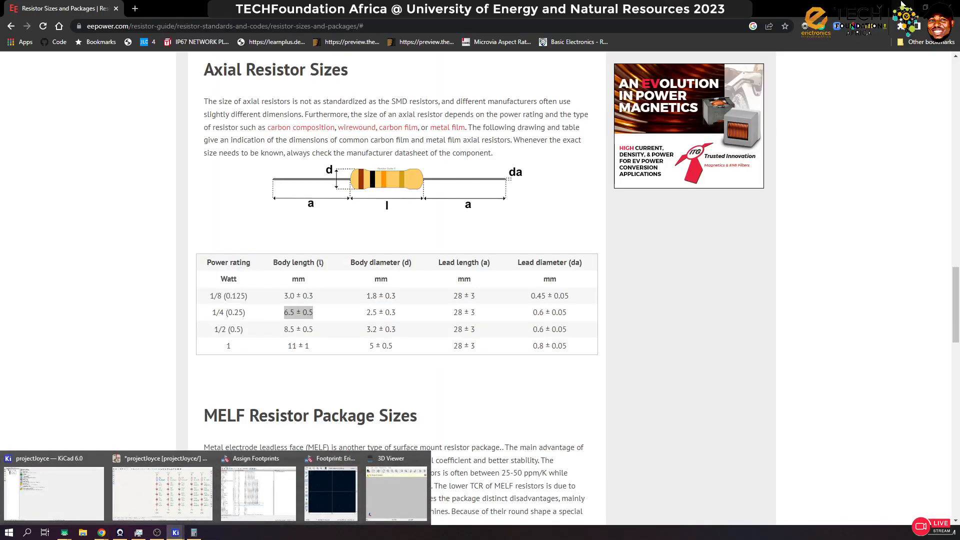
pyautogui.click(162, 493)
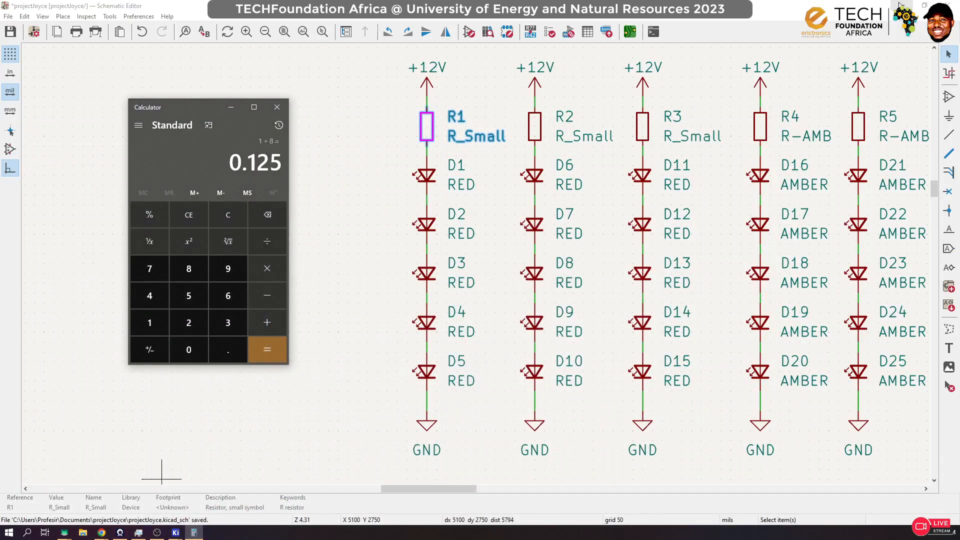
pyautogui.click(899, 5)
pyautogui.click(887, 9)
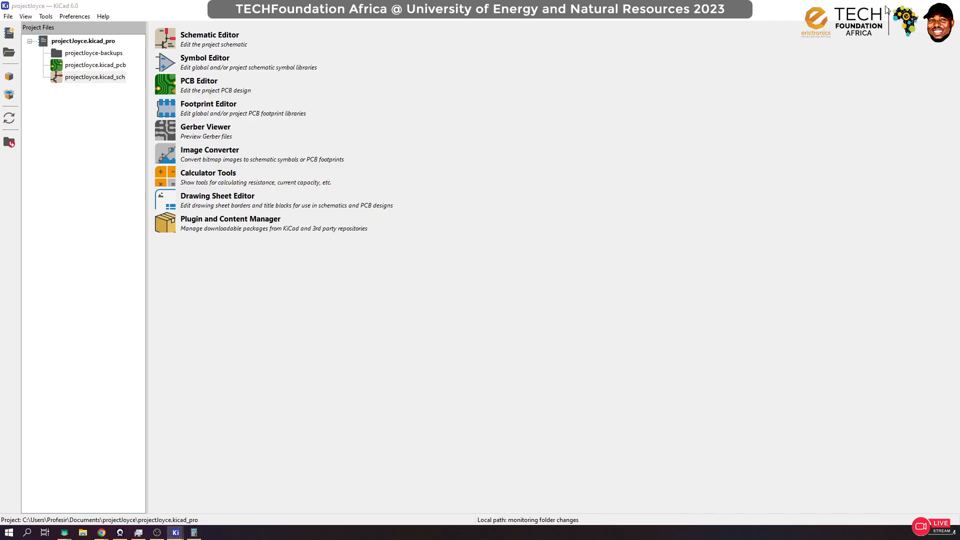
pyautogui.click(900, 6)
pyautogui.click(276, 106)
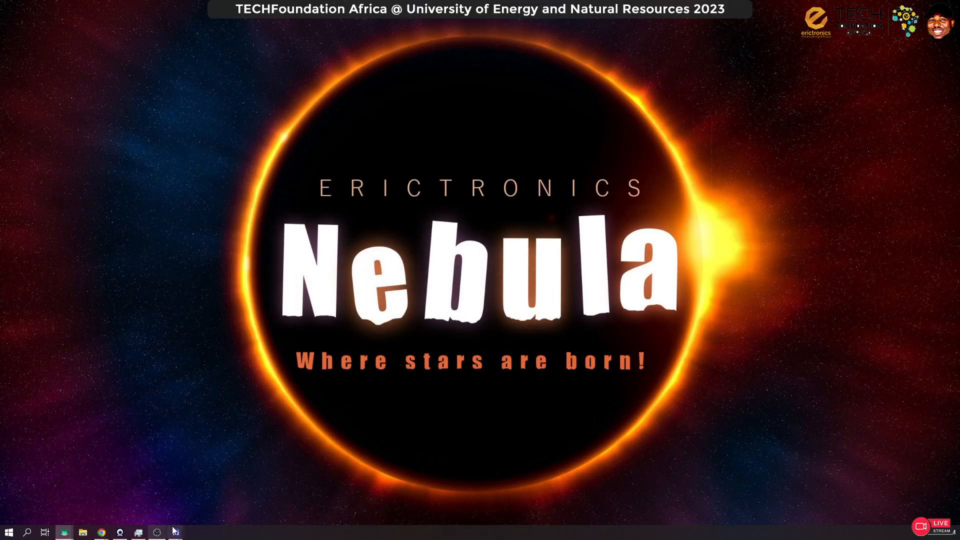
pyautogui.moveTo(175, 531)
pyautogui.click(242, 504)
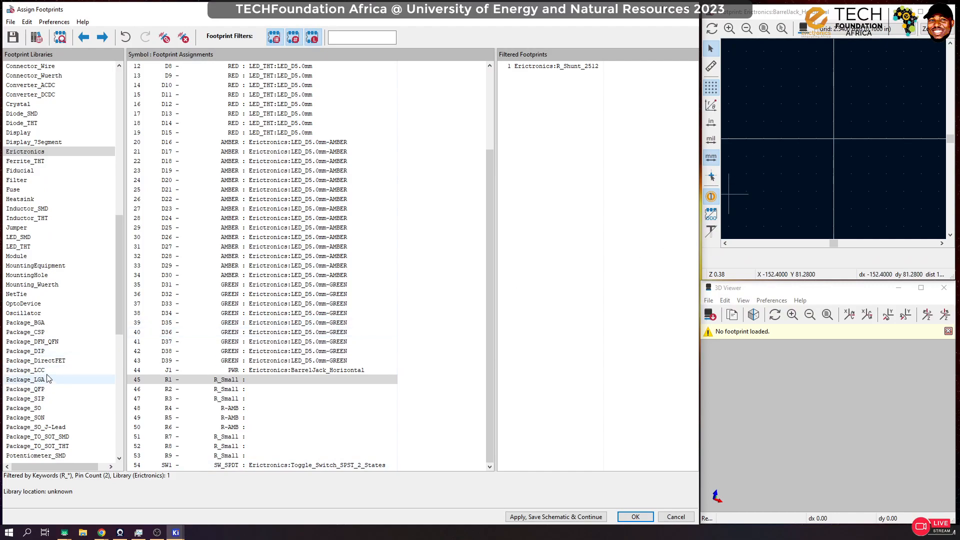
# Step: Find the Resistor_THT library and list its footprints for R1
pyautogui.scroll(-5, 43, 385)
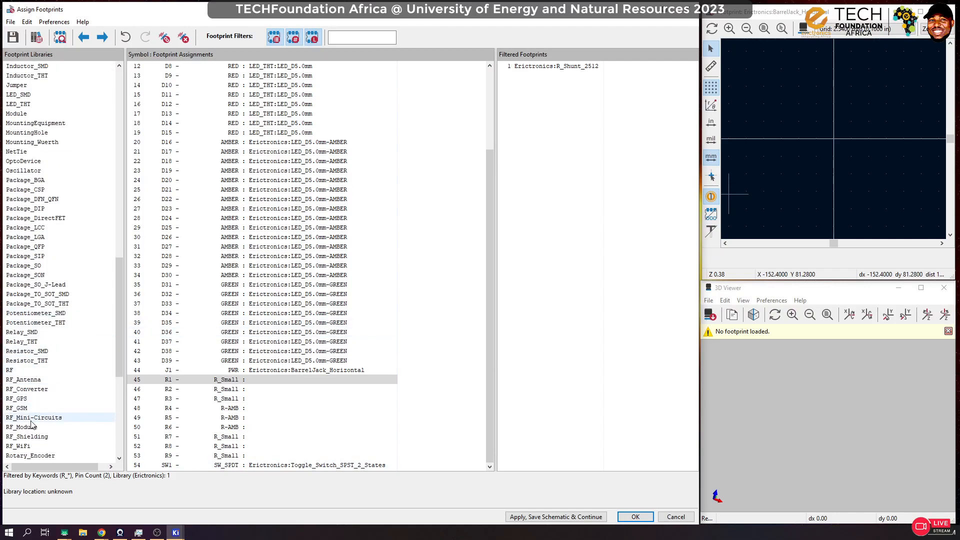
pyautogui.scroll(-3, 31, 424)
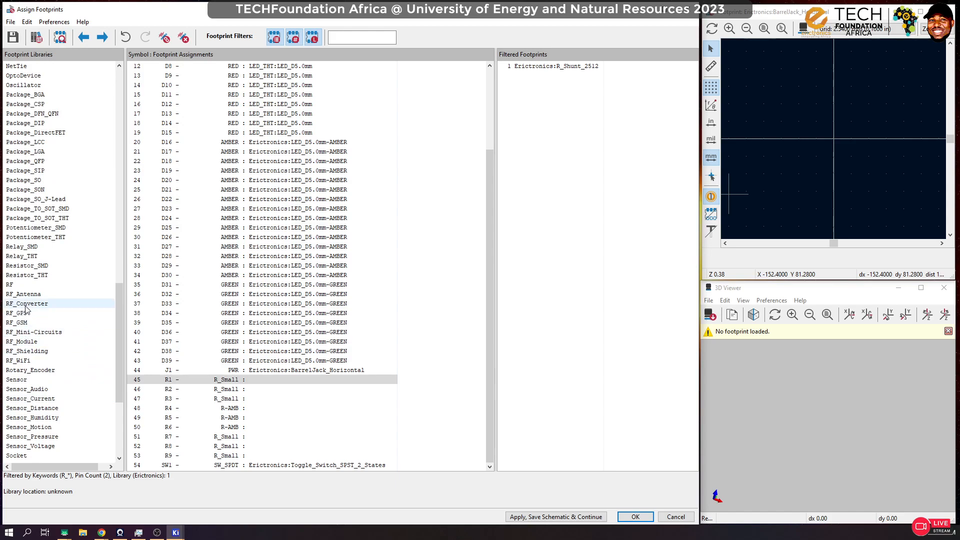
pyautogui.click(28, 265)
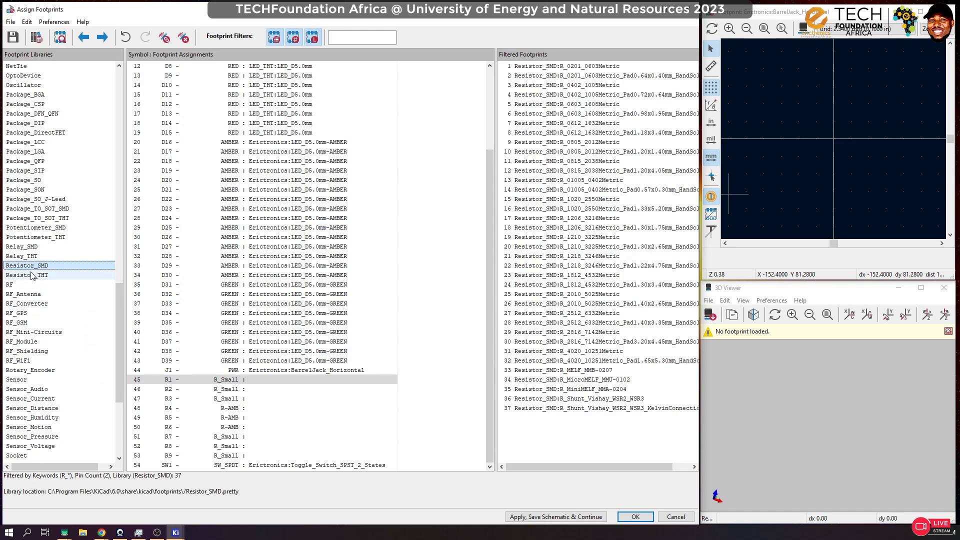
pyautogui.click(32, 276)
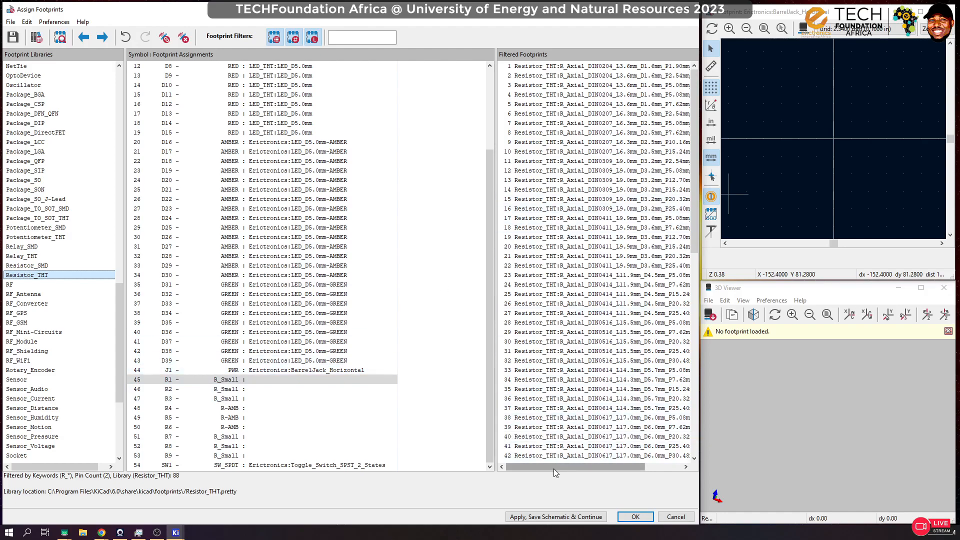
# Step: Preview the R_Axial_DIN0207_L6.3mm_D2.5mm_P5.08mm_Vertical and R_Radial_Power_L9.0mm_W10.0mm_Px2.70mm_Py2.30mm footprints in 2D and 3D
pyautogui.moveTo(553, 469)
pyautogui.mouseDown()
pyautogui.moveTo(574, 470)
pyautogui.moveTo(544, 470)
pyautogui.mouseUp()
pyautogui.click(575, 123)
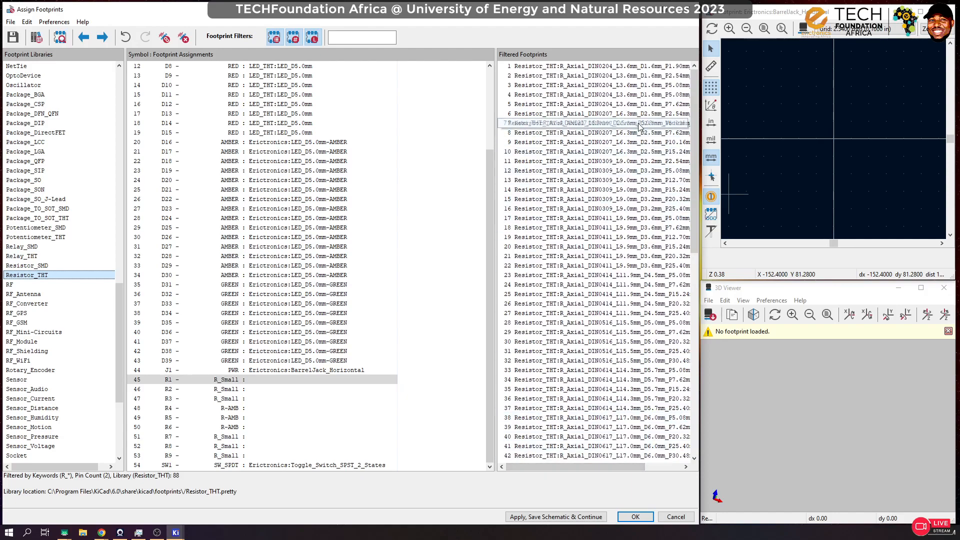
pyautogui.scroll(5, 827, 410)
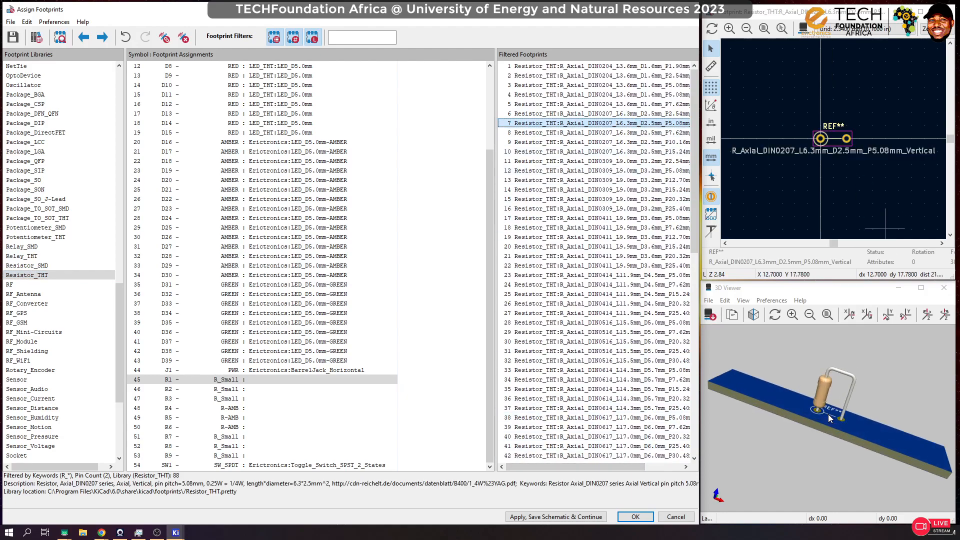
pyautogui.scroll(-7, 571, 371)
pyautogui.scroll(-9, 572, 371)
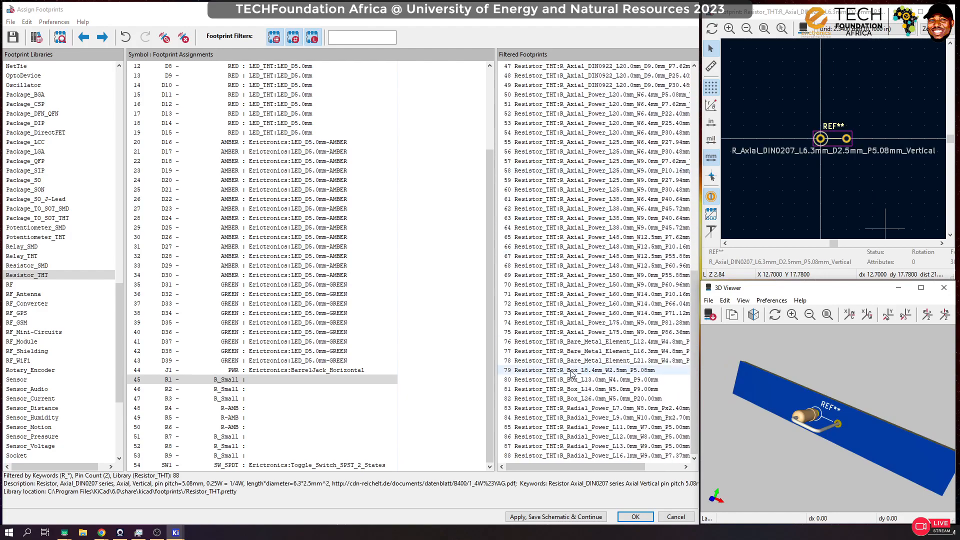
pyautogui.click(618, 416)
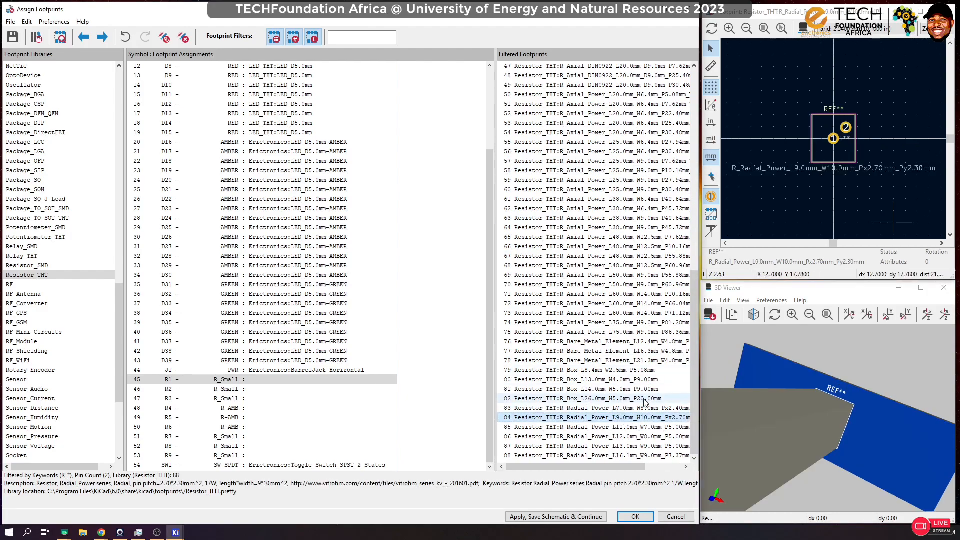
pyautogui.scroll(8, 610, 304)
pyautogui.scroll(7, 610, 303)
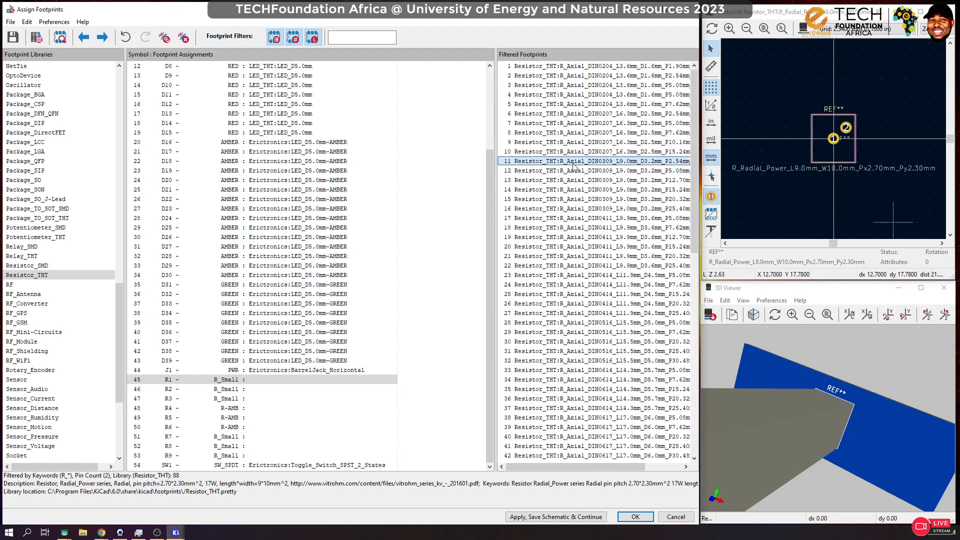
# Step: Compare the 3D models of the vertical axial DIN0309, DIN0204 and DIN0516 footprints and the 25 mm axial power footprint
pyautogui.click(603, 161)
pyautogui.click(597, 94)
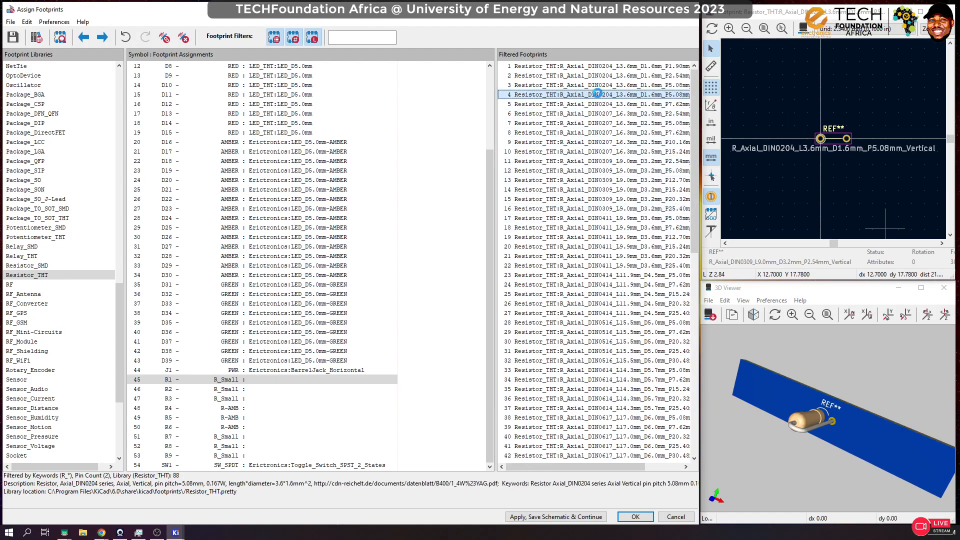
pyautogui.click(623, 322)
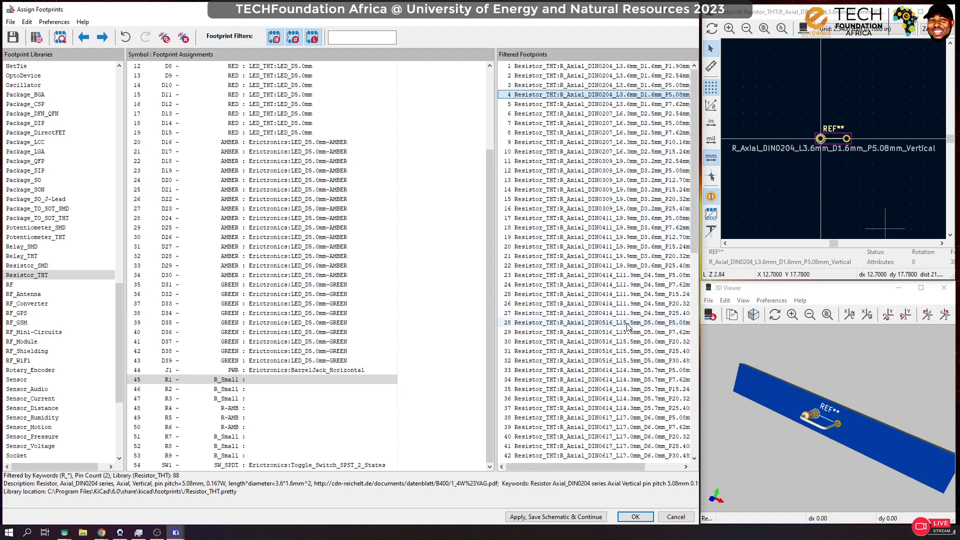
pyautogui.scroll(-9, 612, 215)
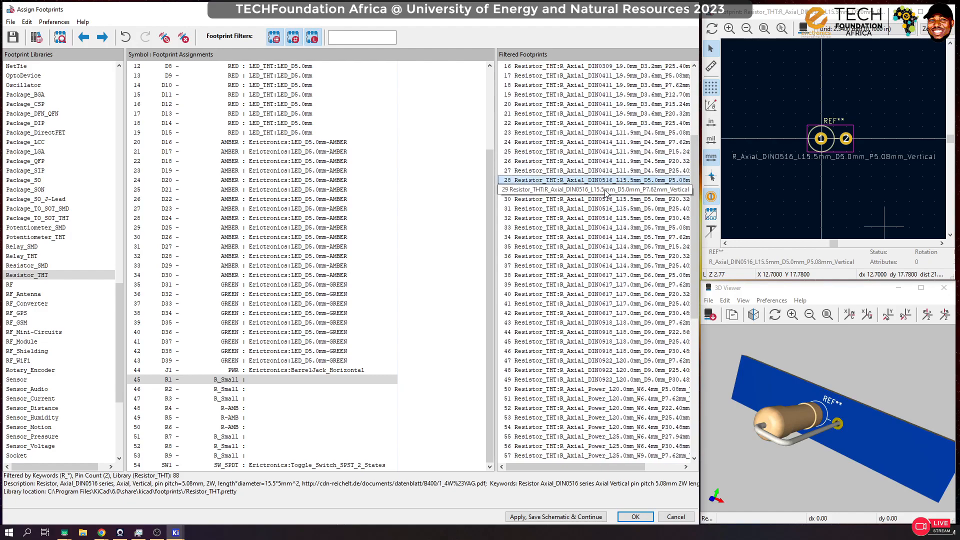
pyautogui.click(600, 323)
pyautogui.scroll(9, 598, 260)
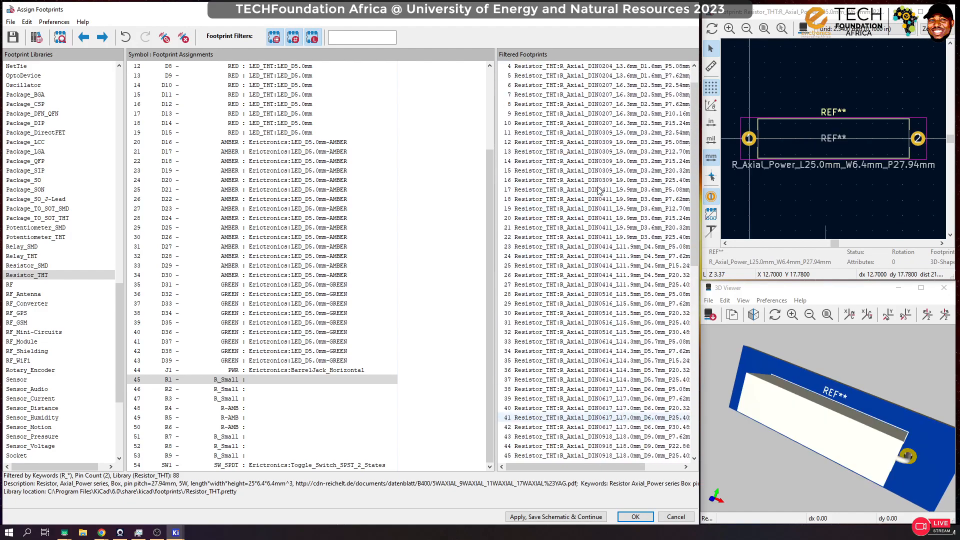
# Step: Inspect the R_Axial_DIN0207_L6.3mm_D2.5mm_P7.62mm_Horizontal footprint in 3D from the side
pyautogui.click(600, 133)
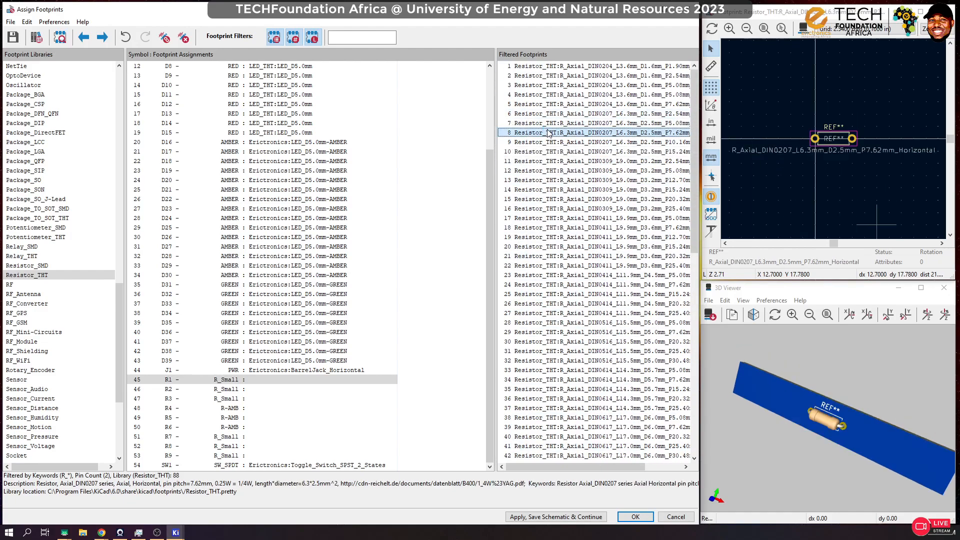
pyautogui.moveTo(856, 473); pyautogui.dragTo(818, 387)
pyautogui.moveTo(910, 363); pyautogui.dragTo(910, 395)
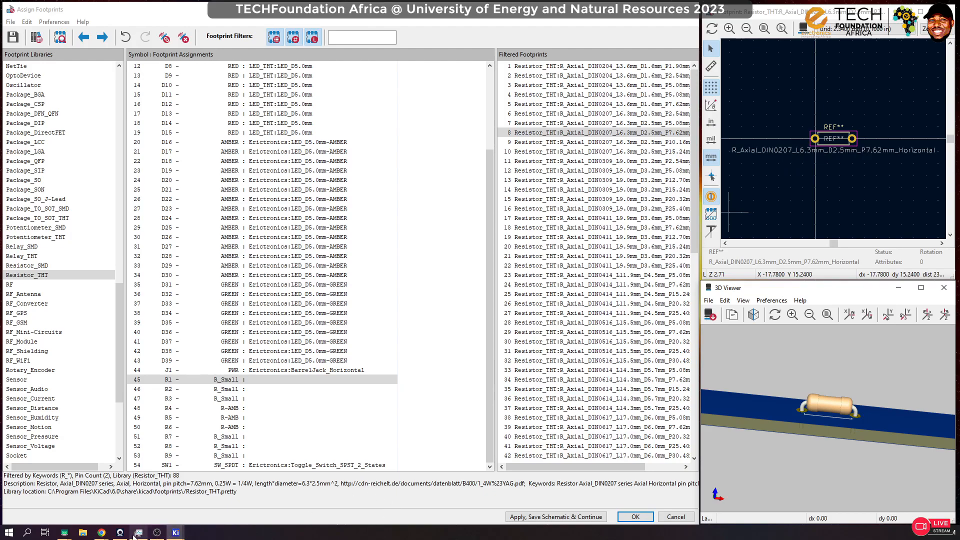
# Step: Check the 1/4 watt axial resistor's body length in the Chrome resistor sizes article, and return to Assign Footprints
pyautogui.moveTo(102, 532)
pyautogui.click(160, 494)
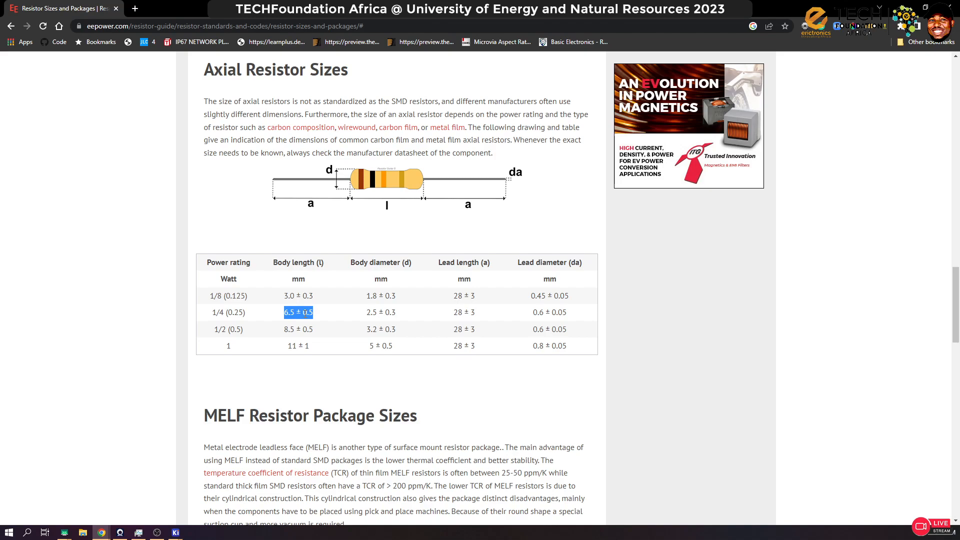
pyautogui.click(903, 7)
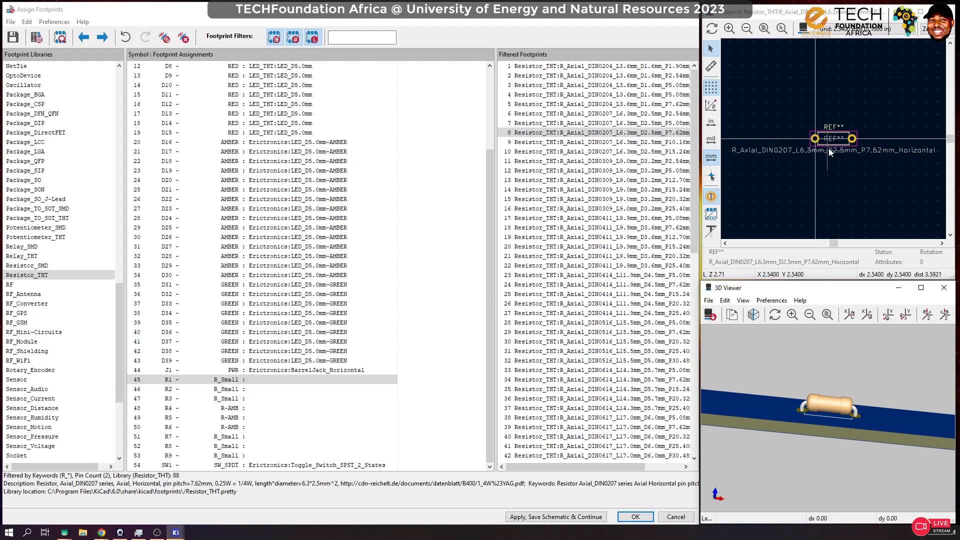
# Step: Compare the 3D previews of the horizontal DIN0207 footprints with 10.16 mm, 15.24 mm and 7.62 mm pitch
pyautogui.click(652, 142)
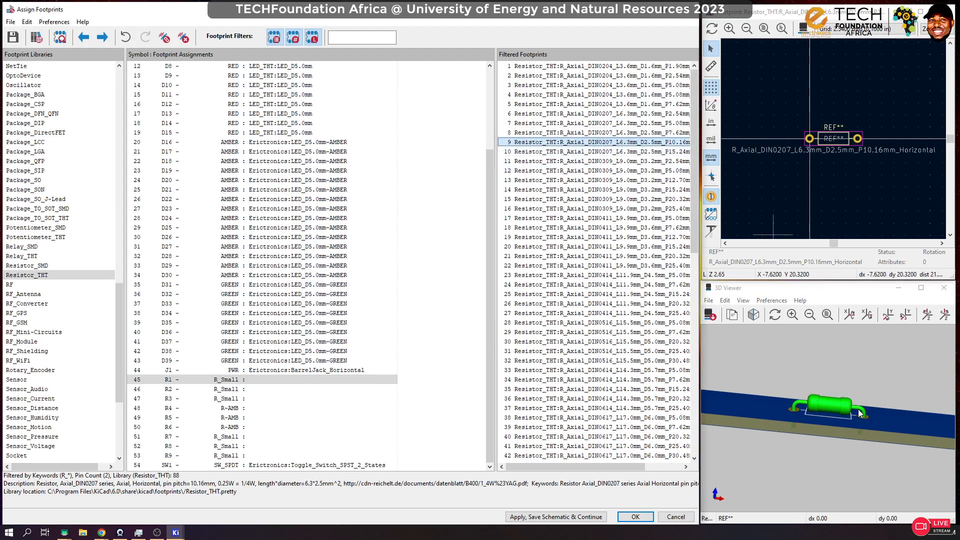
pyautogui.moveTo(857, 409); pyautogui.dragTo(845, 349)
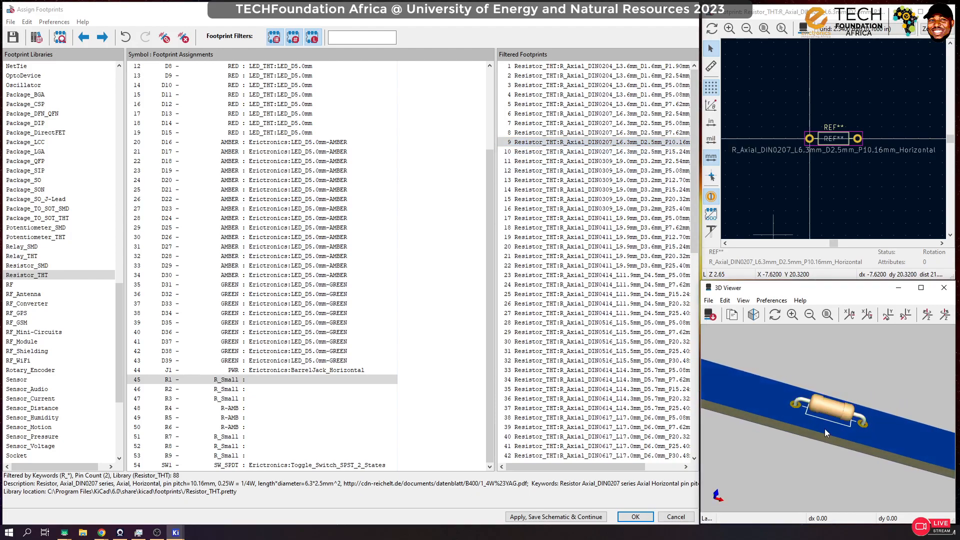
pyautogui.click(631, 152)
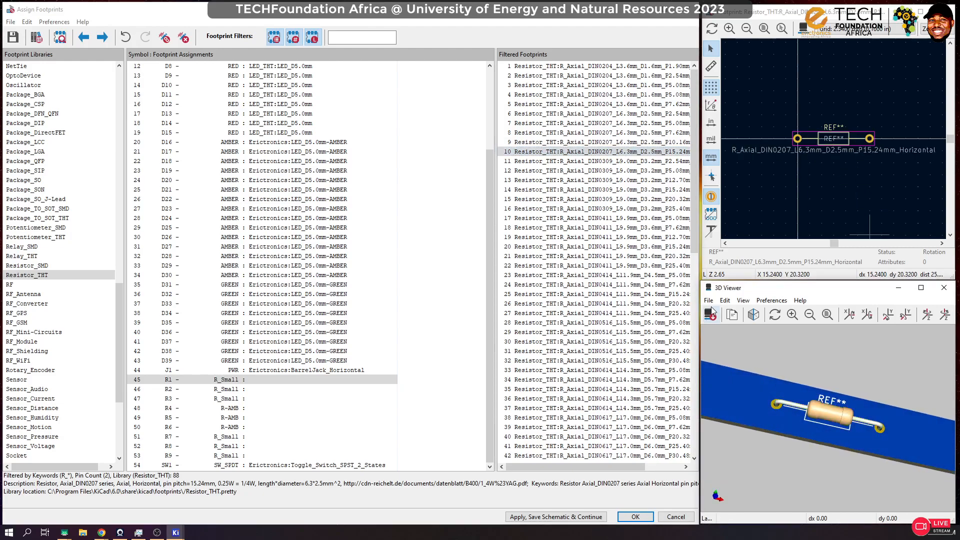
pyautogui.click(620, 142)
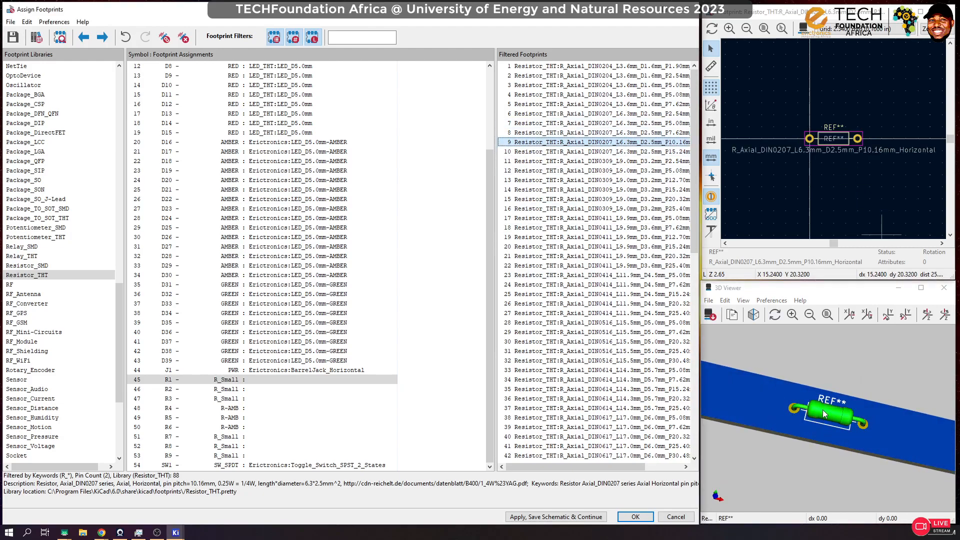
pyautogui.click(615, 133)
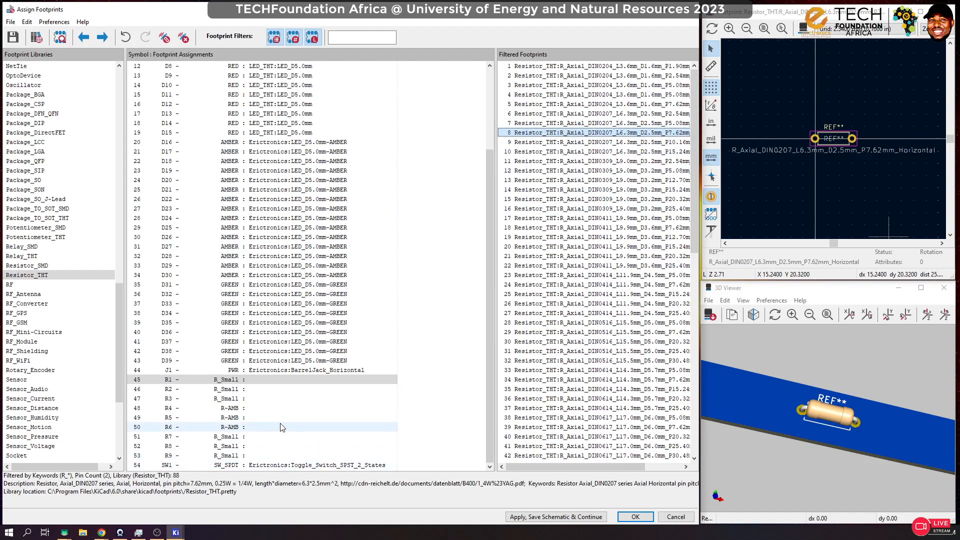
# Step: Assign the R_Axial_DIN0207_L6.3mm_D2.5mm_P7.62mm_Horizontal footprint to all resistors from R1 to R9
pyautogui.click(250, 438)
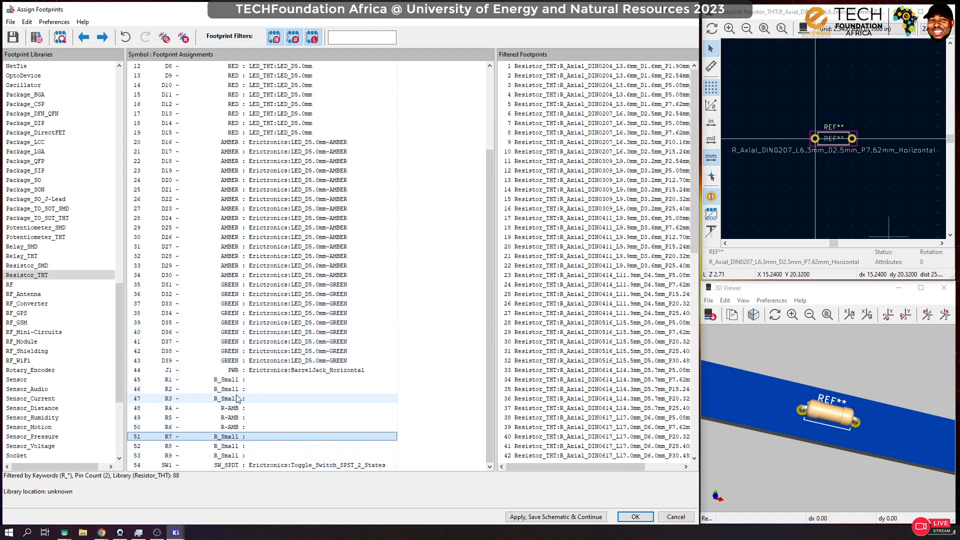
pyautogui.click(236, 381)
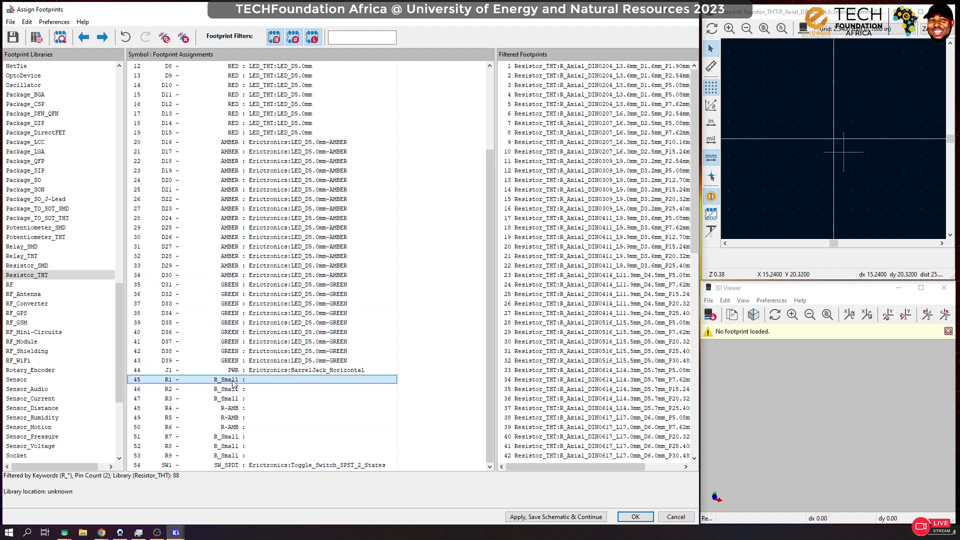
pyautogui.keyDown('shift'); pyautogui.click(237, 456); pyautogui.keyUp('shift')
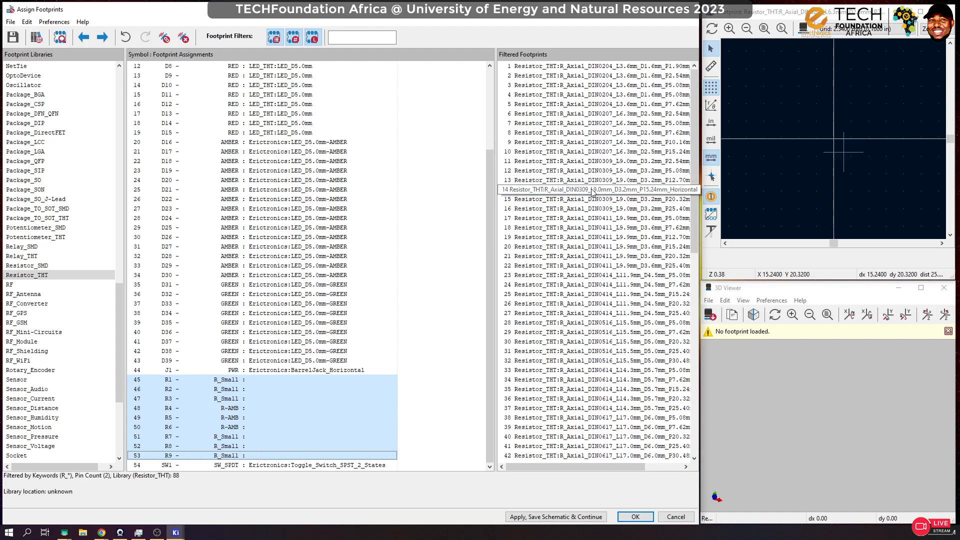
pyautogui.click(622, 135)
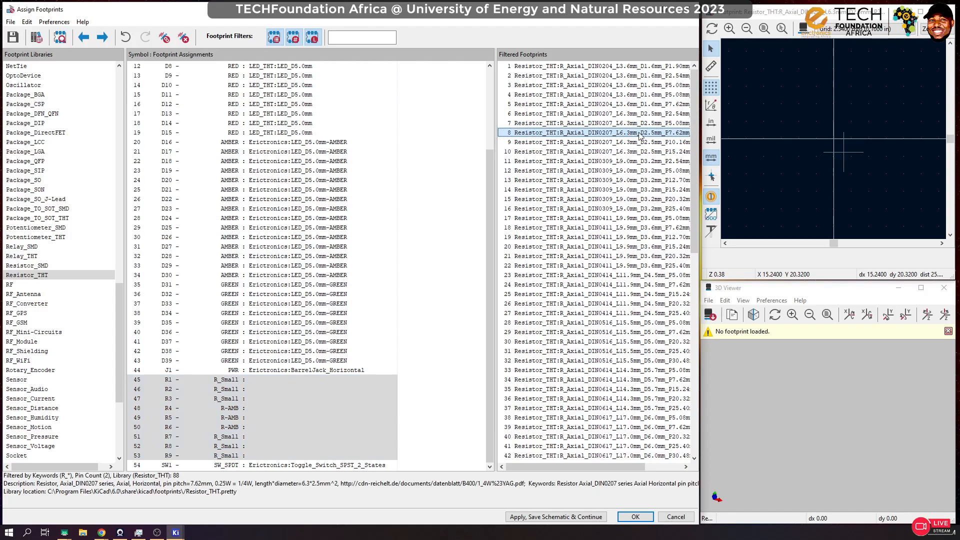
pyautogui.doubleClick(642, 134)
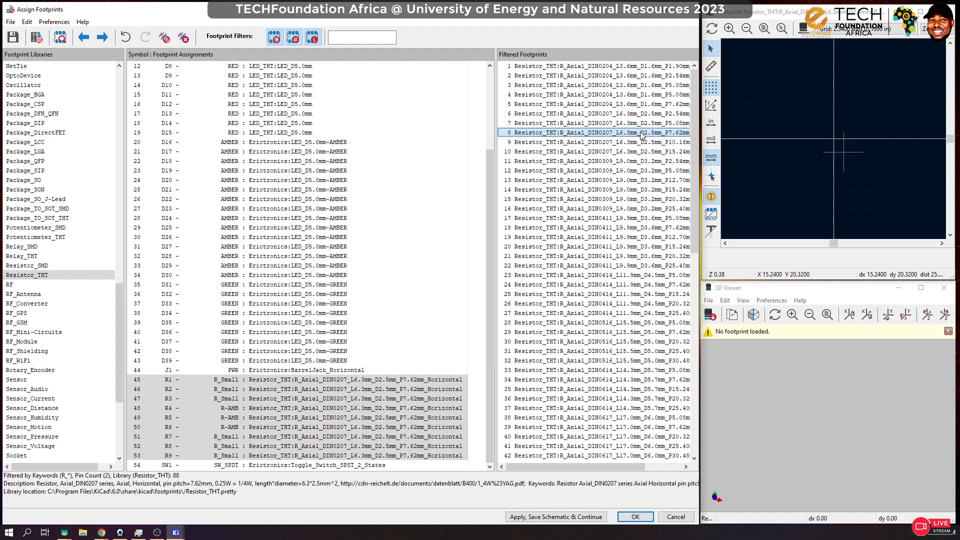
# Step: Select R1 alone and reassign it to the R_Axial_DIN0207_L6.3mm_D2.5mm_P10.16mm_Horizontal footprint
pyautogui.click(806, 393)
pyautogui.click(288, 381)
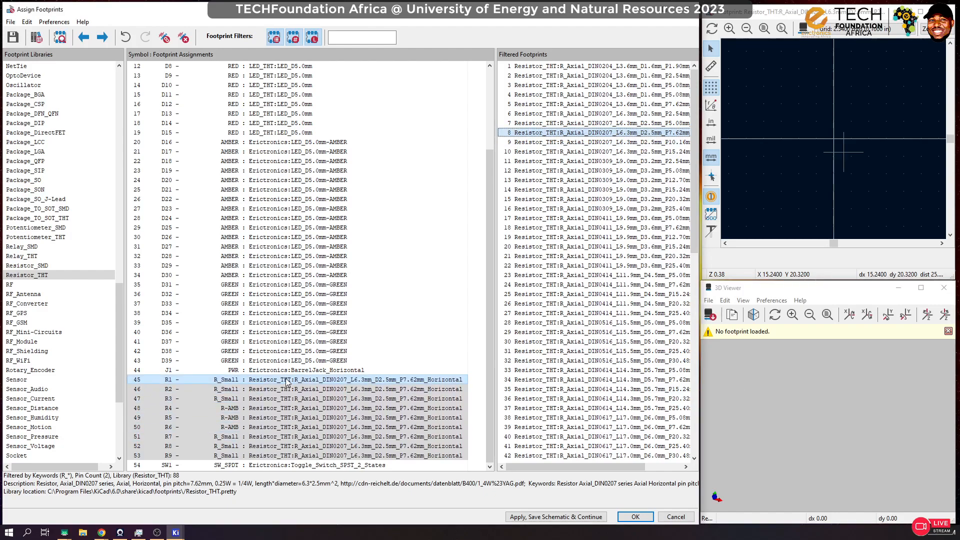
pyautogui.click(606, 135)
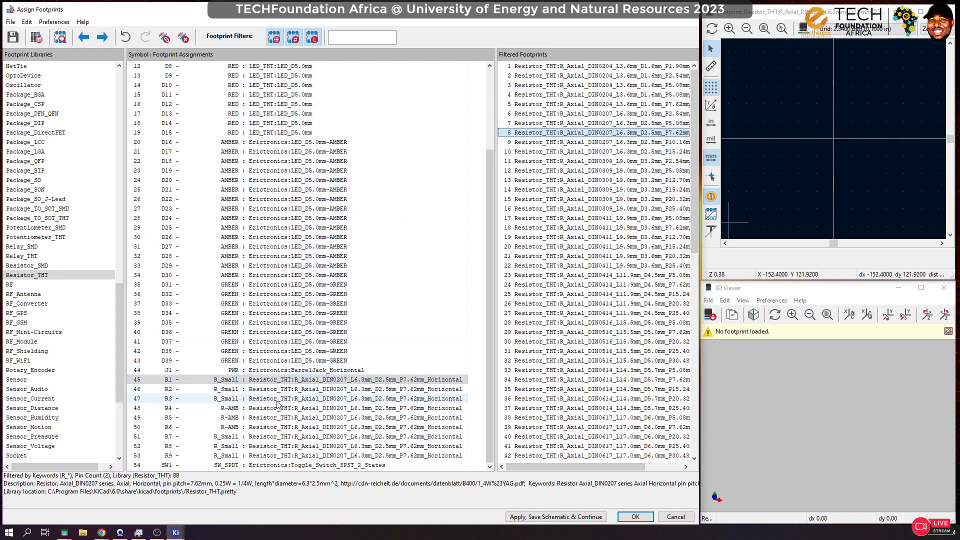
pyautogui.click(667, 134)
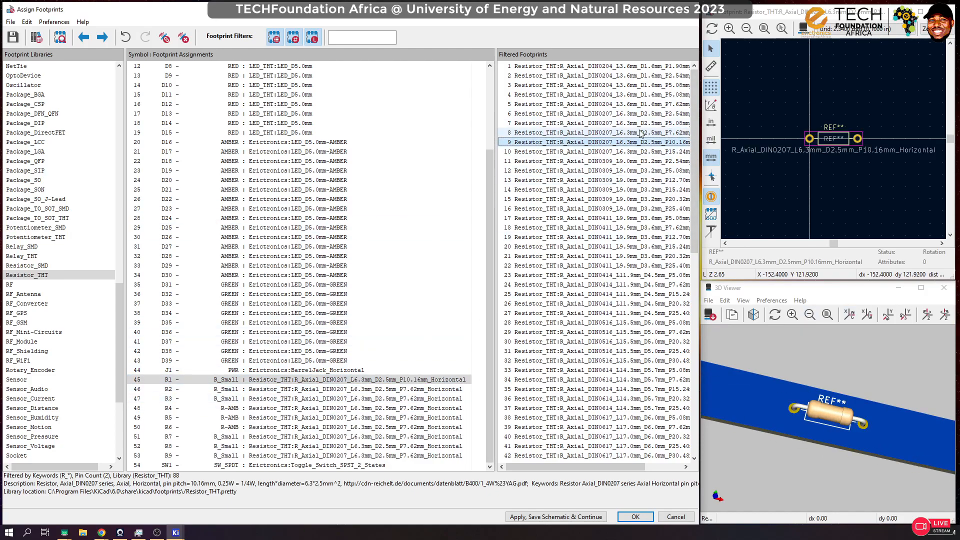
# Step: Reassign R1 to the R_Axial_DIN0207_L6.3mm_D2.5mm_P7.62mm_Horizontal footprint and inspect its 3D preview from another angle
pyautogui.scroll(5, 829, 443)
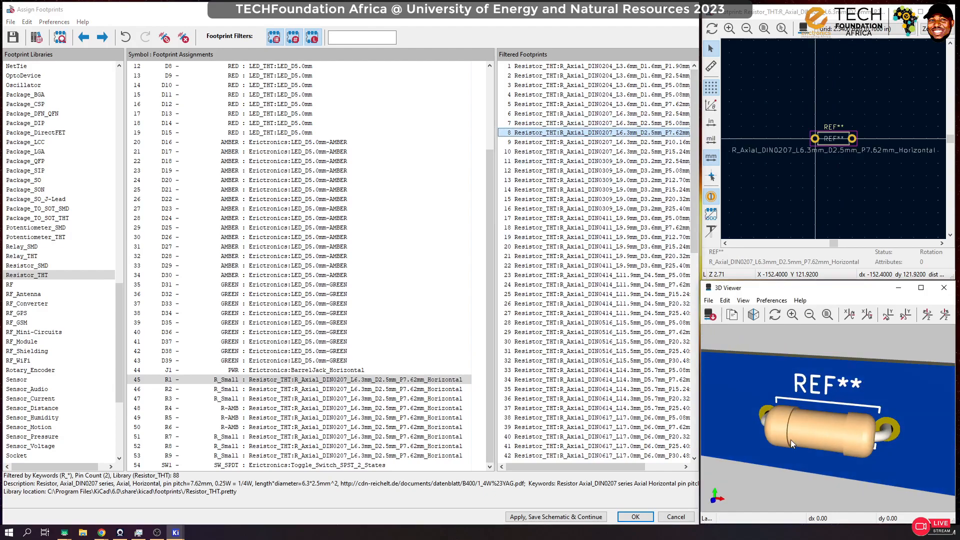
pyautogui.moveTo(790, 439); pyautogui.dragTo(875, 350)
pyautogui.scroll(6, 833, 139)
pyautogui.scroll(-3, 833, 139)
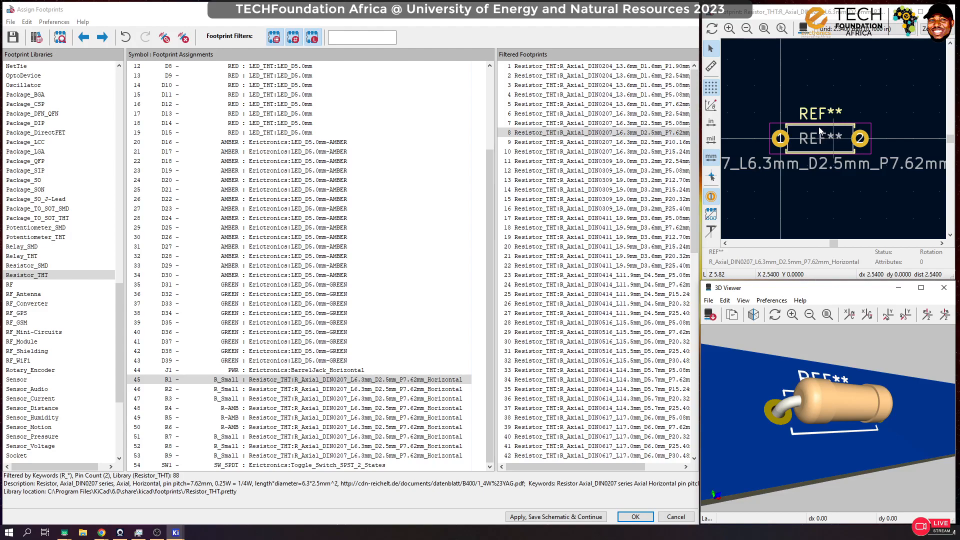
pyautogui.click(490, 199)
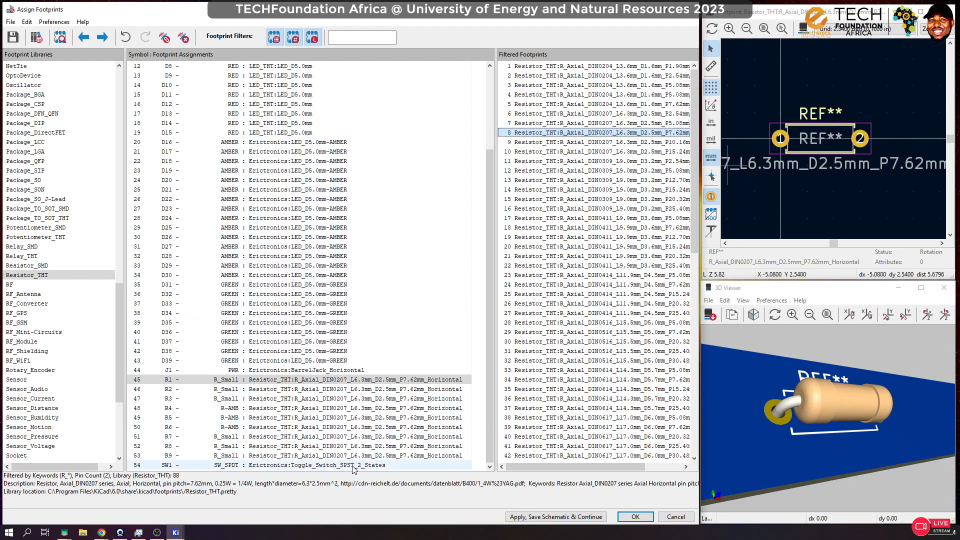
# Step: Select SW1 and inspect its assigned Toggle_Switch_SPST_2_States footprint in 3D from several angles
pyautogui.click(245, 464)
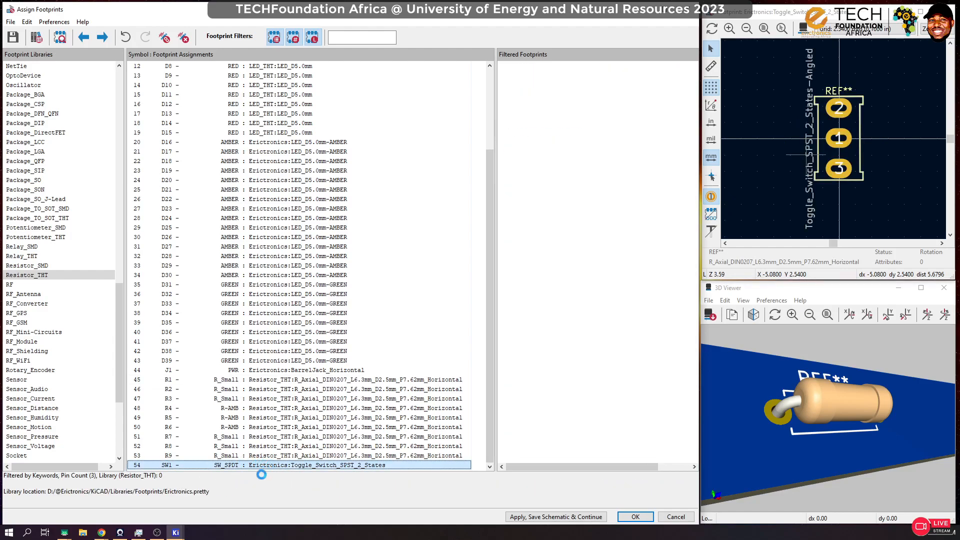
pyautogui.scroll(-10, 881, 414)
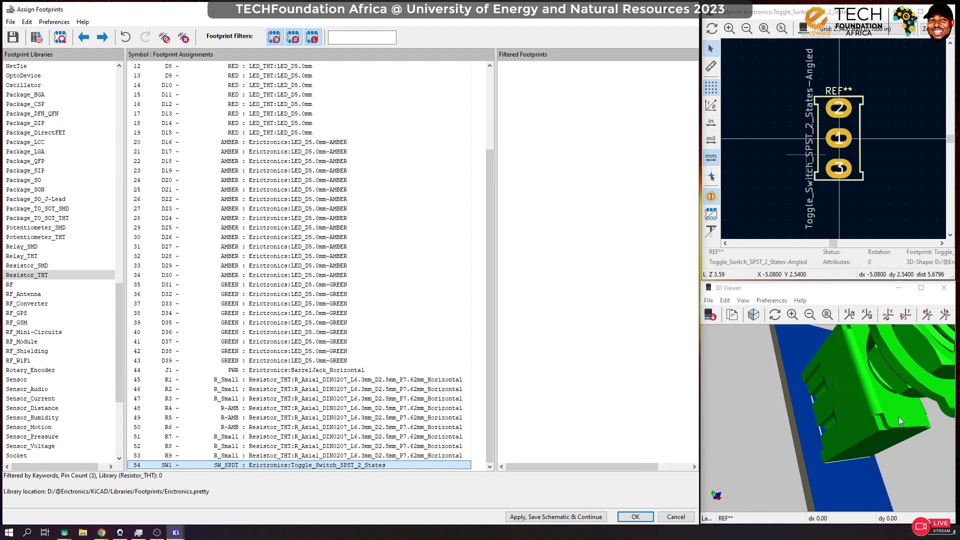
pyautogui.moveTo(919, 415); pyautogui.dragTo(707, 430)
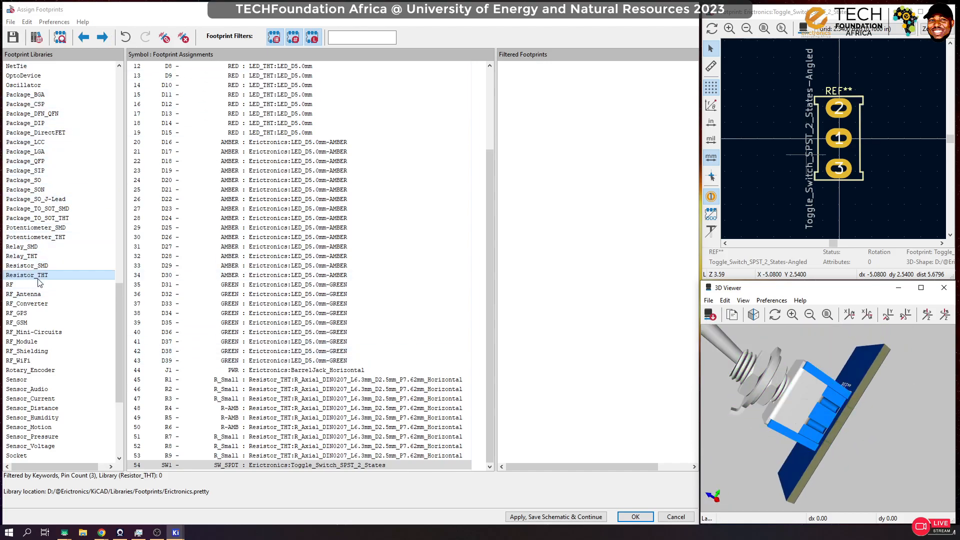
# Step: List the footprints in the Erictronics library that match SW1
pyautogui.scroll(20, 66, 154)
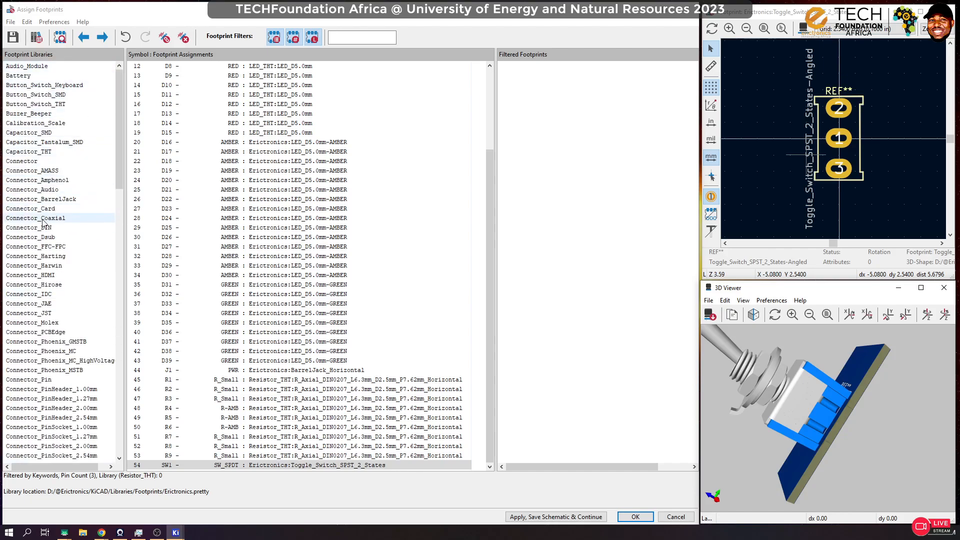
pyautogui.scroll(-3, 45, 200)
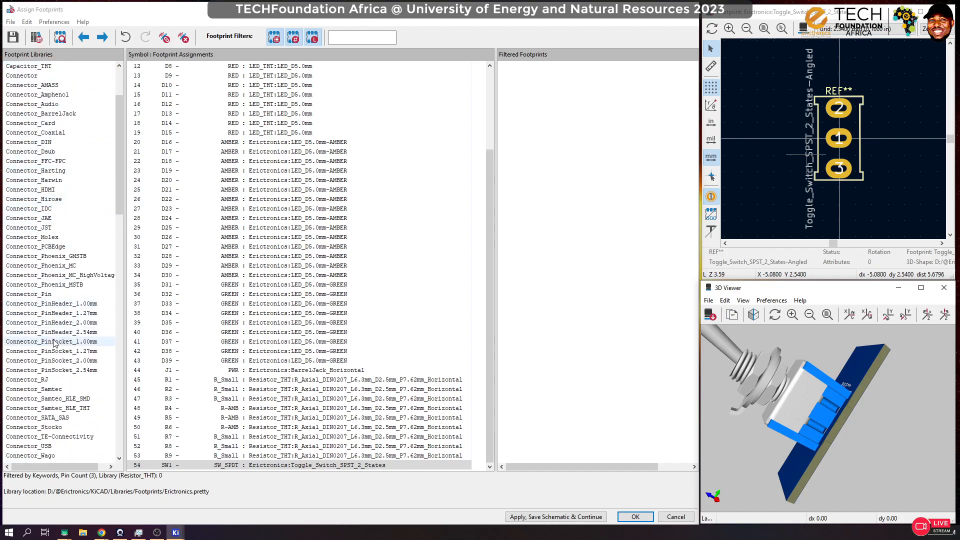
pyautogui.scroll(-8, 52, 325)
pyautogui.click(50, 323)
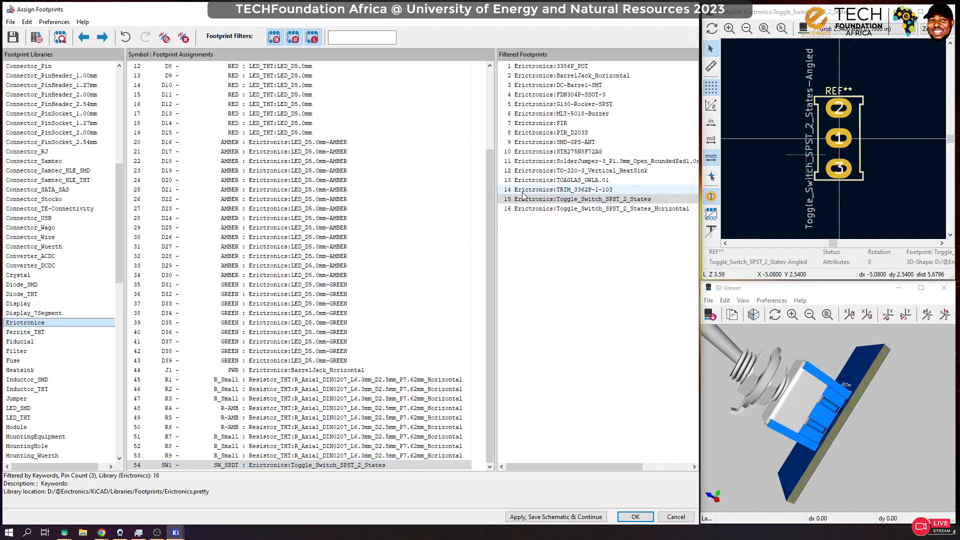
# Step: Preview the first Erictronics footprints, from 3386P_POT to MLT-5018-Buzzer, and inspect G130-Rocker-SPST in 3D
pyautogui.click(570, 67)
pyautogui.click(575, 76)
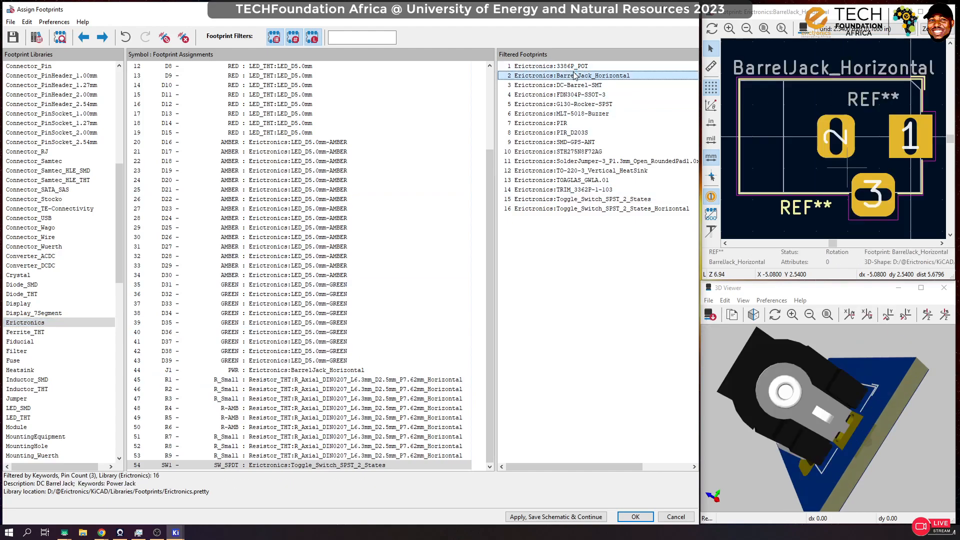
pyautogui.press('Down')
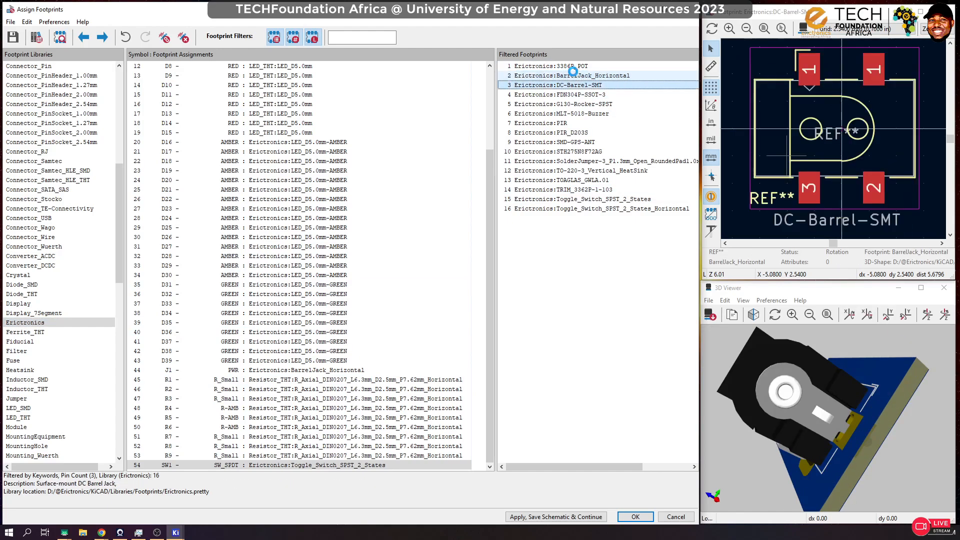
pyautogui.press('Down')
pyautogui.press('Down')
pyautogui.press('Down')
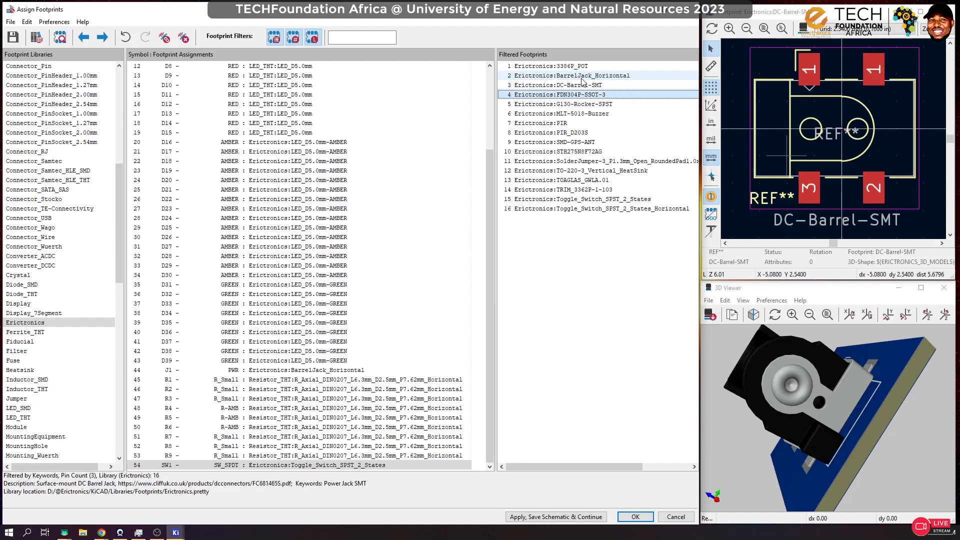
pyautogui.press('Up')
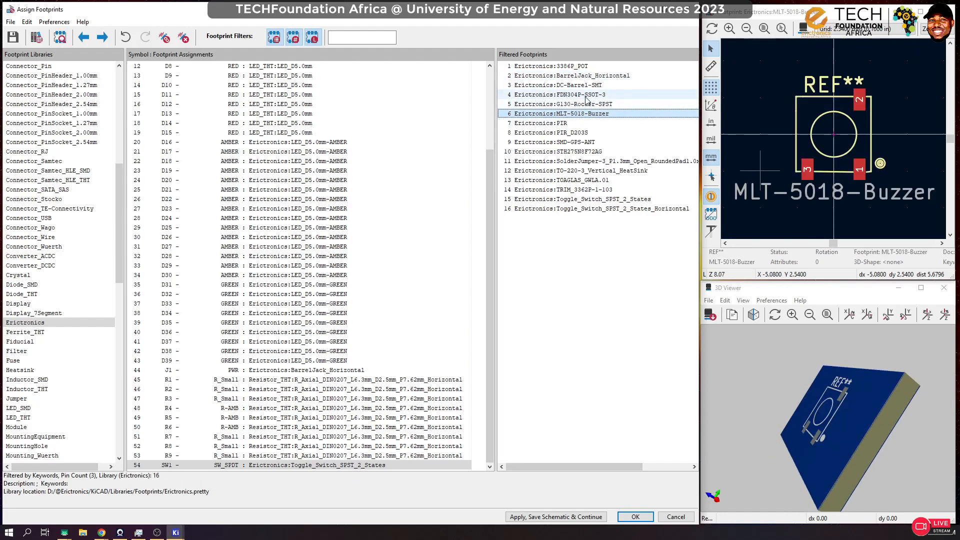
pyautogui.moveTo(851, 491); pyautogui.dragTo(865, 417)
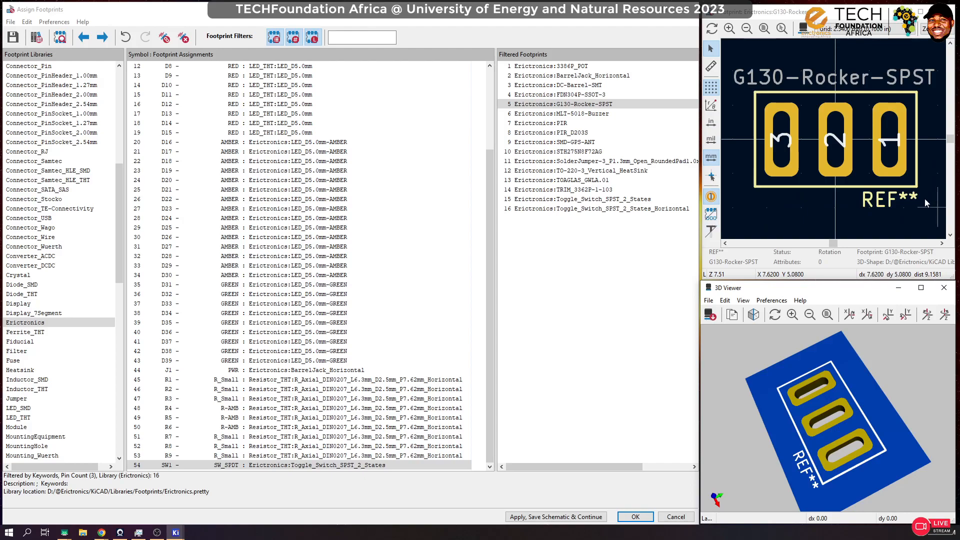
# Step: Measure the centre-to-centre distance between pads 3 and 2 of the G130-Rocker-SPST footprint
pyautogui.click(782, 140)
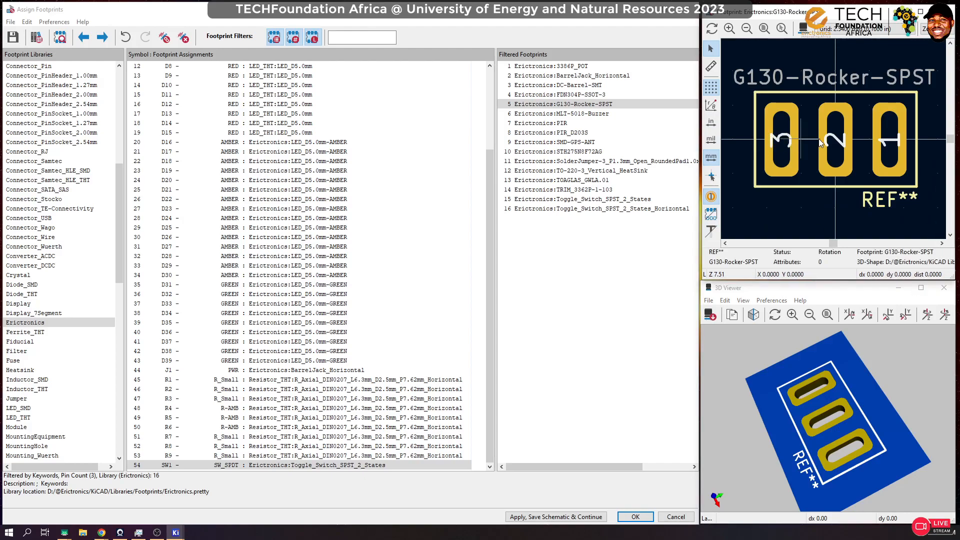
pyautogui.click(711, 66)
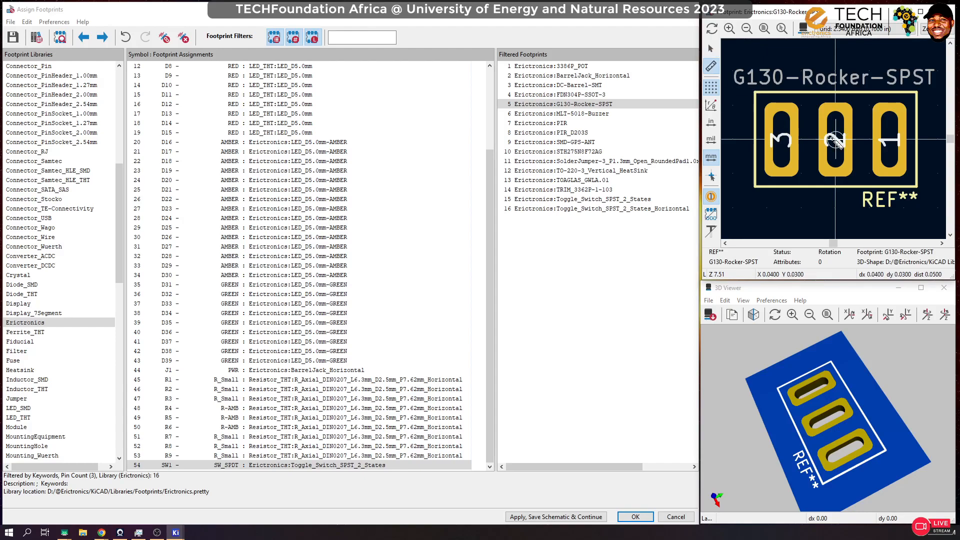
pyautogui.click(781, 140)
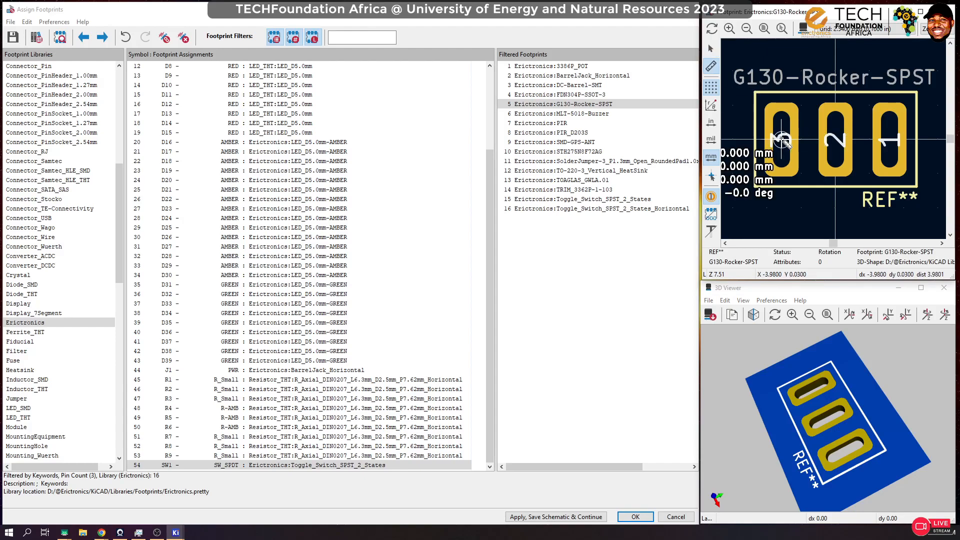
pyautogui.click(836, 139)
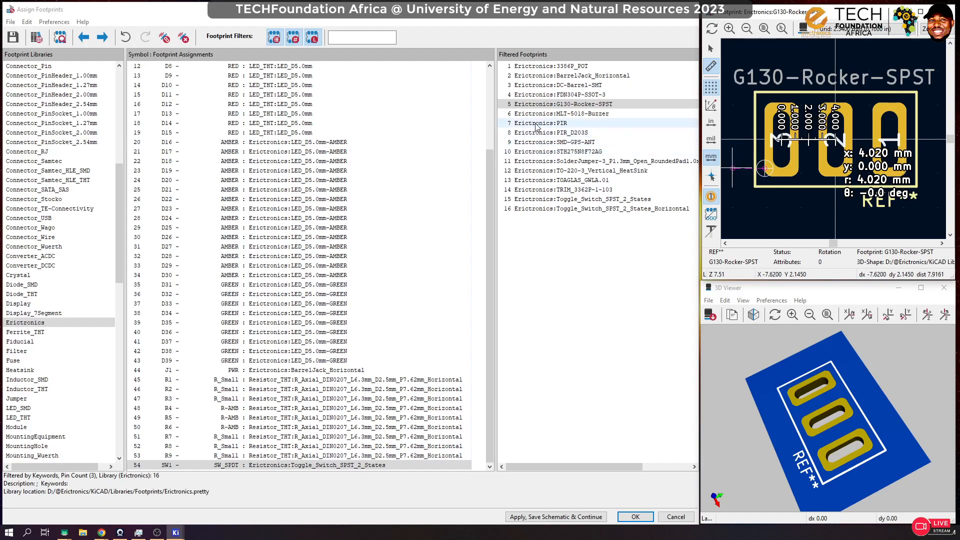
# Step: Preview the remaining Erictronics footprints, from MLT-5018-Buzzer to Toggle_Switch_SPST_2_States_Horizontal
pyautogui.click(563, 113)
pyautogui.click(554, 132)
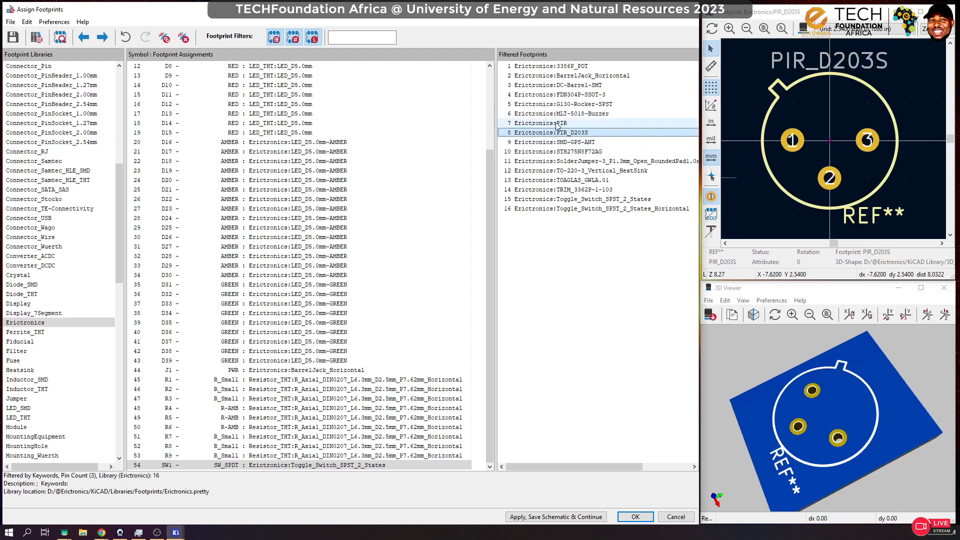
pyautogui.click(555, 124)
pyautogui.click(556, 134)
pyautogui.click(558, 142)
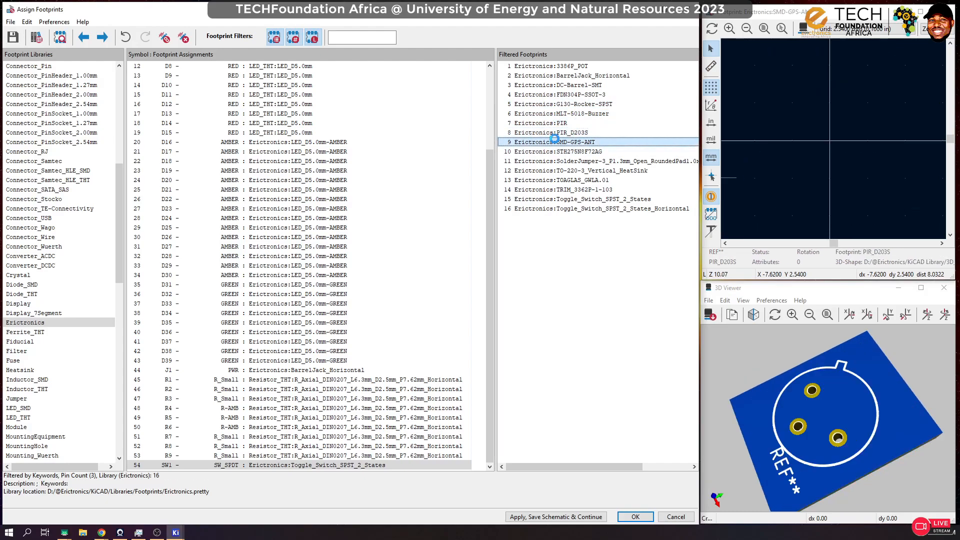
pyautogui.click(562, 151)
pyautogui.click(568, 161)
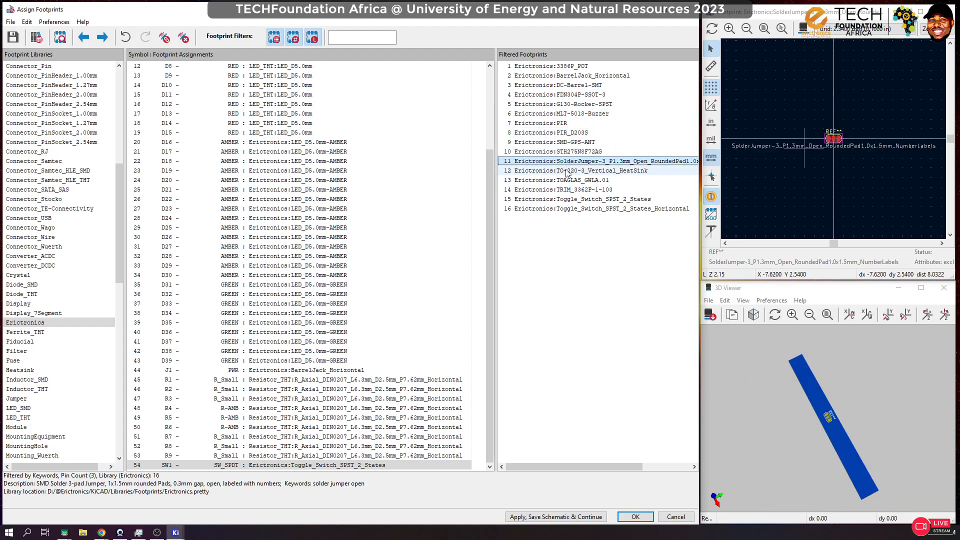
pyautogui.click(565, 170)
pyautogui.click(560, 180)
pyautogui.click(565, 190)
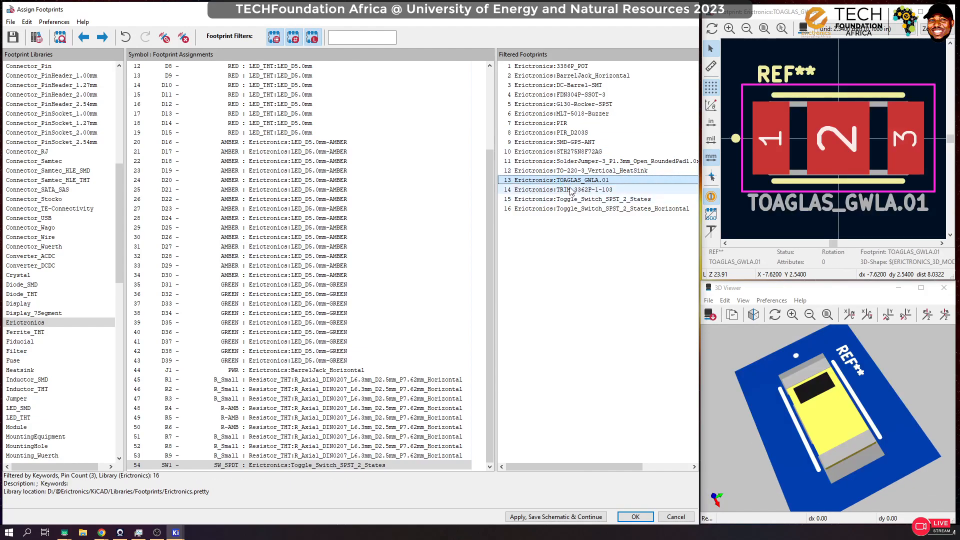
pyautogui.click(569, 200)
pyautogui.click(570, 210)
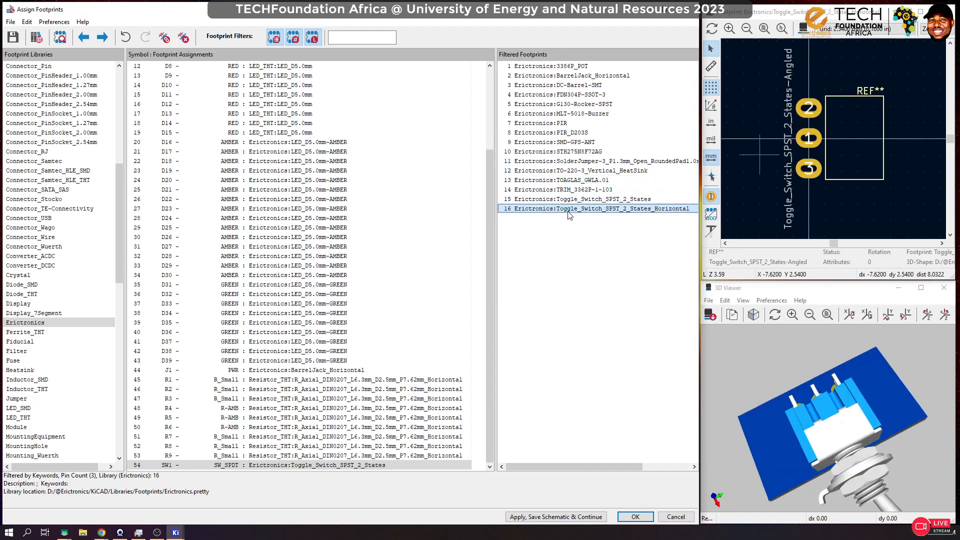
# Step: Look through the list of footprint libraries, from the audio and button libraries to the terminal block libraries
pyautogui.scroll(7, 34, 199)
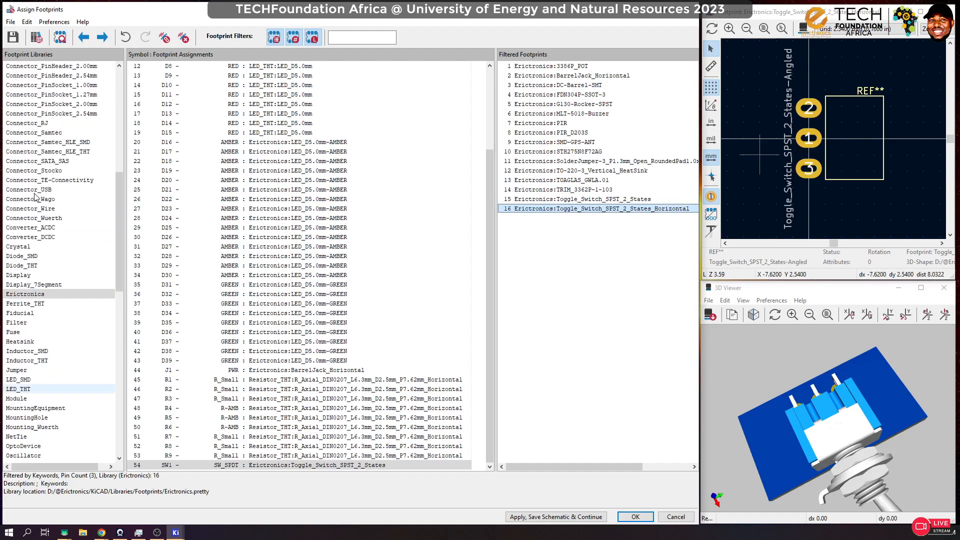
pyautogui.scroll(-20, 34, 199)
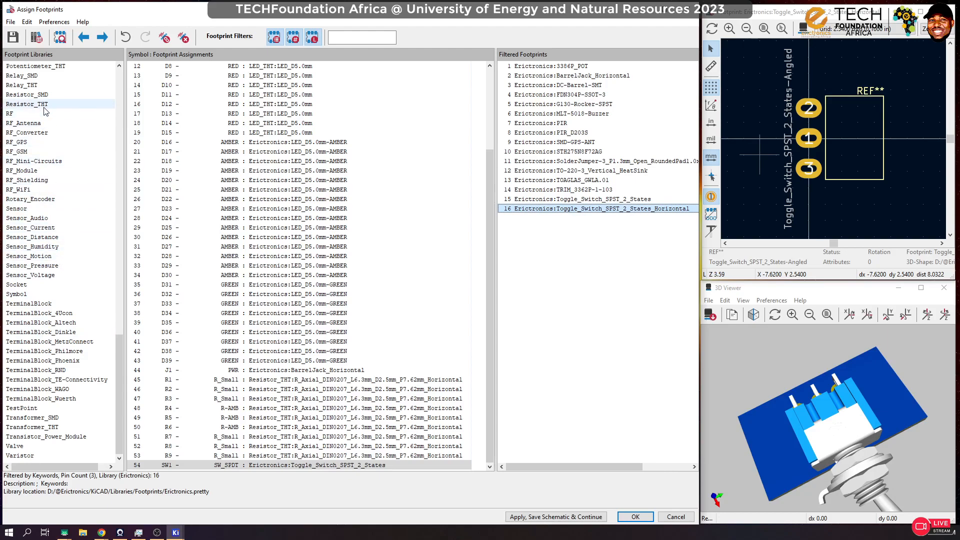
pyautogui.scroll(5, 60, 210)
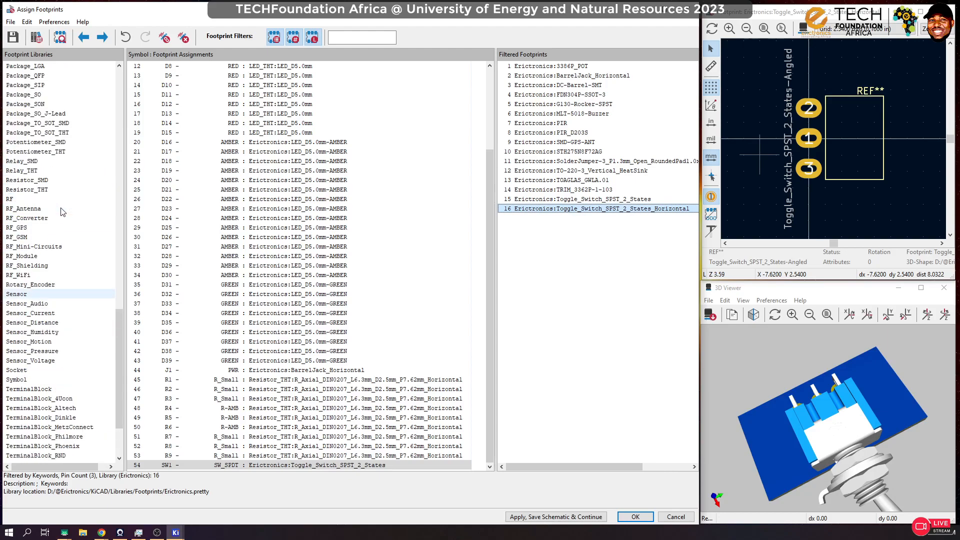
pyautogui.scroll(3, 59, 200)
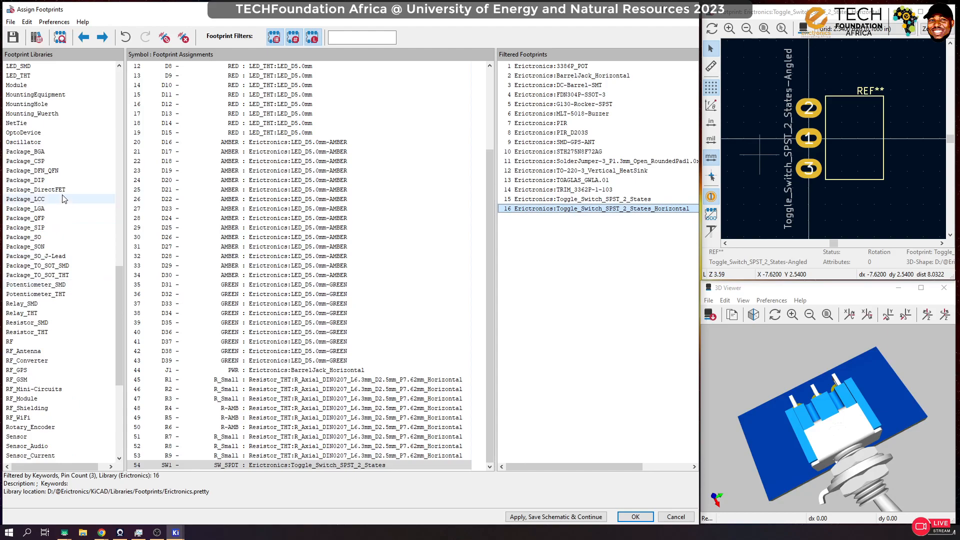
pyautogui.scroll(9, 53, 135)
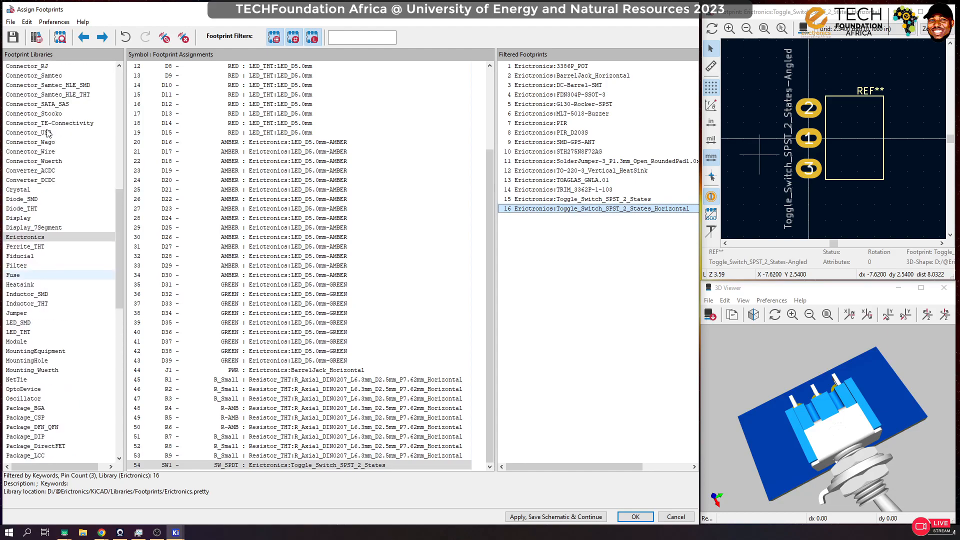
pyautogui.scroll(14, 48, 133)
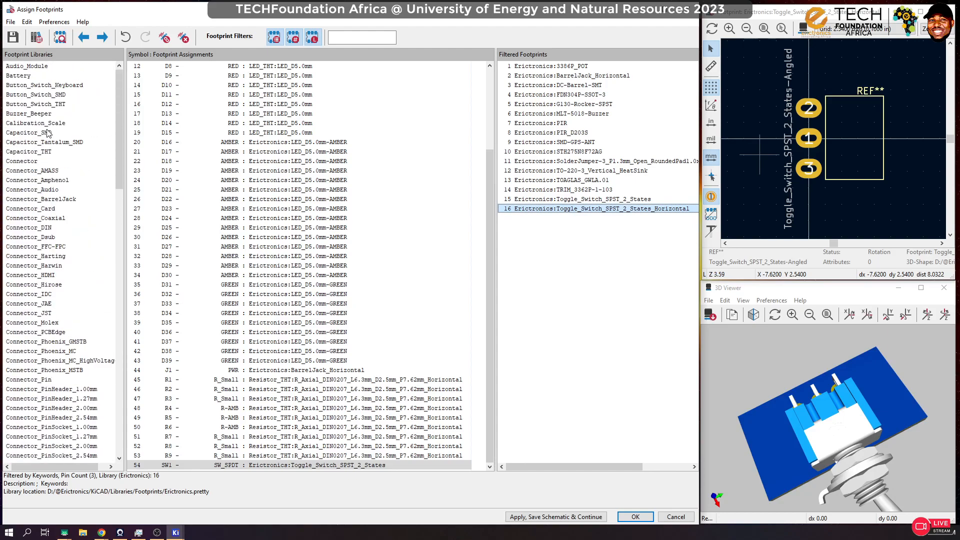
pyautogui.scroll(-11, 70, 367)
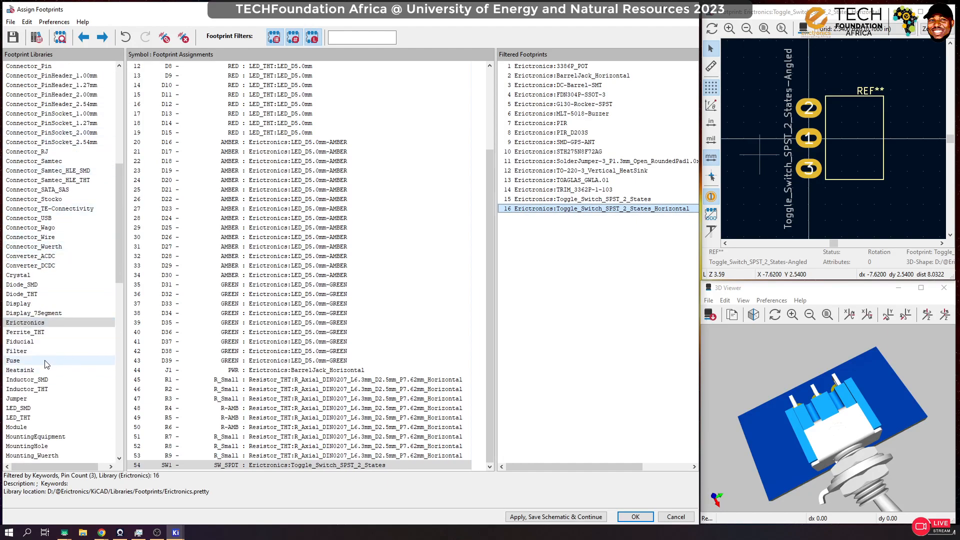
pyautogui.scroll(-10, 40, 369)
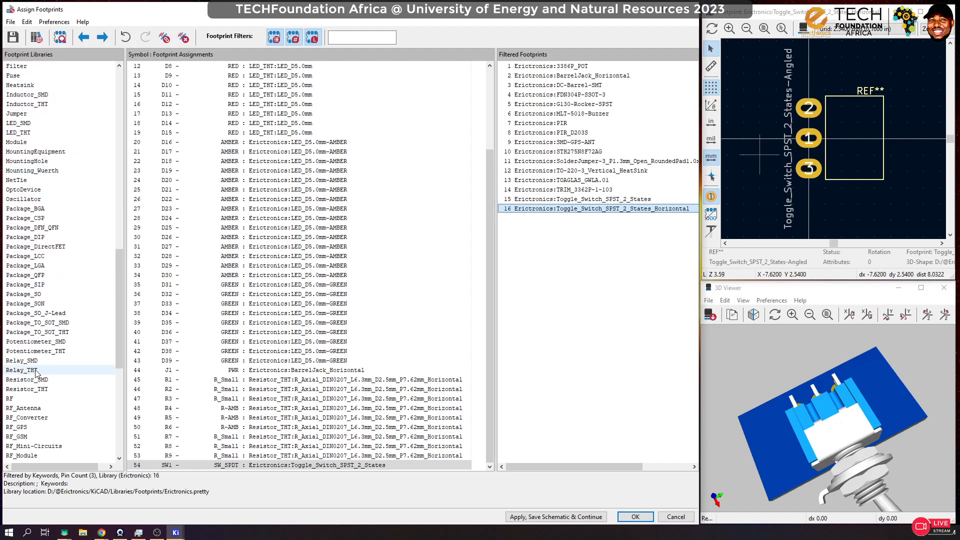
pyautogui.scroll(-6, 36, 370)
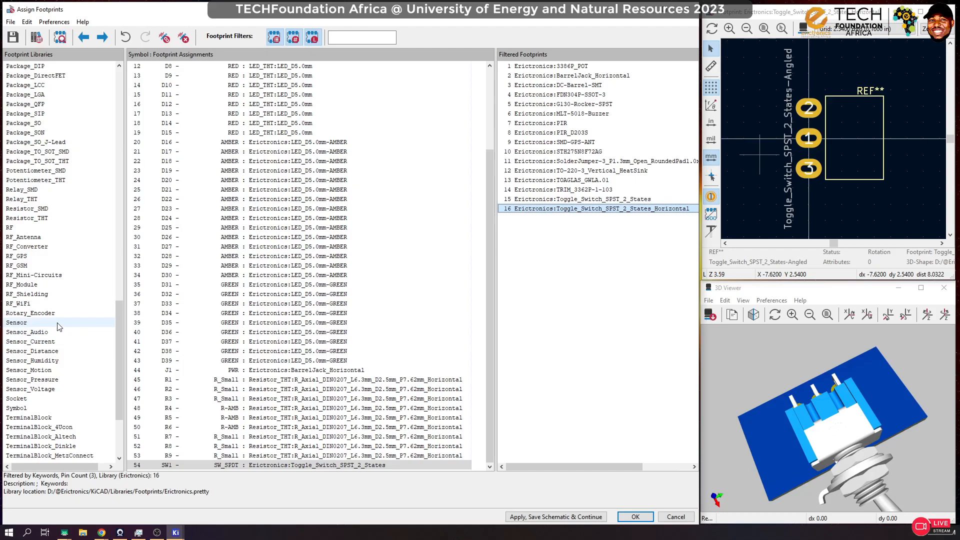
# Step: Check the sensor libraries, from Sensor_Audio to Sensor_Voltage, for footprints matching SW1's three pins
pyautogui.click(57, 324)
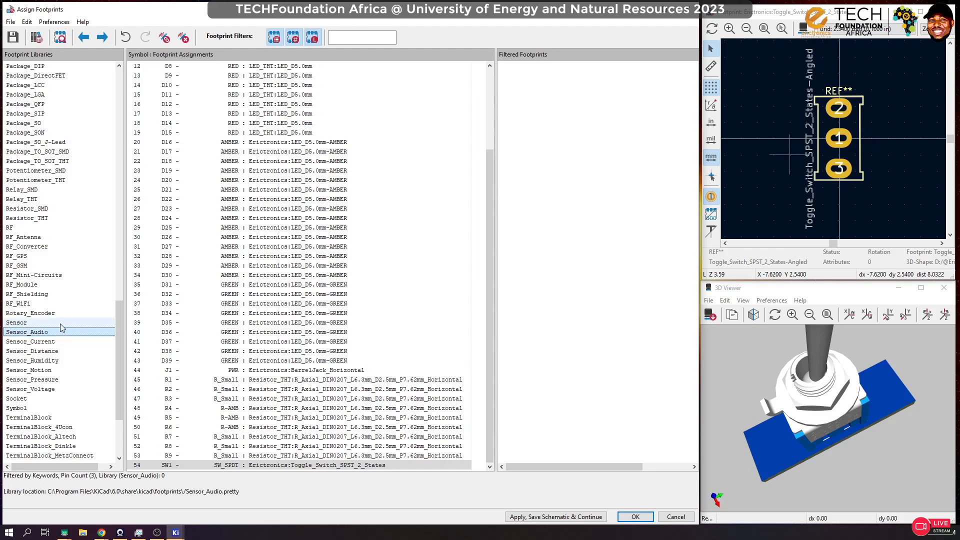
pyautogui.click(64, 316)
pyautogui.click(52, 333)
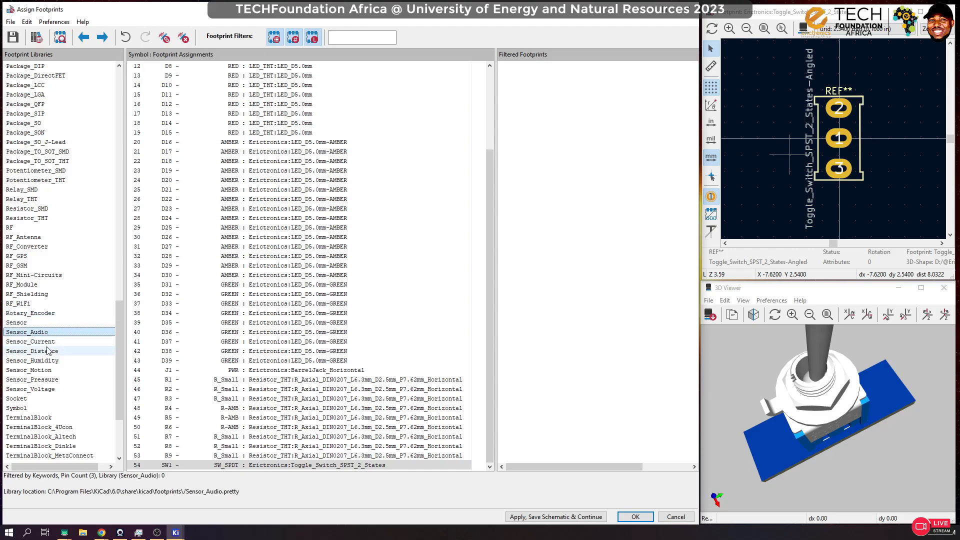
pyautogui.click(49, 351)
pyautogui.click(51, 342)
pyautogui.click(43, 363)
pyautogui.click(34, 371)
pyautogui.click(34, 389)
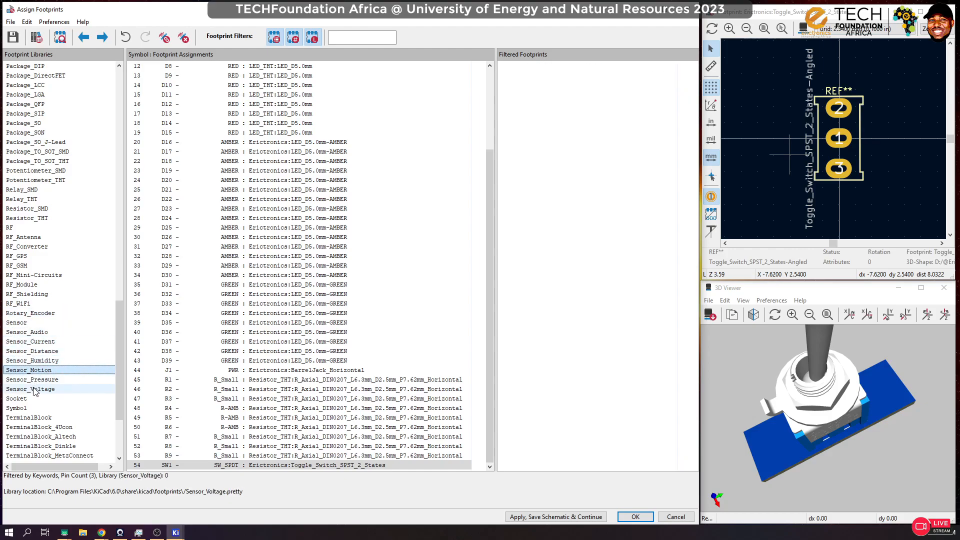
# Step: Show all footprints of the Button_Switch_Keyboard library by turning off the keyword and pin-count filters, keeping only the library filter
pyautogui.scroll(-4, 66, 363)
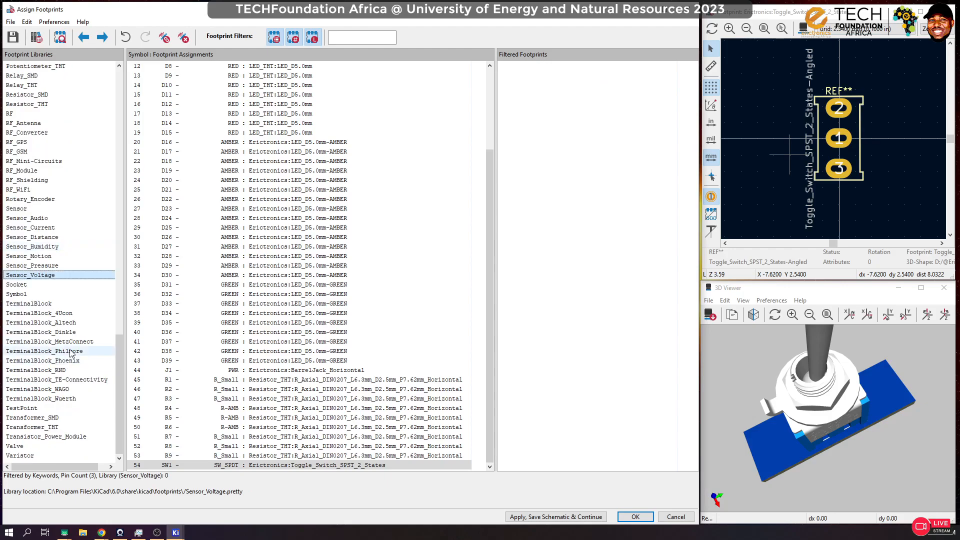
pyautogui.scroll(7, 78, 336)
pyautogui.scroll(14, 78, 336)
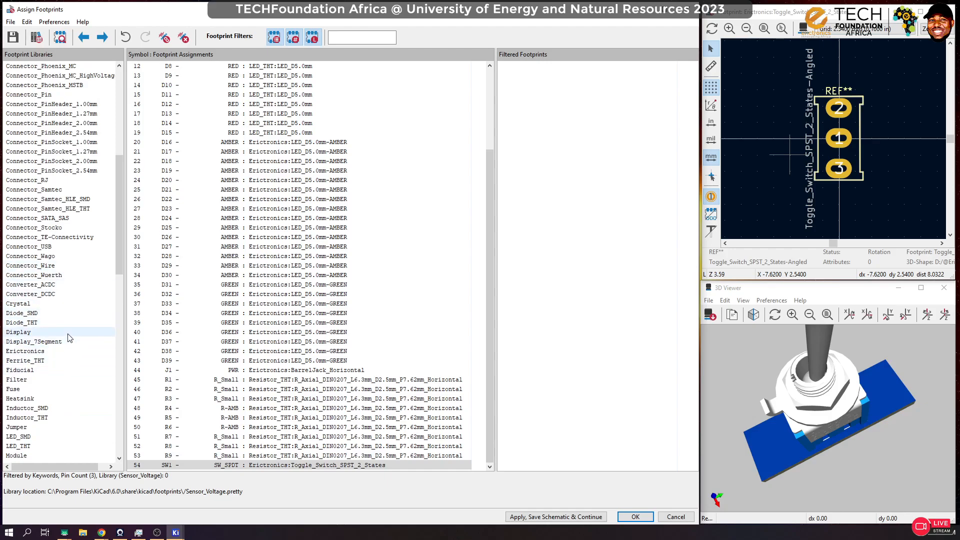
pyautogui.scroll(8, 70, 343)
pyautogui.scroll(2, 70, 343)
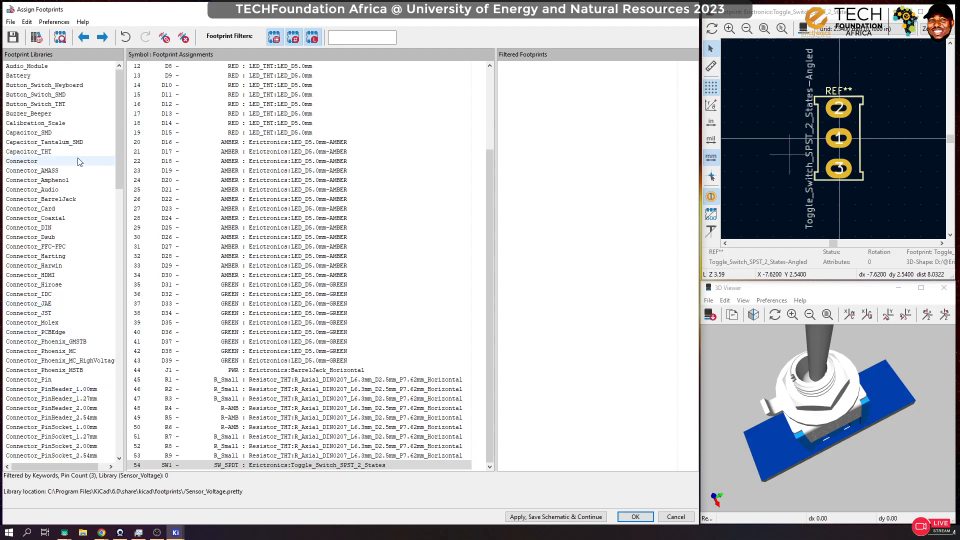
pyautogui.click(38, 86)
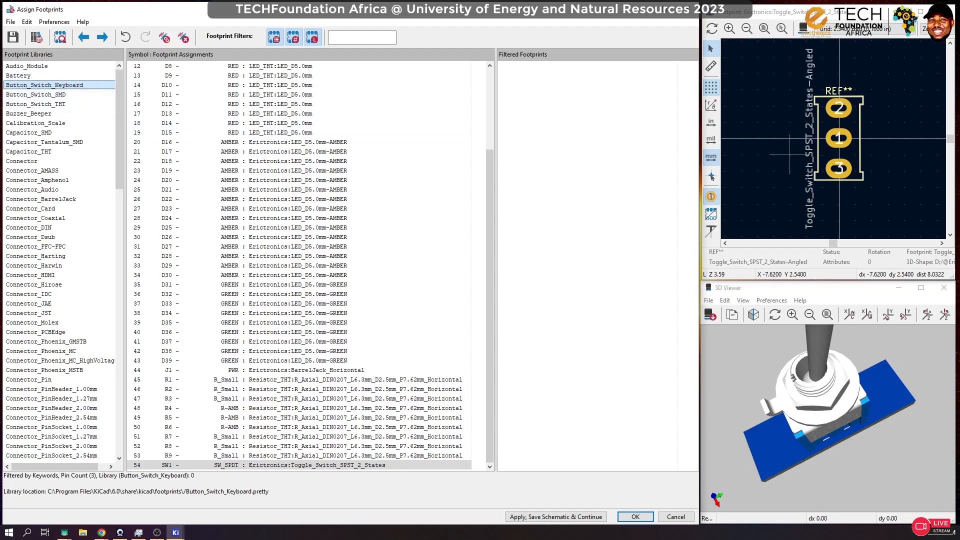
pyautogui.scroll(-3, 928, 385)
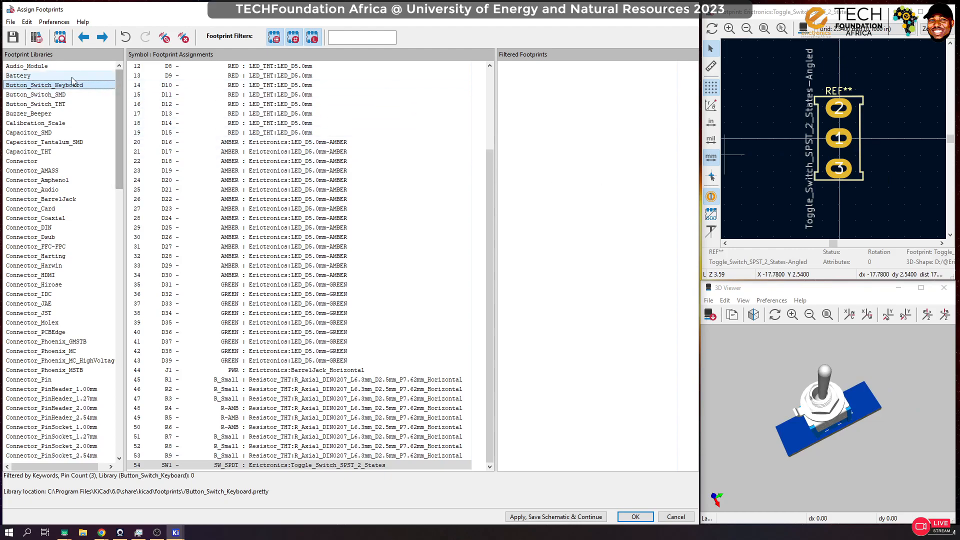
pyautogui.click(275, 38)
pyautogui.click(293, 38)
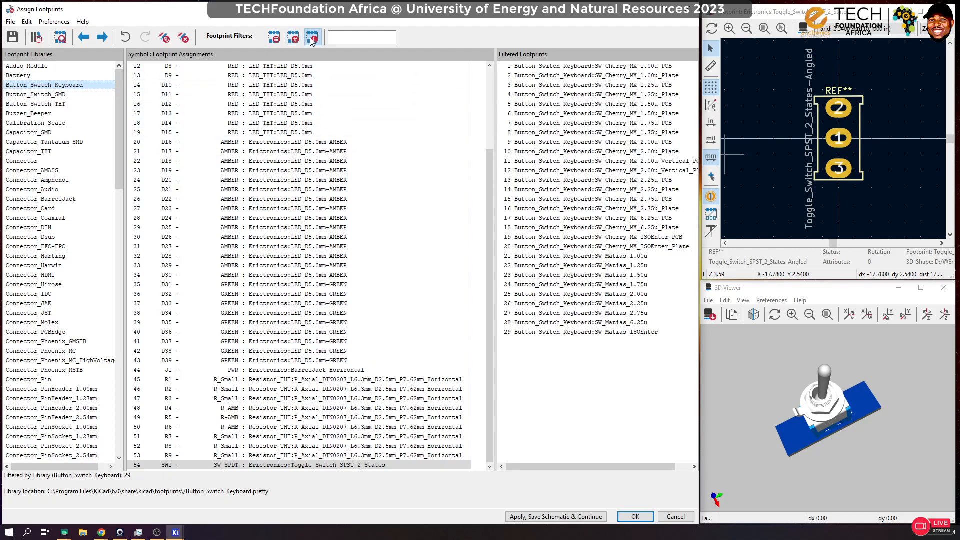
# Step: Look through the footprints of the Button_Switch_SMD and Button_Switch_THT libraries
pyautogui.click(55, 95)
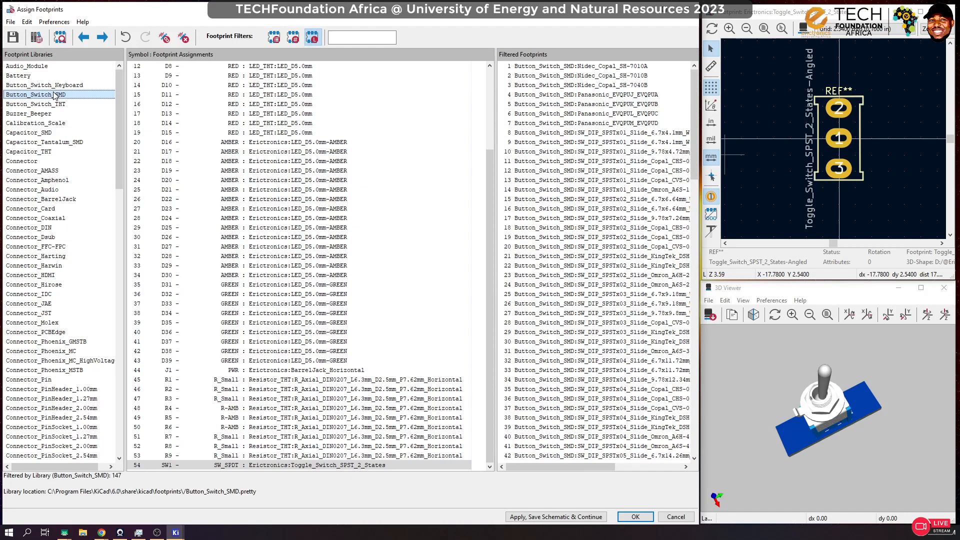
pyautogui.scroll(-20, 574, 268)
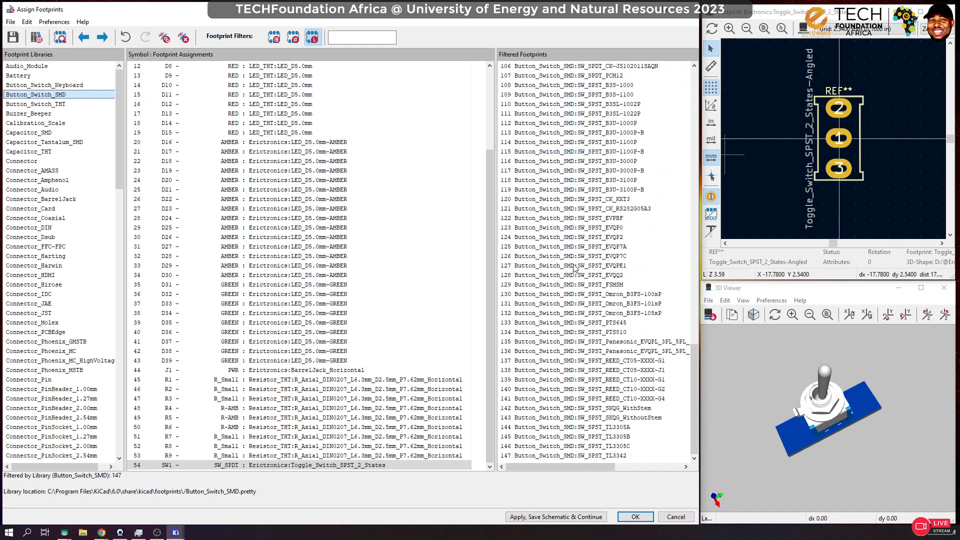
pyautogui.click(49, 105)
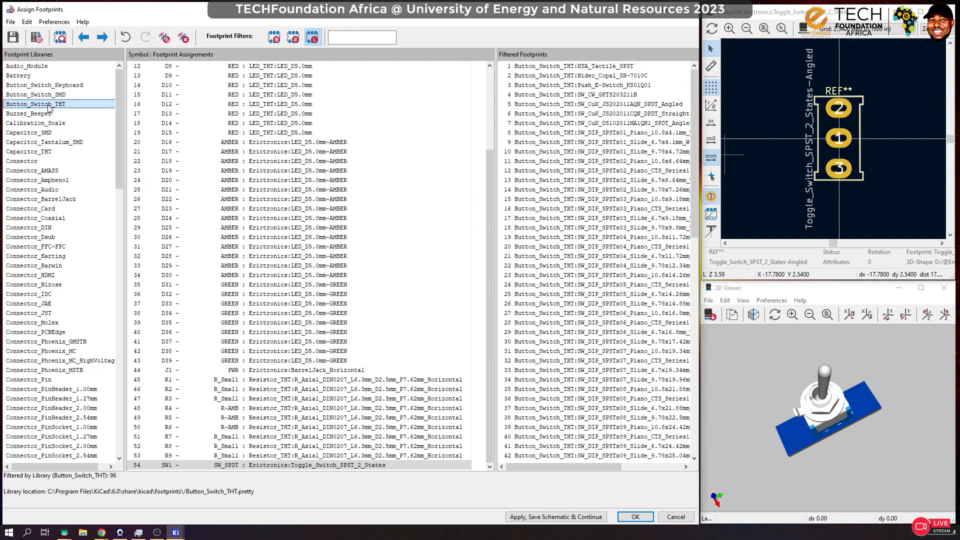
pyautogui.scroll(-18, 574, 269)
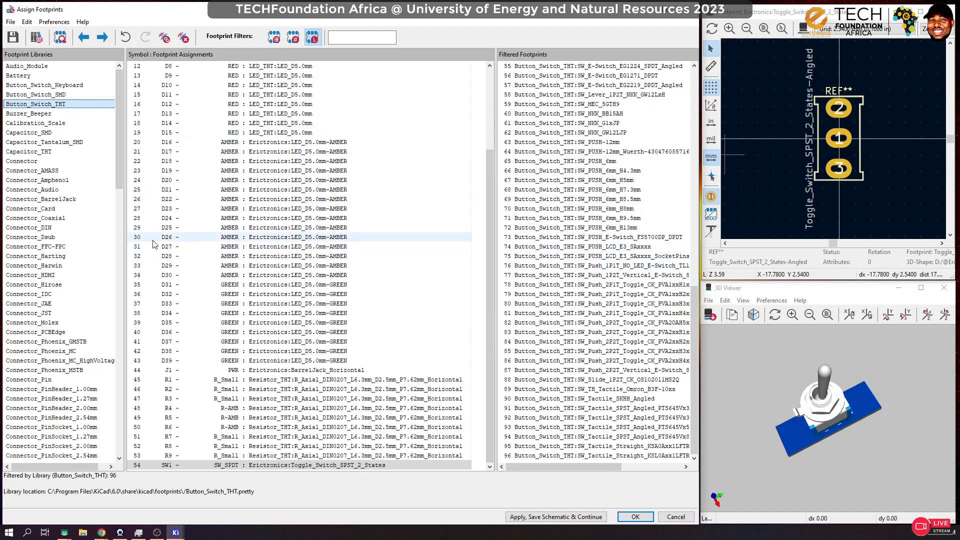
# Step: Look through the complete list of footprint libraries, down to Varistor and back up to Audio_Module, for other switch libraries
pyautogui.scroll(-8, 36, 225)
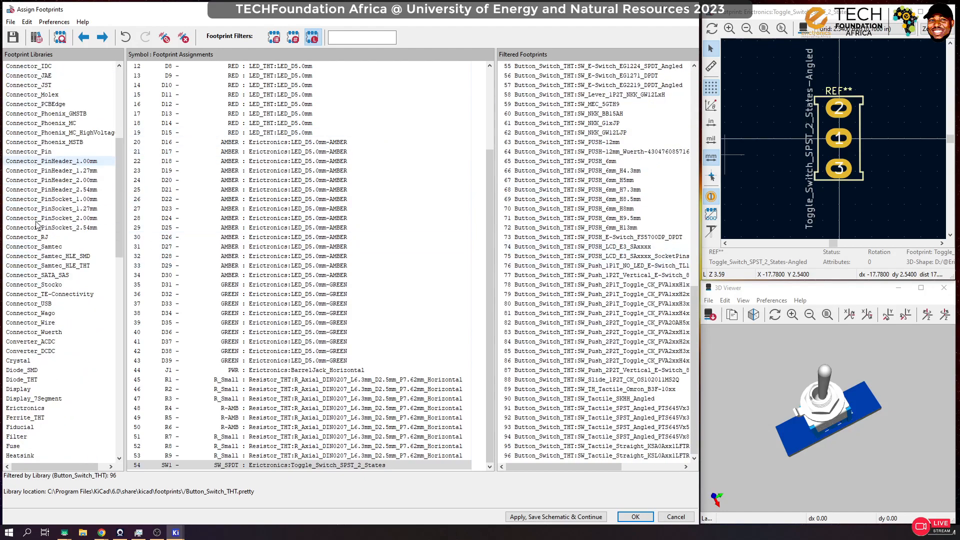
pyautogui.scroll(-7, 36, 225)
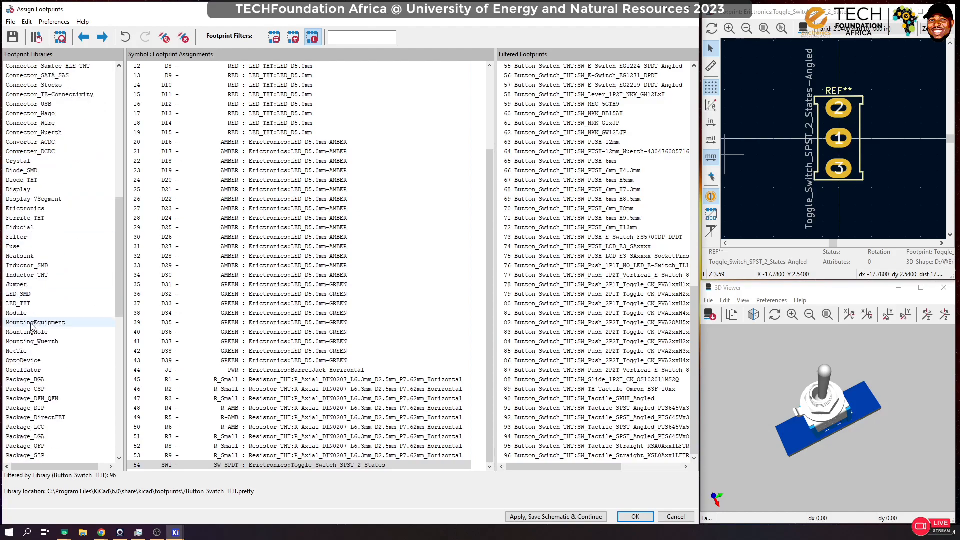
pyautogui.scroll(-1, 32, 327)
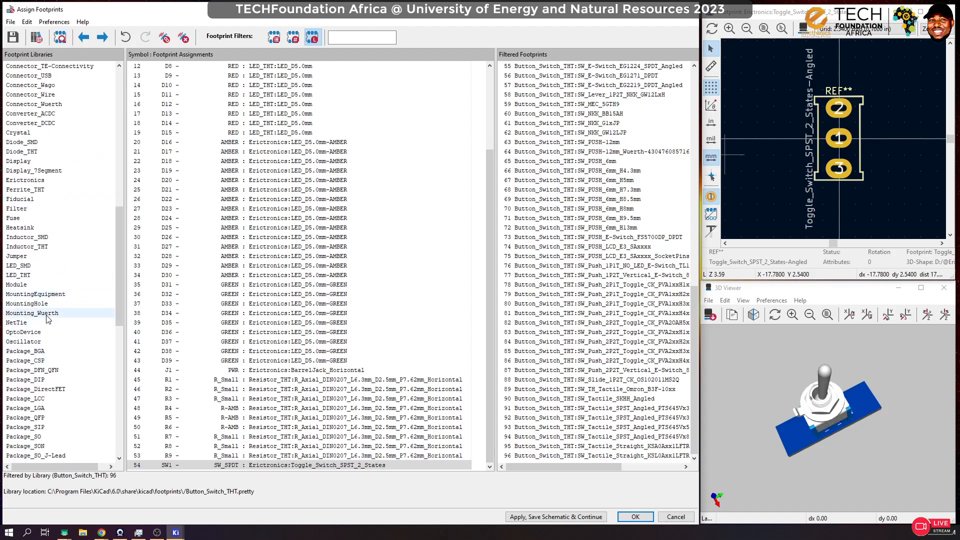
pyautogui.scroll(-13, 47, 318)
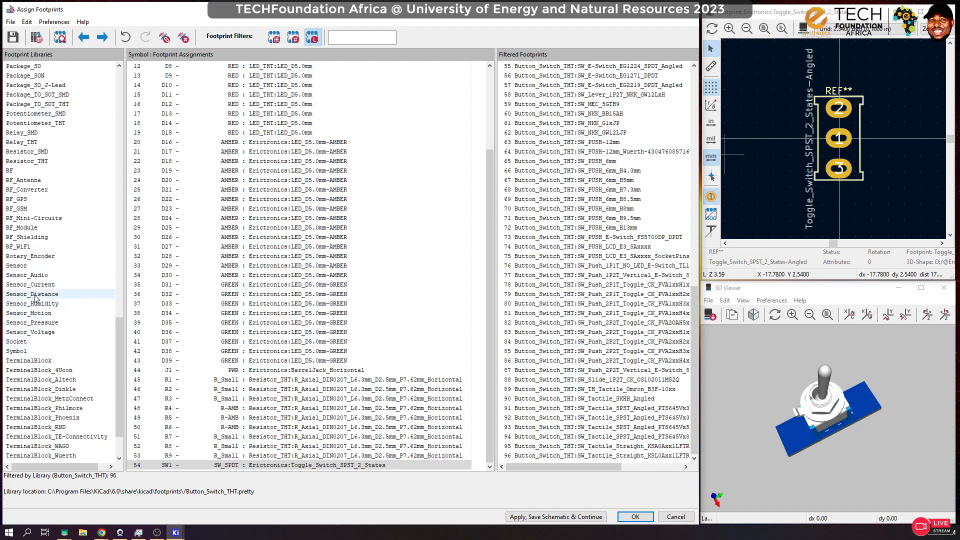
pyautogui.scroll(-2, 40, 287)
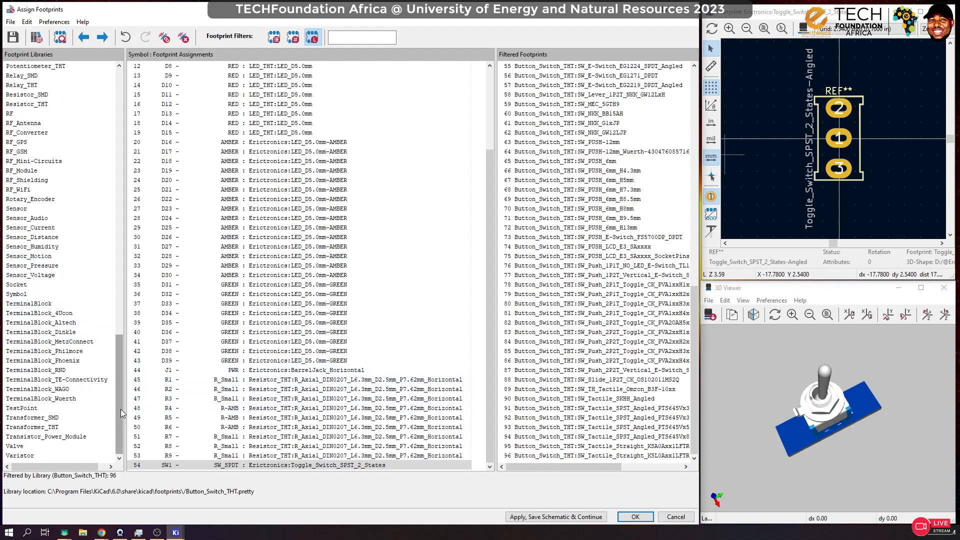
pyautogui.scroll(1, 124, 404)
pyautogui.scroll(4, 124, 404)
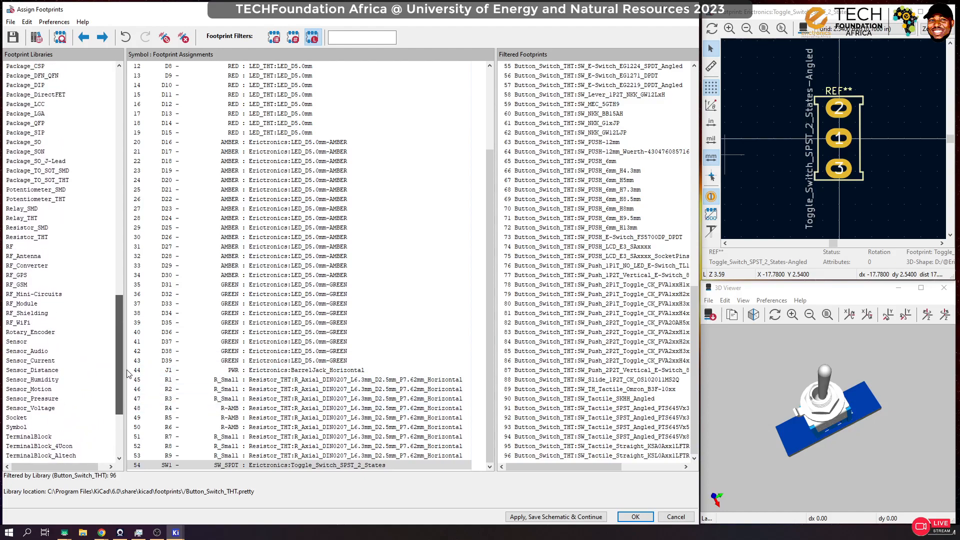
pyautogui.scroll(4, 128, 369)
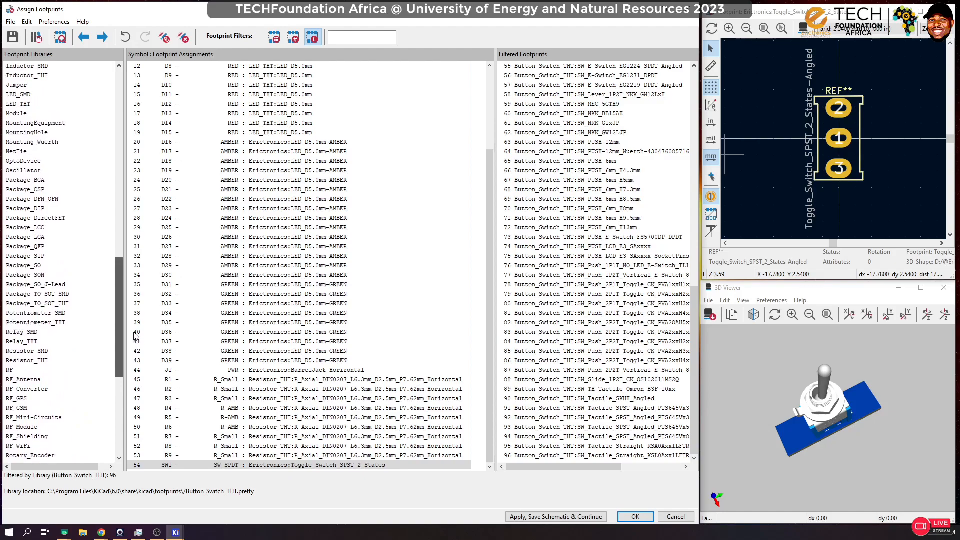
pyautogui.scroll(5, 137, 332)
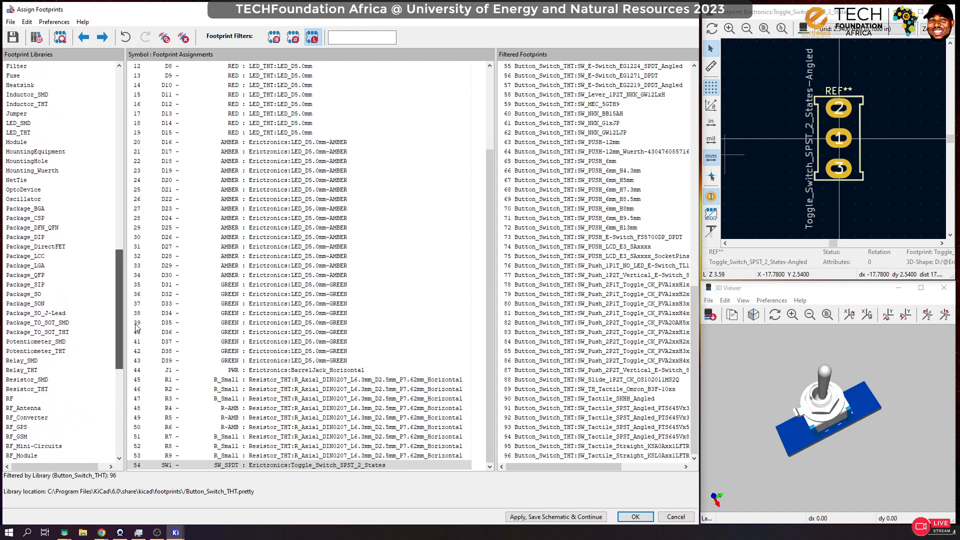
pyautogui.scroll(1, 137, 310)
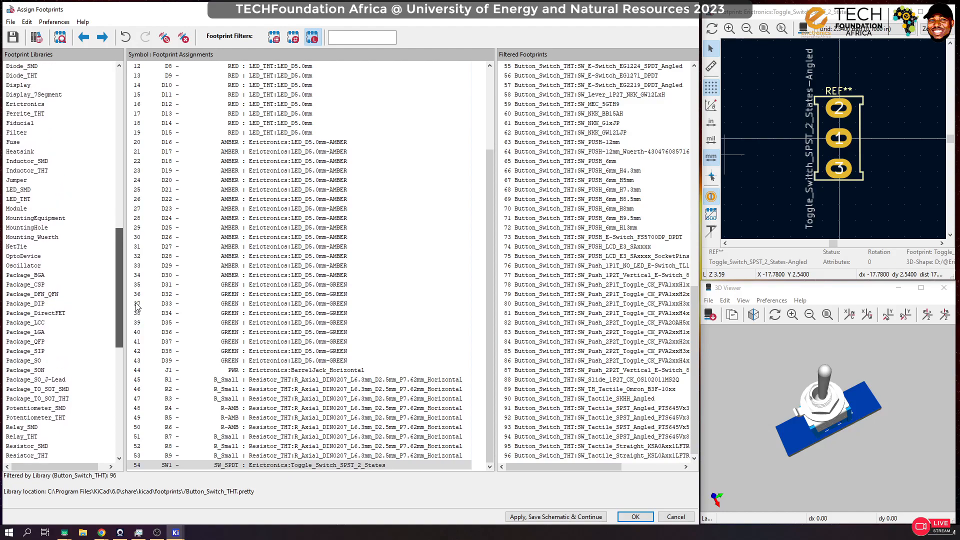
pyautogui.scroll(1, 137, 304)
pyautogui.scroll(4, 137, 303)
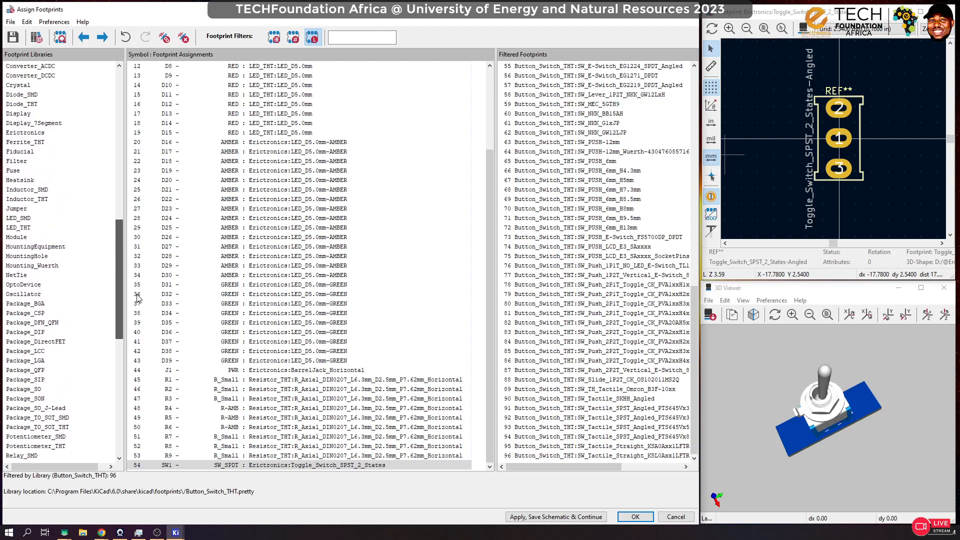
pyautogui.scroll(3, 139, 276)
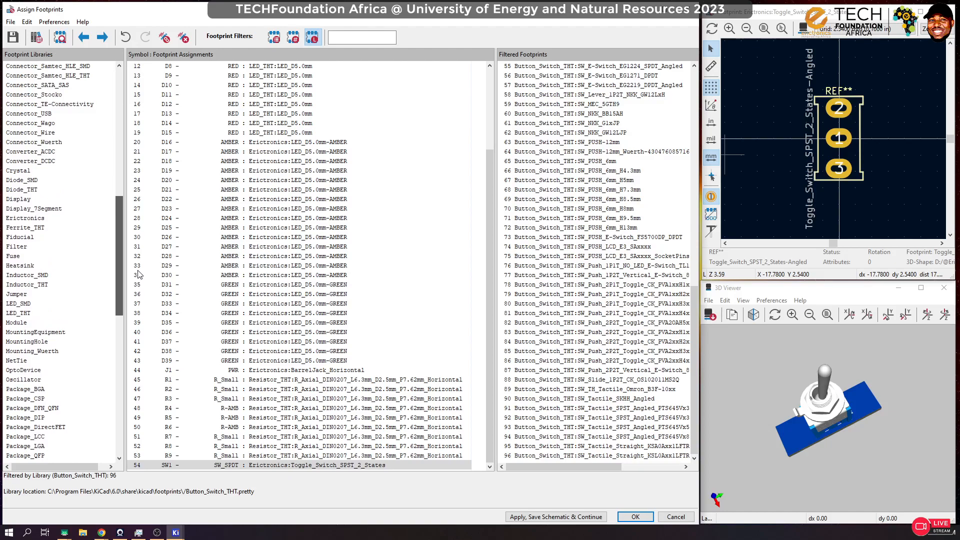
pyautogui.scroll(2, 139, 258)
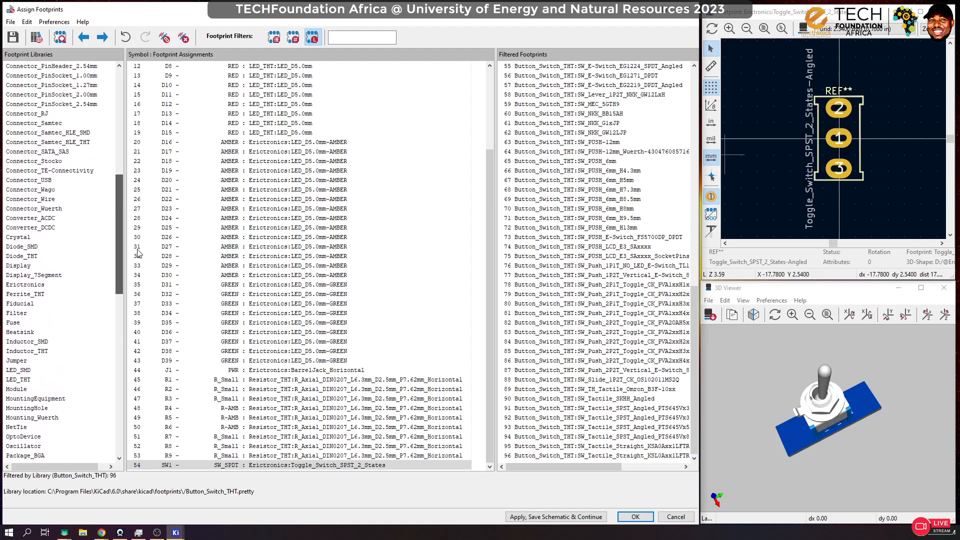
pyautogui.scroll(3, 138, 249)
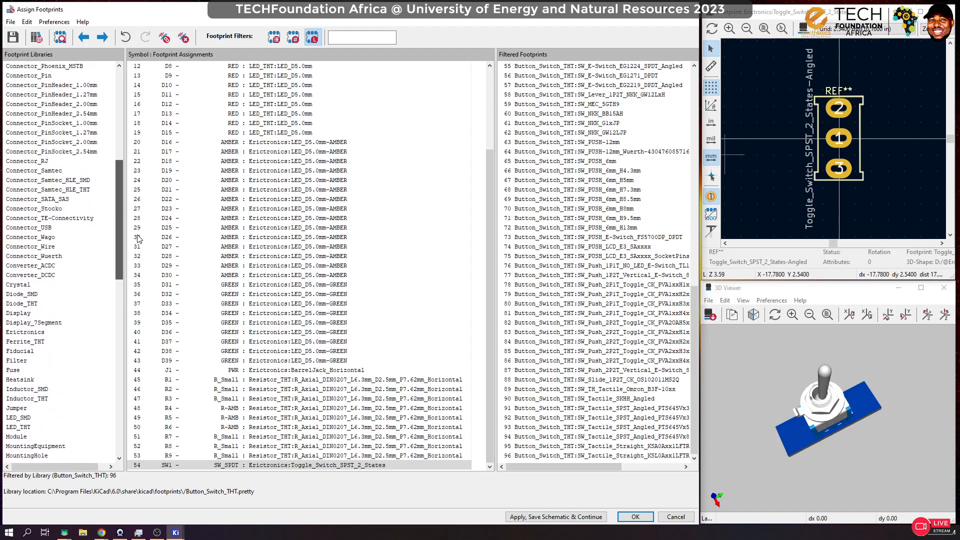
pyautogui.scroll(7, 138, 232)
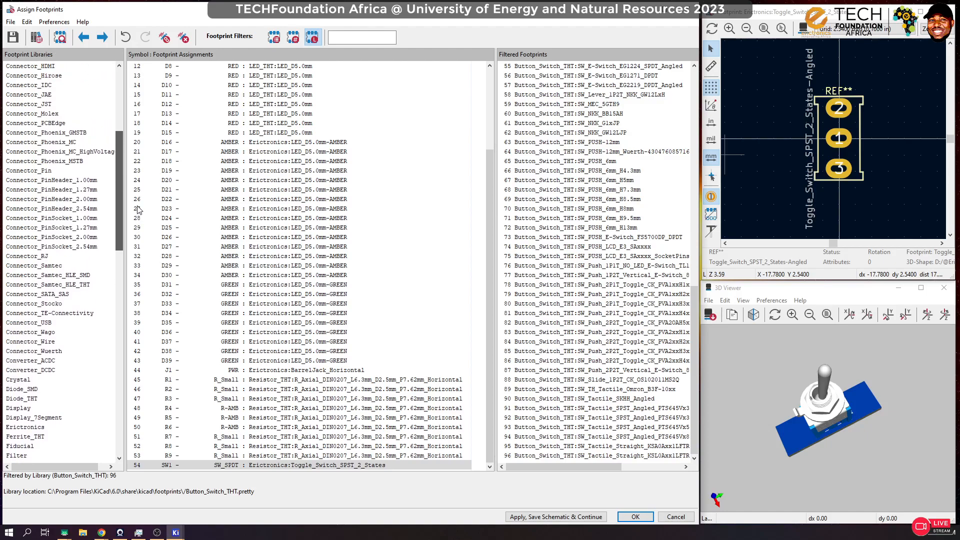
pyautogui.scroll(1, 140, 193)
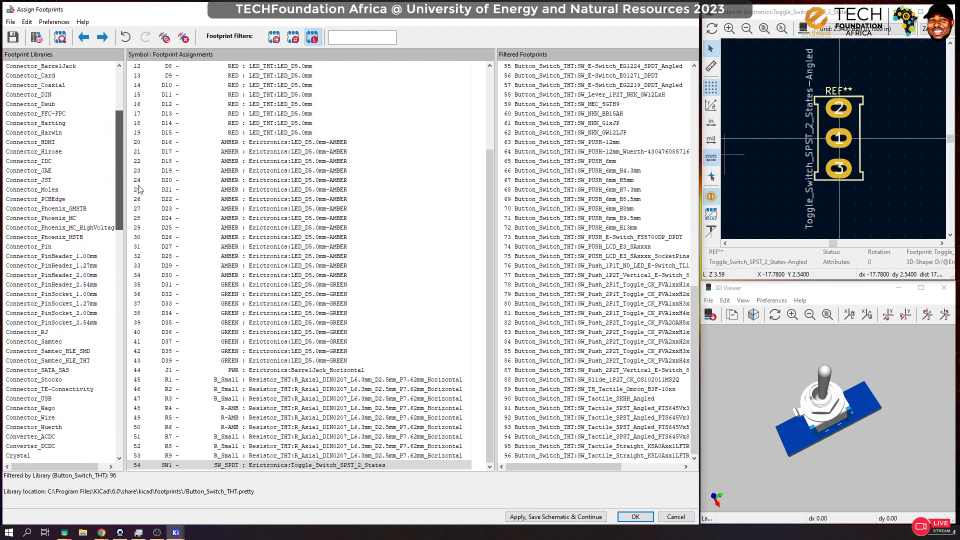
pyautogui.scroll(7, 139, 189)
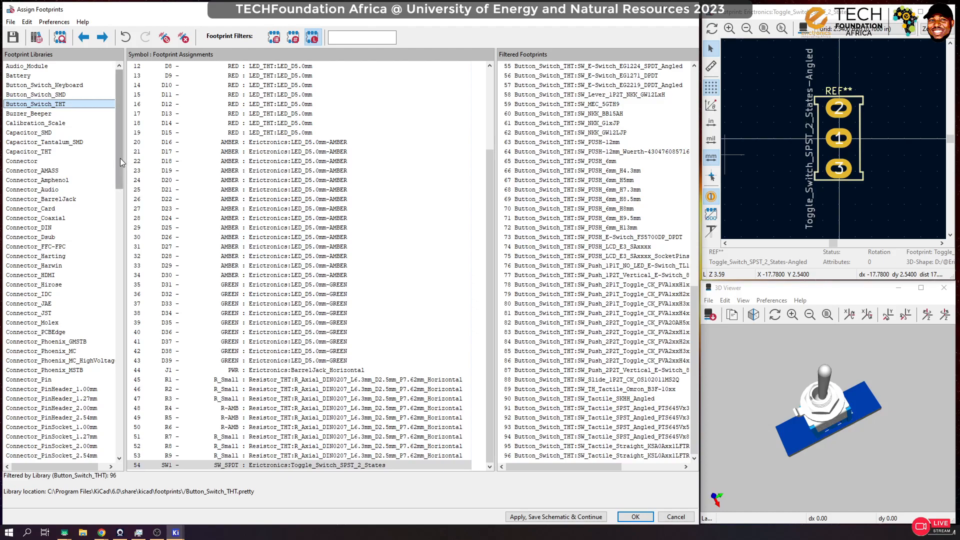
pyautogui.moveTo(120, 158); pyautogui.dragTo(127, 233)
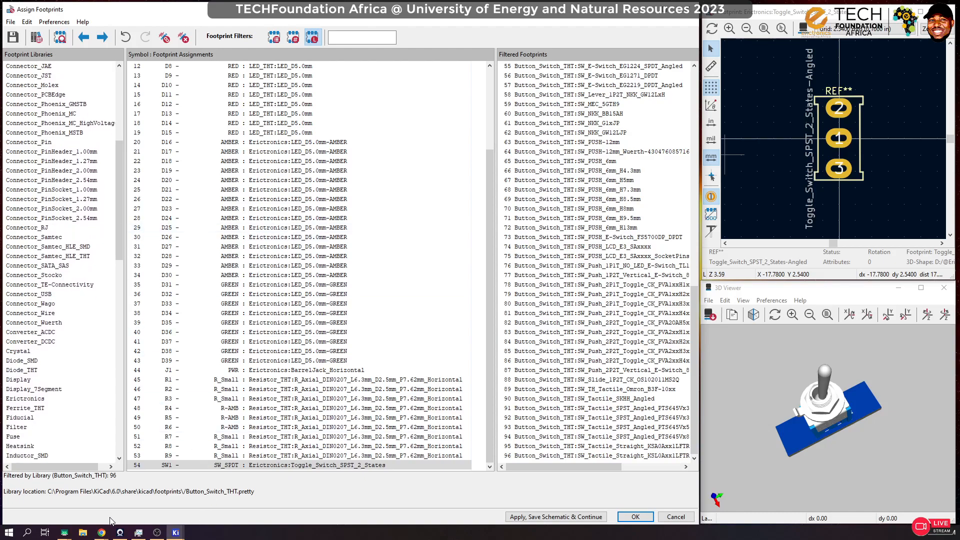
pyautogui.moveTo(101, 534)
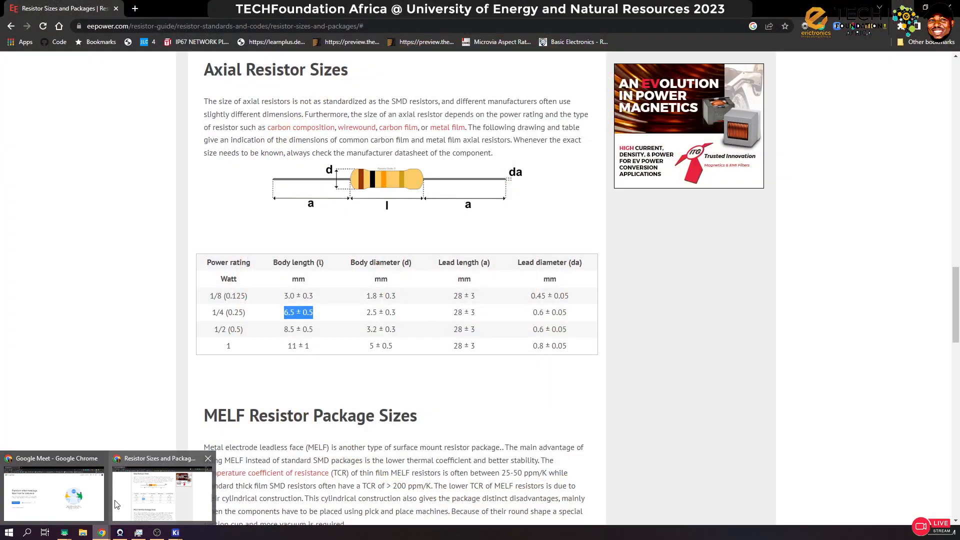
pyautogui.moveTo(95, 502)
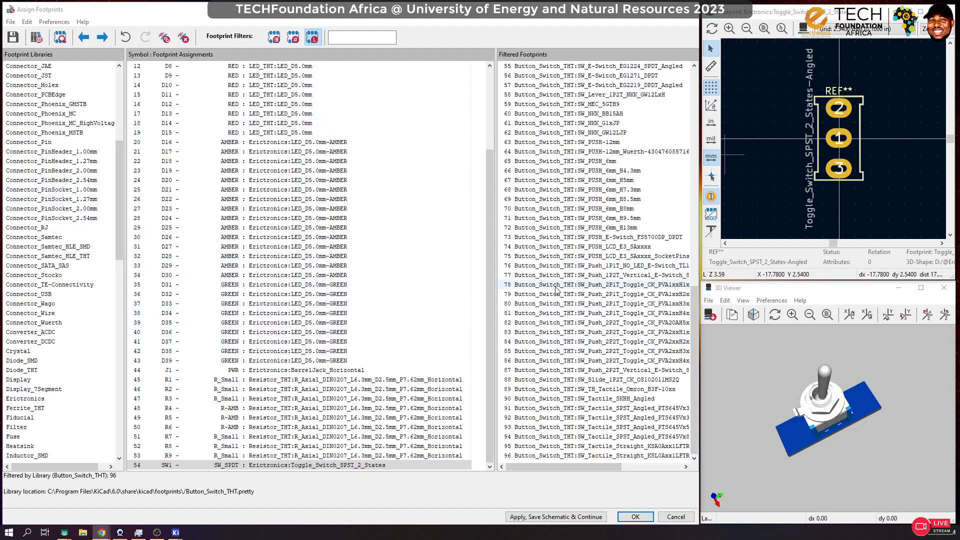
# Step: Select switch SW1 and show the footprints of the Erictronics library
pyautogui.click(241, 465)
pyautogui.scroll(9, 60, 220)
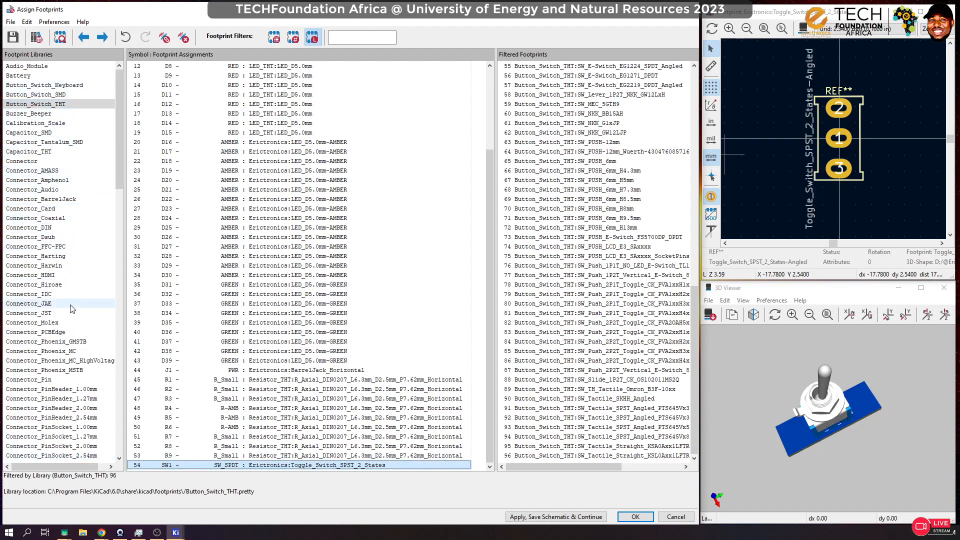
pyautogui.scroll(-1, 60, 350)
pyautogui.scroll(-6, 60, 350)
pyautogui.scroll(-3, 30, 429)
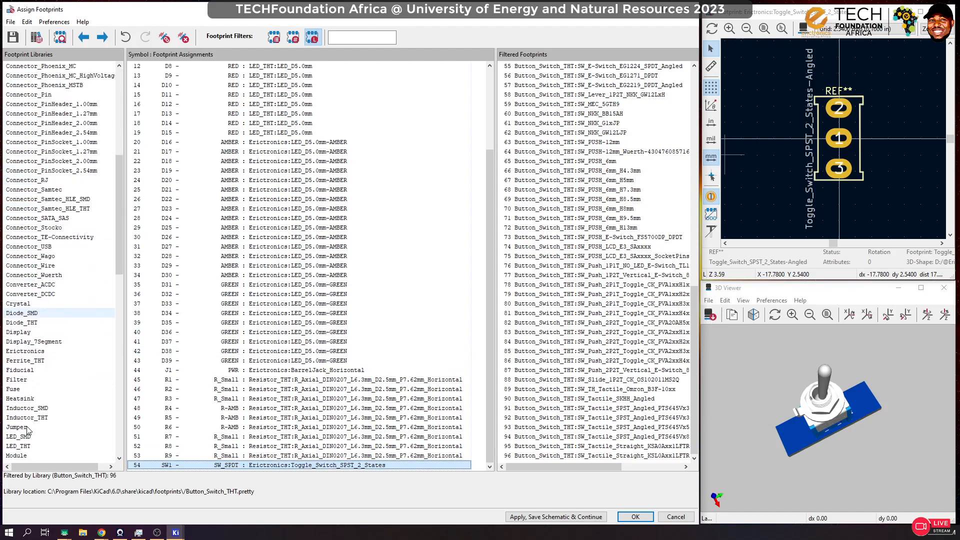
pyautogui.click(25, 350)
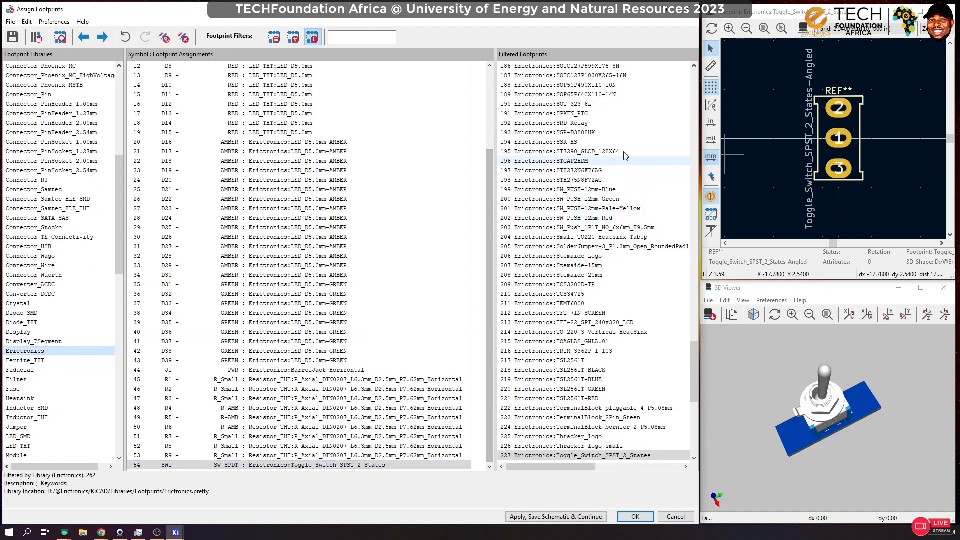
# Step: Find the toggle switch footprints in the Erictronics list and preview Toggle_Switch_SPST_2_States
pyautogui.click(576, 67)
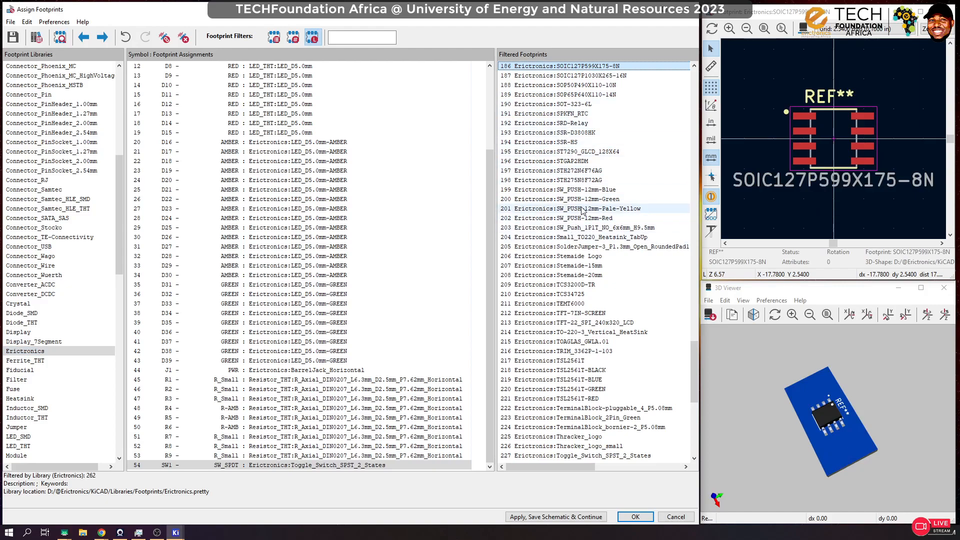
pyautogui.scroll(-6, 567, 275)
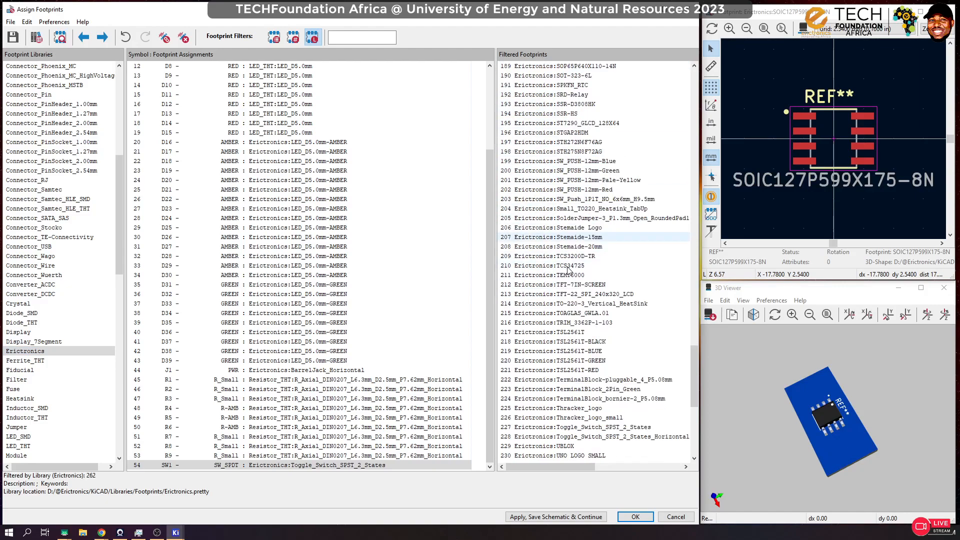
pyautogui.scroll(-4, 567, 275)
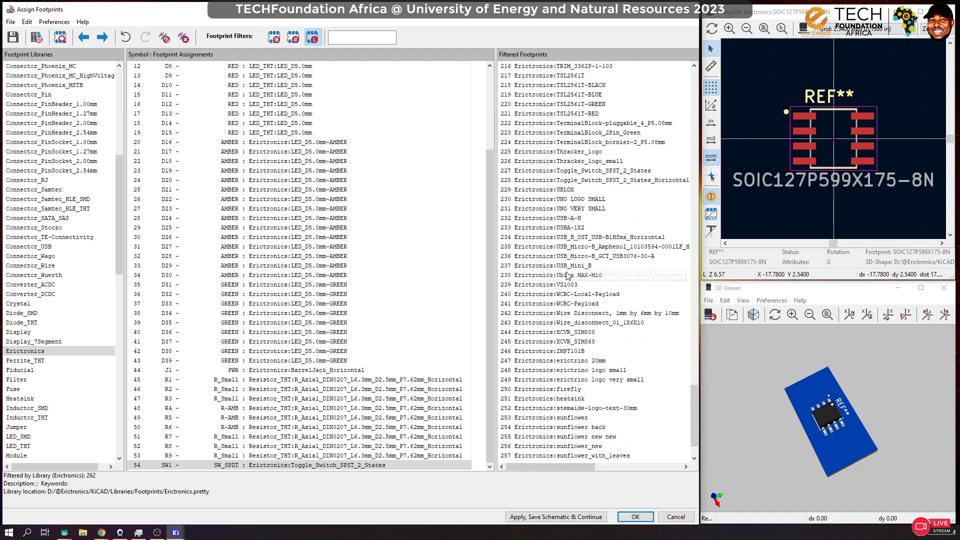
pyautogui.click(572, 181)
pyautogui.click(576, 173)
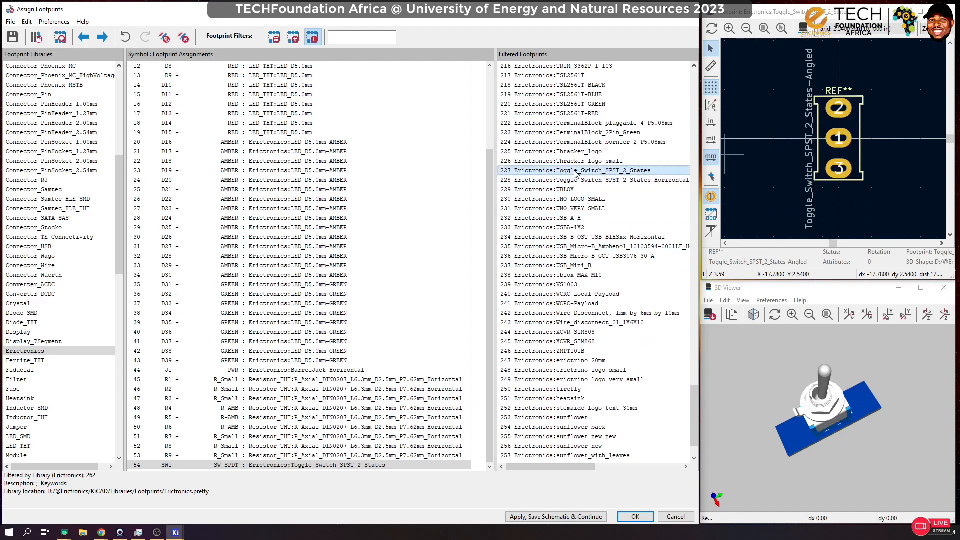
# Step: Preview the Thracker logo footprints and look through the rest of the Erictronics footprint list
pyautogui.press('Up')
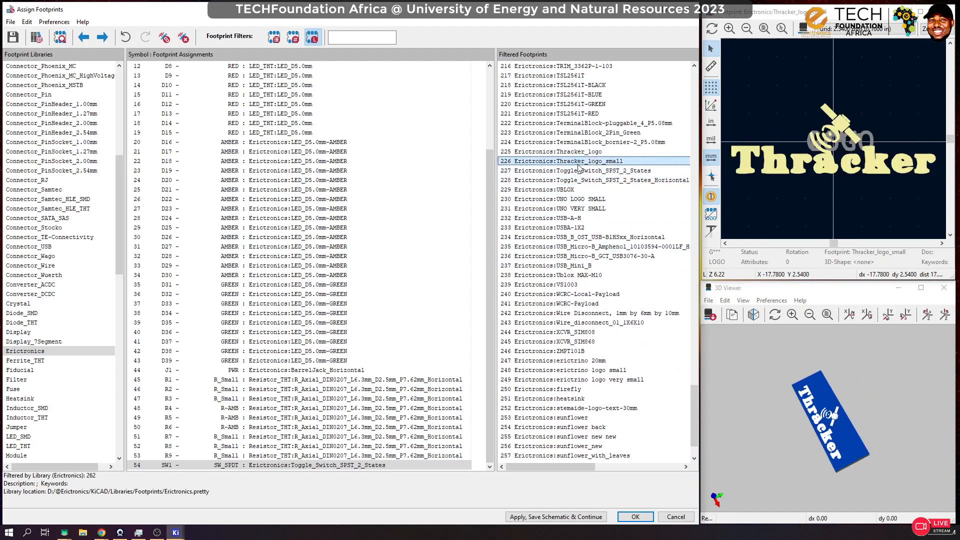
pyautogui.click(576, 151)
pyautogui.click(575, 142)
pyautogui.click(574, 152)
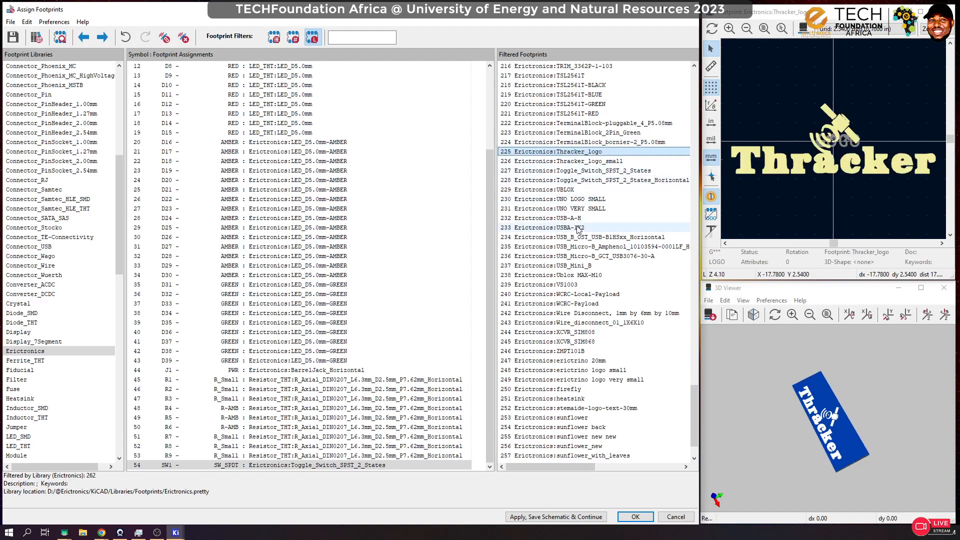
pyautogui.scroll(-2, 571, 315)
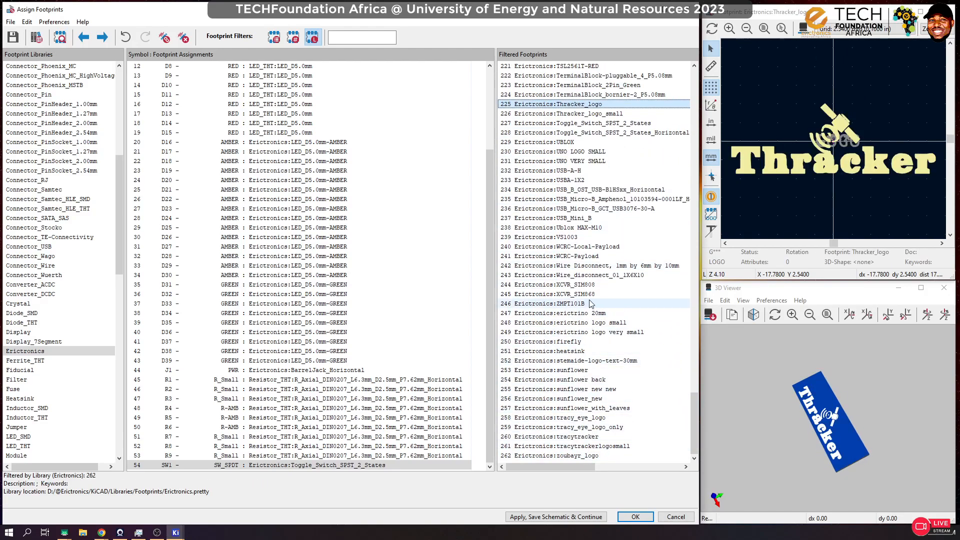
pyautogui.scroll(5, 590, 303)
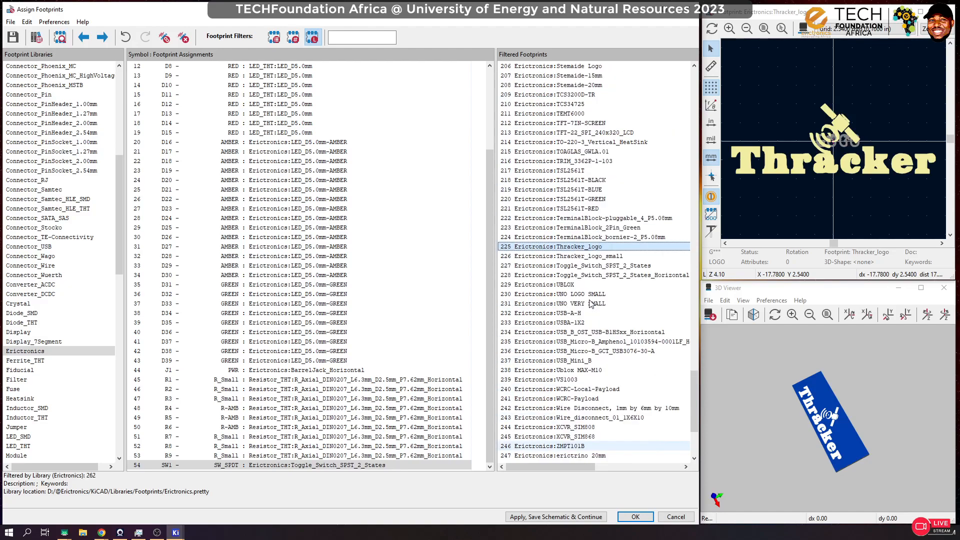
pyautogui.scroll(14, 585, 209)
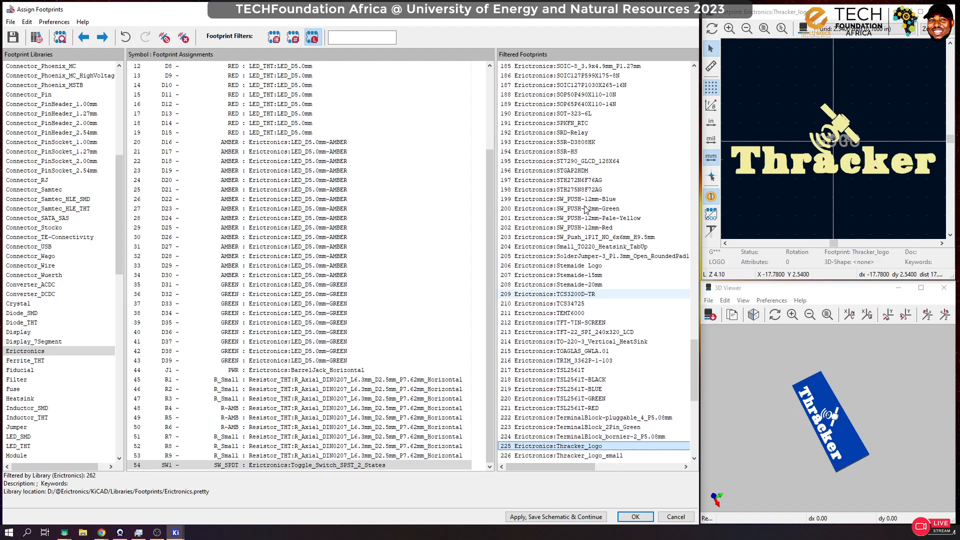
pyautogui.scroll(20, 586, 209)
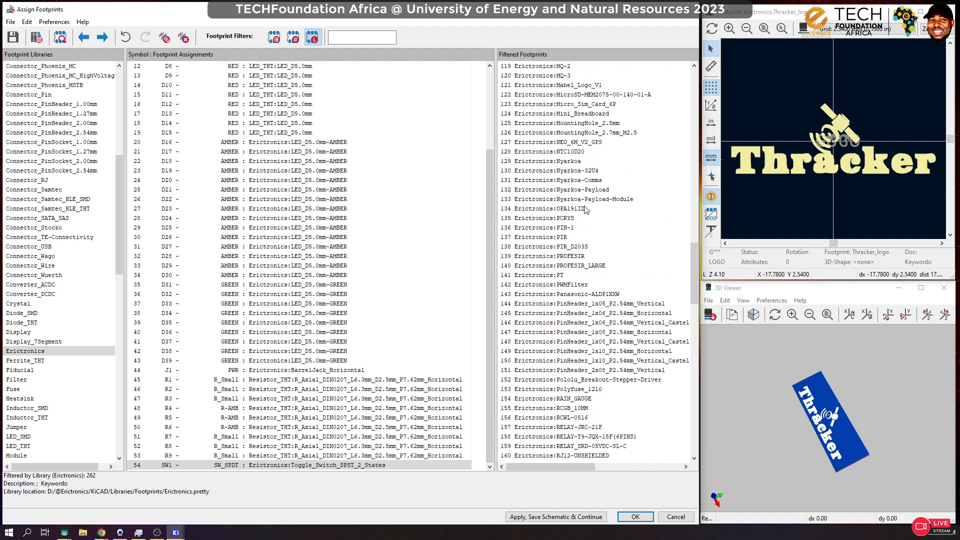
pyautogui.scroll(14, 586, 209)
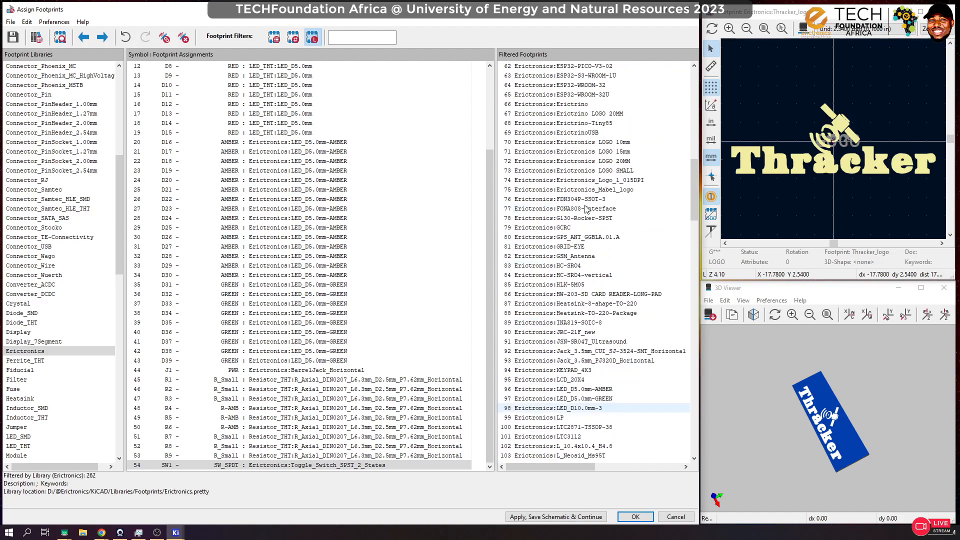
pyautogui.scroll(19, 586, 209)
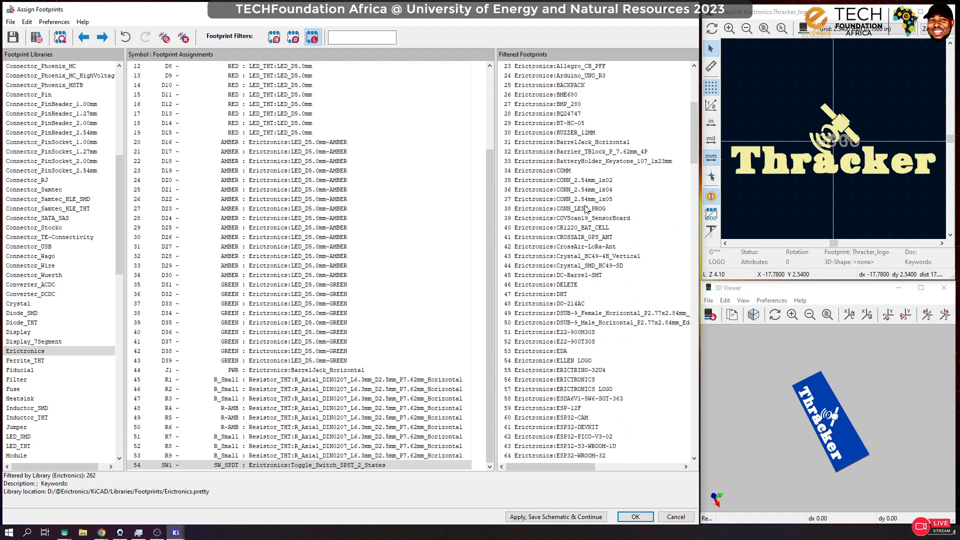
pyautogui.scroll(-9, 586, 209)
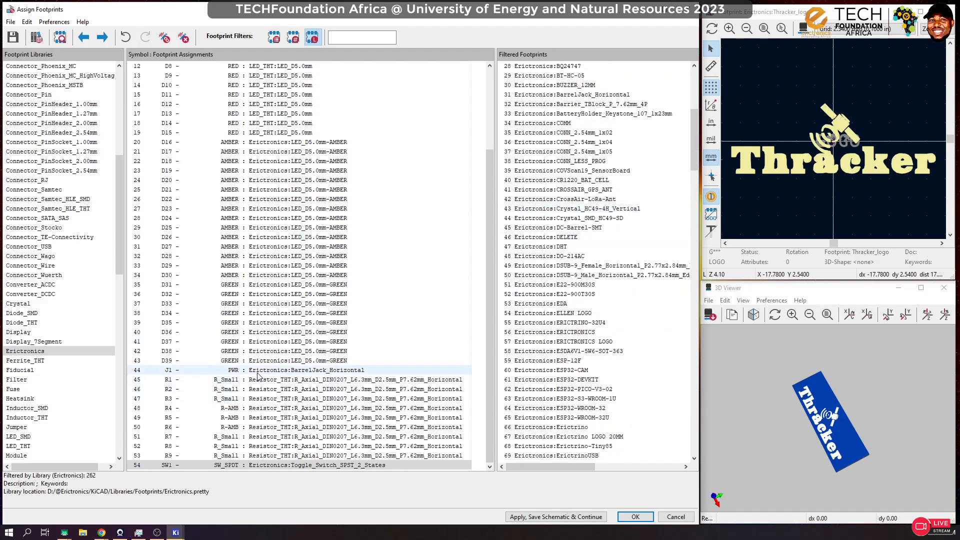
# Step: Narrow the Erictronics footprints for SW1 by turning the keyword and pin-count filters back on alongside the library filter
pyautogui.click(333, 466)
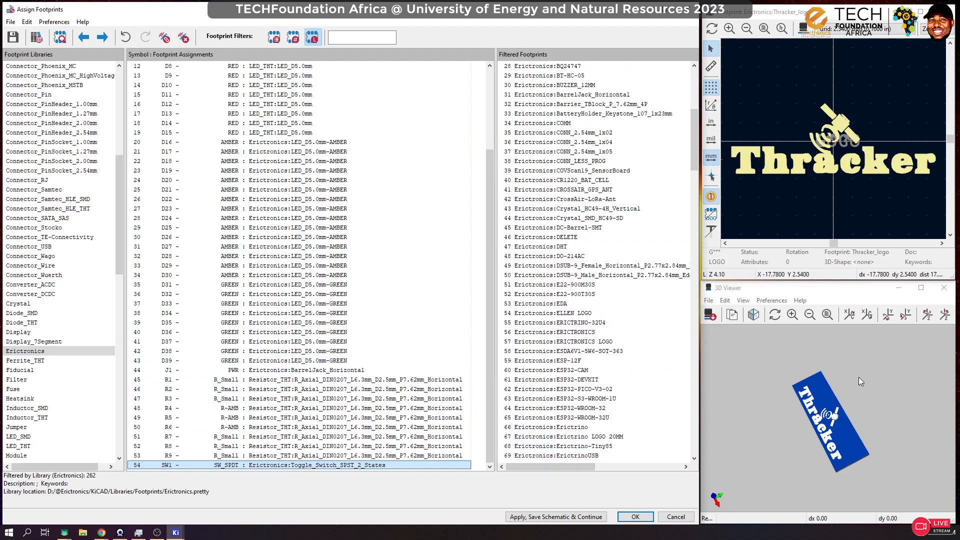
pyautogui.click(280, 42)
pyautogui.click(293, 40)
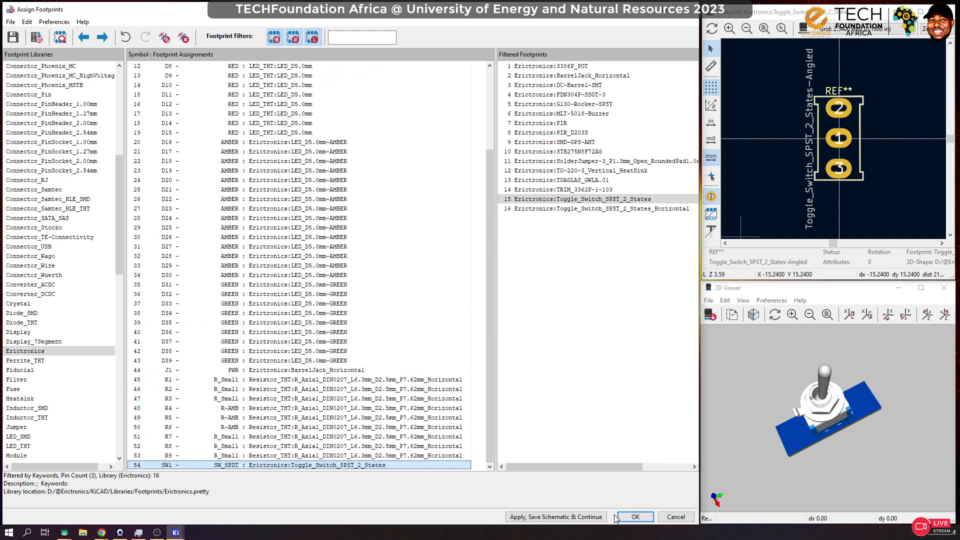
# Step: Apply the footprint assignments, save them to the schematic, and close the footprint assignment window
pyautogui.click(596, 517)
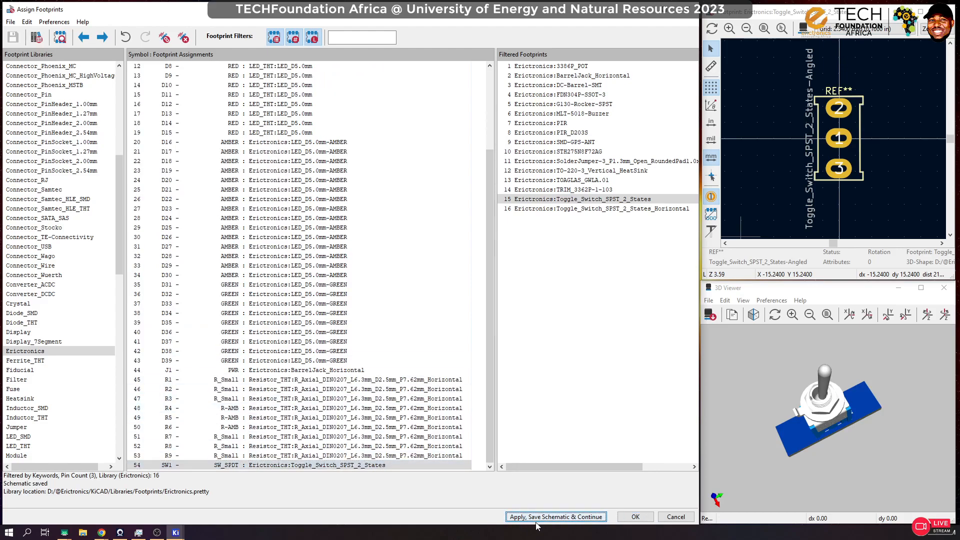
pyautogui.click(635, 517)
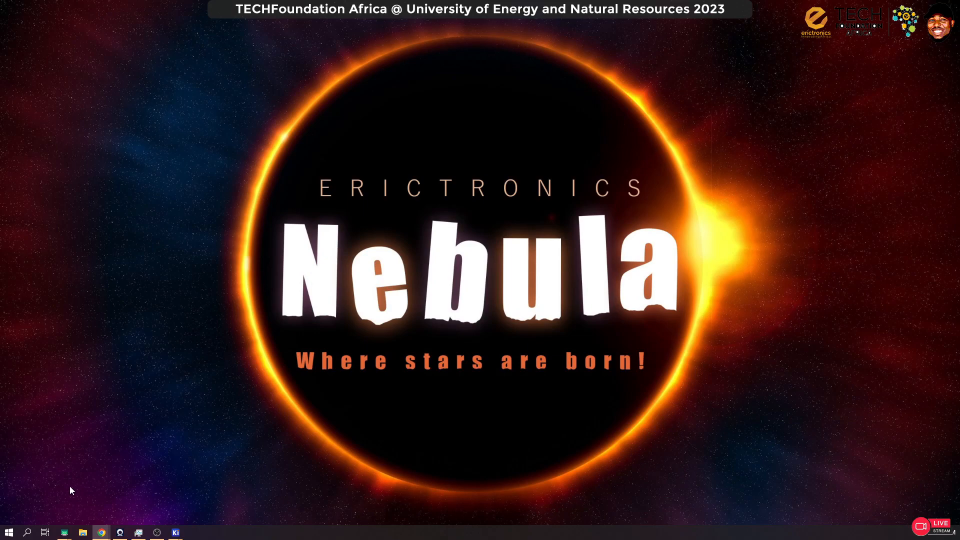
# Step: Bring the projectJoyce Schematic Editor back on screen and fit the whole sheet in view
pyautogui.moveTo(176, 532)
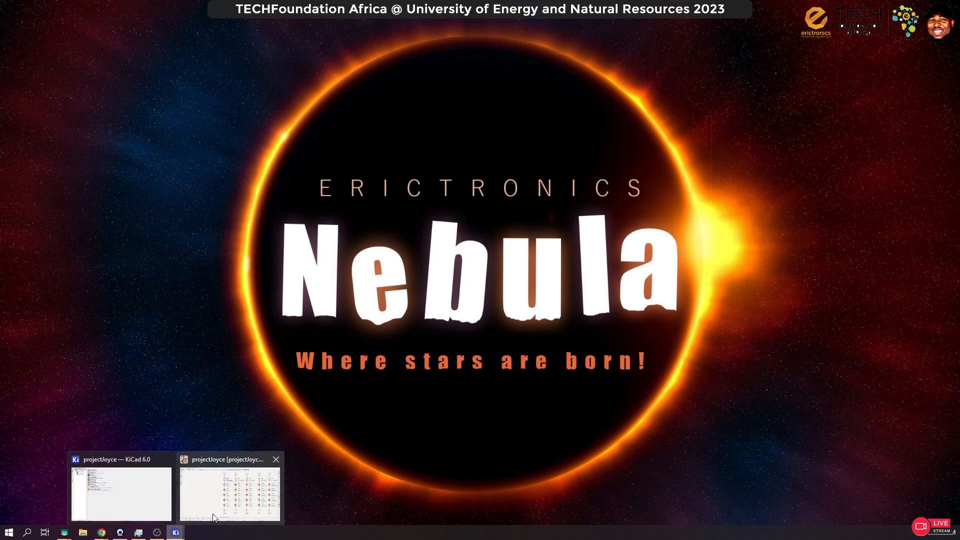
pyautogui.click(229, 488)
pyautogui.scroll(-10, 383, 325)
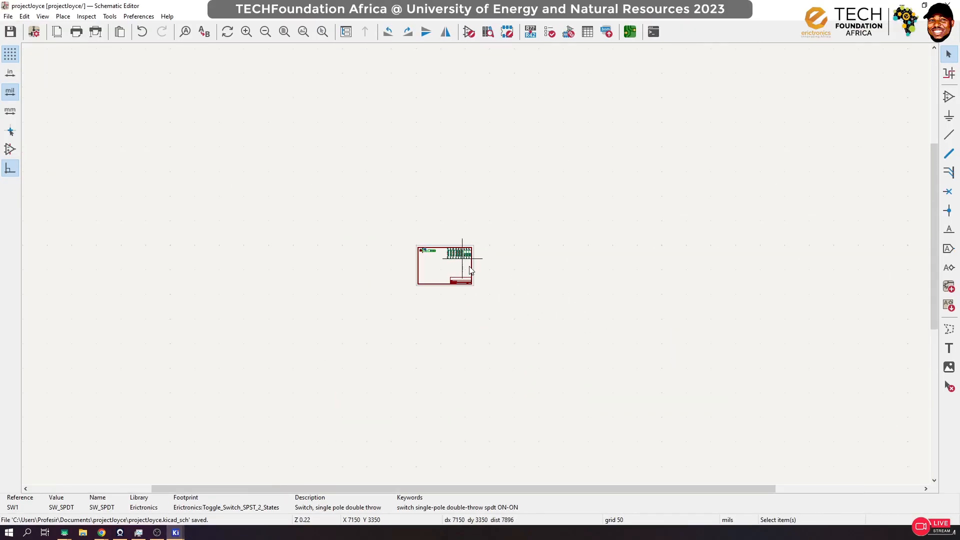
pyautogui.scroll(5, 468, 263)
pyautogui.click(303, 32)
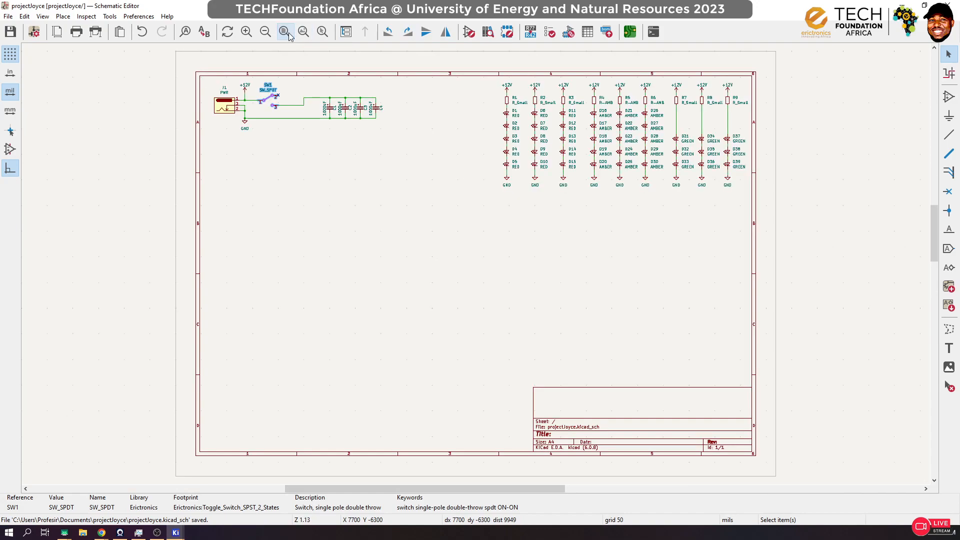
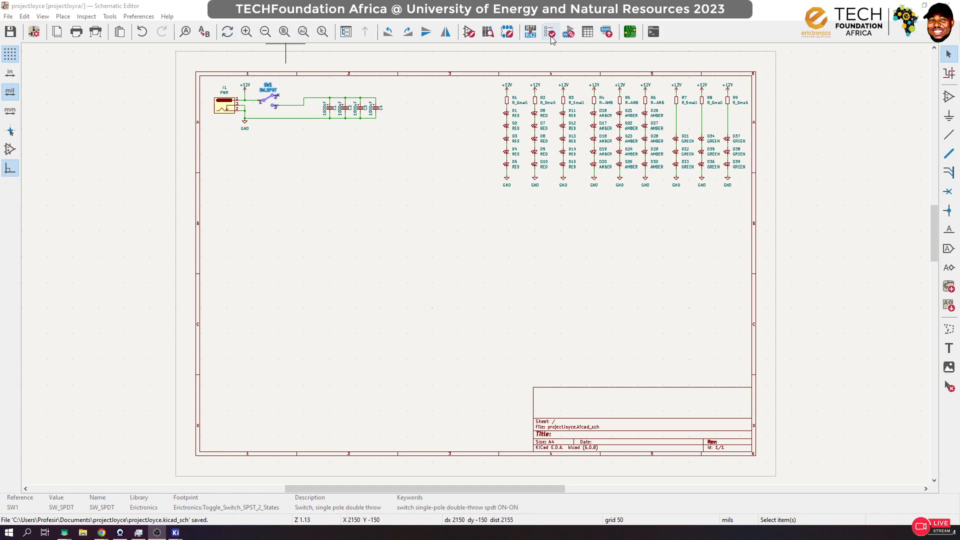
# Step: Update the PCB from the schematic, keeping the default options, and close the update dialog
pyautogui.click(103, 17)
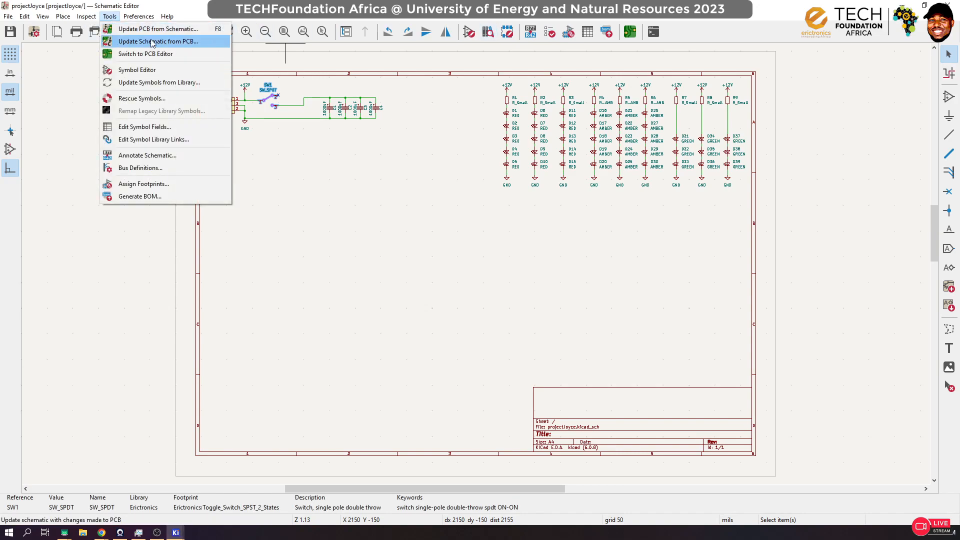
pyautogui.click(207, 29)
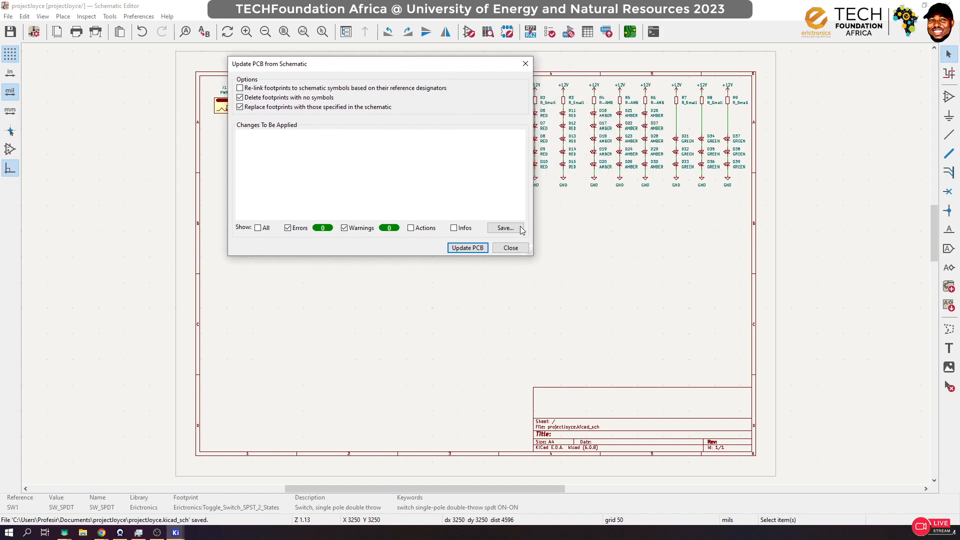
pyautogui.click(467, 248)
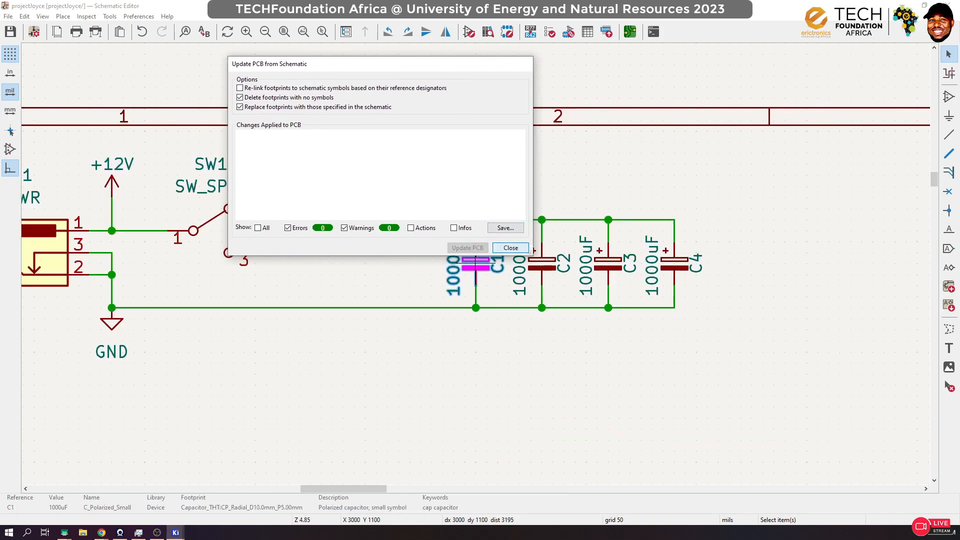
pyautogui.click(527, 248)
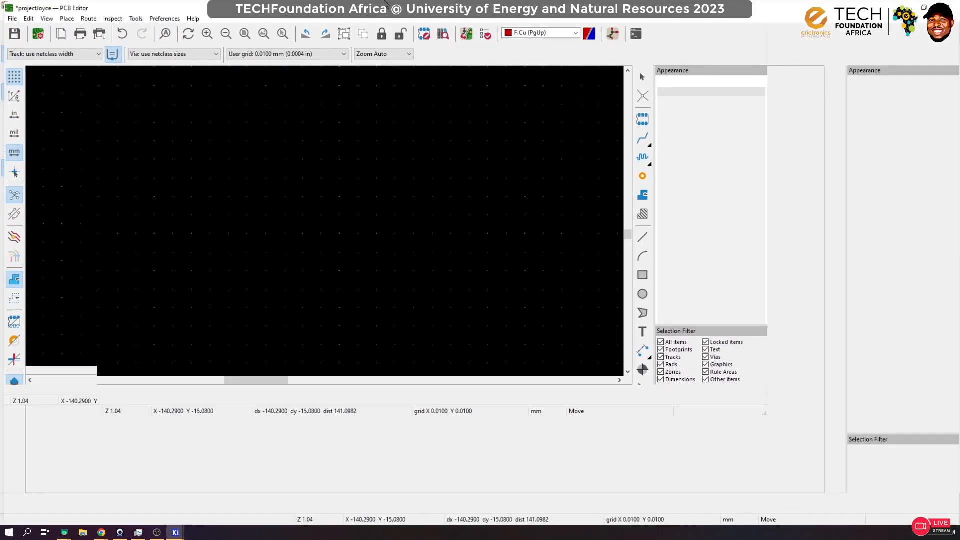
# Step: Place the imported group of footprints just outside the drawing sheet's right edge and clear the selection
pyautogui.scroll(-5, 362, 287)
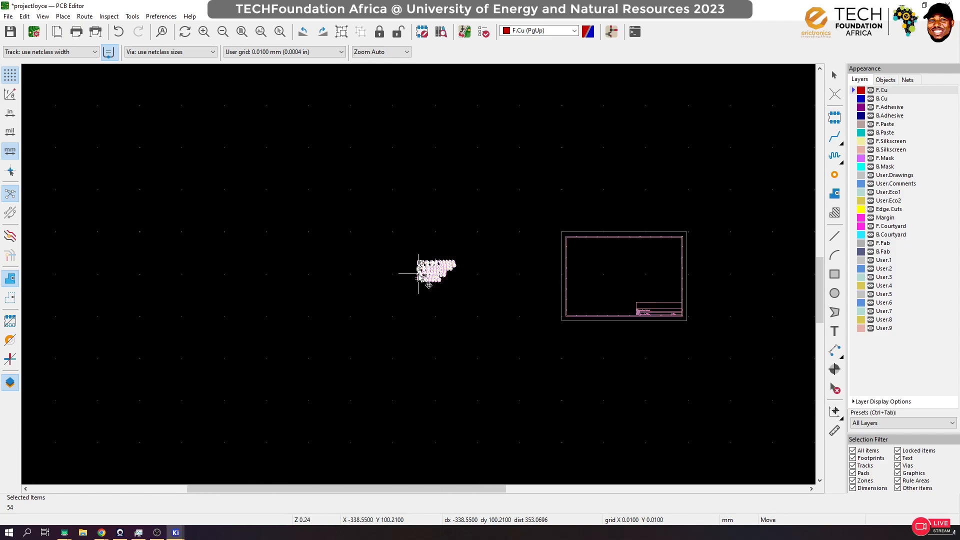
pyautogui.scroll(1, 608, 289)
pyautogui.scroll(2, 418, 274)
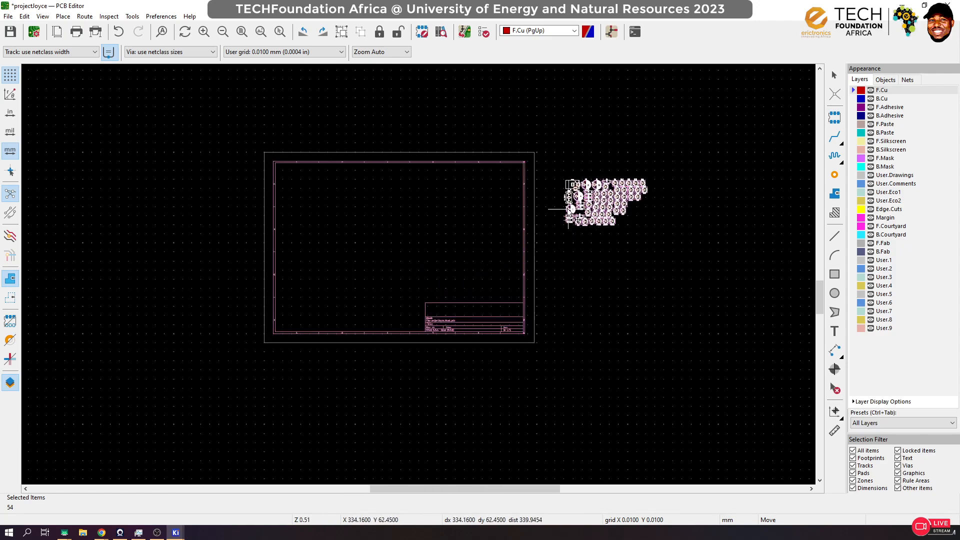
pyautogui.click(559, 200)
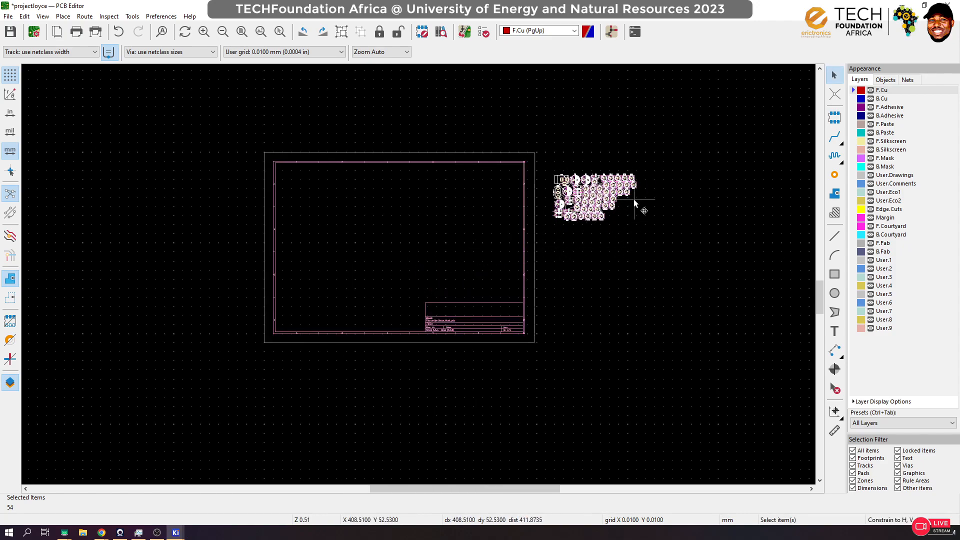
pyautogui.scroll(5, 634, 199)
pyautogui.press('Escape')
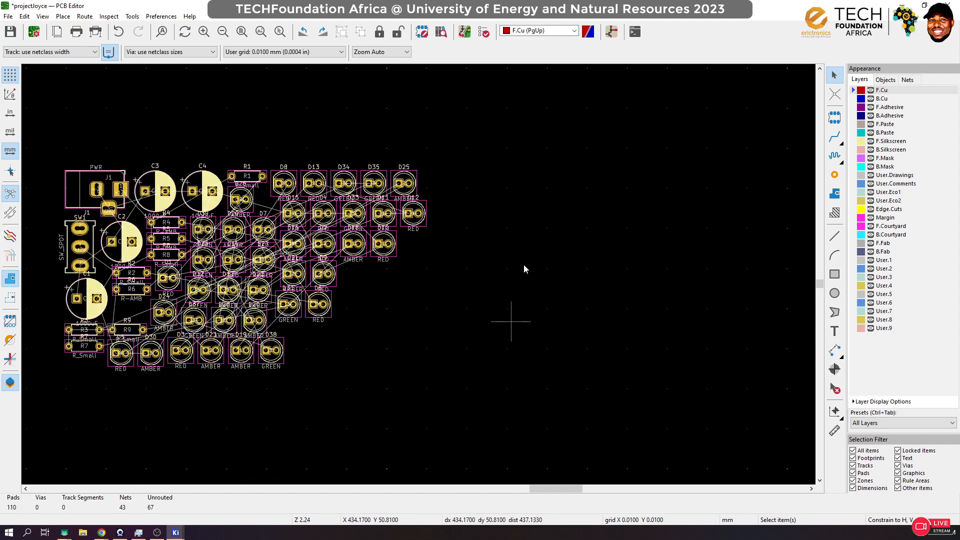
# Step: Examine the unarranged components in a maximized 3D view from a tilted angle, and close the viewer
pyautogui.click(43, 17)
pyautogui.click(64, 51)
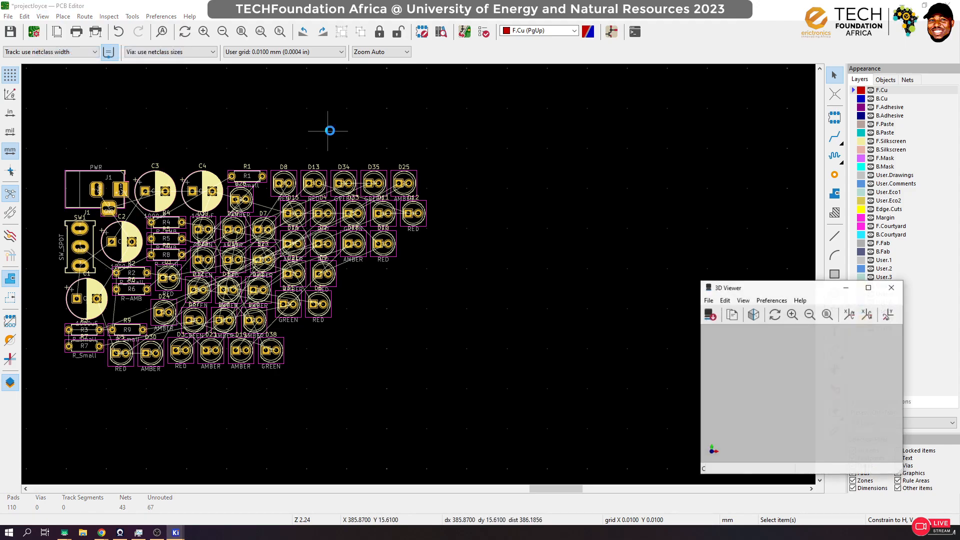
pyautogui.click(868, 288)
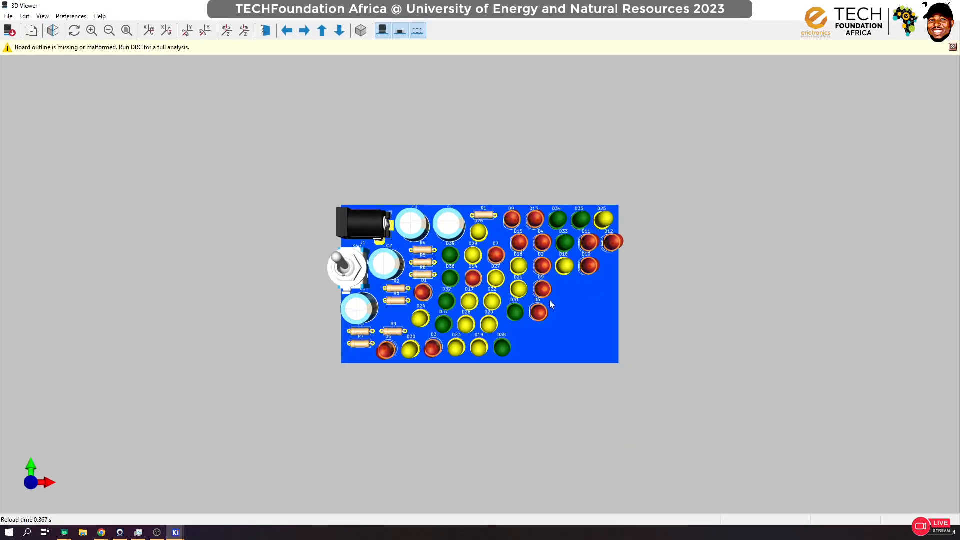
pyautogui.moveTo(550, 304); pyautogui.dragTo(444, 163)
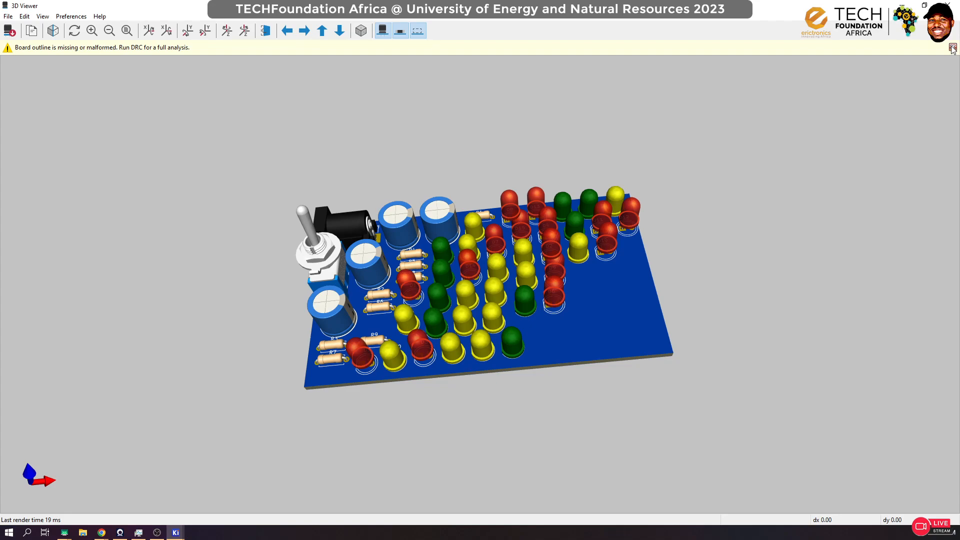
pyautogui.click(952, 7)
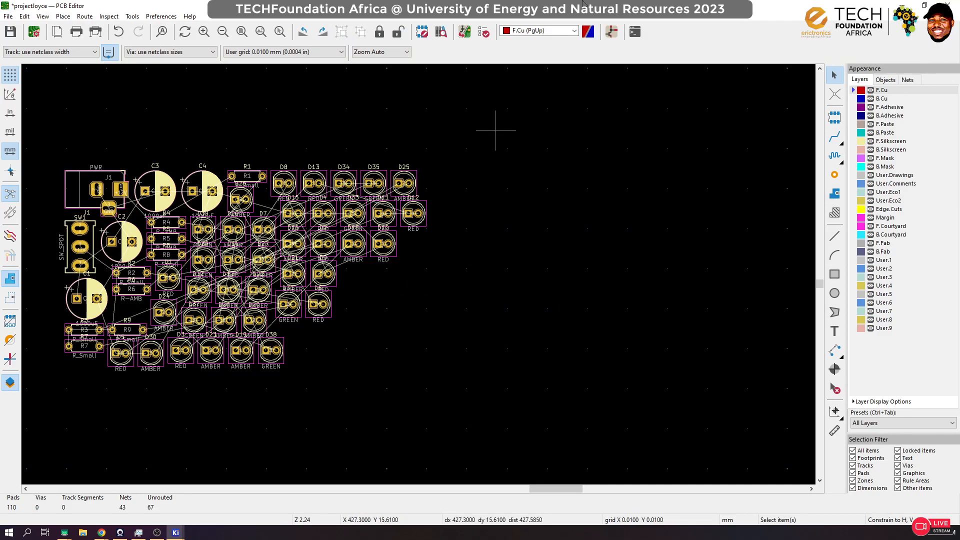
# Step: Arrange the schematic and board editors side by side and hide the board's layer appearance manager
pyautogui.doubleClick(538, 4)
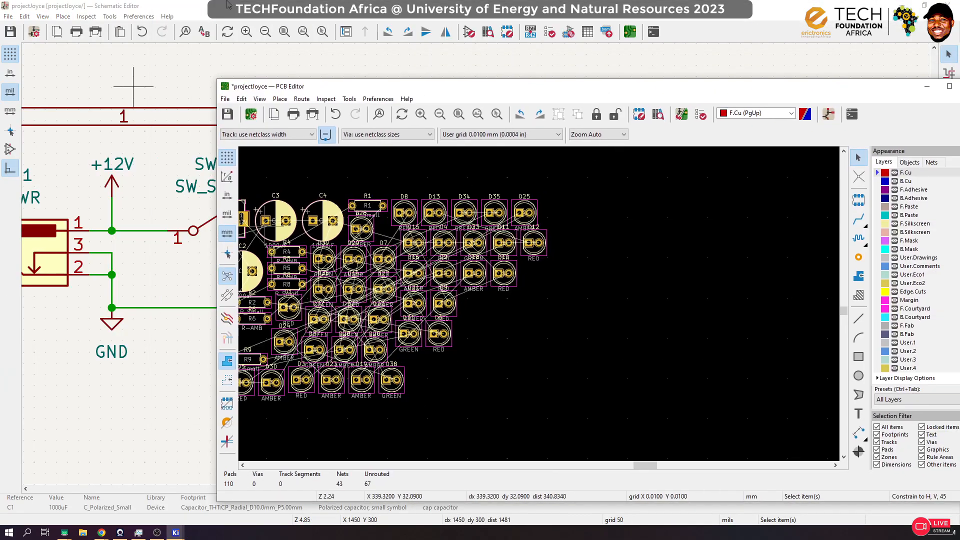
pyautogui.moveTo(368, 10); pyautogui.dragTo(1, 295)
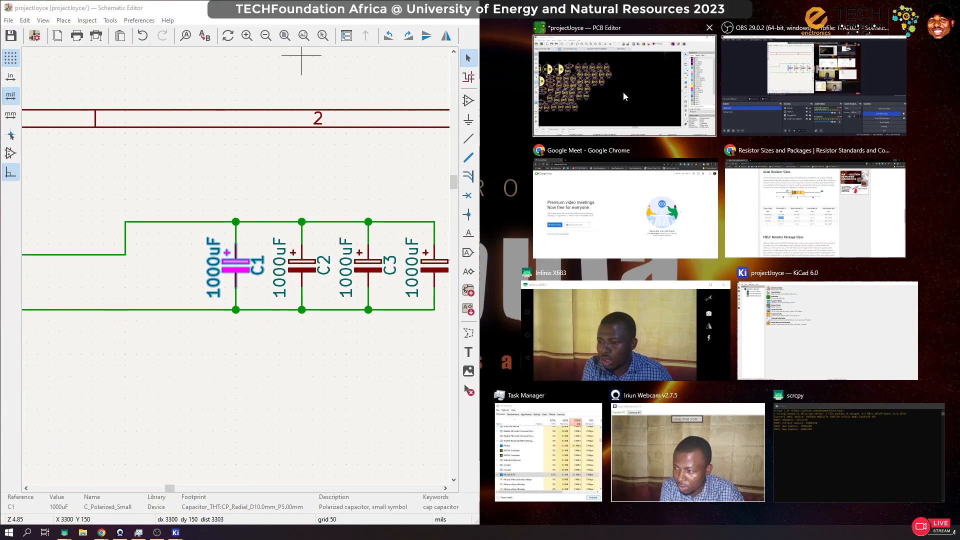
pyautogui.click(623, 92)
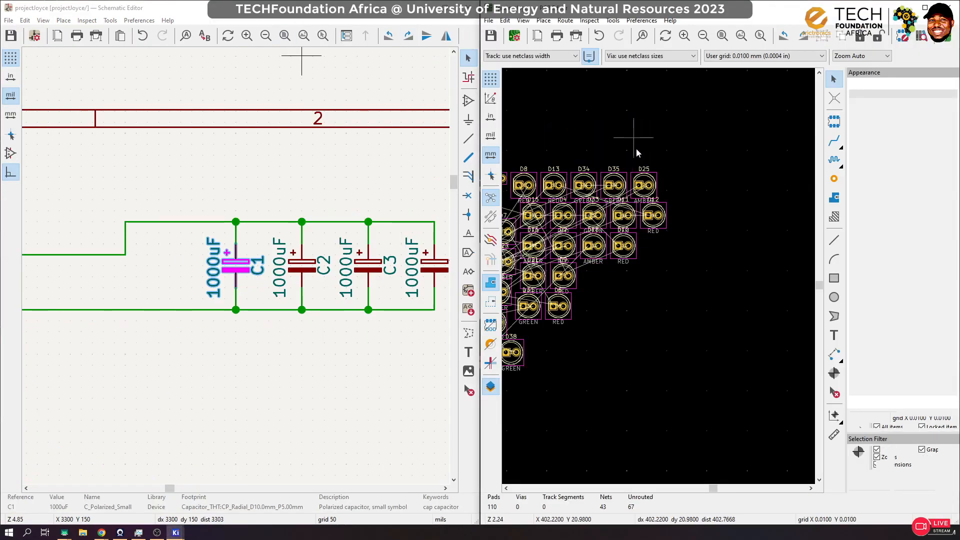
pyautogui.click(491, 386)
# Step: Move the J1 barrel jack into the left part of the drawing sheet, rotated to -90 degrees
pyautogui.scroll(-5, 690, 286)
pyautogui.scroll(1, 715, 278)
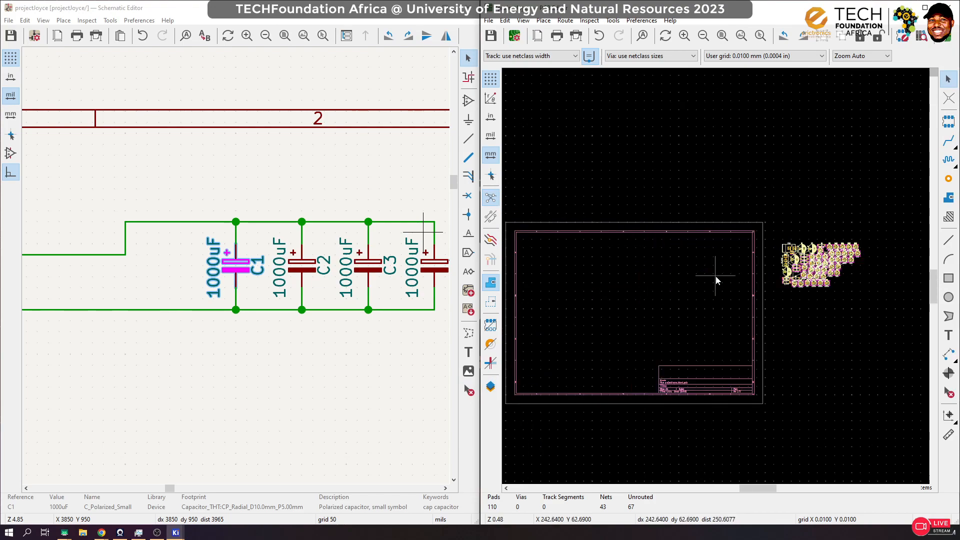
pyautogui.scroll(2, 713, 278)
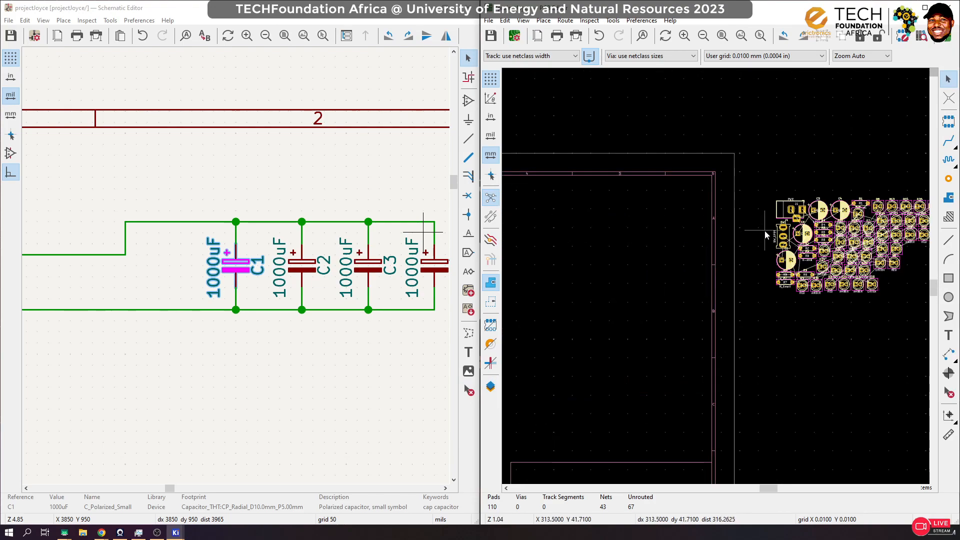
pyautogui.click(781, 216)
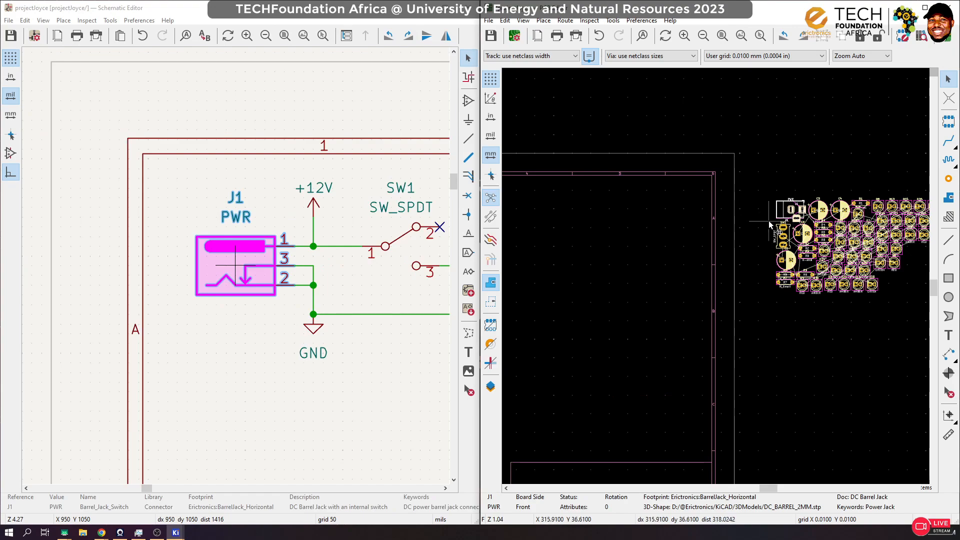
pyautogui.press('m')
pyautogui.scroll(-4, 703, 244)
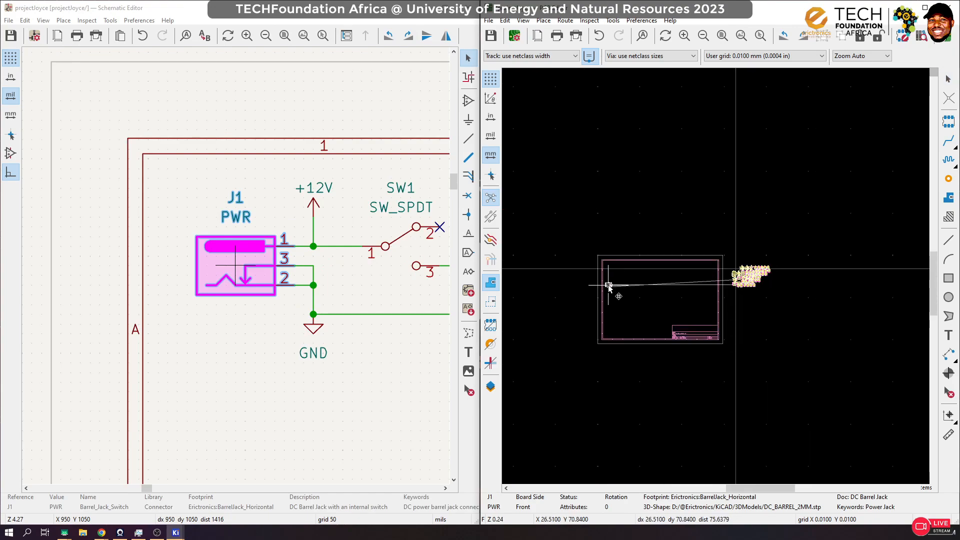
pyautogui.scroll(2, 608, 287)
pyautogui.scroll(2, 716, 277)
pyautogui.press('r')
pyautogui.press('r')
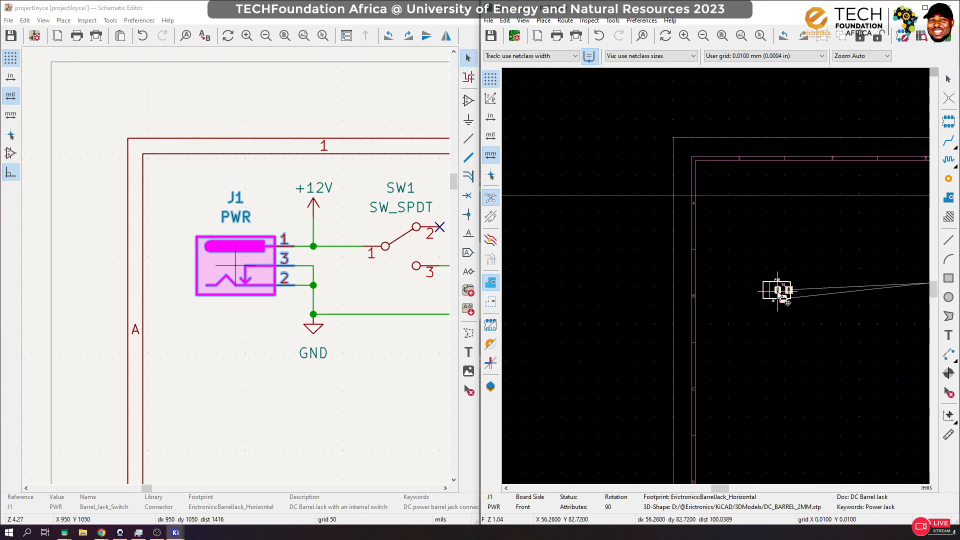
pyautogui.press('r')
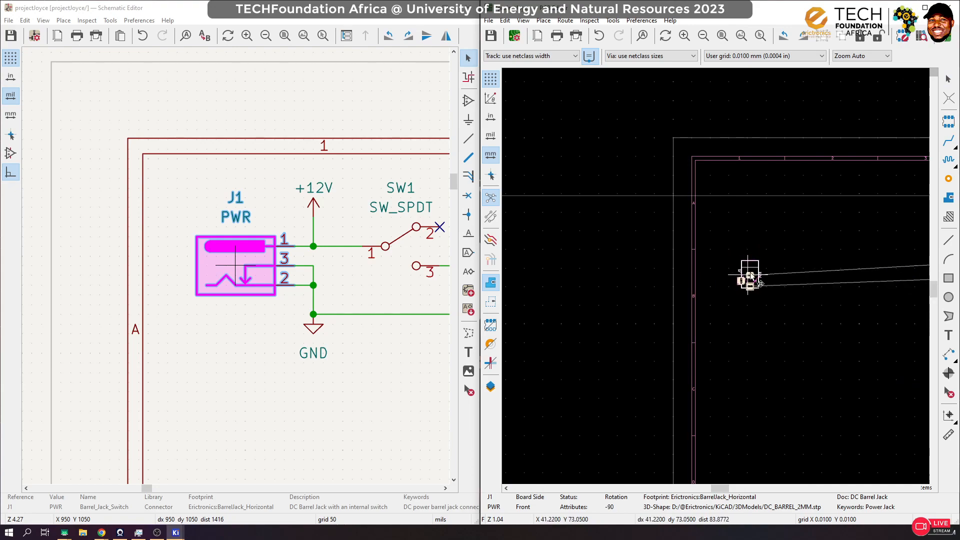
pyautogui.click(755, 274)
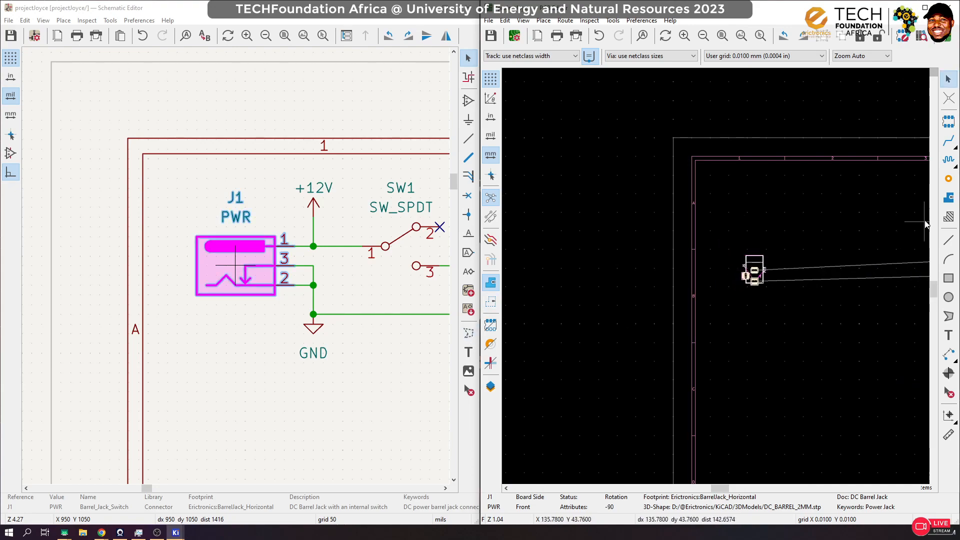
# Step: Pick switch SW1 from the schematic and place its footprint directly to the right of J1 on the board
pyautogui.click(411, 237)
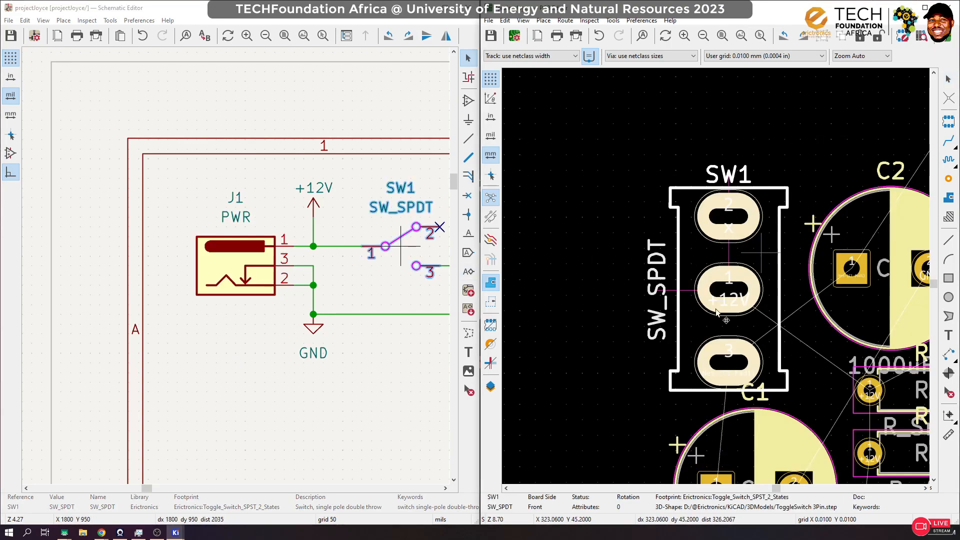
pyautogui.scroll(-10, 760, 253)
pyautogui.scroll(10, 698, 281)
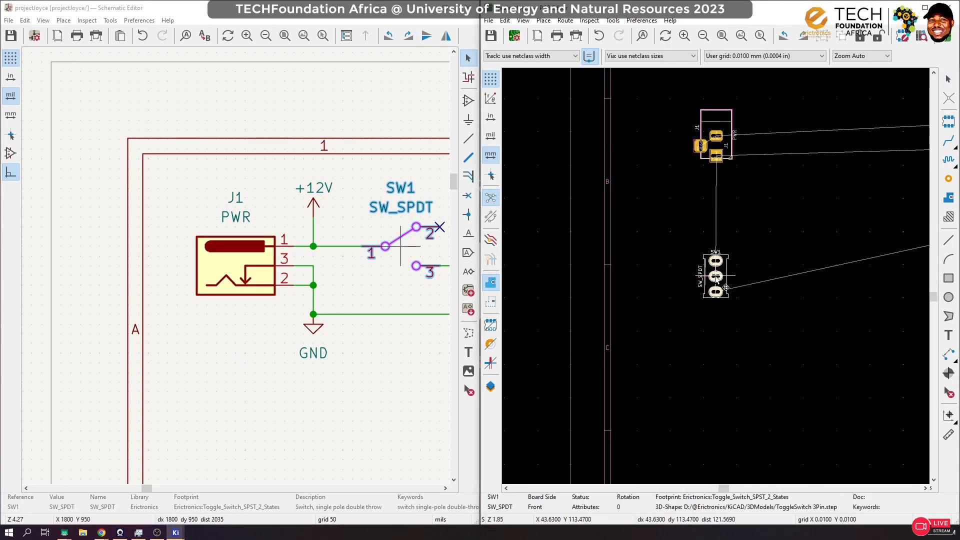
pyautogui.moveTo(716, 278); pyautogui.dragTo(747, 276)
pyautogui.click(863, 249)
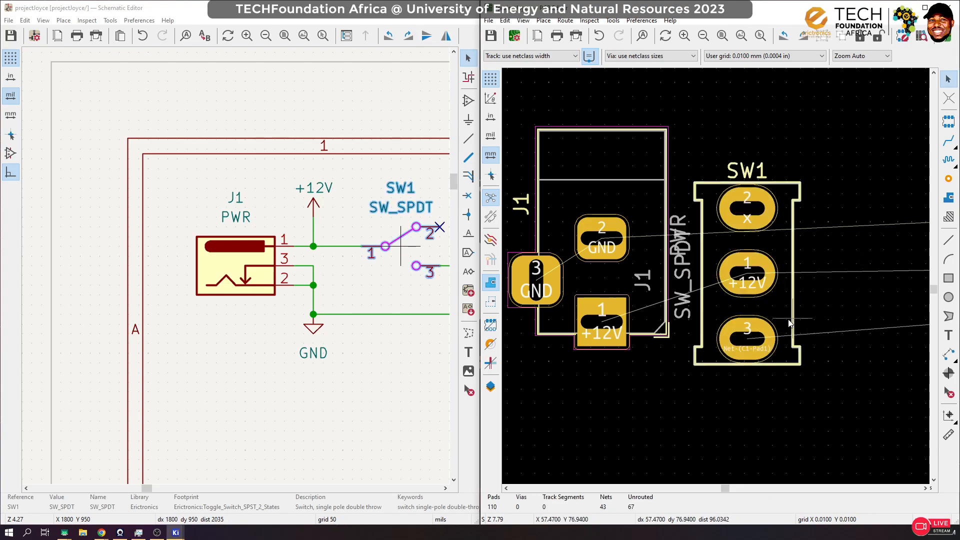
# Step: Pick capacitor C1 from the schematic and place its footprint below J1 on the board, rotated to 90 degrees
pyautogui.scroll(-3, 785, 320)
pyautogui.scroll(-3, 716, 283)
pyautogui.scroll(-2, 313, 325)
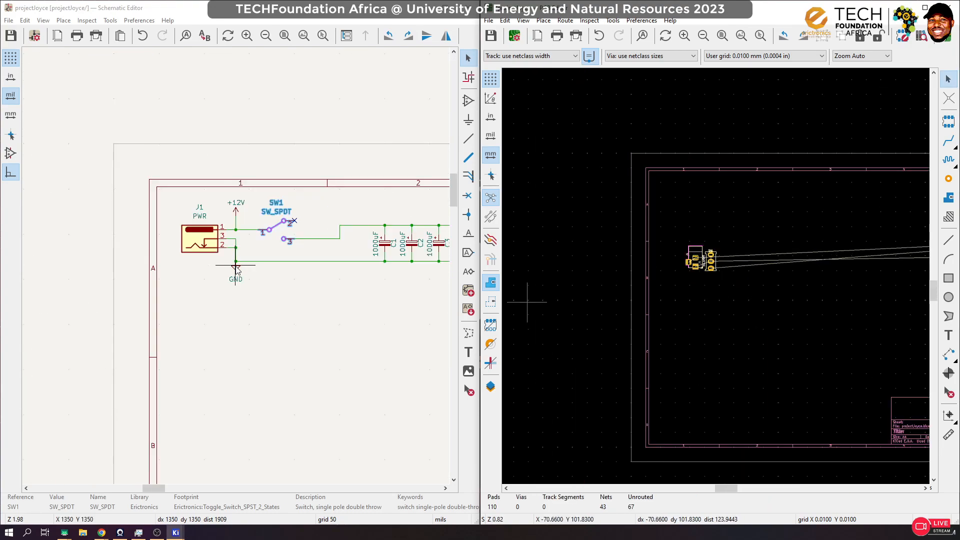
pyautogui.scroll(-1, 363, 230)
pyautogui.scroll(2, 286, 279)
pyautogui.scroll(2, 235, 269)
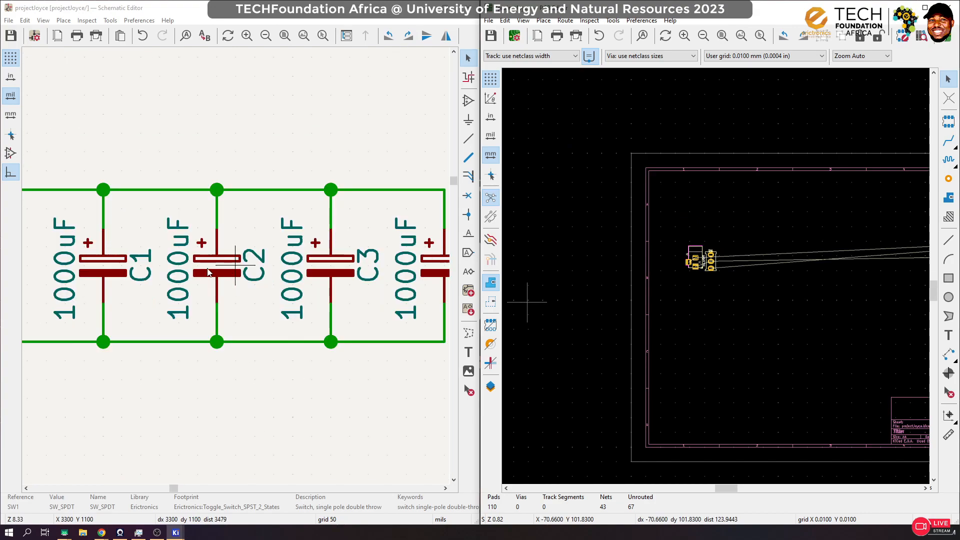
pyautogui.click(102, 269)
pyautogui.click(758, 242)
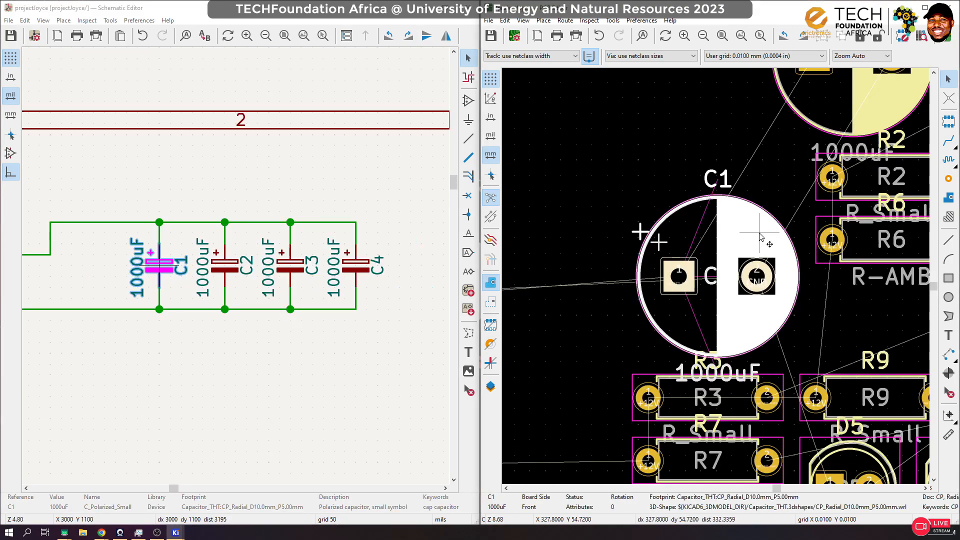
pyautogui.scroll(-5, 760, 237)
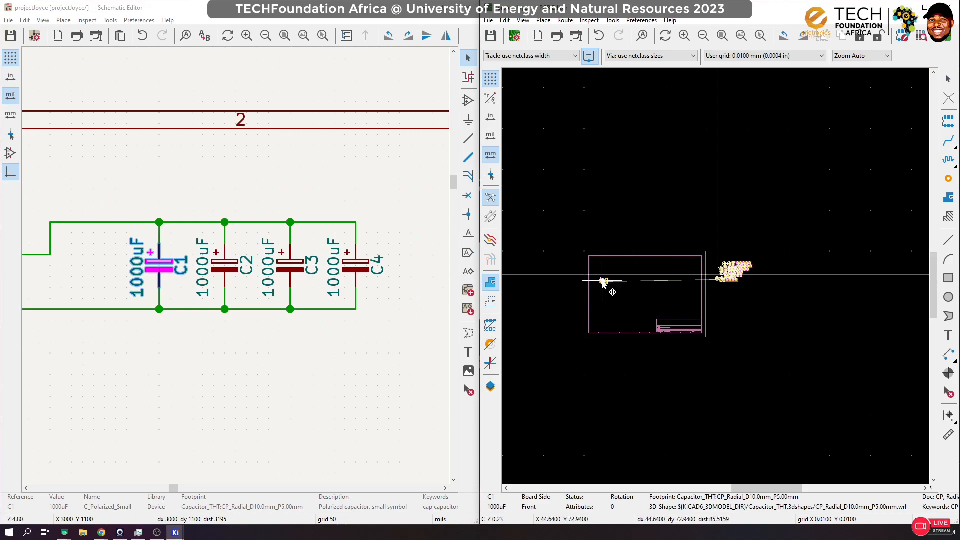
pyautogui.press('r')
pyautogui.scroll(3, 715, 280)
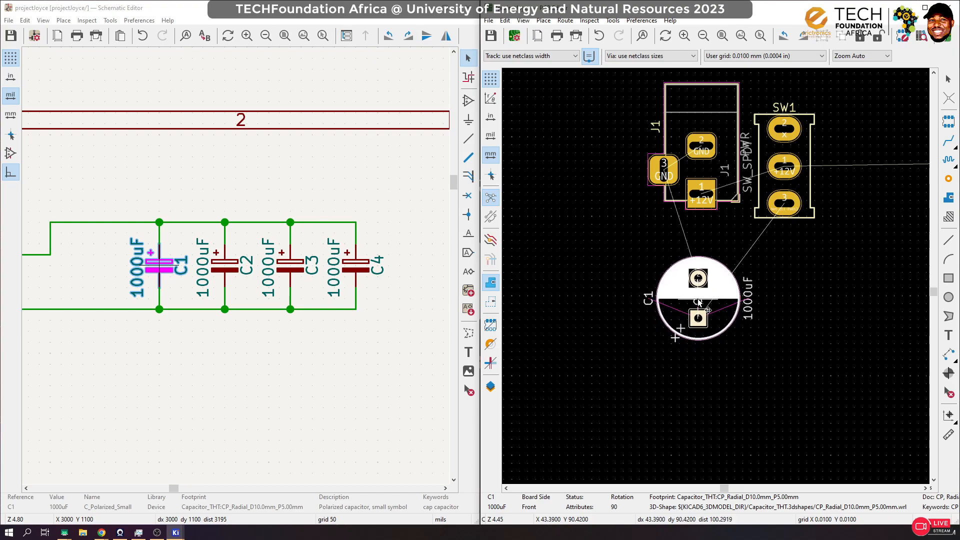
pyautogui.click(698, 302)
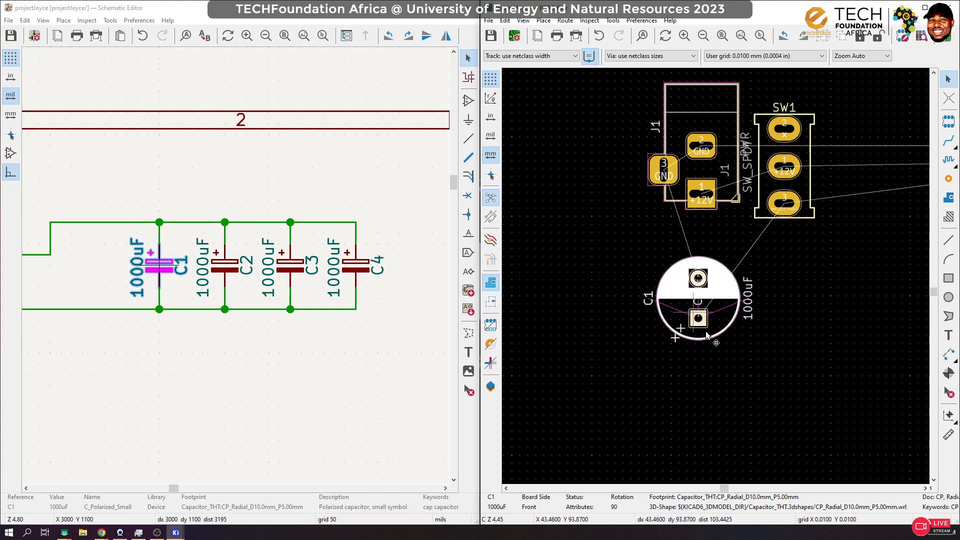
# Step: Pick capacitor C2 from the schematic and place its footprint right beside C1, rotated to match C1's orientation
pyautogui.click(220, 269)
pyautogui.scroll(-8, 727, 300)
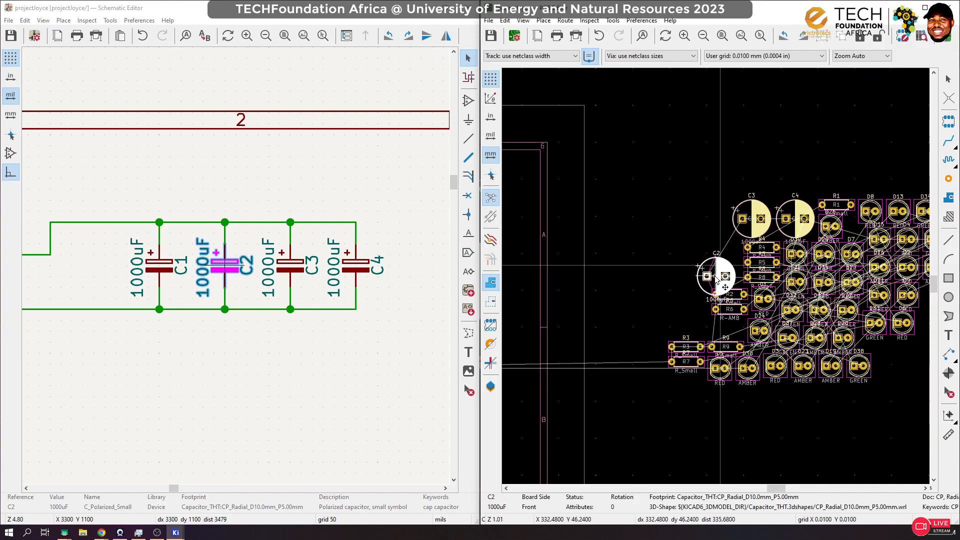
pyautogui.scroll(8, 715, 276)
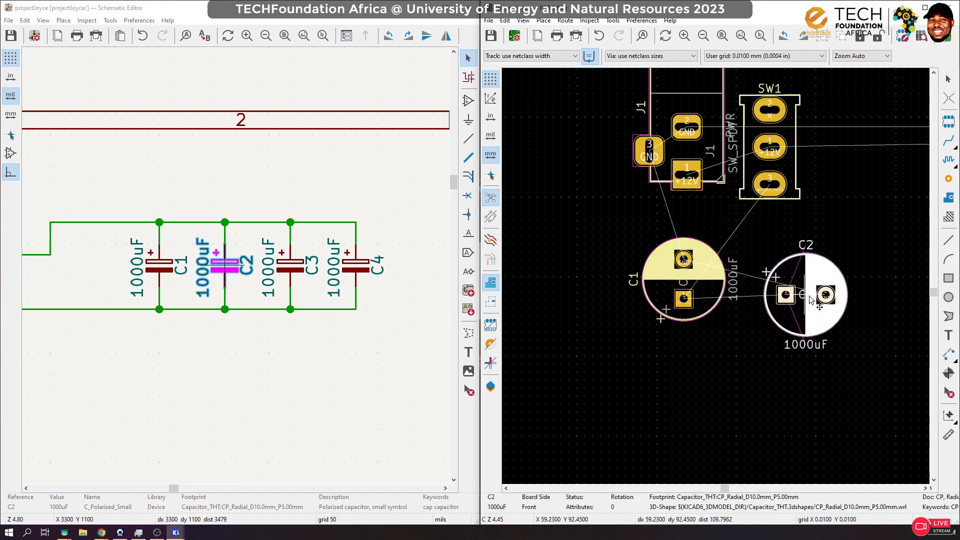
pyautogui.press('r')
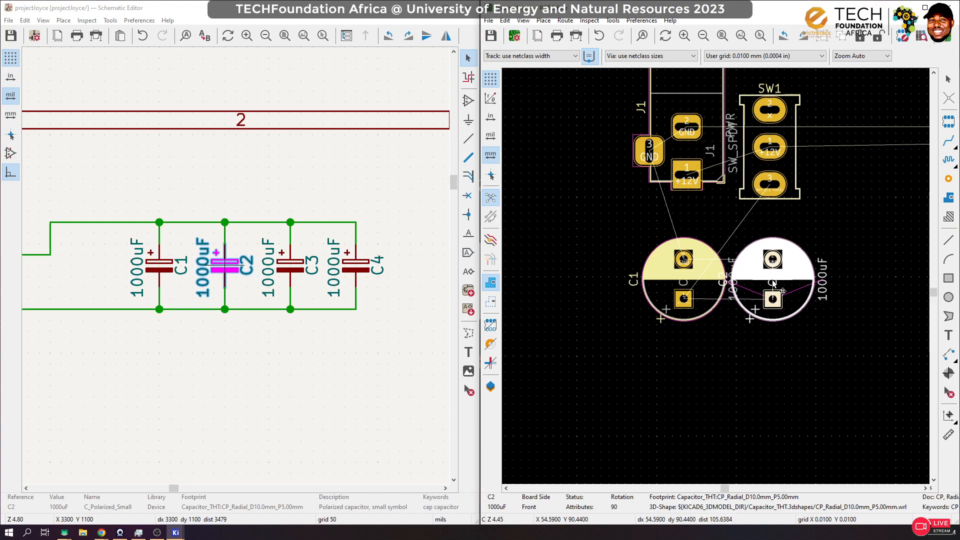
pyautogui.click(774, 284)
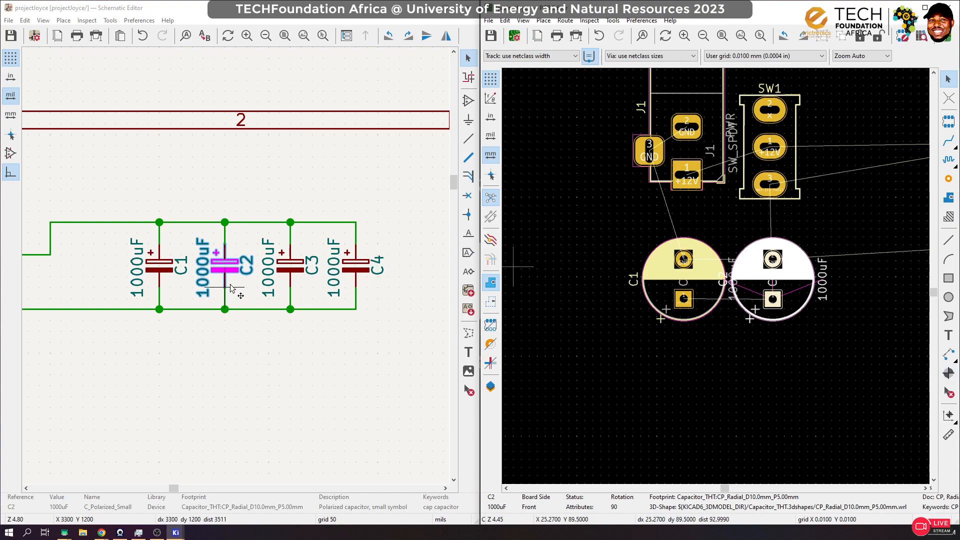
# Step: Pick capacitor C3 from the schematic and place its footprint directly below C1 on the board, rotated to -90 degrees
pyautogui.click(309, 268)
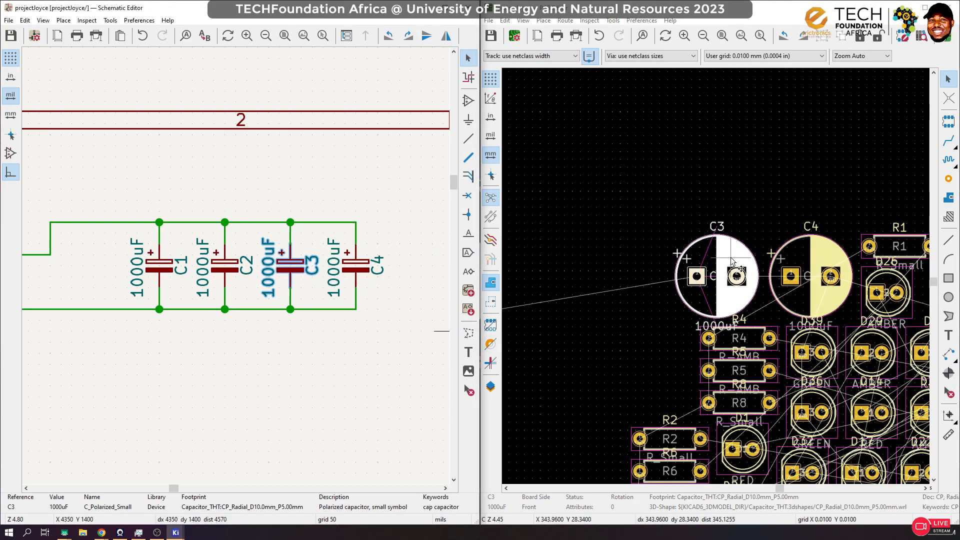
pyautogui.press('m')
pyautogui.scroll(-10, 664, 280)
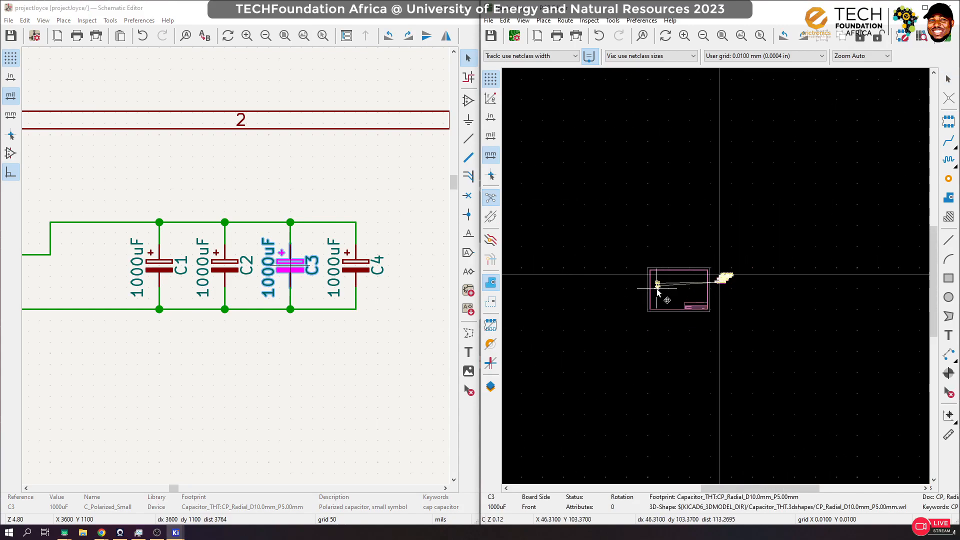
pyautogui.scroll(15, 658, 293)
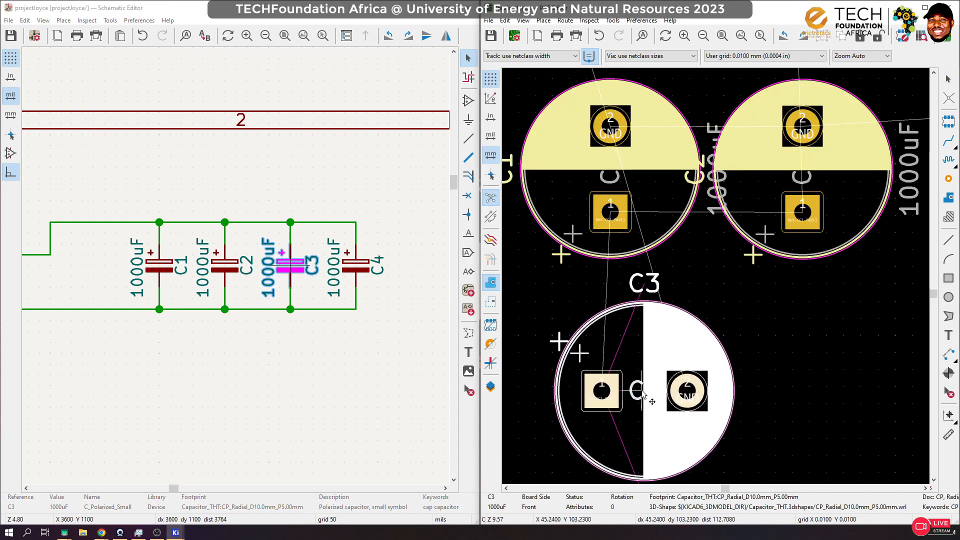
pyautogui.press('r')
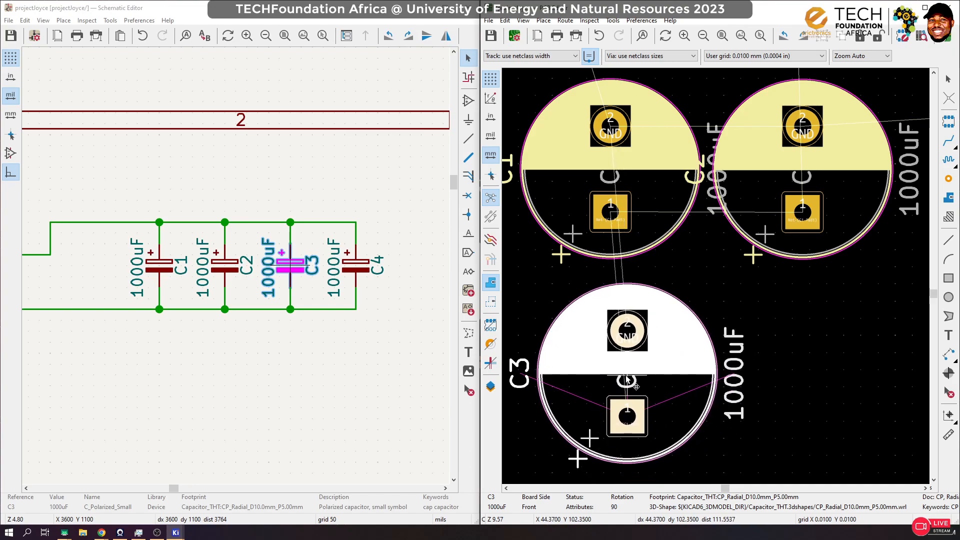
pyautogui.press('r')
pyautogui.press('r')
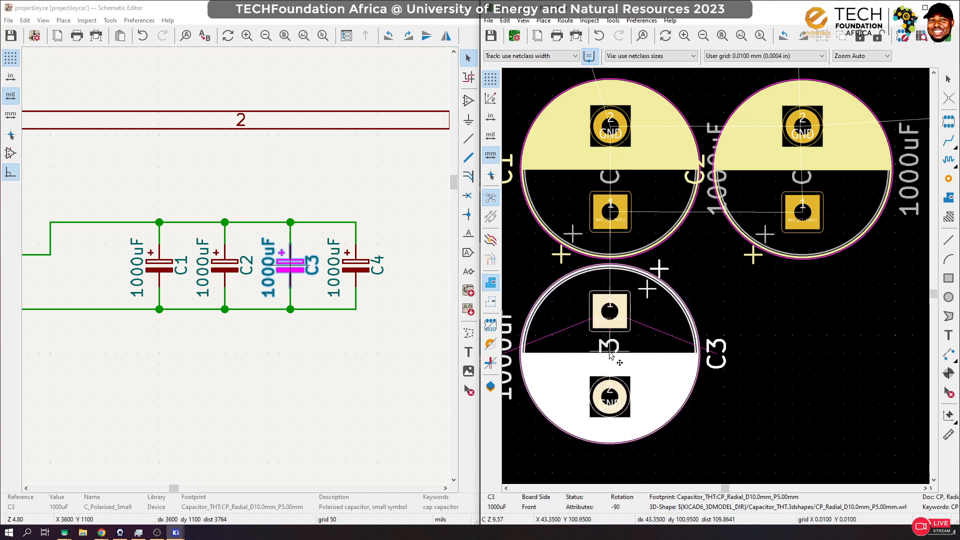
pyautogui.click(612, 355)
# Step: Pick capacitor C4 from the schematic and place its footprint below C2 and beside C3, rotated to -90 degrees
pyautogui.click(383, 269)
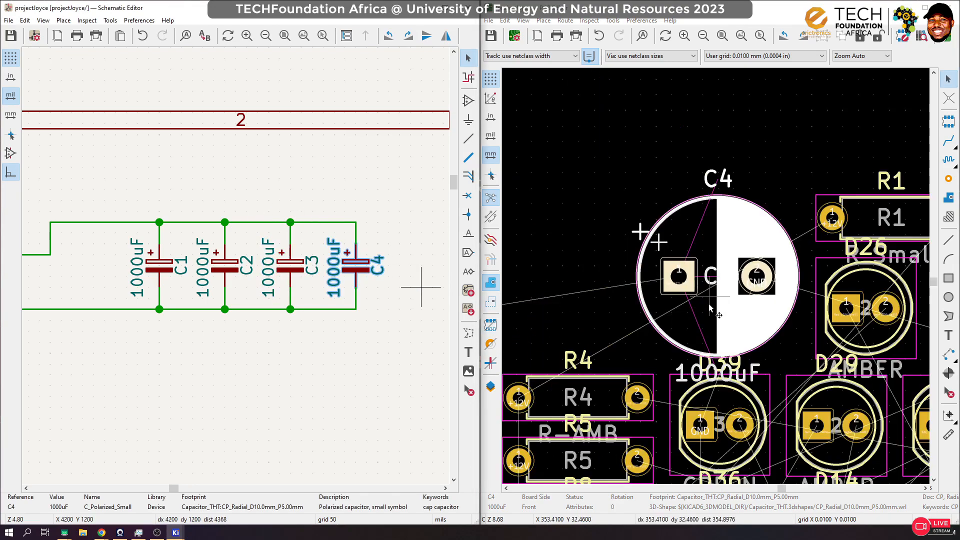
pyautogui.scroll(-5, 721, 308)
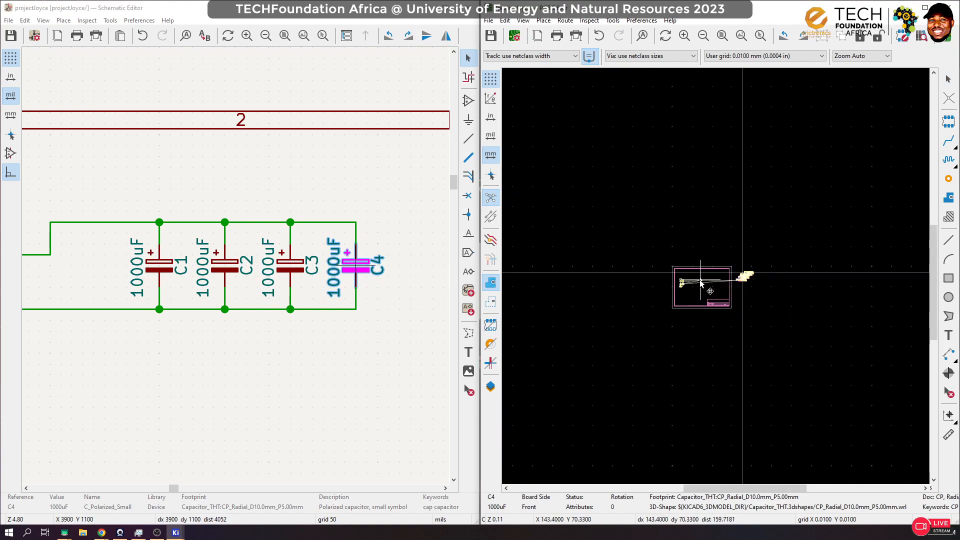
pyautogui.scroll(4, 653, 320)
pyautogui.scroll(-4, 653, 320)
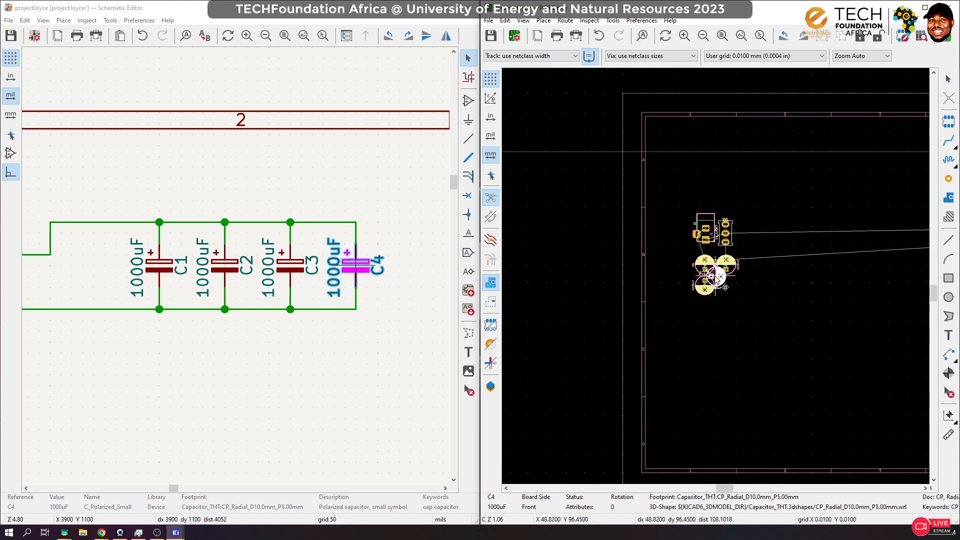
pyautogui.scroll(4, 781, 378)
pyautogui.press('r')
pyautogui.press('r')
pyautogui.press('r')
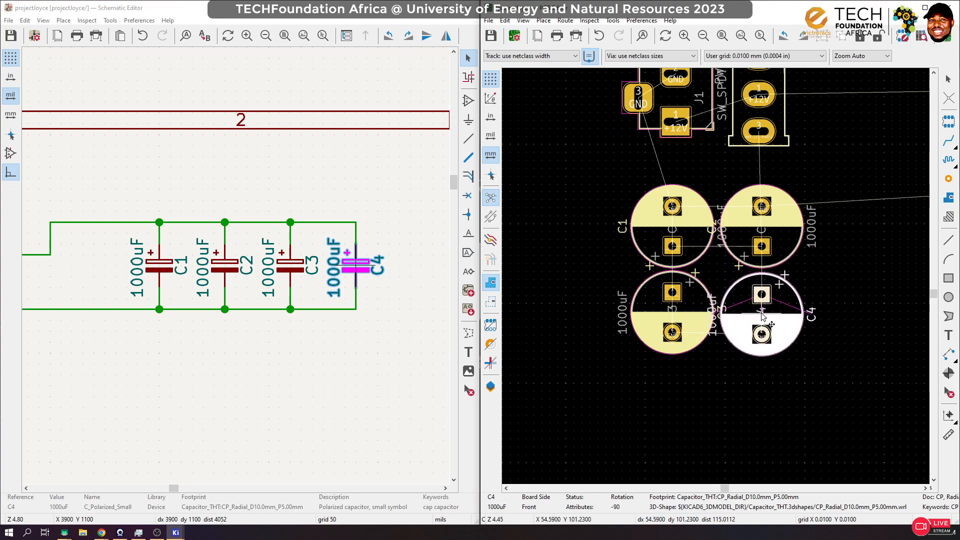
pyautogui.click(761, 314)
pyautogui.click(871, 296)
# Step: Align the C1 and C3 footprints with each other using Align to Horizontal Center
pyautogui.click(693, 216)
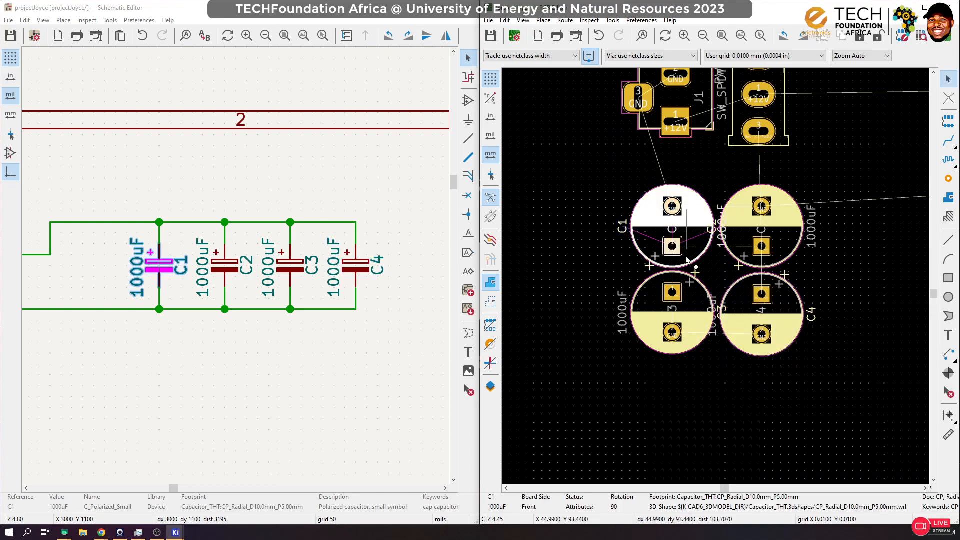
pyautogui.click(694, 326)
pyautogui.click(695, 215)
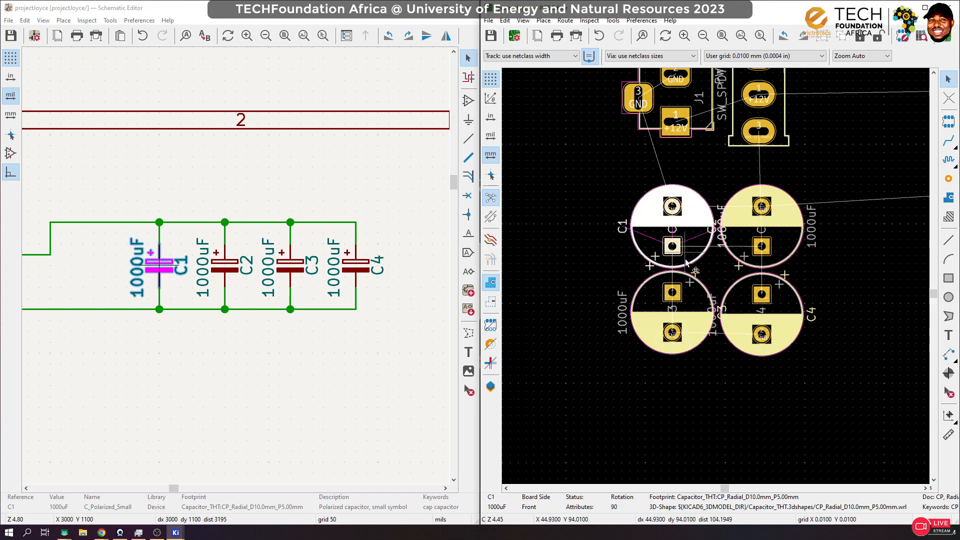
pyautogui.keyDown('shift'); pyautogui.click(699, 305); pyautogui.keyUp('shift')
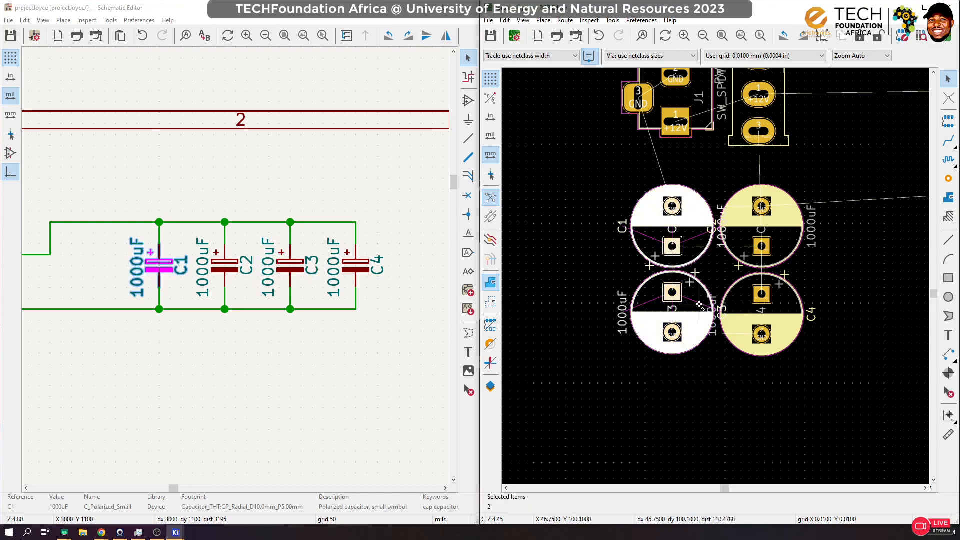
pyautogui.rightClick(684, 217)
pyautogui.moveTo(802, 293)
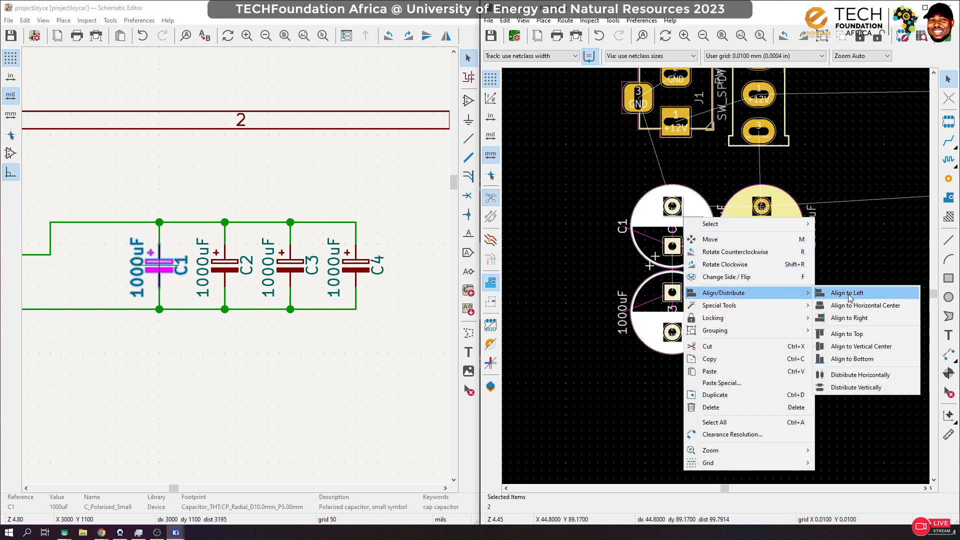
pyautogui.click(847, 307)
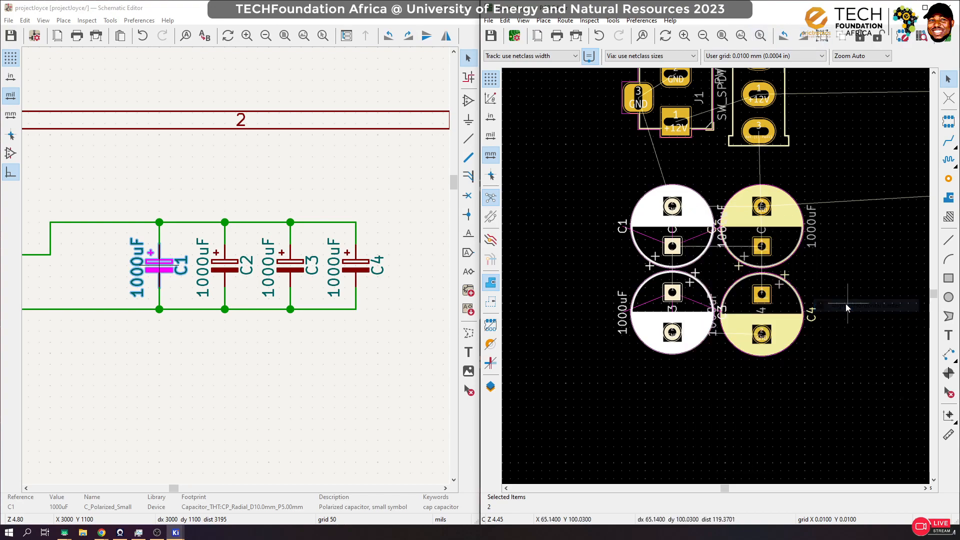
# Step: Align the C1 and C2 footprints with each other using Align to Vertical Center
pyautogui.click(699, 219)
pyautogui.keyDown('shift'); pyautogui.click(782, 232); pyautogui.keyUp('shift')
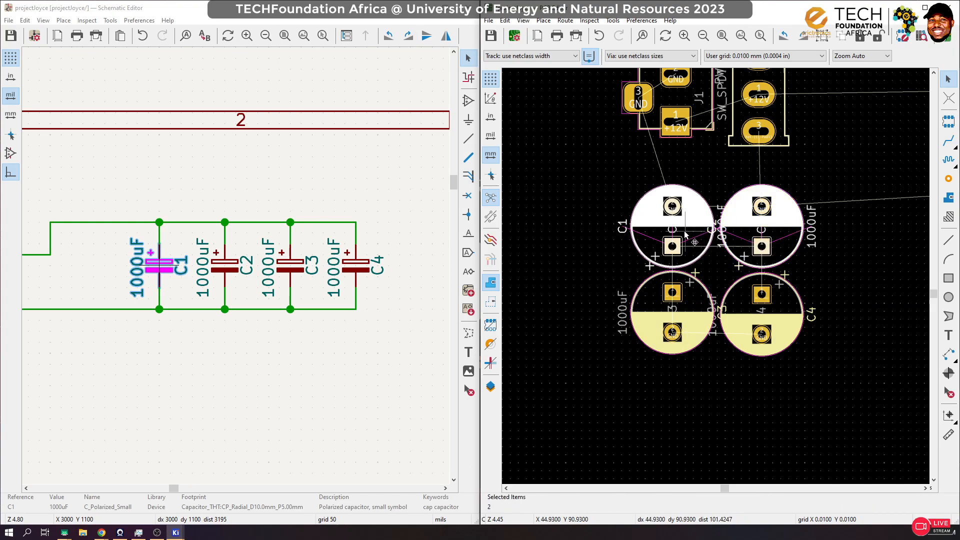
pyautogui.rightClick(691, 217)
pyautogui.moveTo(800, 294)
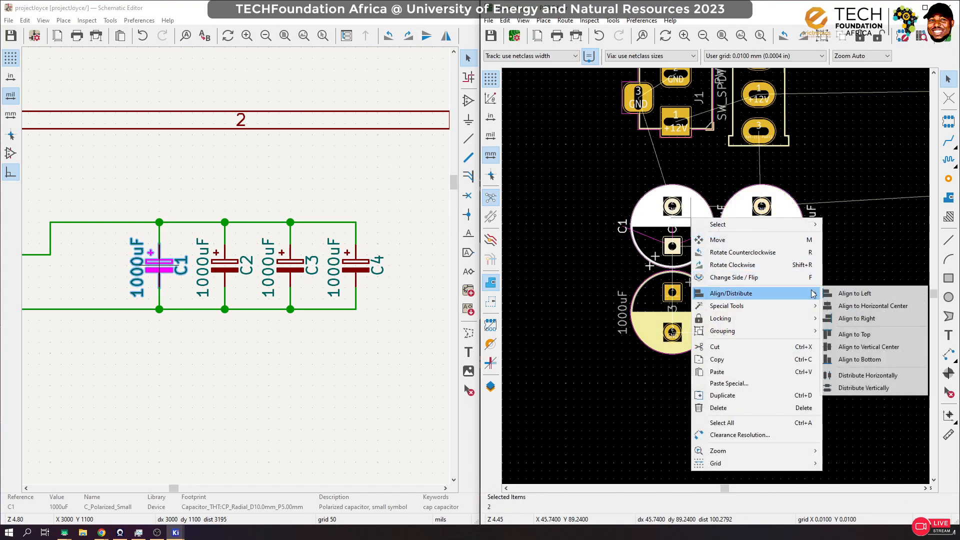
pyautogui.click(862, 348)
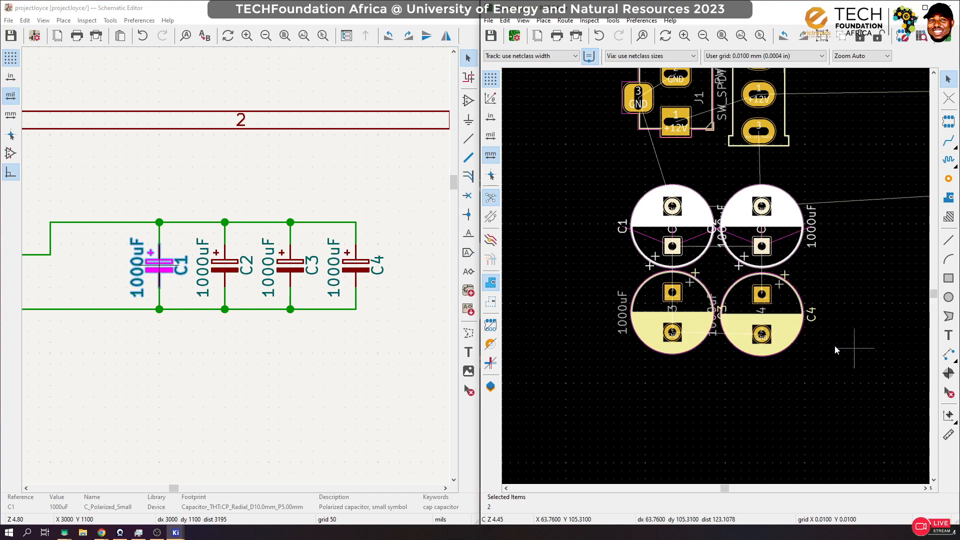
# Step: Align the C3 and C4 footprints with each other using Align to Vertical Center
pyautogui.click(693, 283)
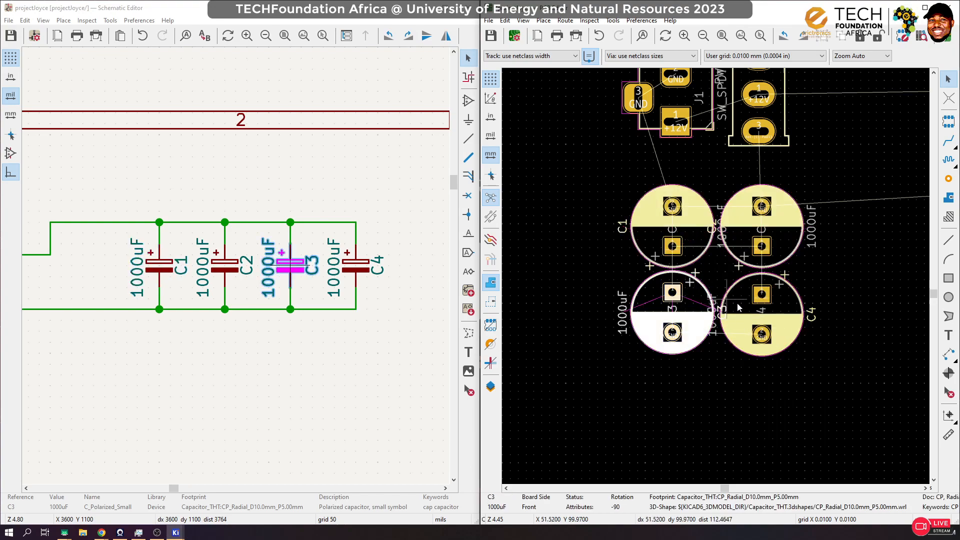
pyautogui.keyDown('shift'); pyautogui.click(780, 308); pyautogui.keyUp('shift')
pyautogui.rightClick(673, 314)
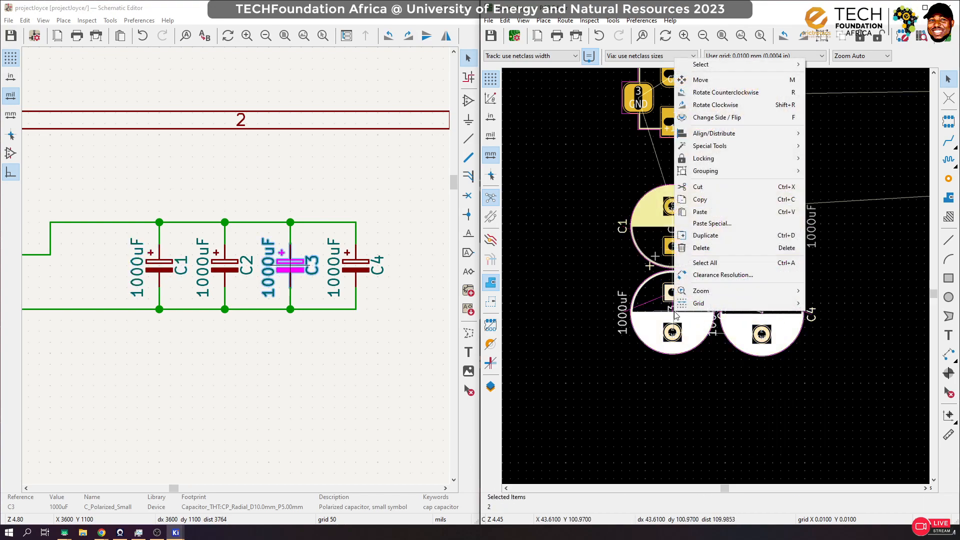
pyautogui.moveTo(795, 146)
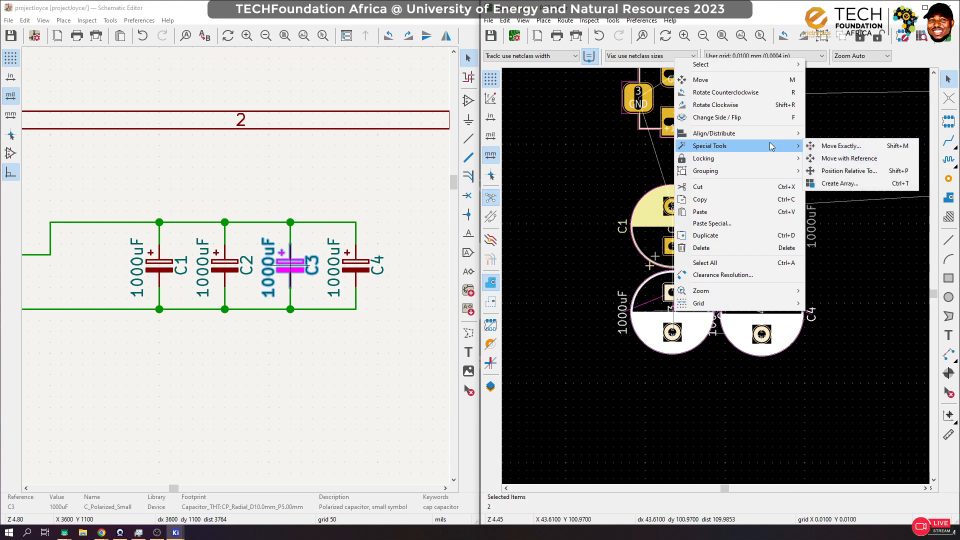
pyautogui.moveTo(770, 132)
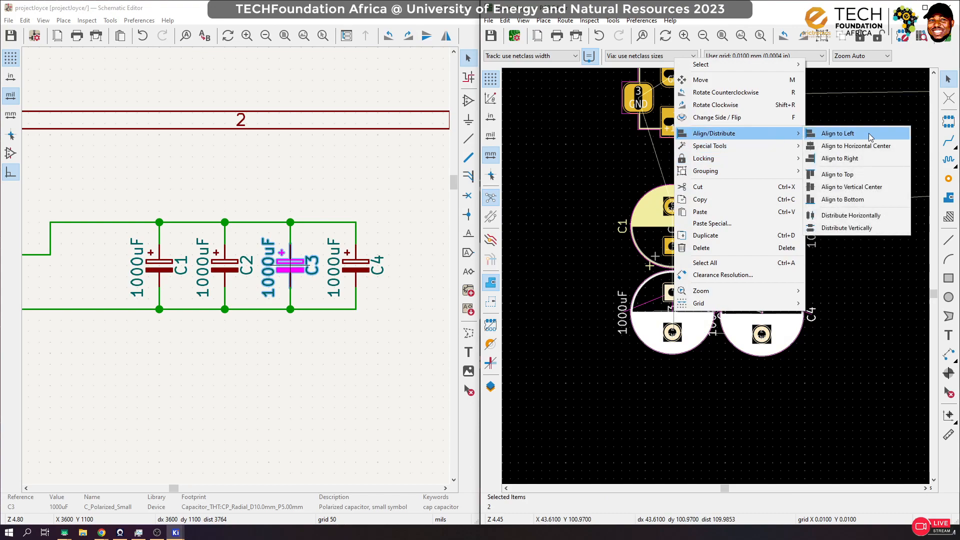
pyautogui.click(850, 187)
# Step: Align the C2 and C4 footprints with each other using Align to Horizontal Center
pyautogui.click(794, 237)
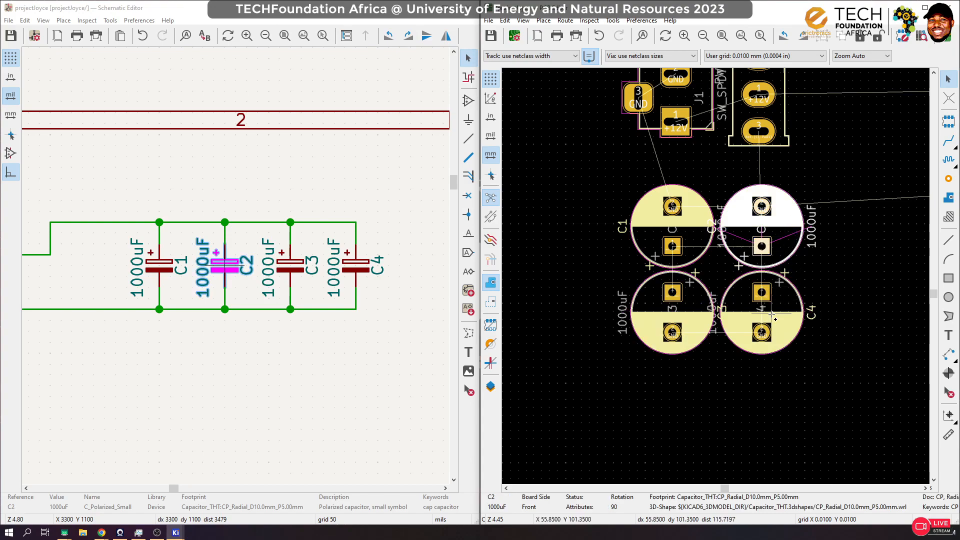
pyautogui.keyDown('shift'); pyautogui.click(774, 318); pyautogui.keyUp('shift')
pyautogui.rightClick(789, 245)
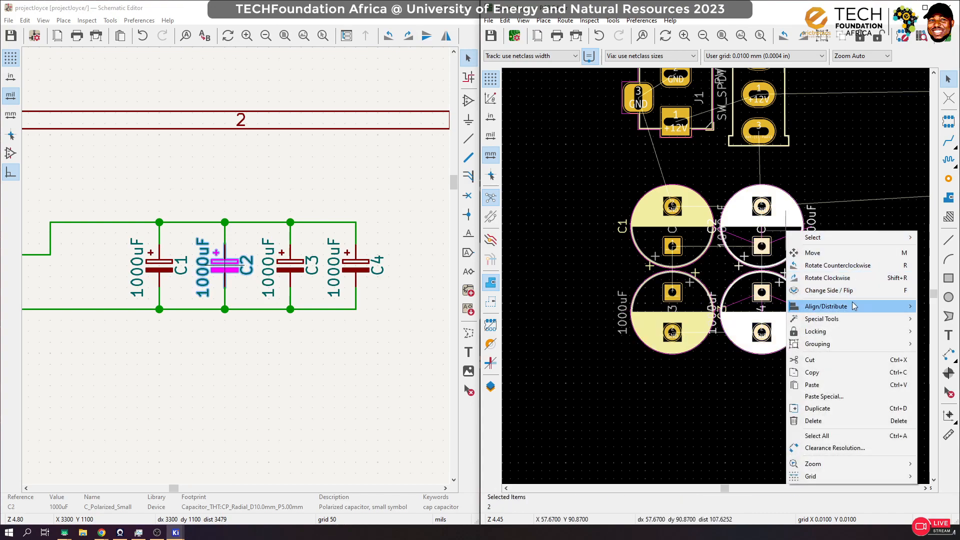
pyautogui.moveTo(851, 306)
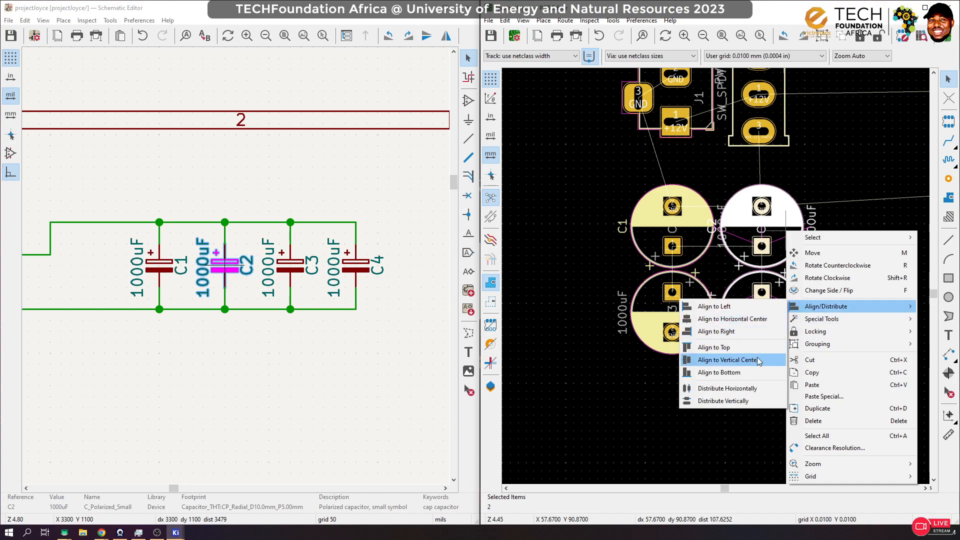
pyautogui.click(767, 316)
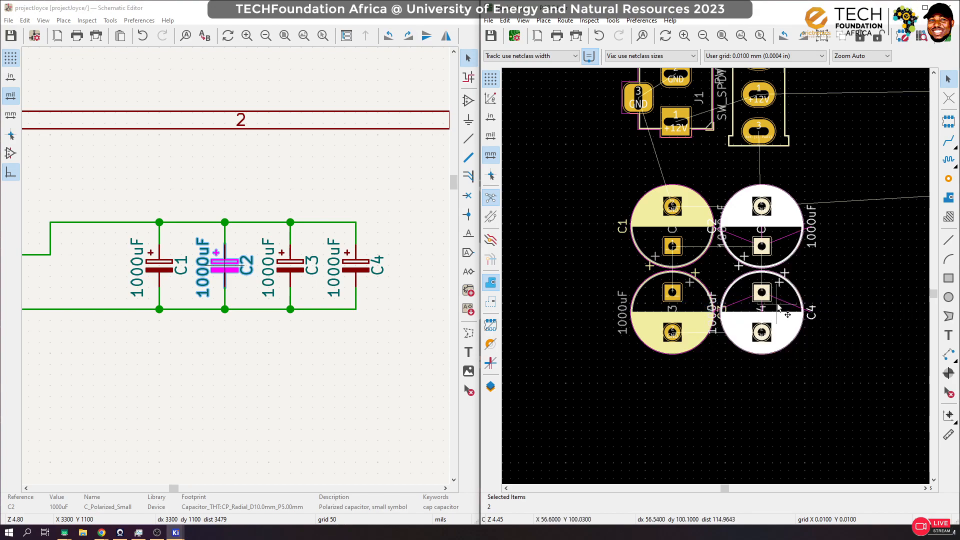
pyautogui.rightClick(790, 244)
pyautogui.moveTo(820, 318)
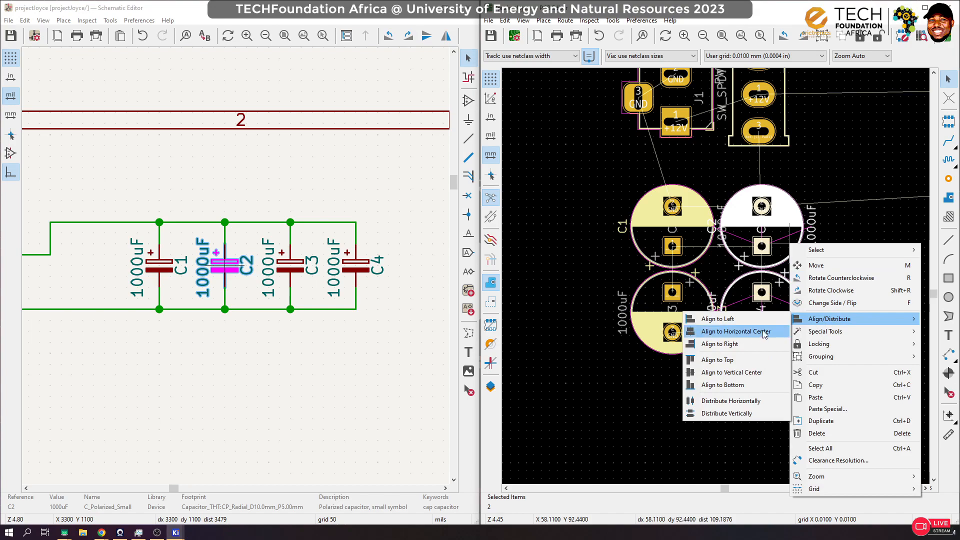
pyautogui.click(757, 333)
# Step: Group the four capacitor footprints C1 to C4 and move the group up close below J1 and SW1
pyautogui.moveTo(871, 170); pyautogui.dragTo(597, 430)
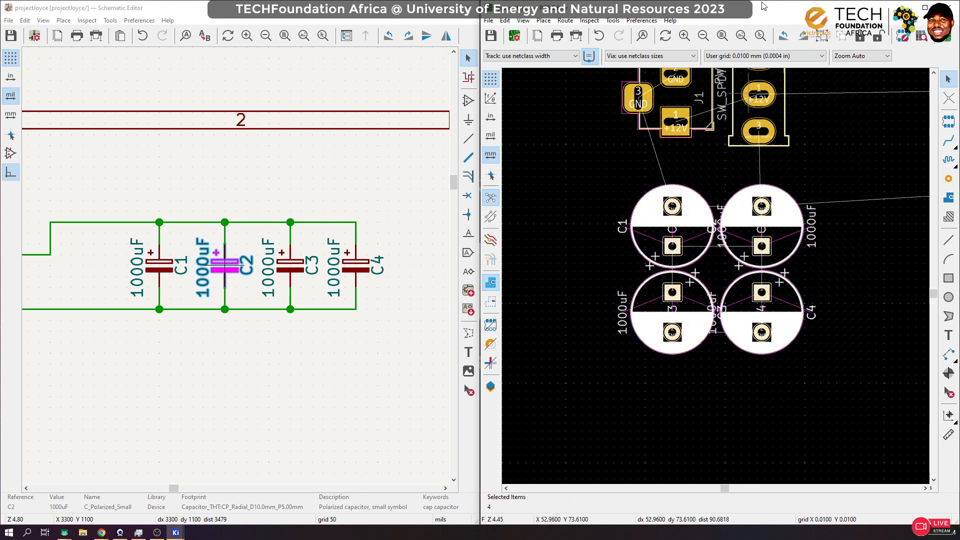
pyautogui.click(855, 39)
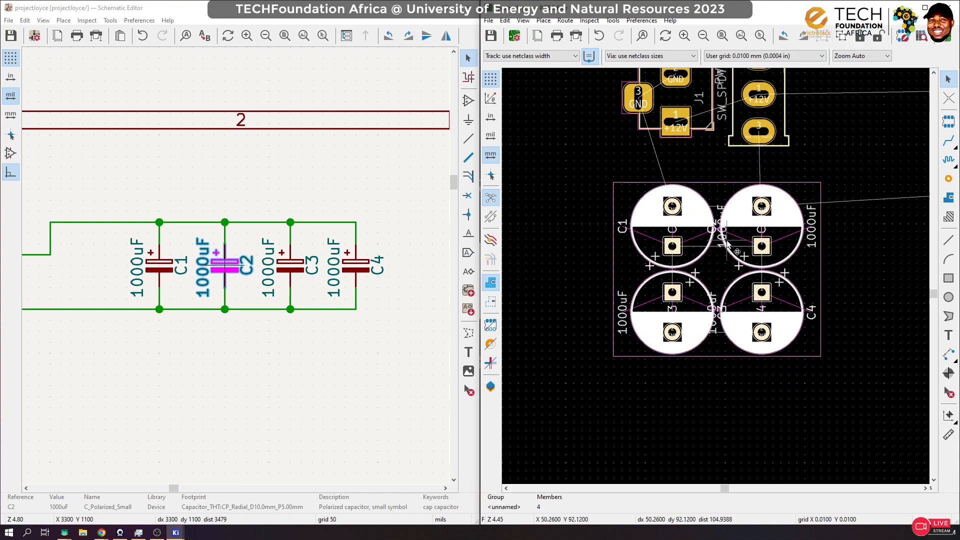
pyautogui.moveTo(726, 241); pyautogui.dragTo(755, 224)
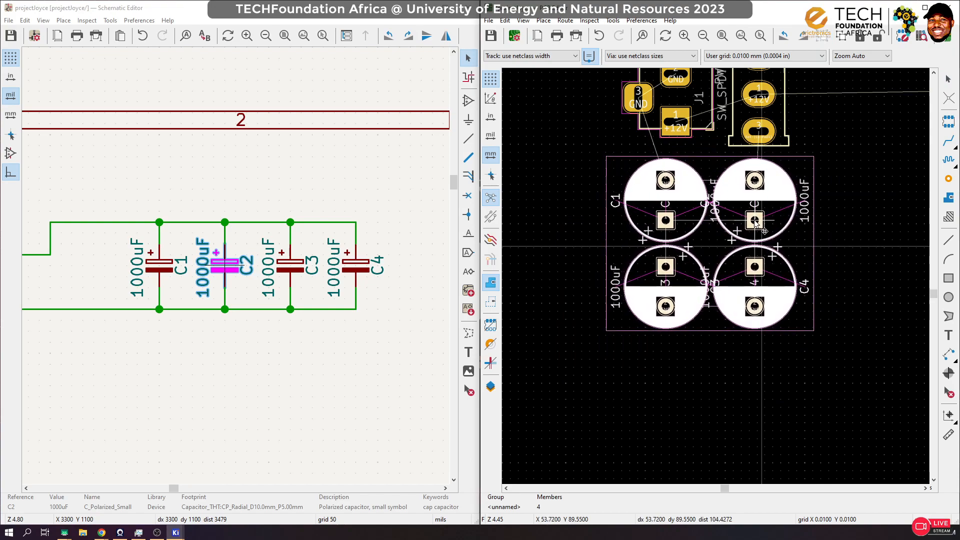
pyautogui.click(868, 216)
pyautogui.scroll(-5, 796, 232)
pyautogui.scroll(-5, 764, 279)
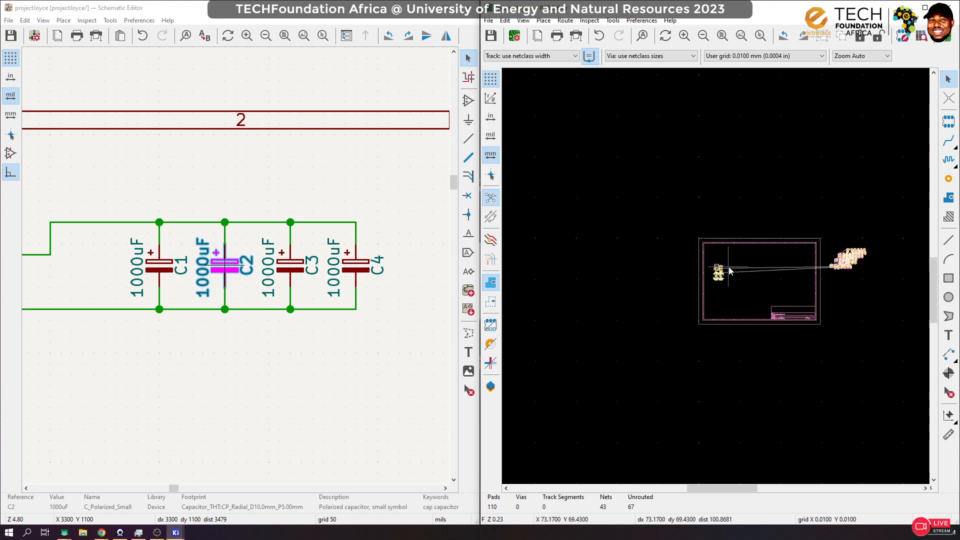
pyautogui.scroll(3, 875, 278)
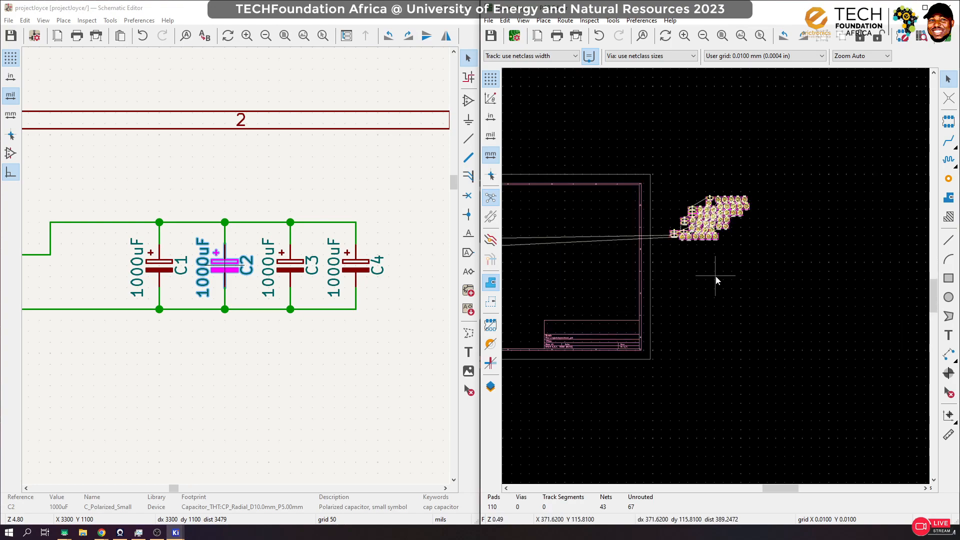
pyautogui.click(714, 227)
pyautogui.click(724, 333)
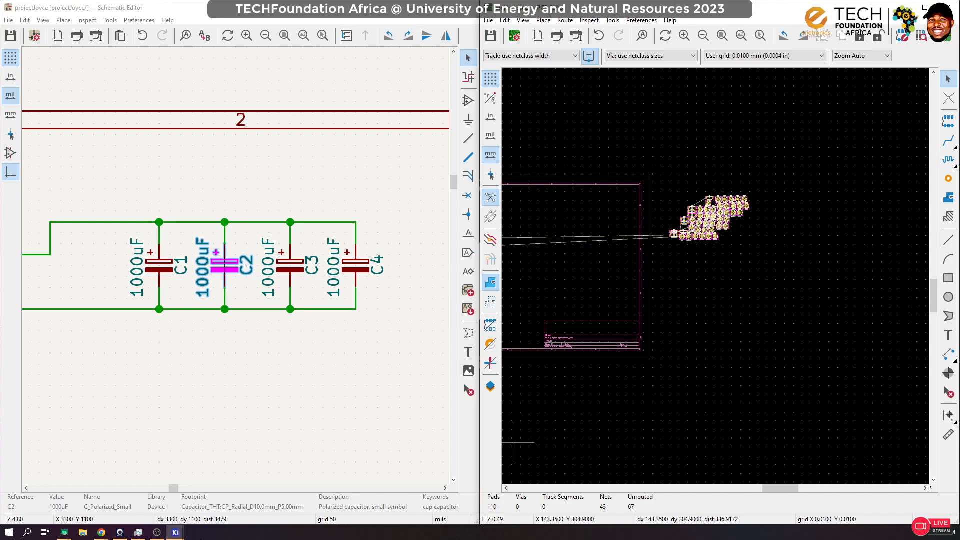
# Step: Open the board in the 3D Viewer and tilt the model to examine the placed jack, switch and capacitors
pyautogui.moveTo(182, 533)
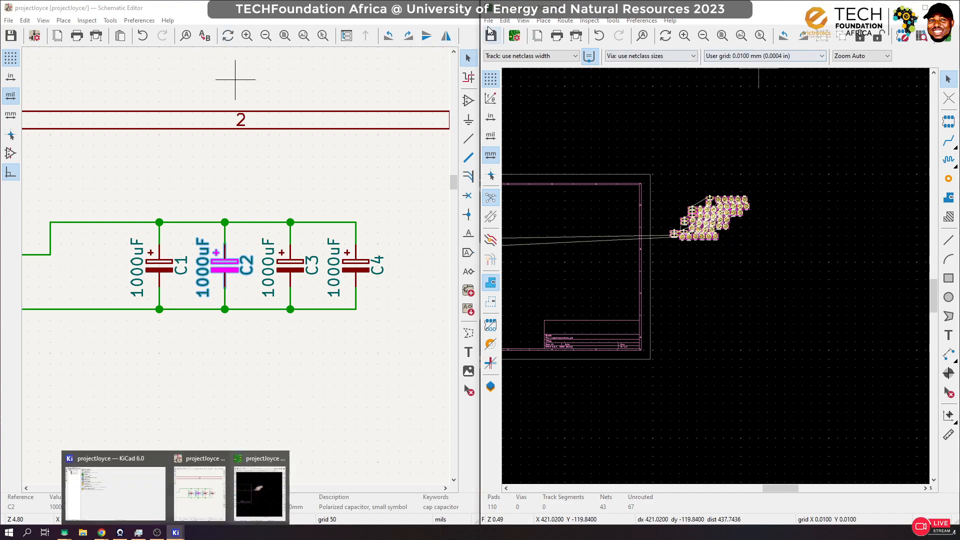
pyautogui.click(522, 20)
pyautogui.click(529, 59)
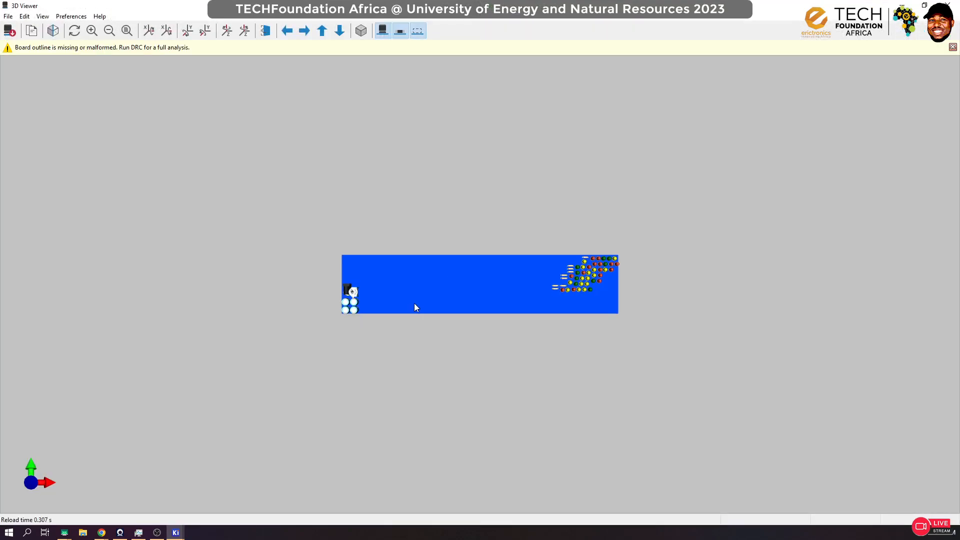
pyautogui.scroll(3, 414, 306)
pyautogui.moveTo(345, 321); pyautogui.dragTo(353, 250)
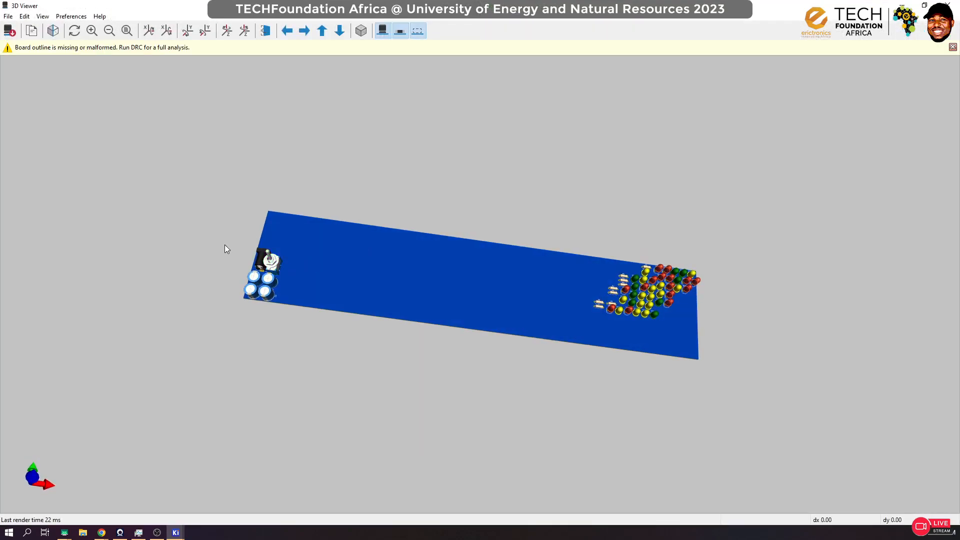
# Step: Zoom in on the board model in the 3D Viewer to check the placed parts, and close the viewer
pyautogui.scroll(4, 257, 272)
pyautogui.scroll(-3, 343, 281)
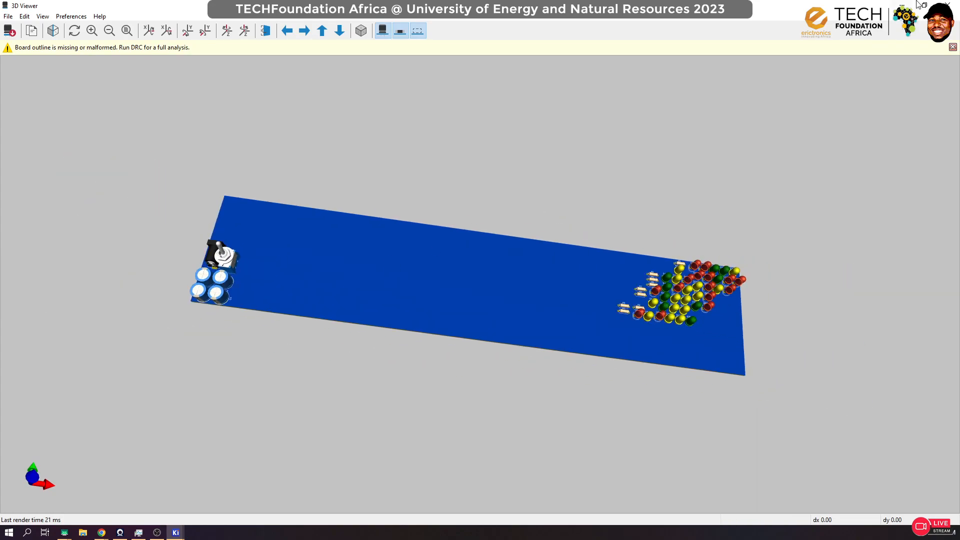
pyautogui.click(948, 6)
# Step: Move all the remaining LED and resistor footprints from outside the sheet frame to the area beside and below the capacitors
pyautogui.scroll(-4, 737, 250)
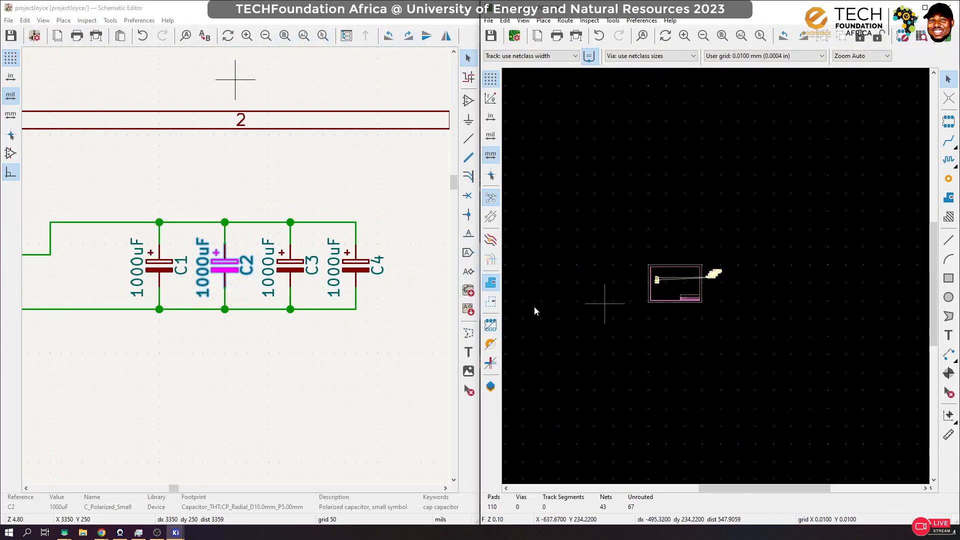
pyautogui.scroll(-2, 225, 267)
pyautogui.scroll(-5, 236, 266)
pyautogui.scroll(4, 288, 273)
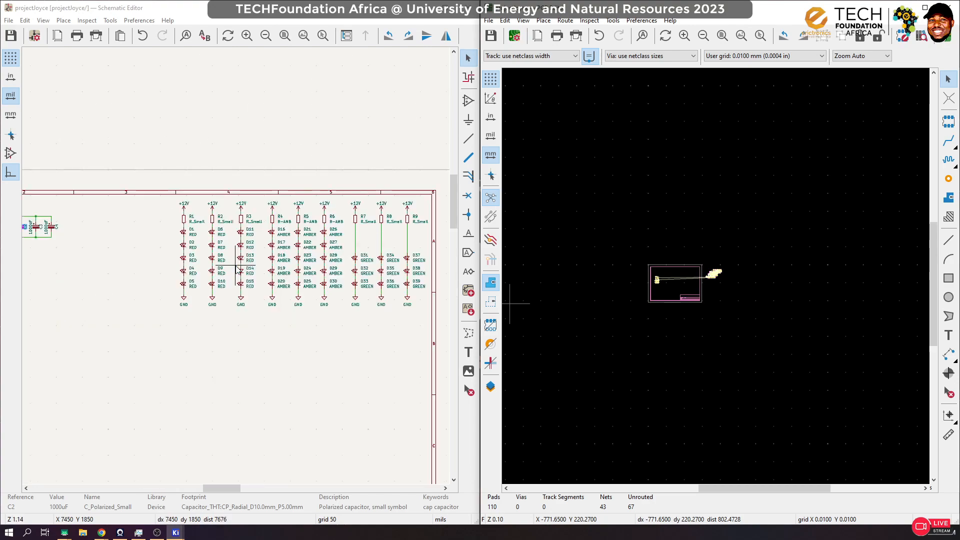
pyautogui.scroll(5, 714, 283)
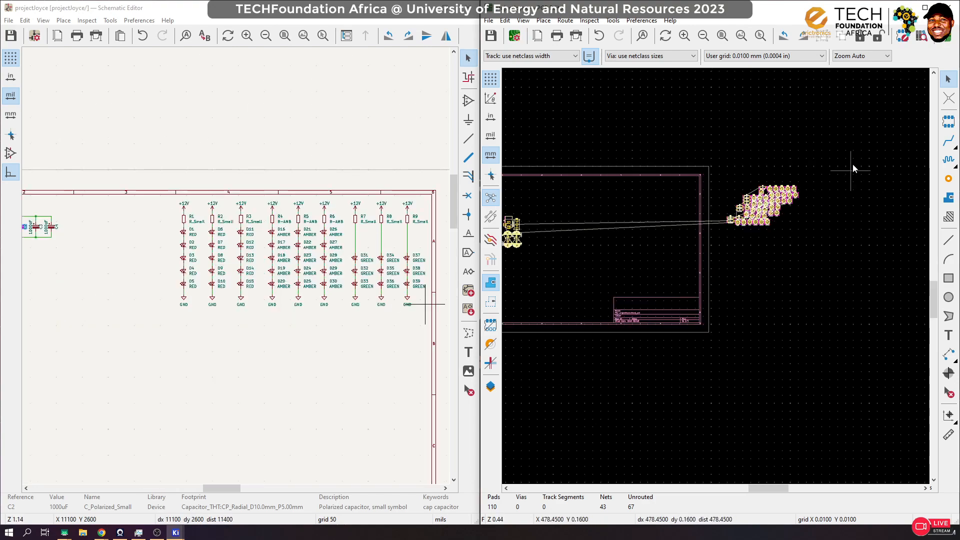
pyautogui.moveTo(850, 148); pyautogui.dragTo(708, 253)
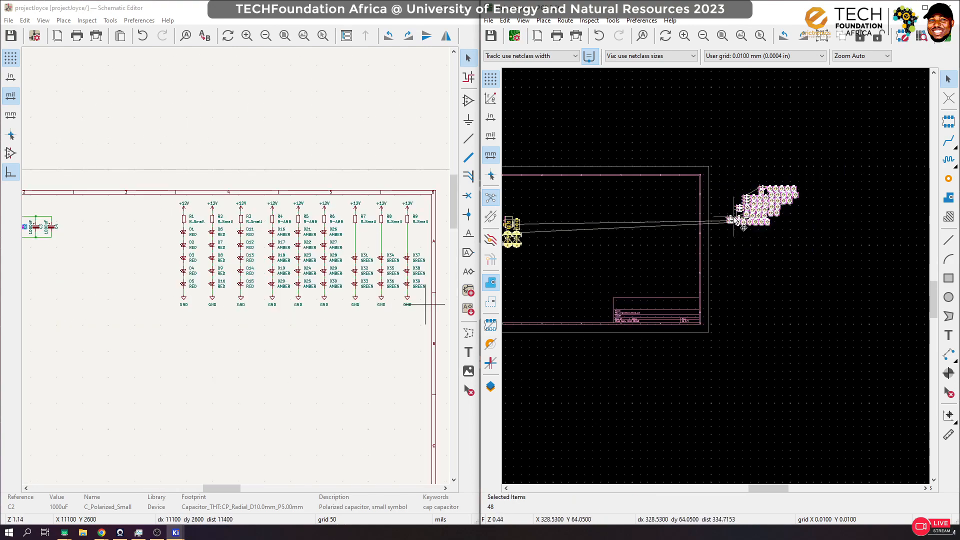
pyautogui.moveTo(733, 217); pyautogui.dragTo(534, 281)
pyautogui.scroll(3, 552, 255)
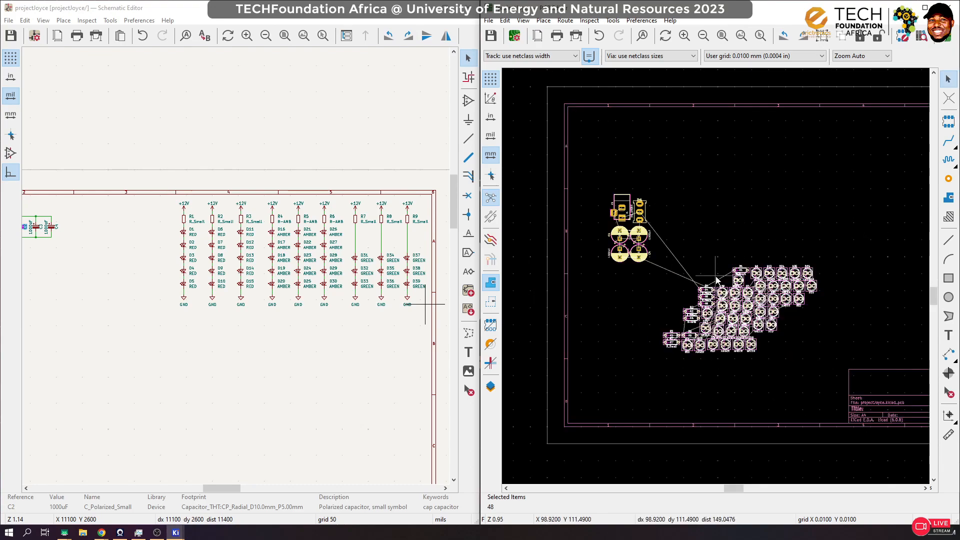
pyautogui.scroll(1, 809, 332)
pyautogui.click(700, 270)
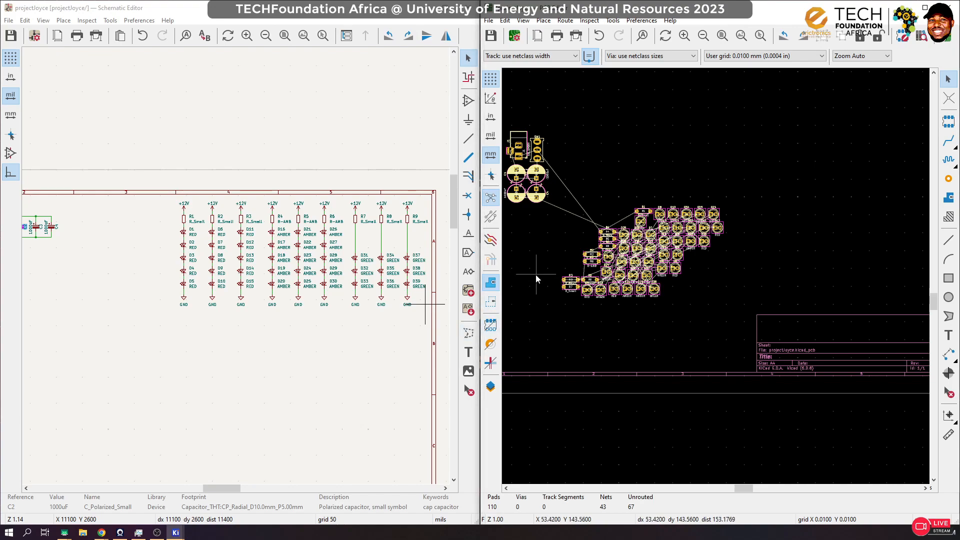
# Step: Locate the D1 footprint by cross-selecting it from the schematic, and move it out of the cluster to just above the other LEDs
pyautogui.scroll(8, 674, 225)
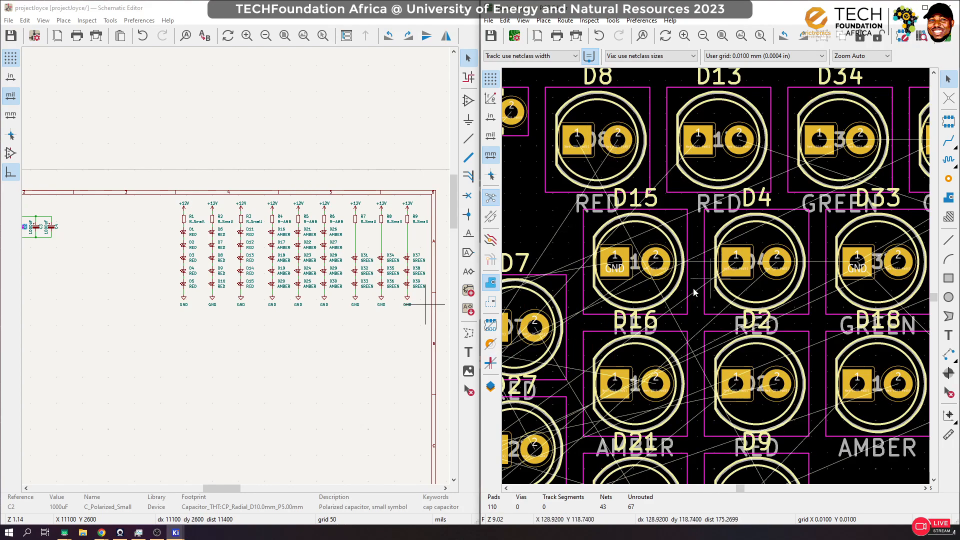
pyautogui.scroll(-8, 694, 292)
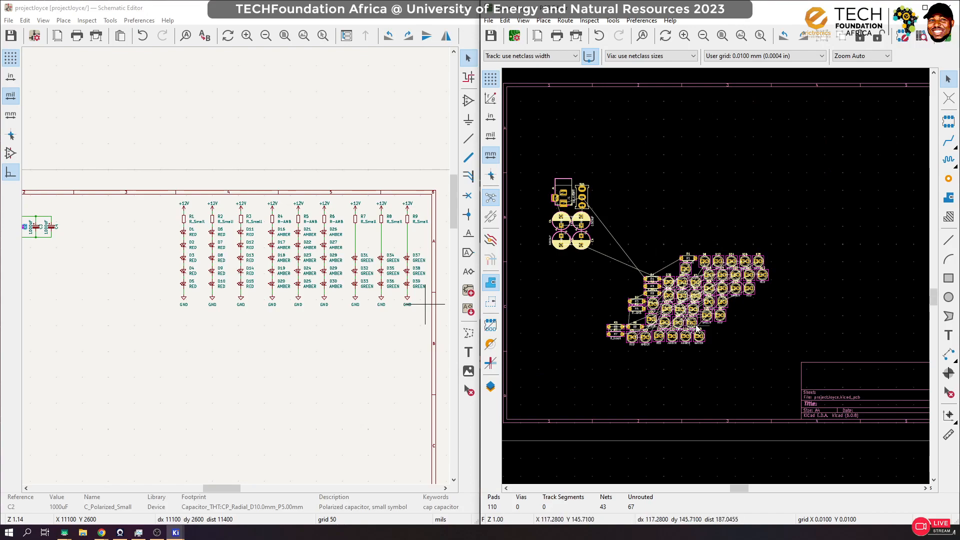
pyautogui.scroll(6, 222, 252)
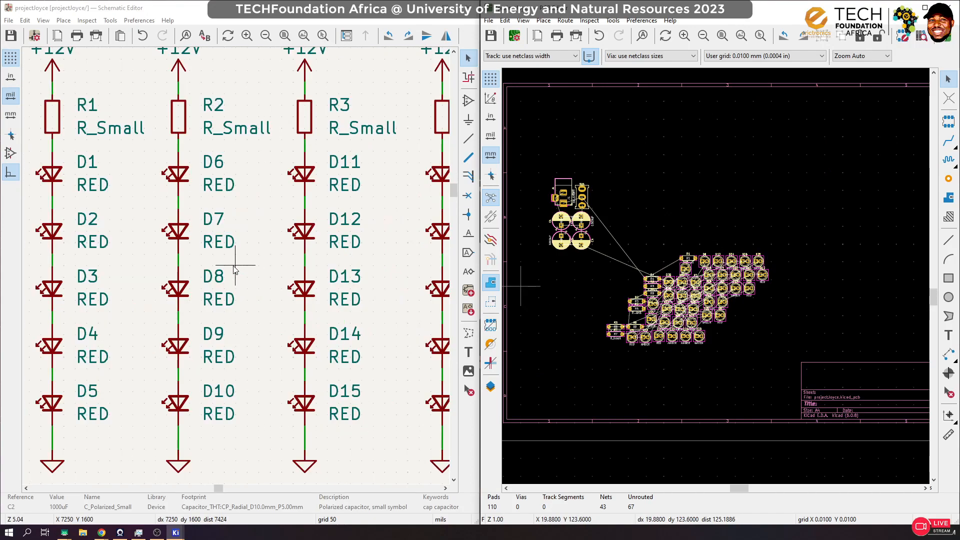
pyautogui.click(57, 176)
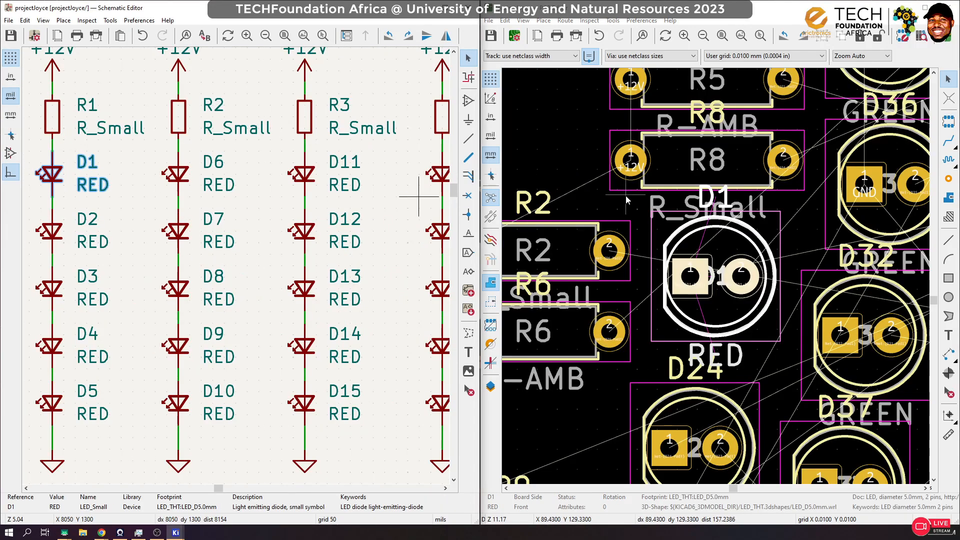
pyautogui.click(719, 228)
pyautogui.scroll(-8, 716, 160)
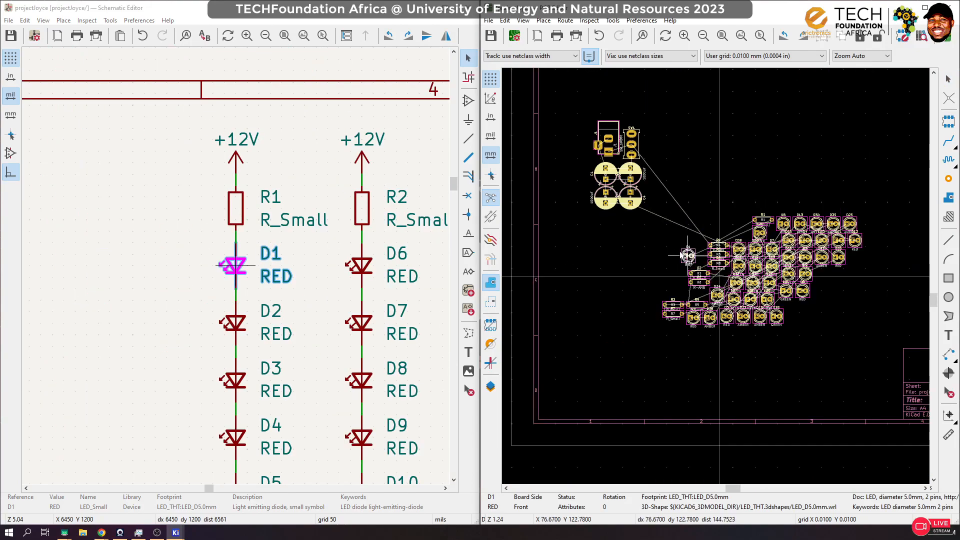
pyautogui.scroll(1, 755, 156)
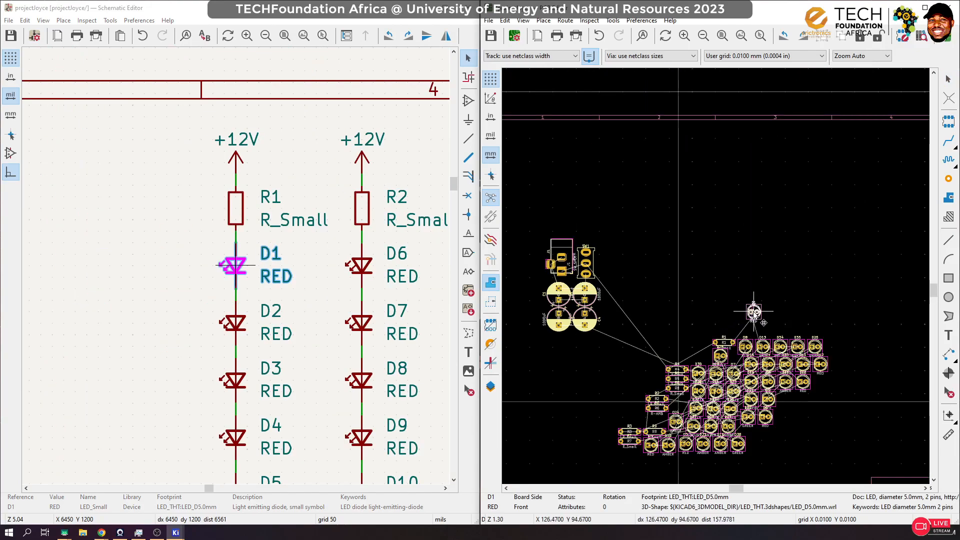
pyautogui.click(754, 311)
# Step: Check the grid origin and user-defined grid size in the PCB's Grid Settings
pyautogui.click(948, 297)
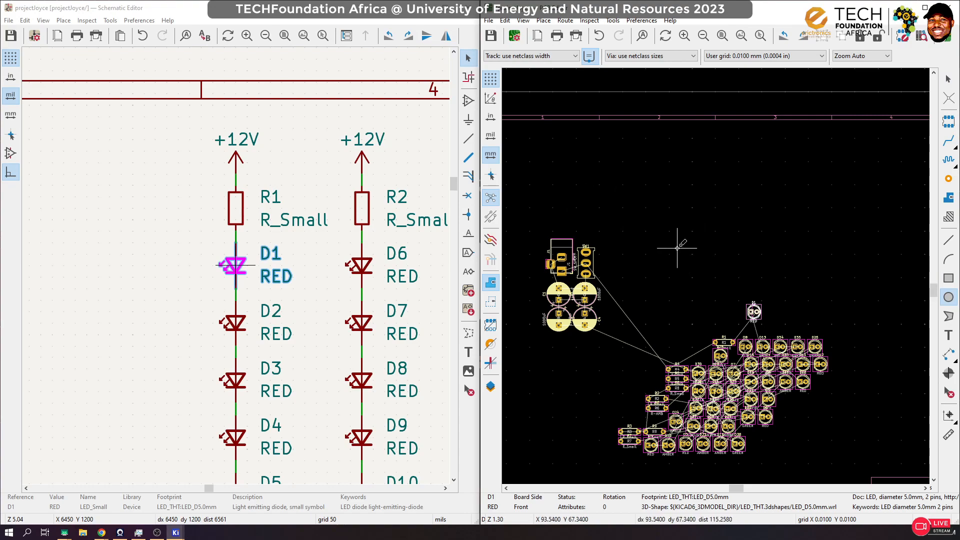
pyautogui.press('Escape')
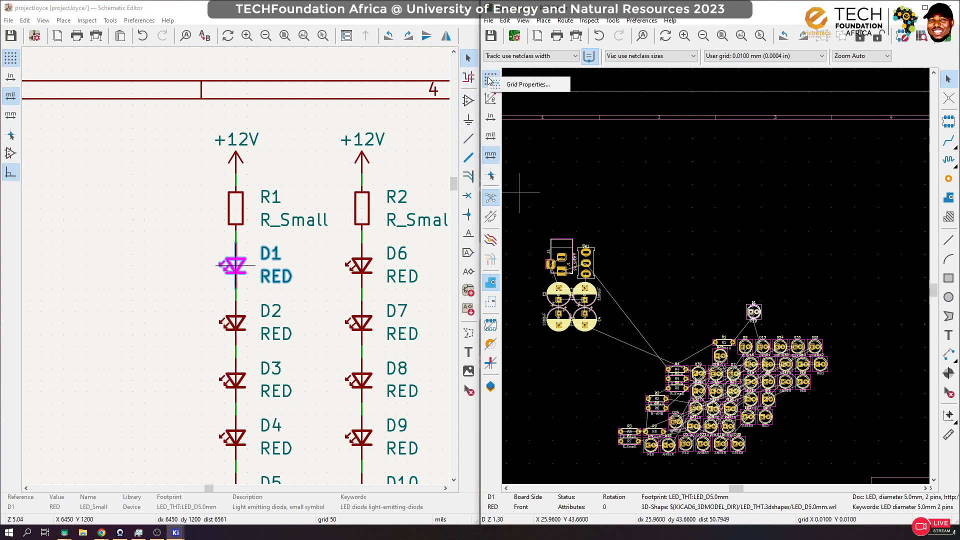
pyautogui.click(490, 79)
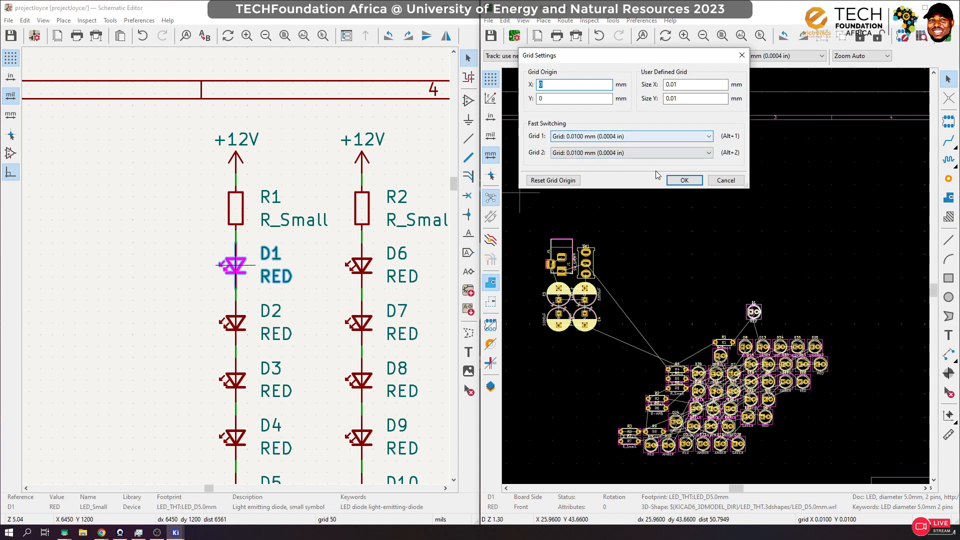
pyautogui.click(684, 180)
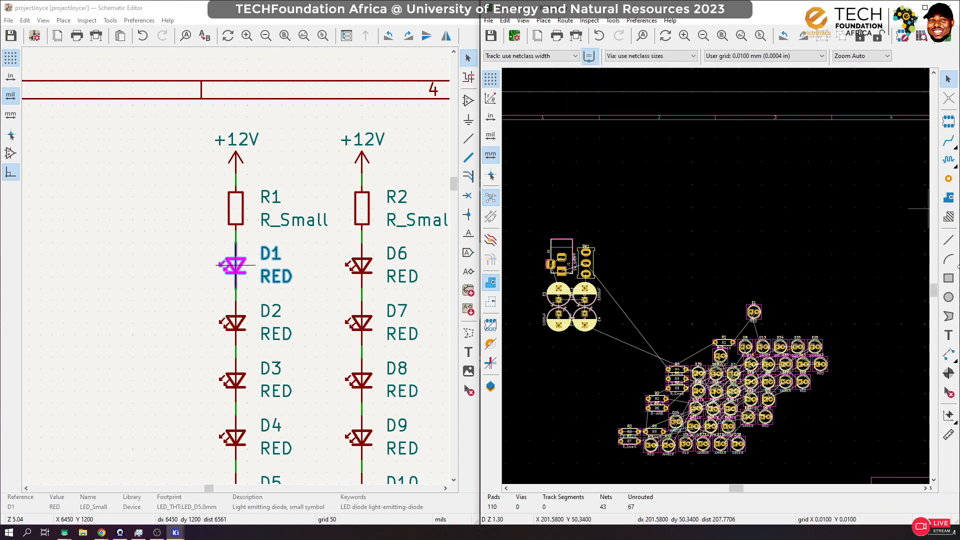
# Step: Draw a circle with a radius of about 10 mm on F.Cu in the empty area above D1
pyautogui.click(948, 297)
pyautogui.click(697, 206)
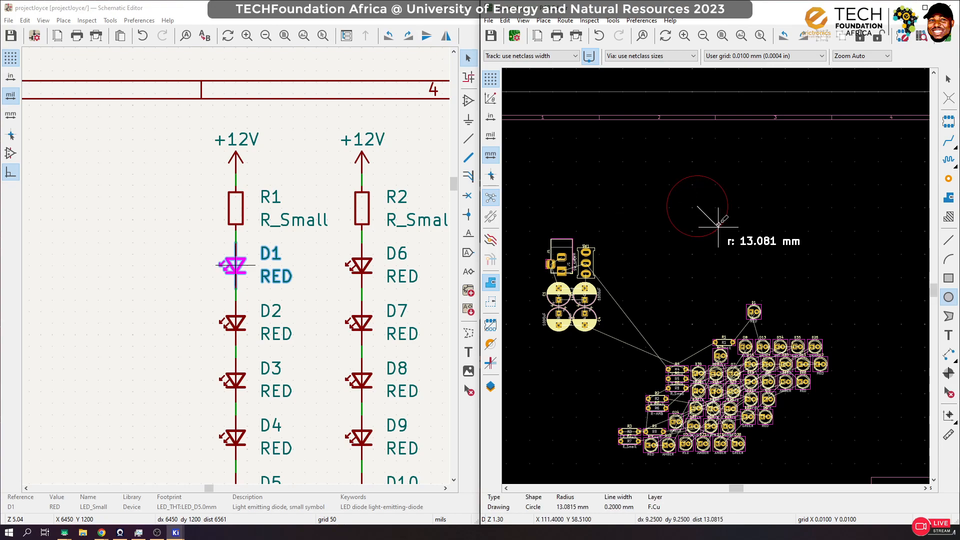
pyautogui.press('Escape')
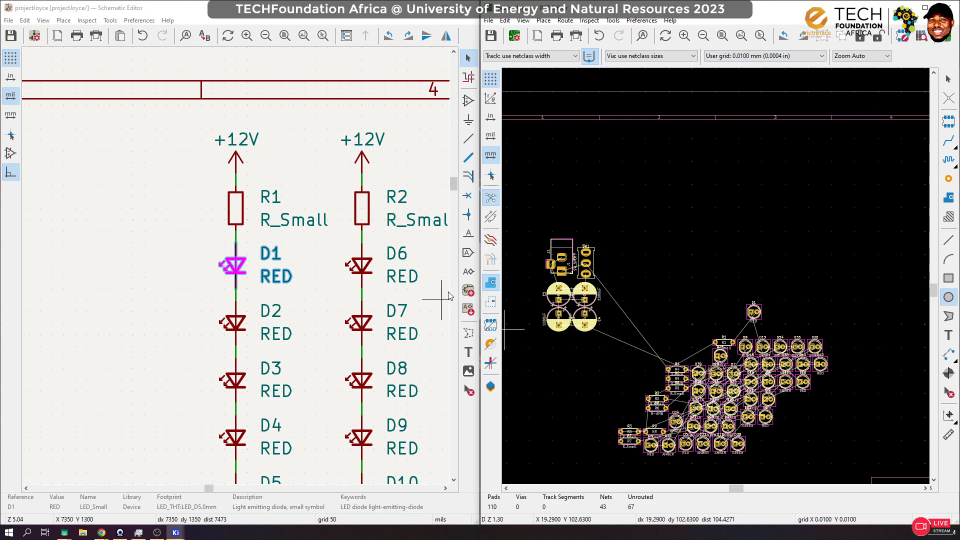
pyautogui.click(491, 386)
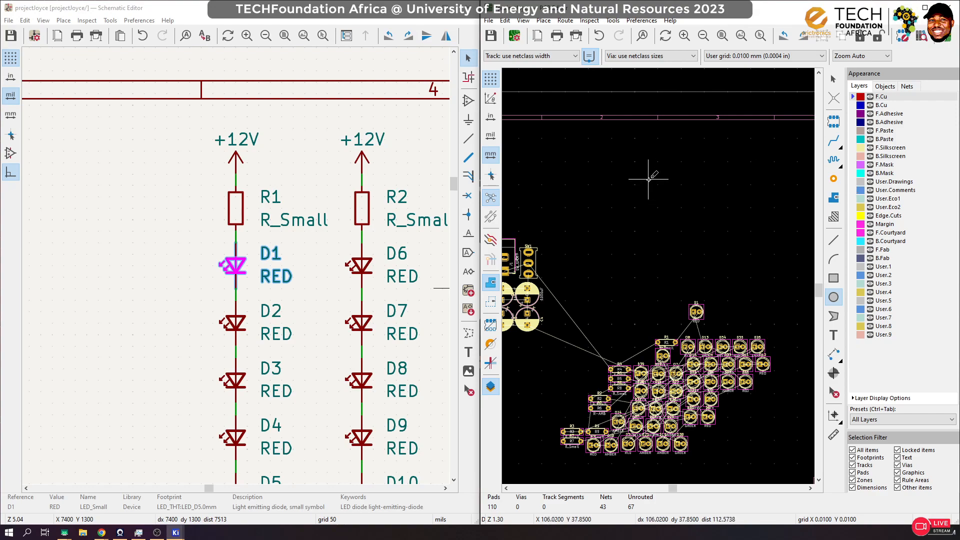
pyautogui.click(491, 386)
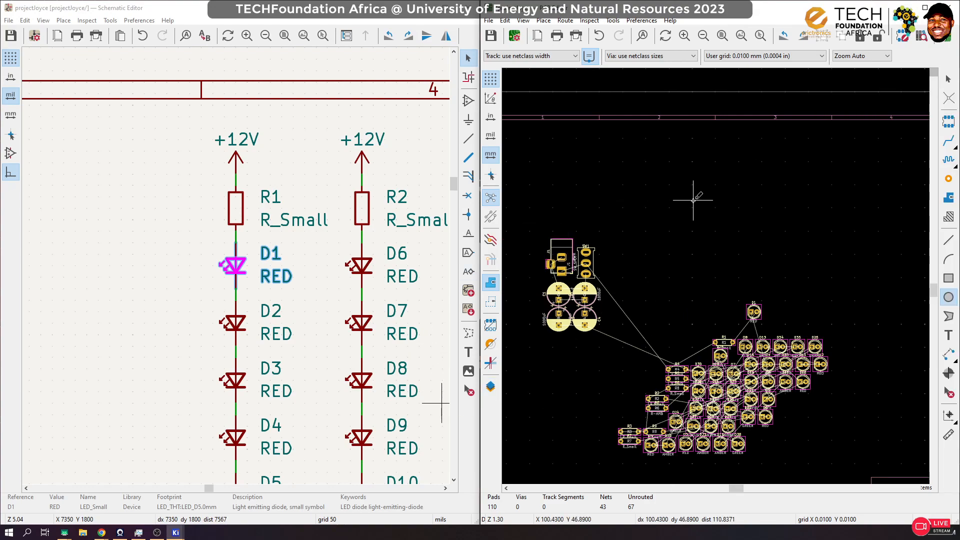
pyautogui.click(693, 201)
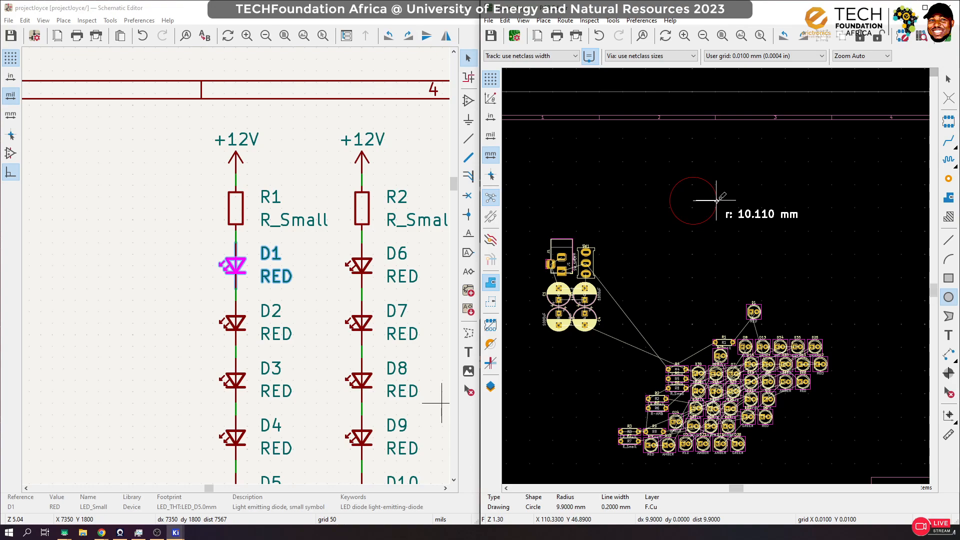
pyautogui.click(717, 200)
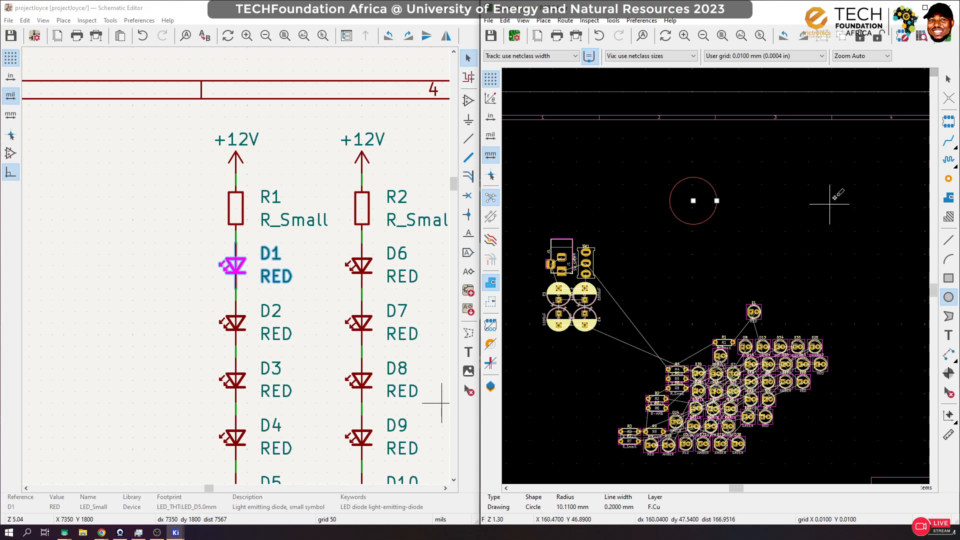
pyautogui.press('Escape')
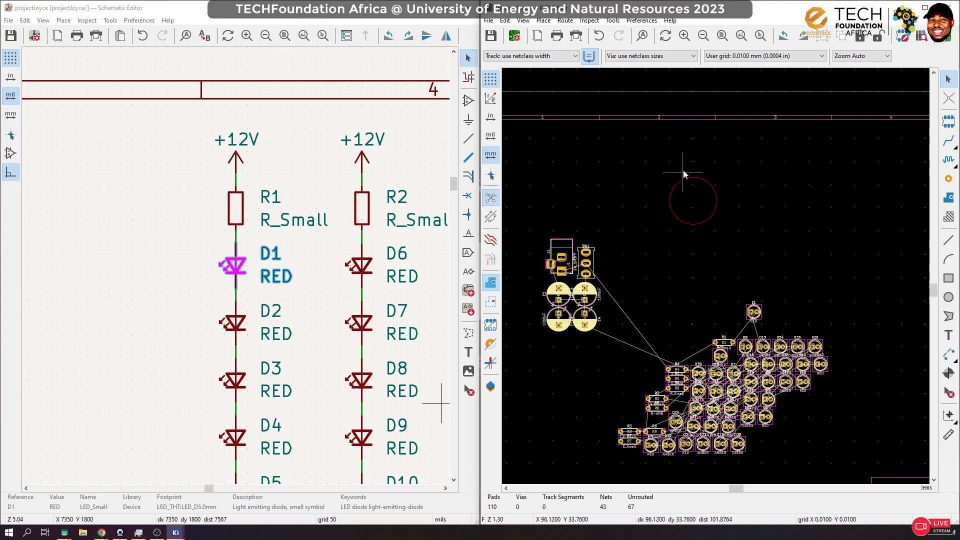
# Step: Move the D1 footprint into the centre of the drawn circle
pyautogui.click(757, 315)
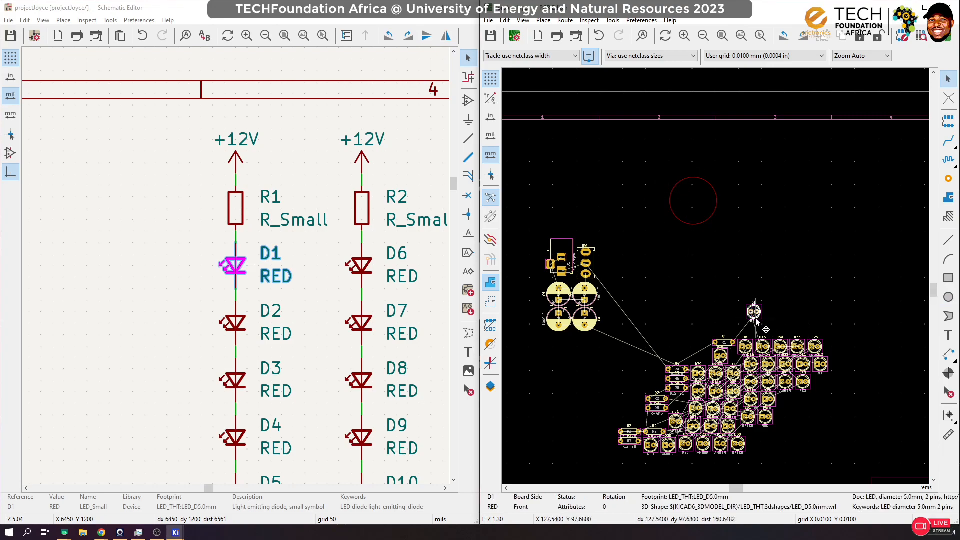
pyautogui.press('m')
pyautogui.scroll(4, 698, 201)
pyautogui.scroll(4, 707, 287)
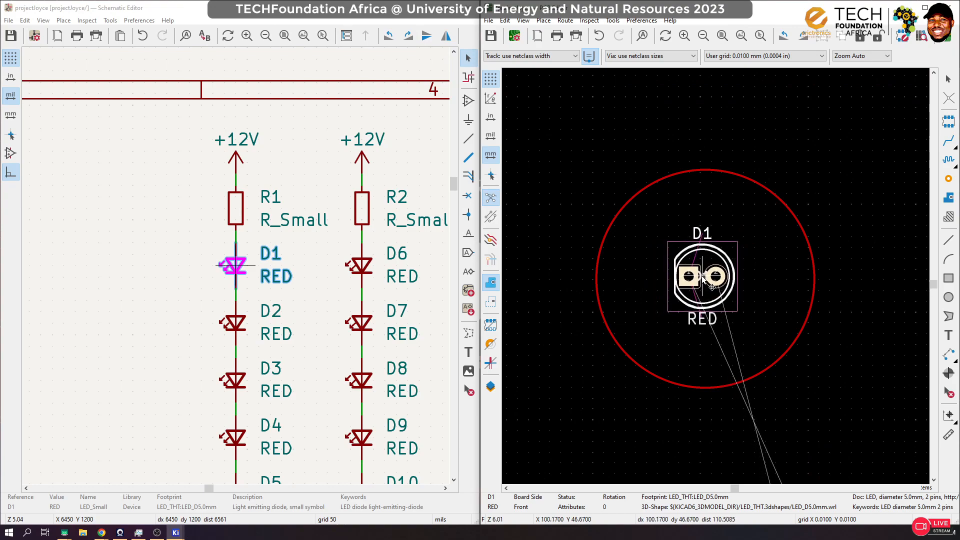
pyautogui.click(707, 281)
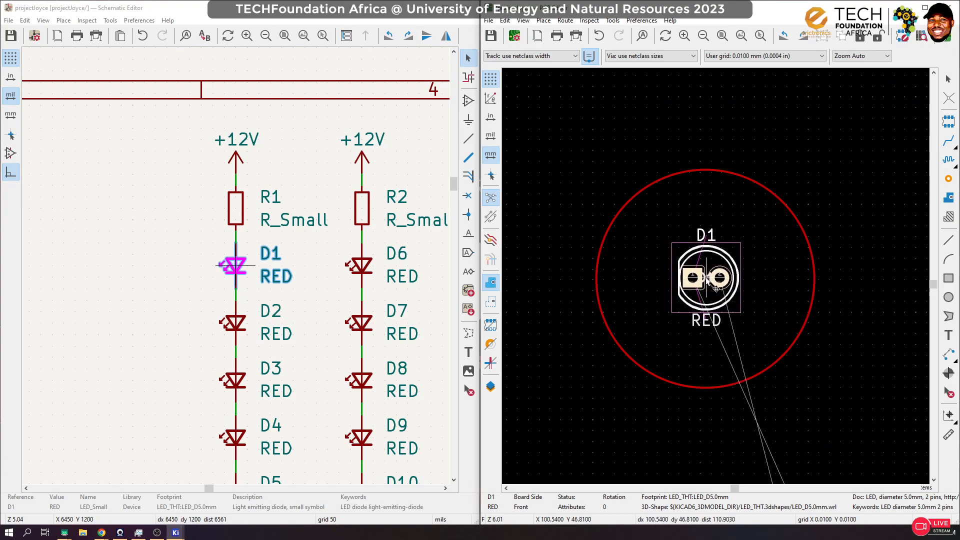
# Step: Align D1 and the circle with each other using Align to Horizontal Center and Align to Vertical Center
pyautogui.keyDown('shift'); pyautogui.click(782, 198); pyautogui.keyUp('shift')
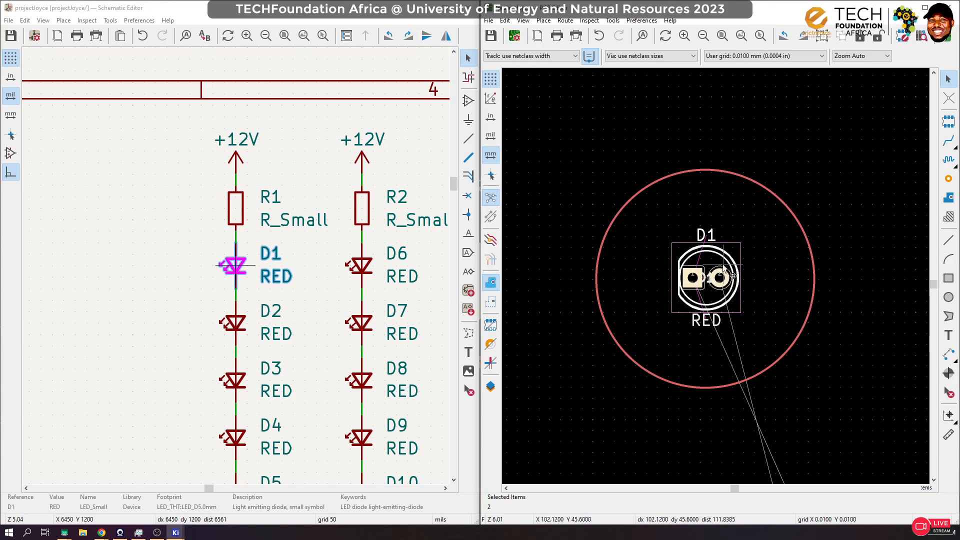
pyautogui.rightClick(742, 265)
pyautogui.moveTo(814, 340)
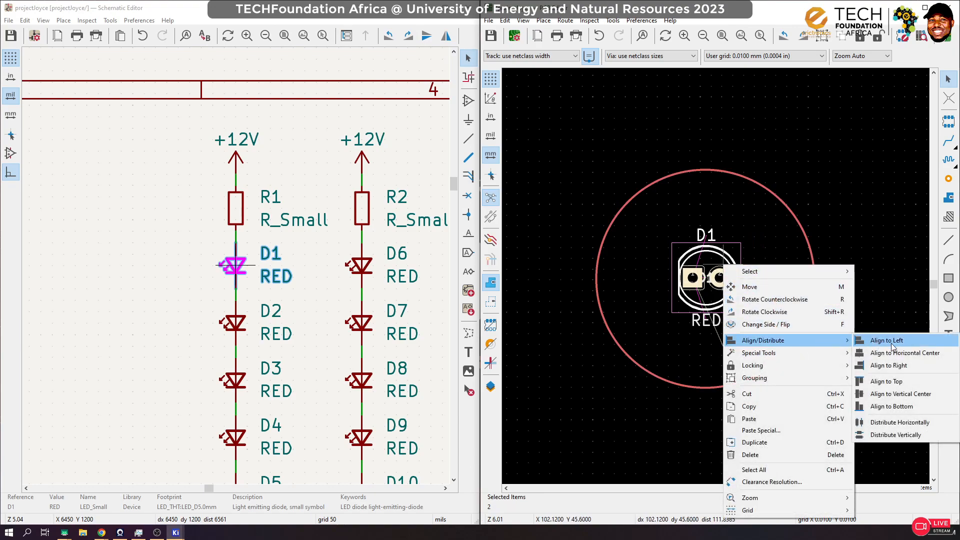
pyautogui.click(896, 353)
pyautogui.rightClick(706, 278)
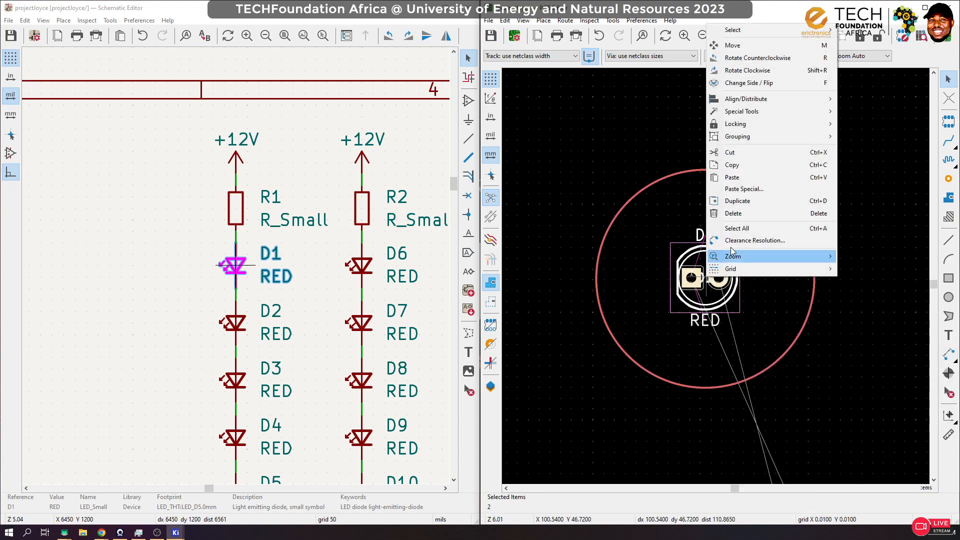
pyautogui.moveTo(820, 113)
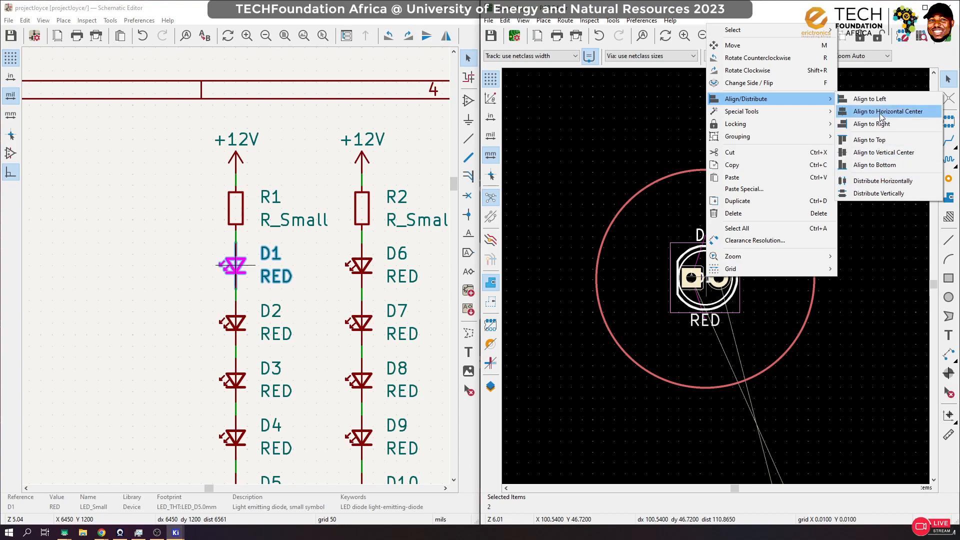
pyautogui.click(870, 152)
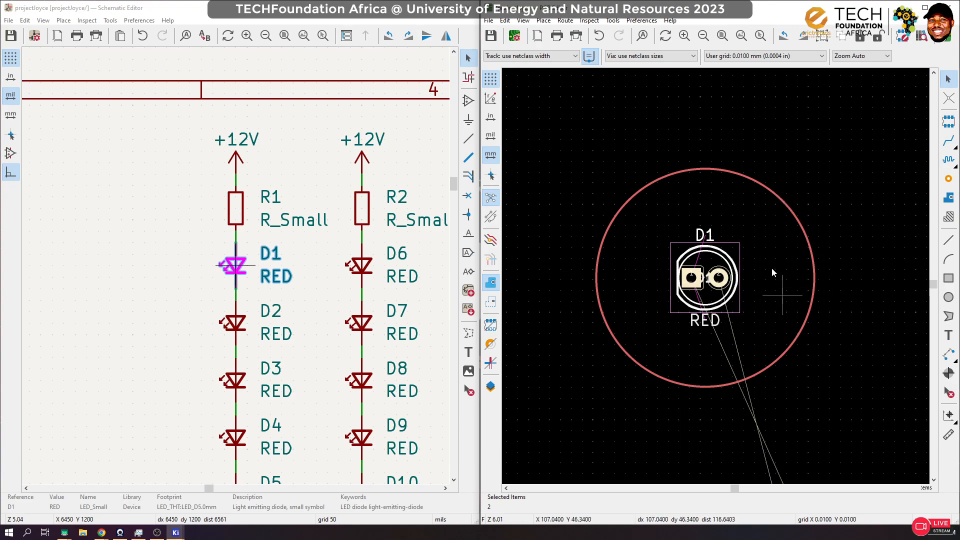
# Step: Lock the D1 footprint and the surrounding circle in place
pyautogui.rightClick(724, 253)
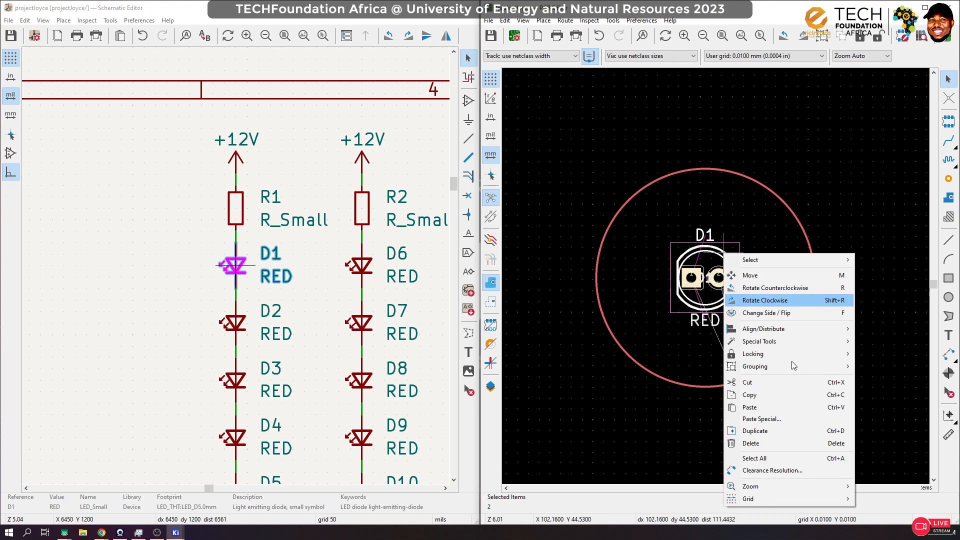
pyautogui.moveTo(795, 352)
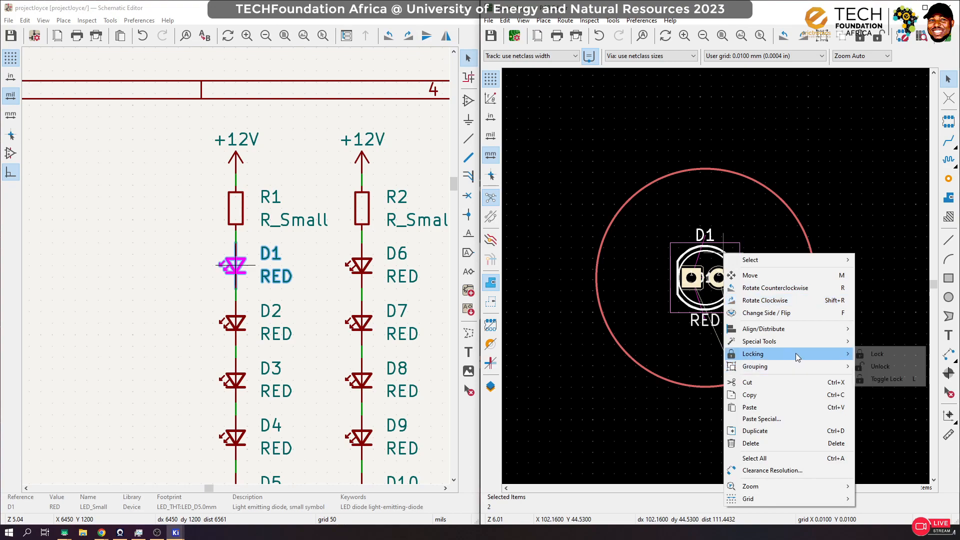
pyautogui.click(889, 355)
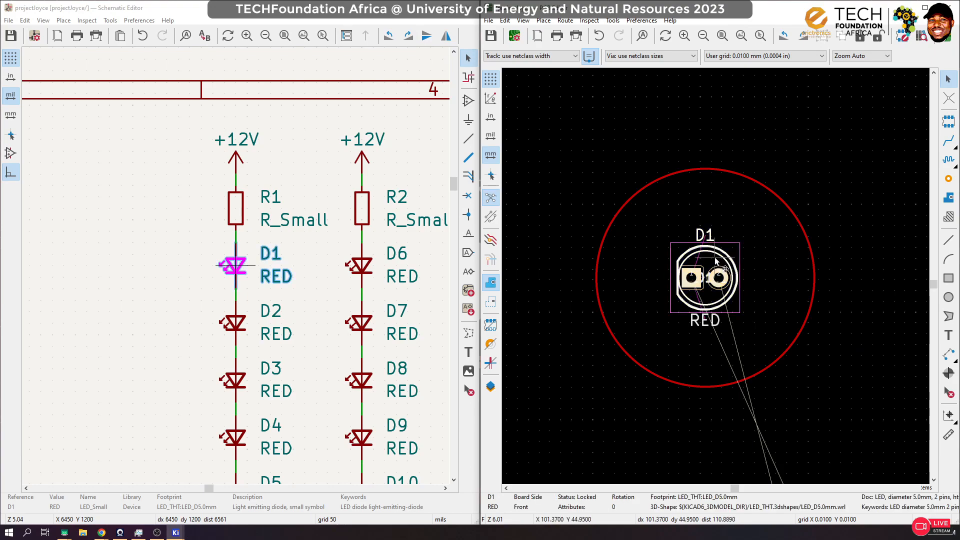
# Step: Try to move the locked D1 footprint out of the centre of the circle
pyautogui.moveTo(715, 257); pyautogui.dragTo(732, 196)
pyautogui.click(692, 122)
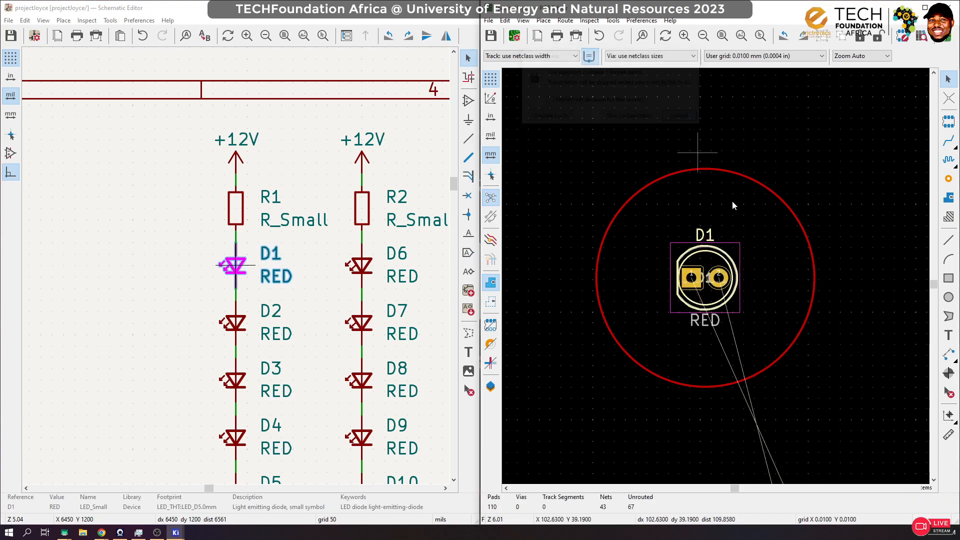
# Step: Place the D2 footprint on the topmost point of the circle, directly above D1, rotated to 180°
pyautogui.scroll(-3, 716, 275)
pyautogui.scroll(-5, 715, 275)
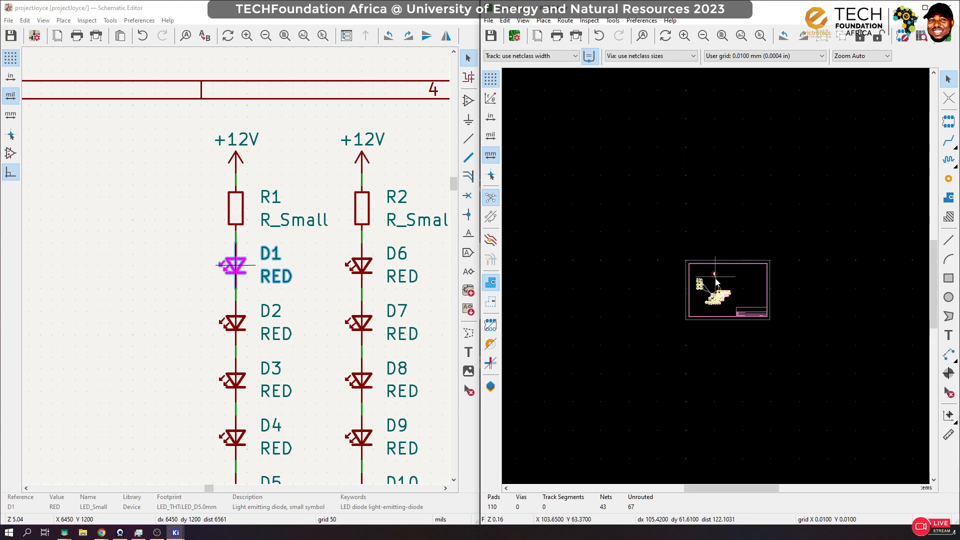
pyautogui.click(233, 322)
pyautogui.press('m')
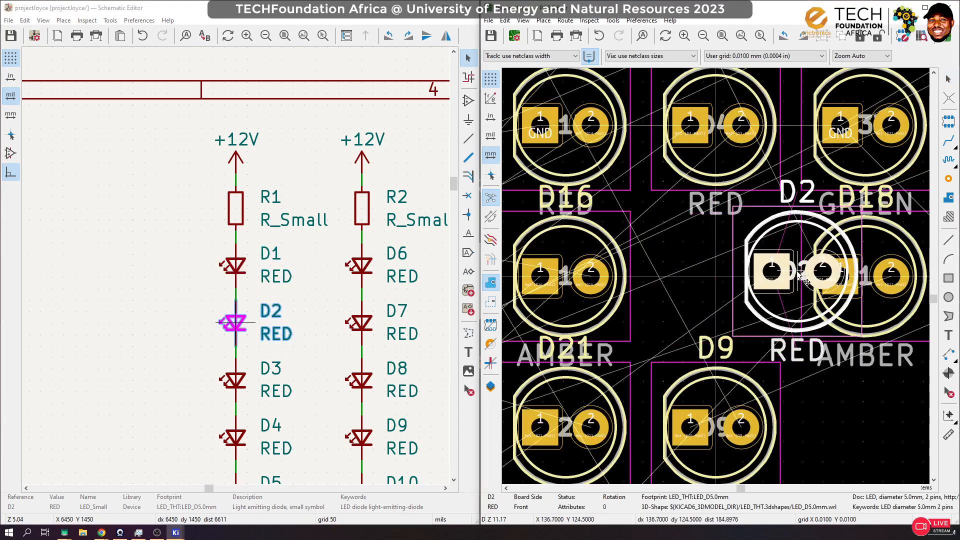
pyautogui.scroll(-4, 797, 270)
pyautogui.scroll(3, 642, 88)
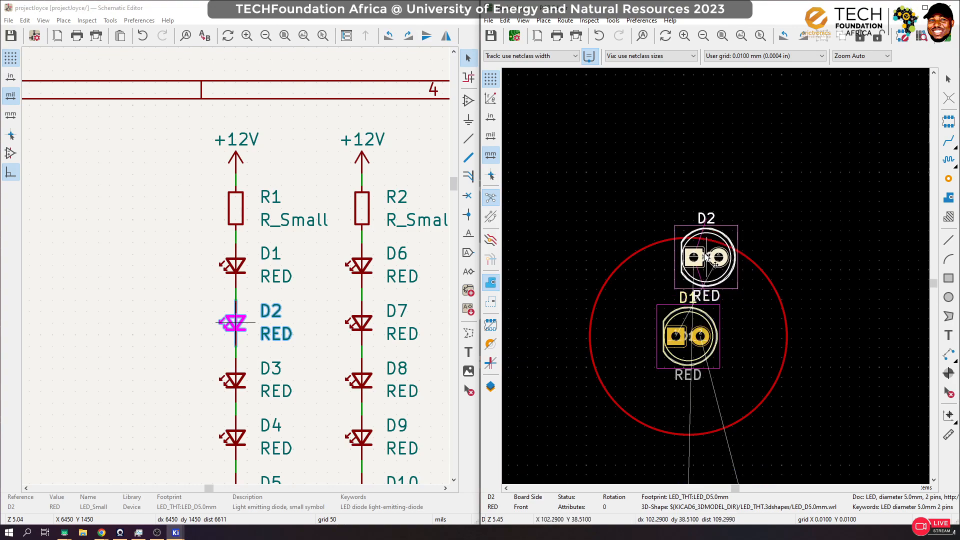
pyautogui.press('r')
pyautogui.scroll(1, 686, 244)
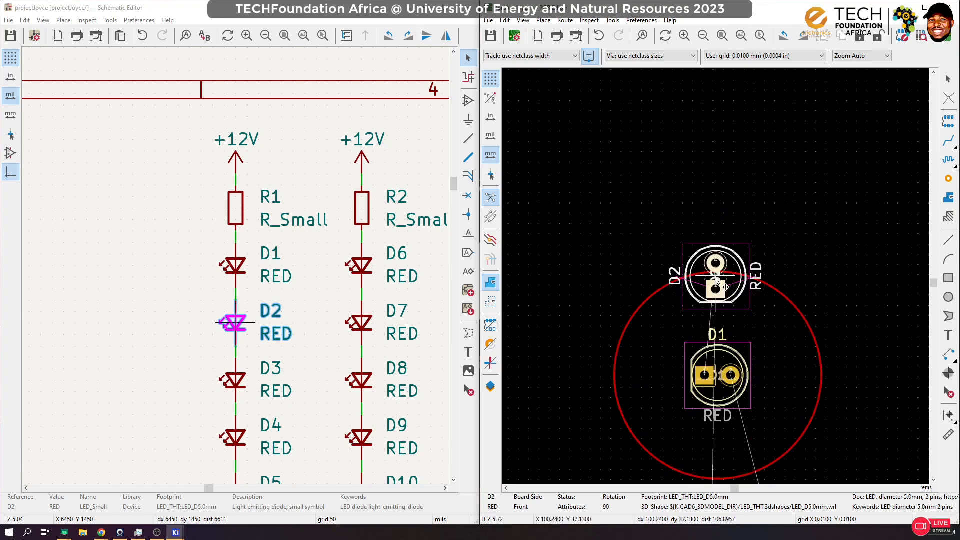
pyautogui.press('r')
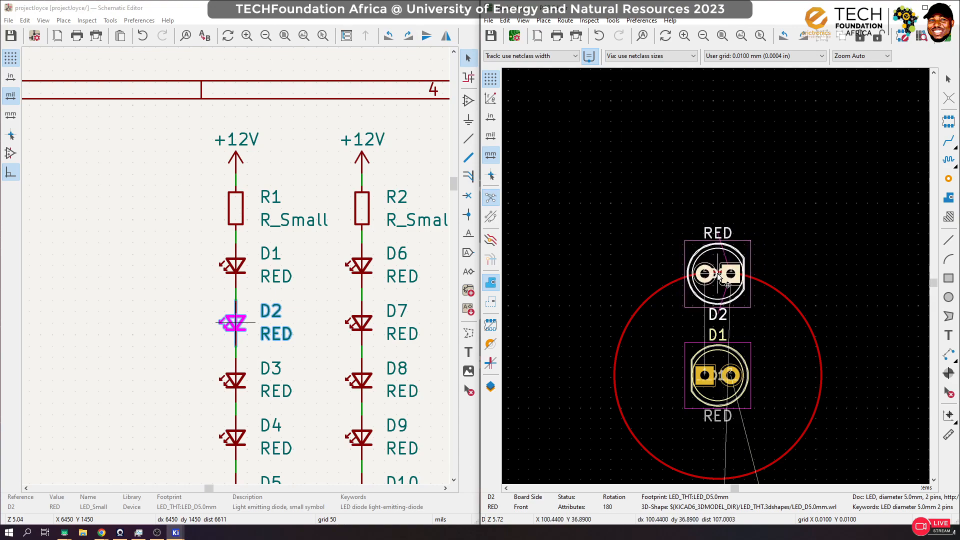
pyautogui.click(718, 280)
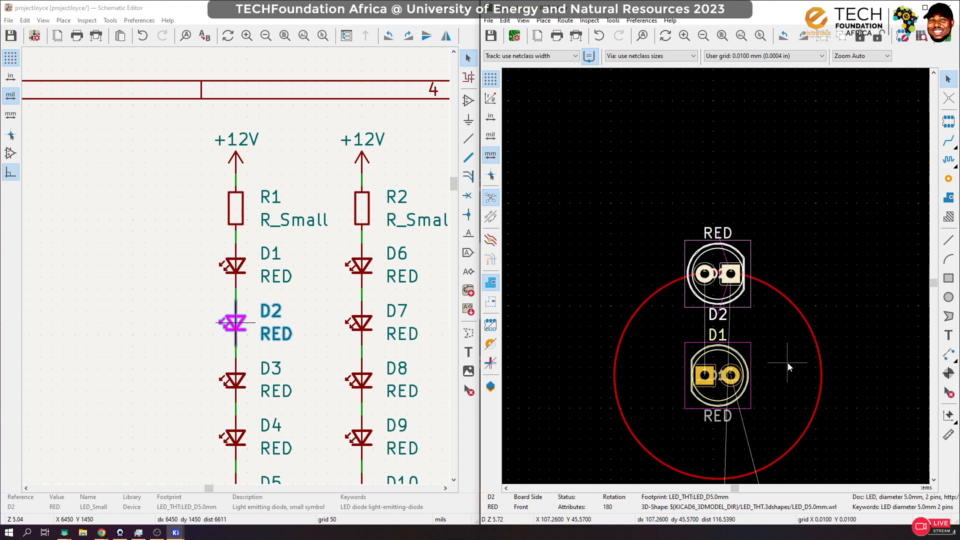
# Step: Place the D3 footprint on the upper-right arc of the circle, rotated to 180°
pyautogui.click(258, 378)
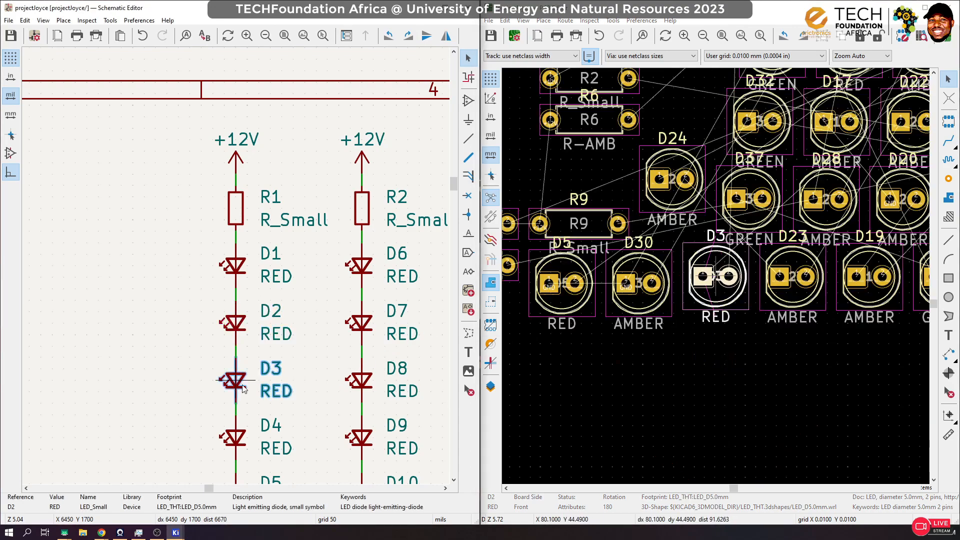
pyautogui.click(735, 299)
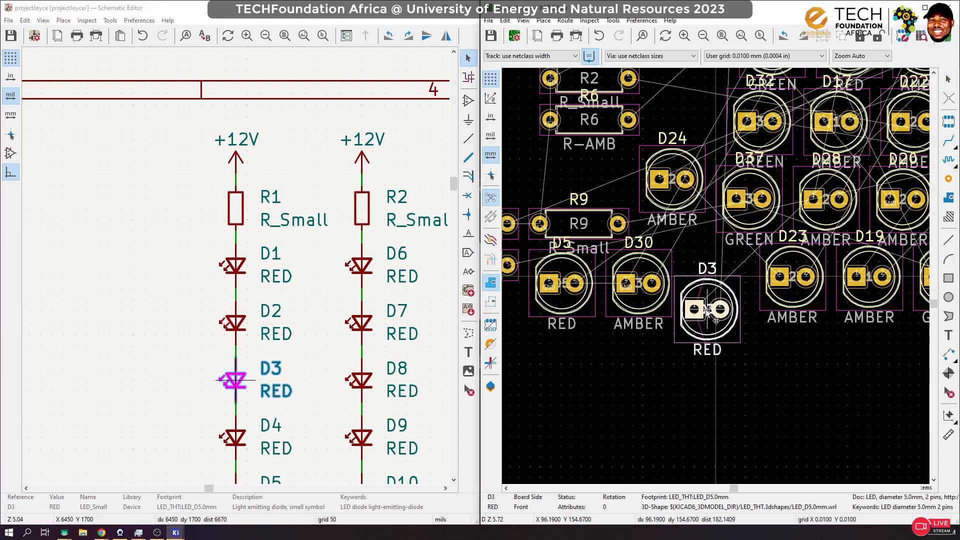
pyautogui.scroll(-10, 724, 235)
pyautogui.scroll(12, 722, 228)
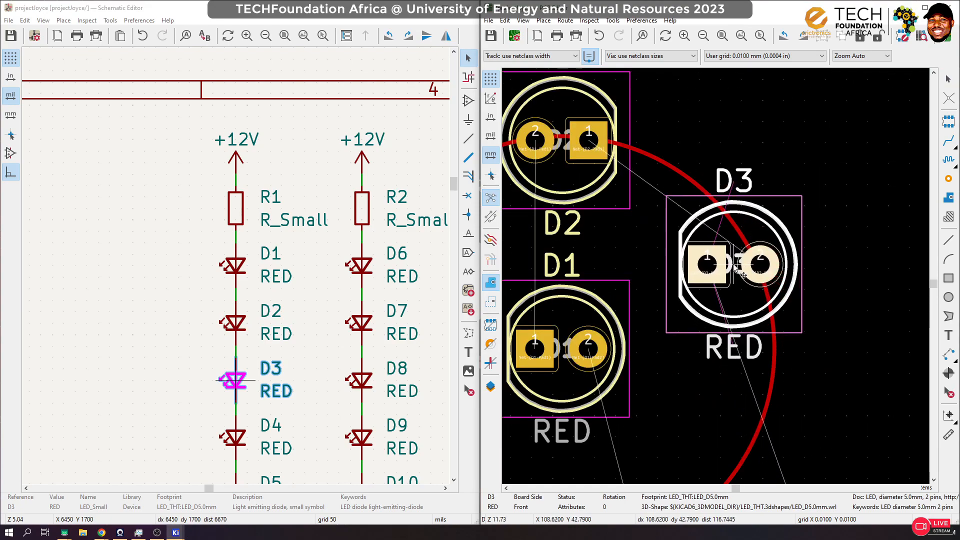
pyautogui.press('r')
pyautogui.press('r')
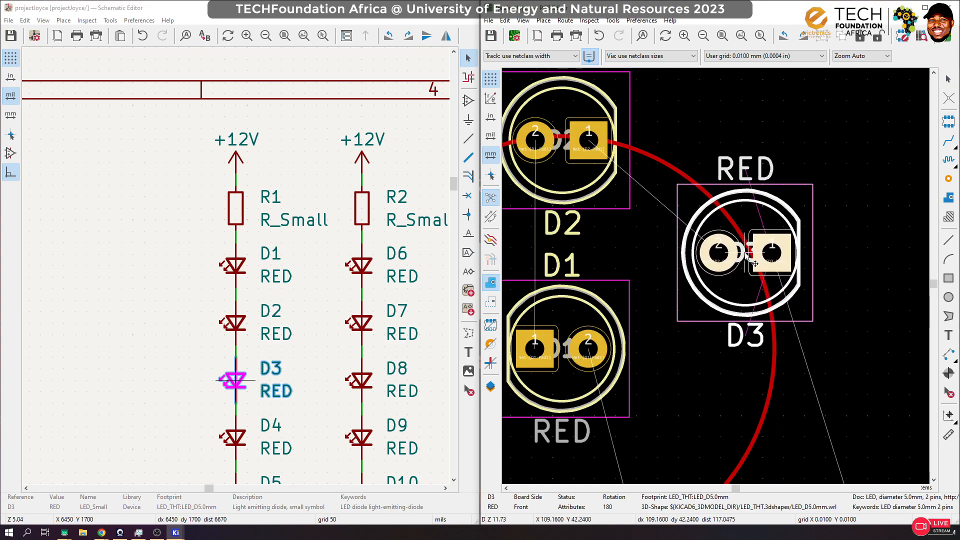
pyautogui.scroll(-3, 752, 260)
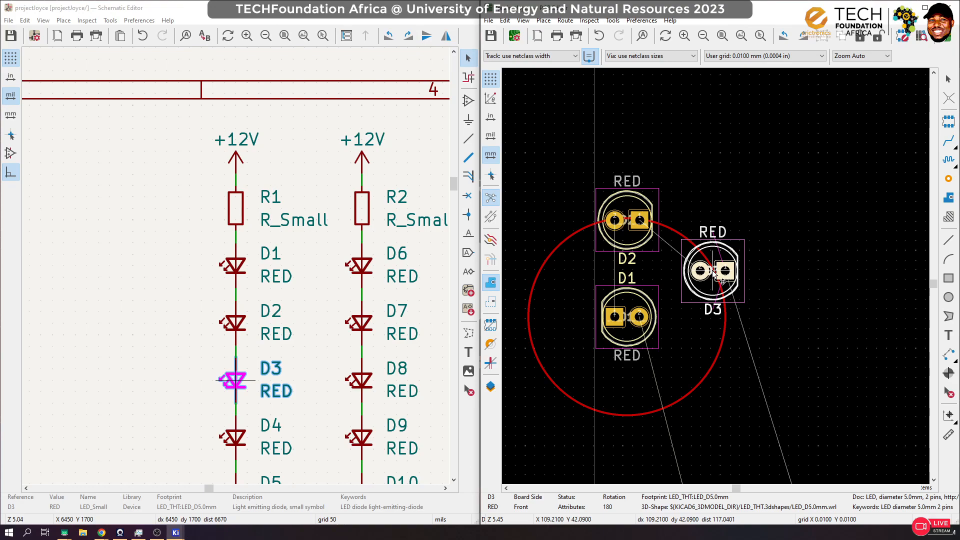
pyautogui.moveTo(722, 281); pyautogui.dragTo(722, 280)
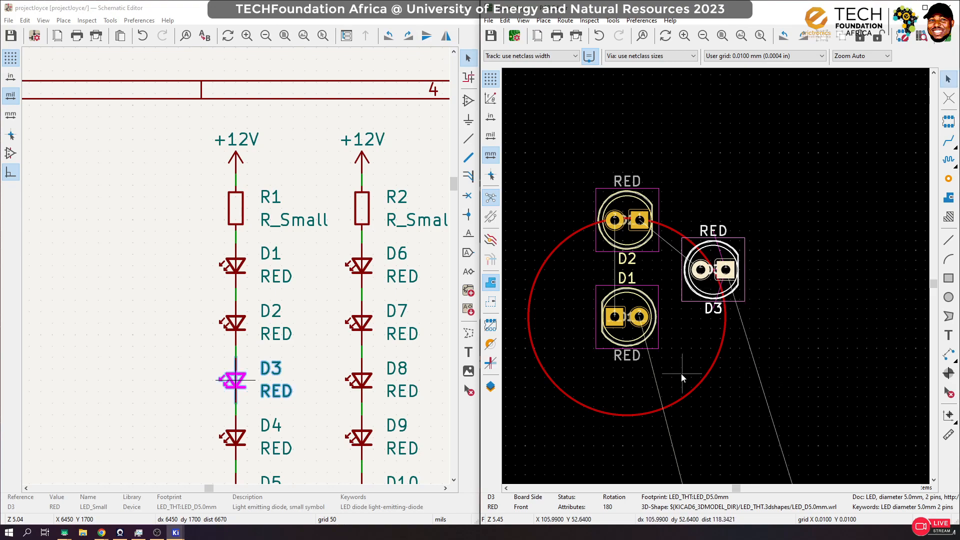
# Step: Place the D4 footprint on the lower-right arc of the circle below D3, rotated to 90°
pyautogui.click(233, 437)
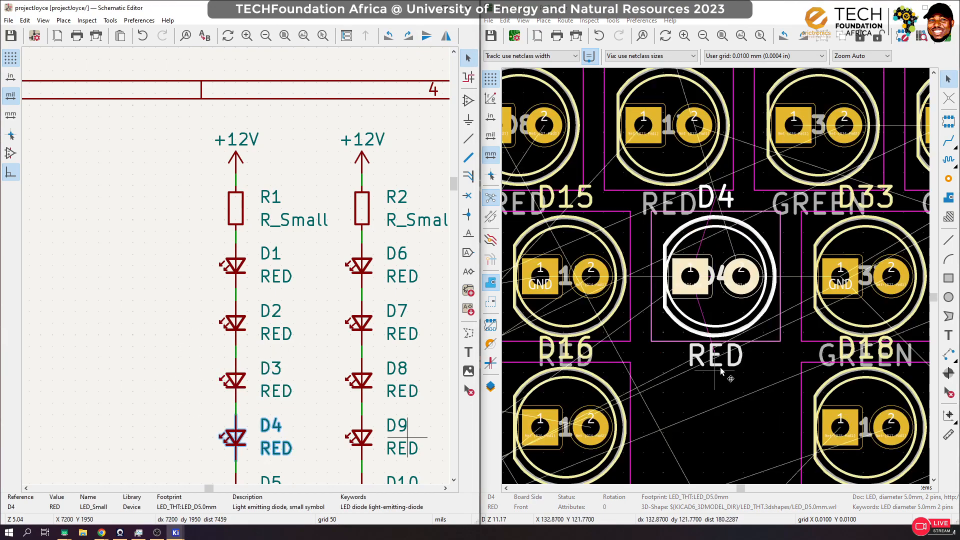
pyautogui.scroll(-10, 720, 305)
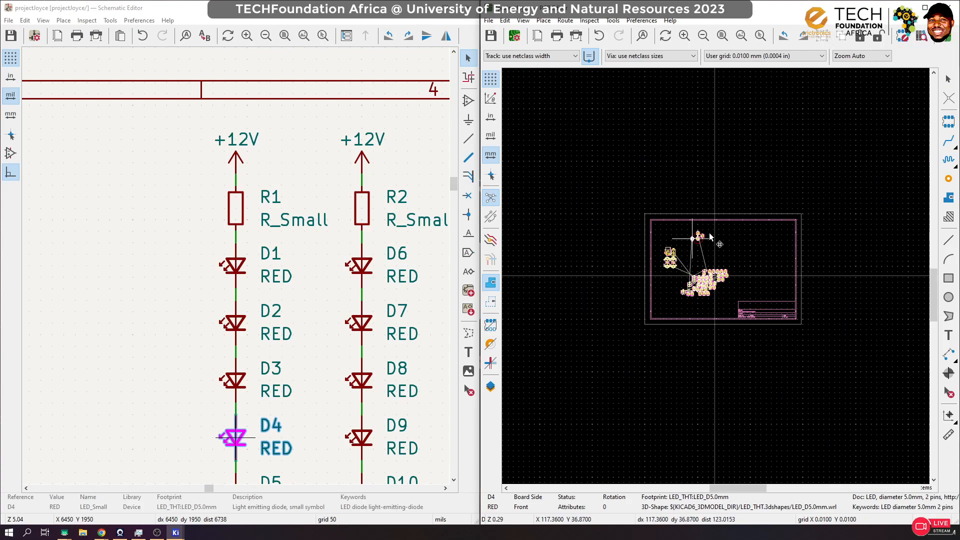
pyautogui.scroll(10, 716, 278)
pyautogui.scroll(-5, 717, 281)
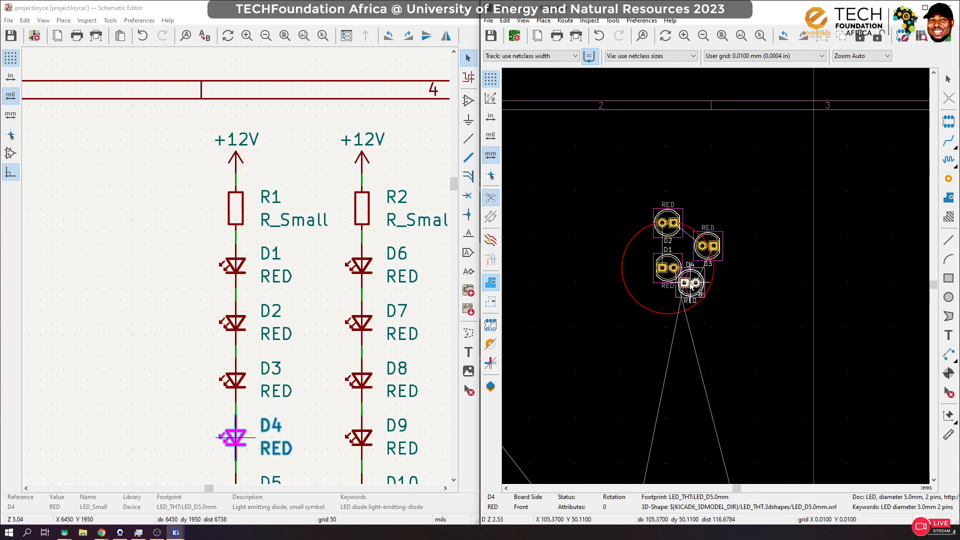
pyautogui.scroll(3, 722, 285)
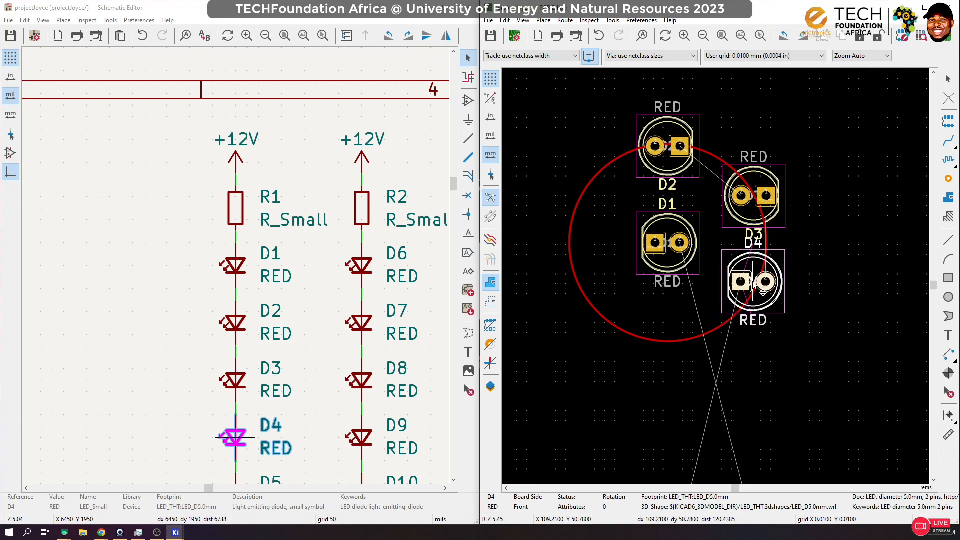
pyautogui.press('r')
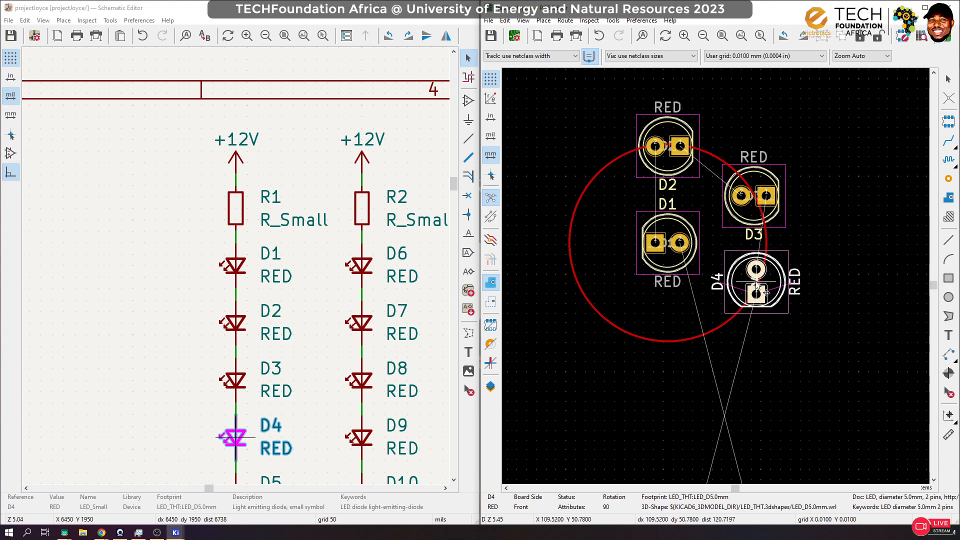
pyautogui.click(757, 288)
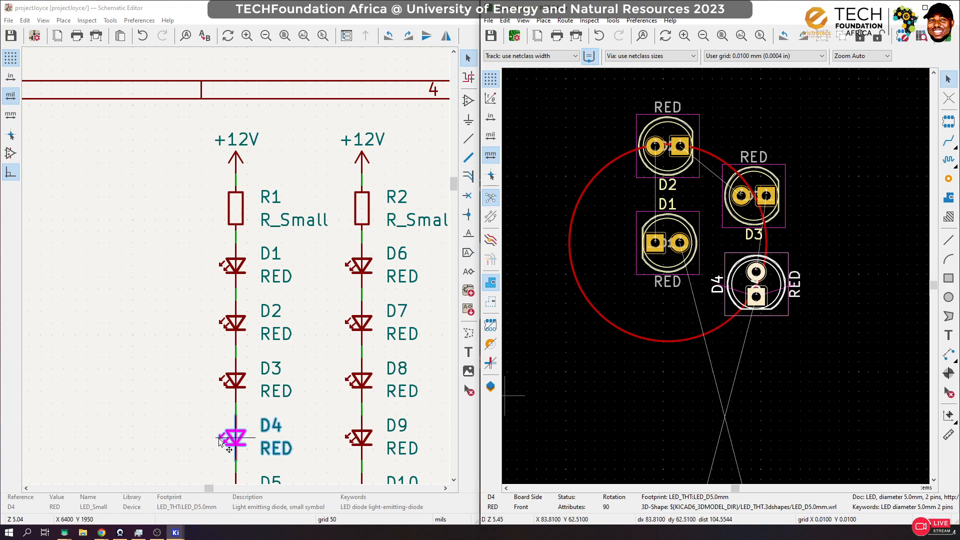
# Step: Place the D5 footprint on the lowest point of the circle, directly below D1, with its orientation at 0°
pyautogui.scroll(-3, 245, 386)
pyautogui.click(229, 318)
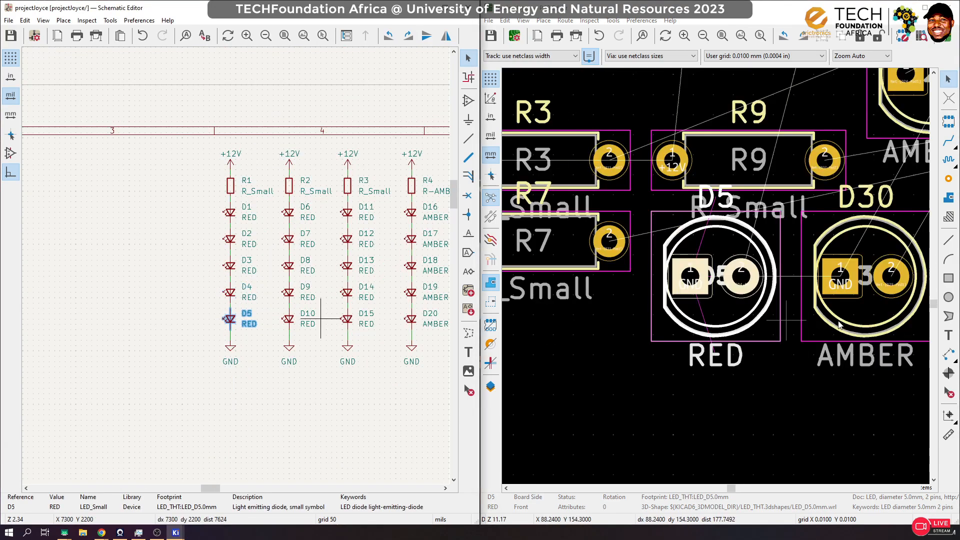
pyautogui.click(737, 318)
pyautogui.press('m')
pyautogui.scroll(-8, 692, 280)
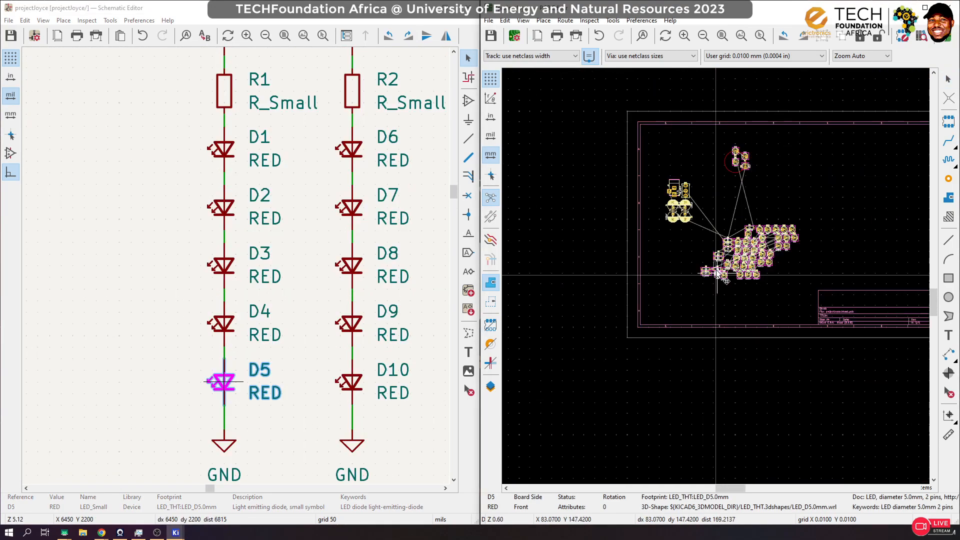
pyautogui.scroll(8, 750, 169)
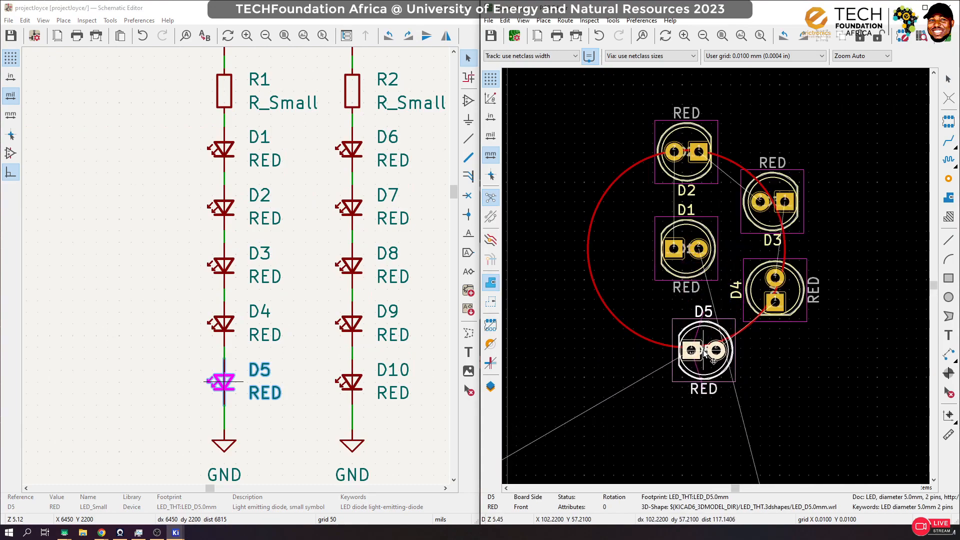
pyautogui.press('r')
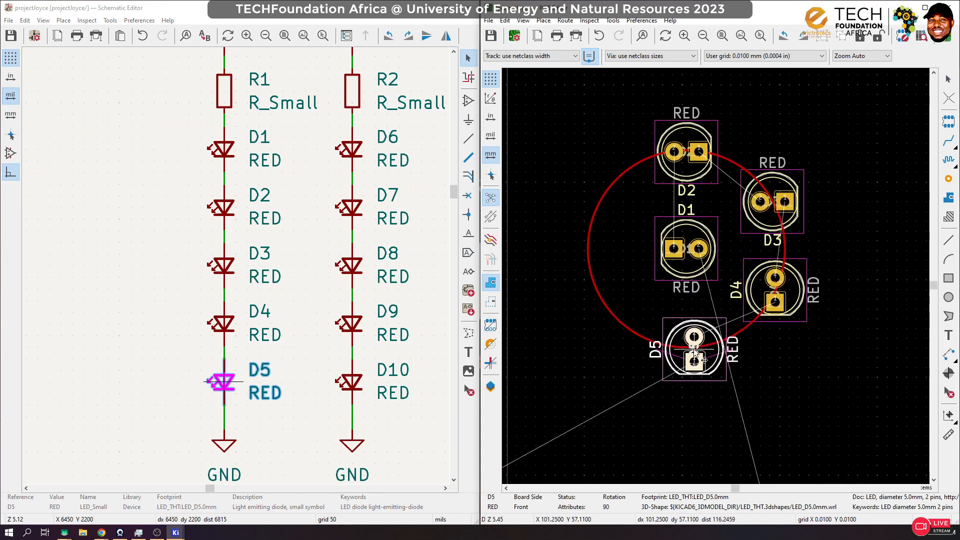
pyautogui.press('r')
pyautogui.press('r')
pyautogui.press('r')
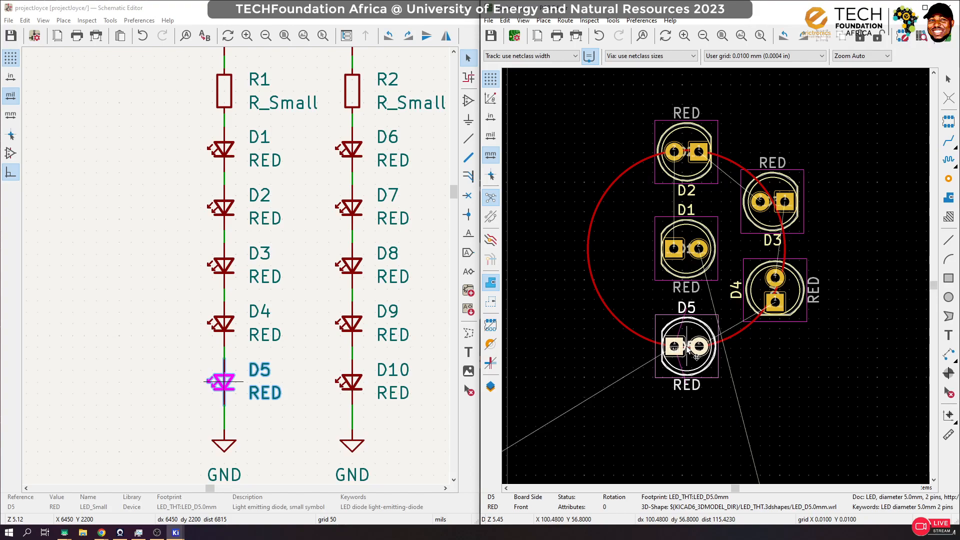
pyautogui.click(687, 349)
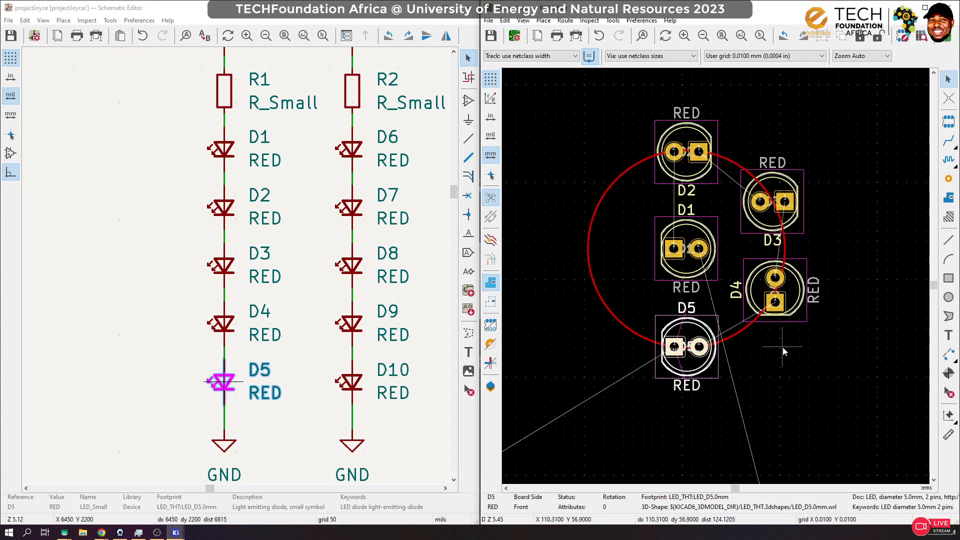
pyautogui.click(806, 326)
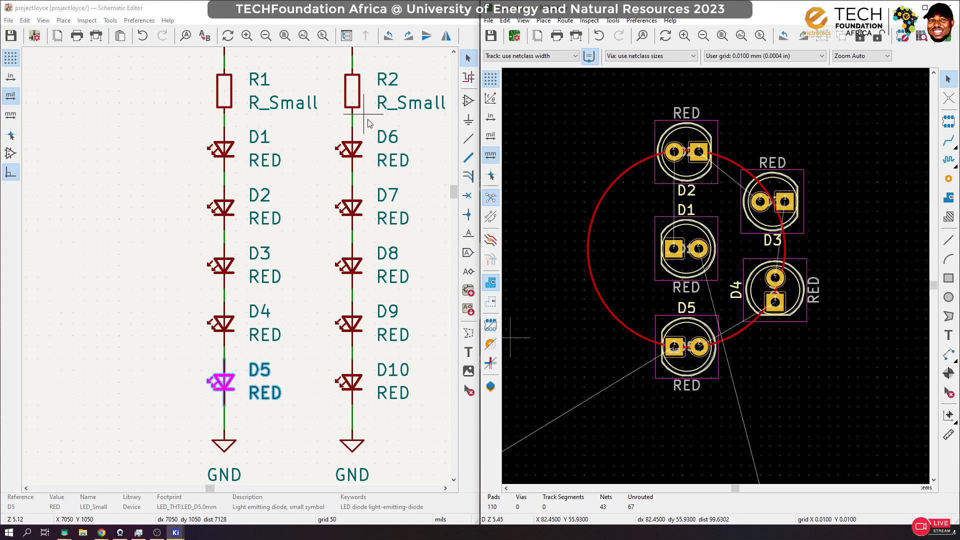
# Step: Place the D6 footprint on the lower-left arc of the circle, level with D4 and rotated to 90°
pyautogui.click(350, 147)
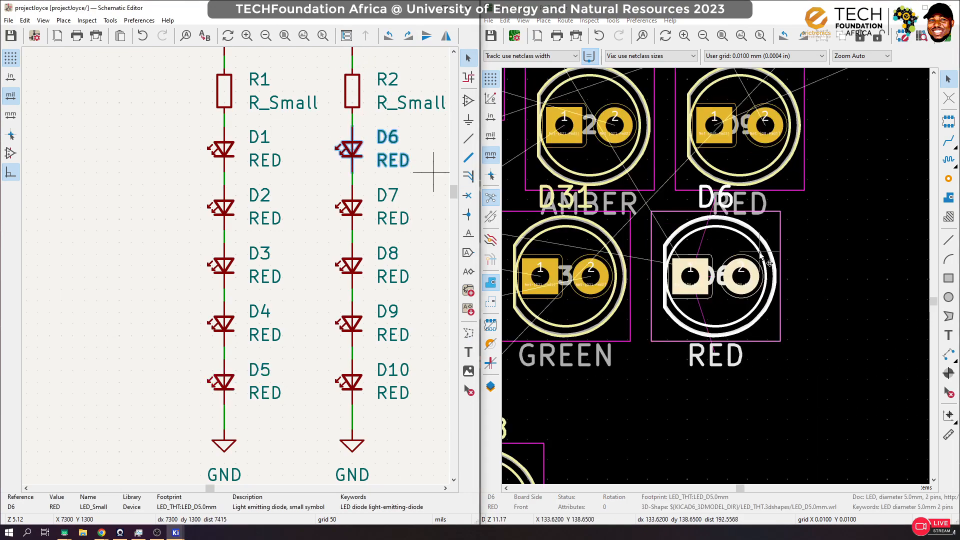
pyautogui.press('m')
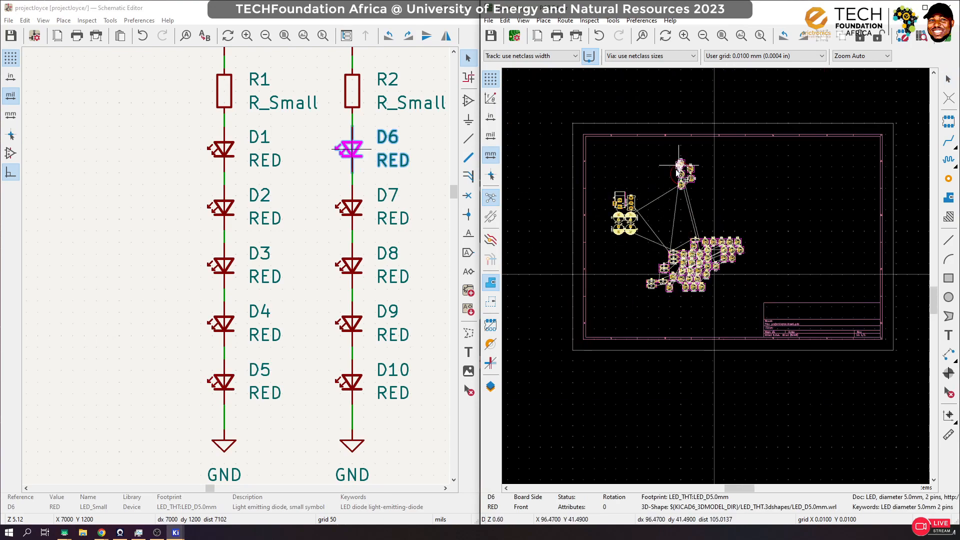
pyautogui.scroll(5, 677, 180)
pyautogui.scroll(4, 693, 263)
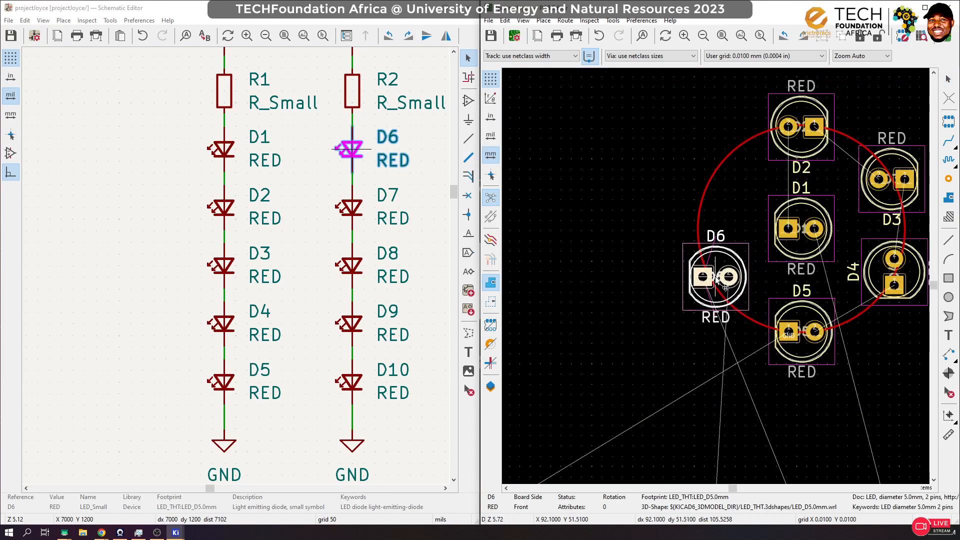
pyautogui.press('r')
pyautogui.press('r')
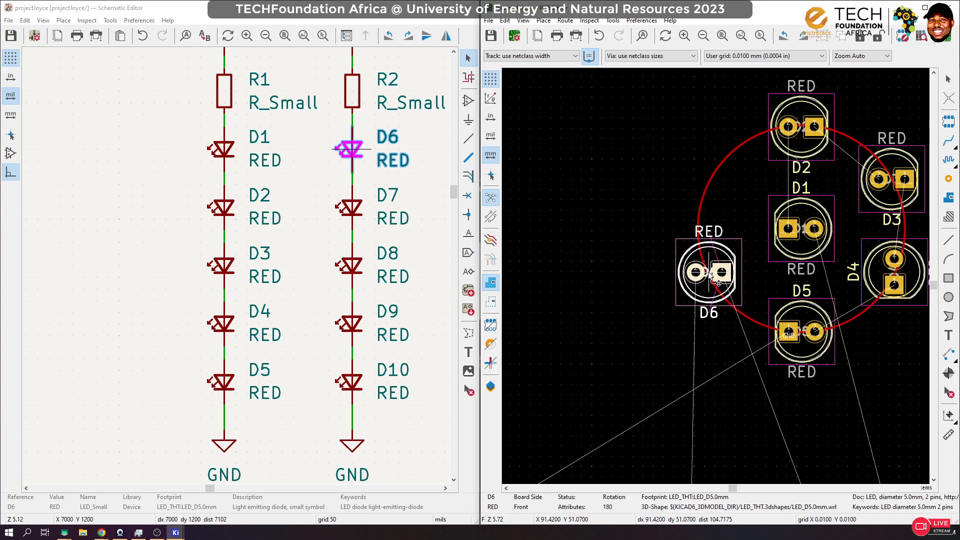
pyautogui.press('r')
pyautogui.press('r')
pyautogui.press('r')
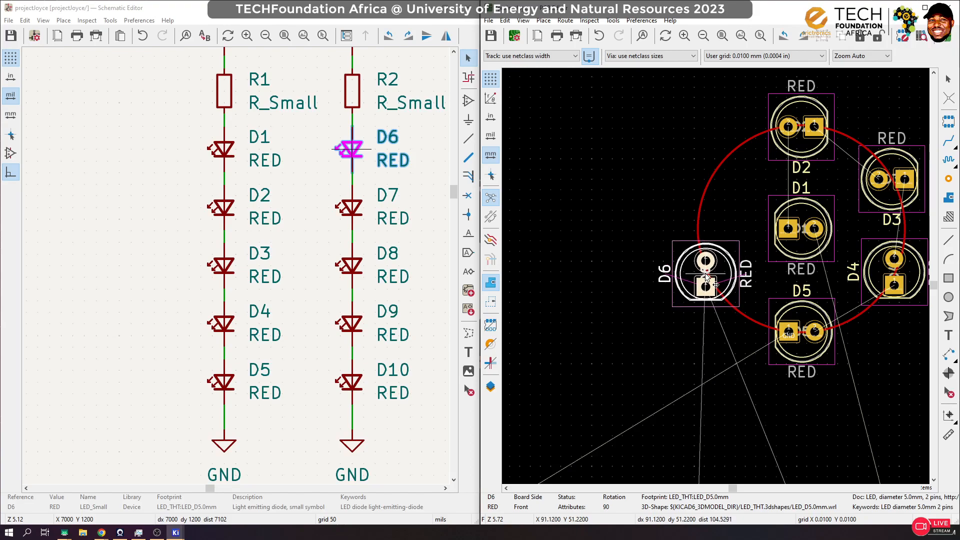
pyautogui.click(715, 286)
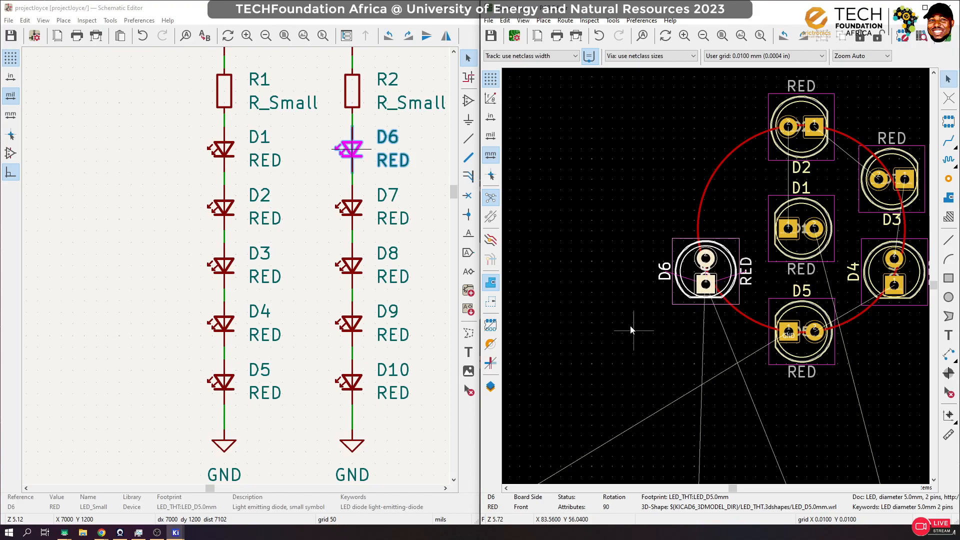
# Step: Place the D7 footprint on the upper-left arc of the circle, above D6, with its orientation at 0°
pyautogui.scroll(-3, 730, 275)
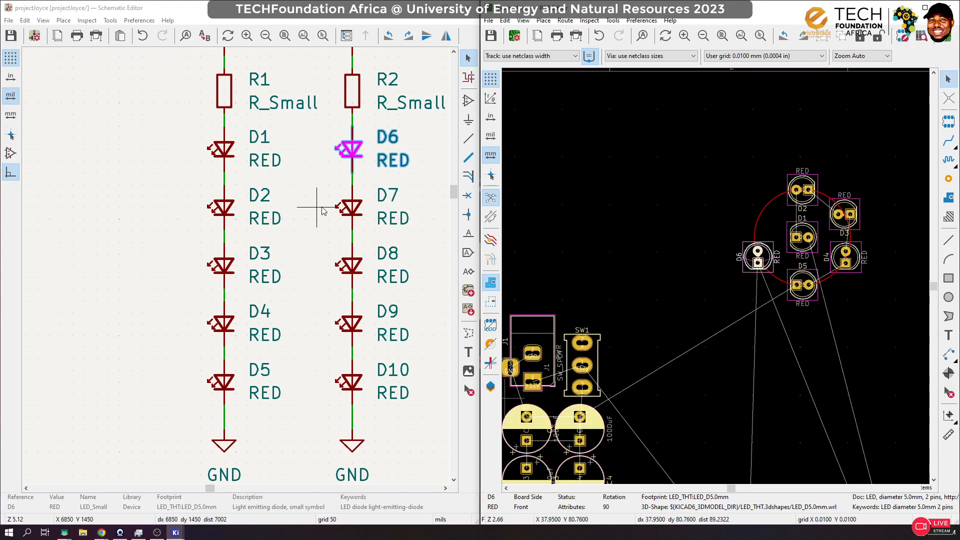
pyautogui.click(352, 207)
pyautogui.click(753, 306)
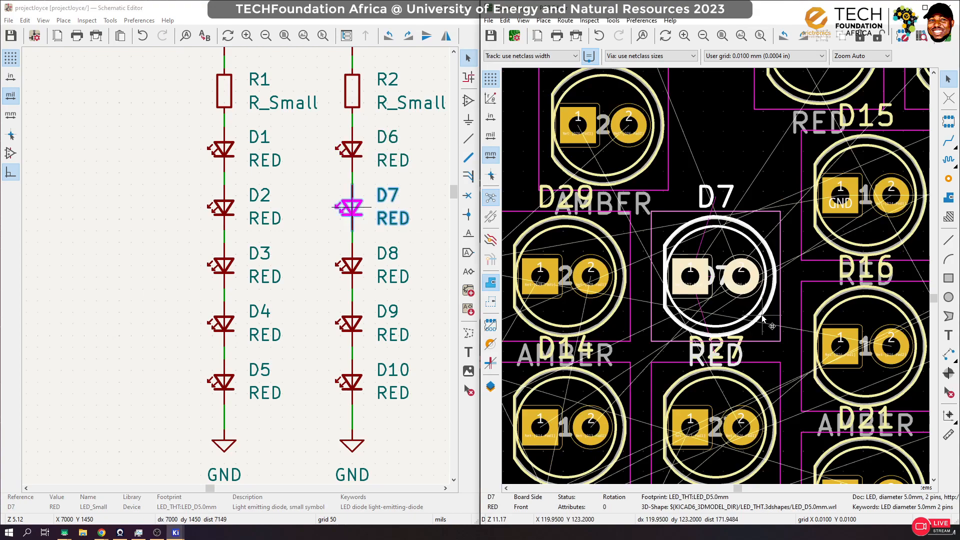
pyautogui.scroll(-8, 750, 308)
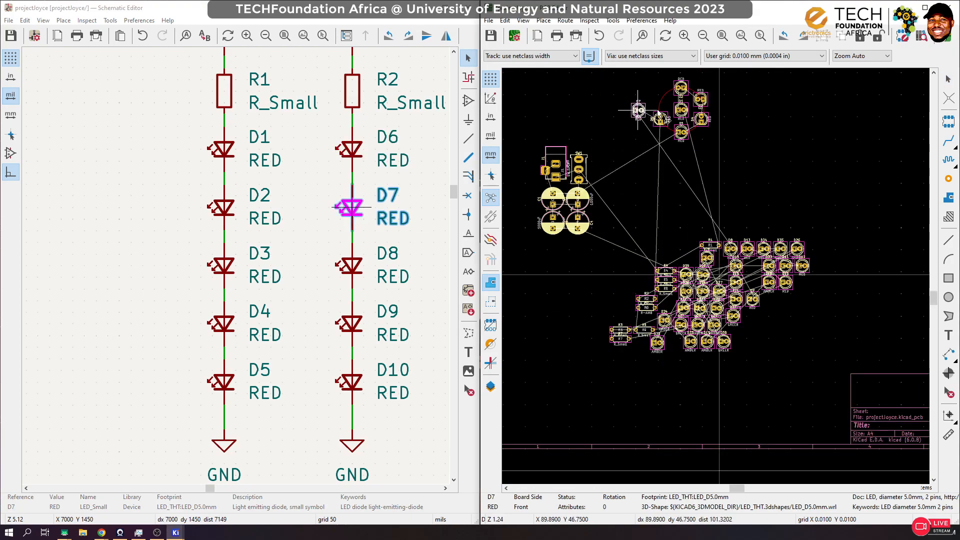
pyautogui.scroll(5, 716, 278)
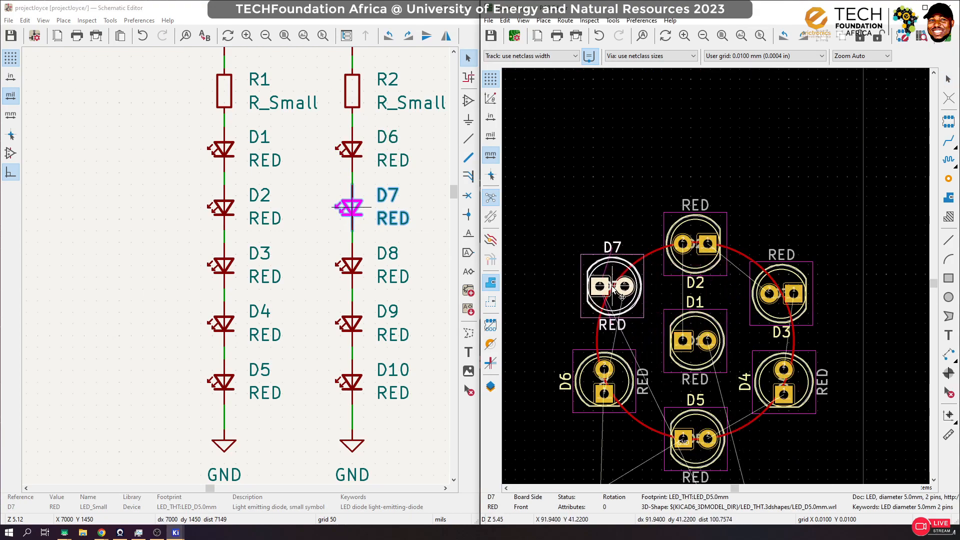
pyautogui.press('r')
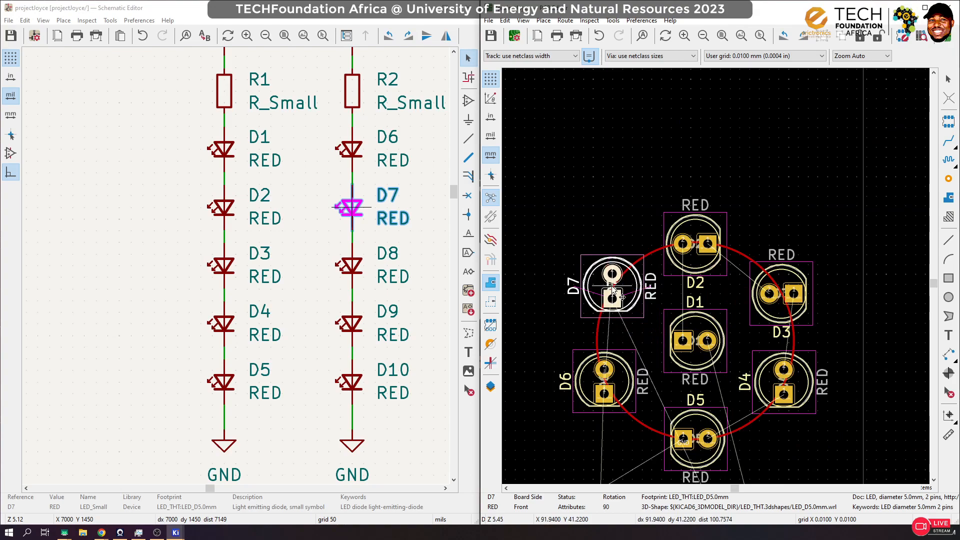
pyautogui.press('r')
pyautogui.press('r')
pyautogui.press('r')
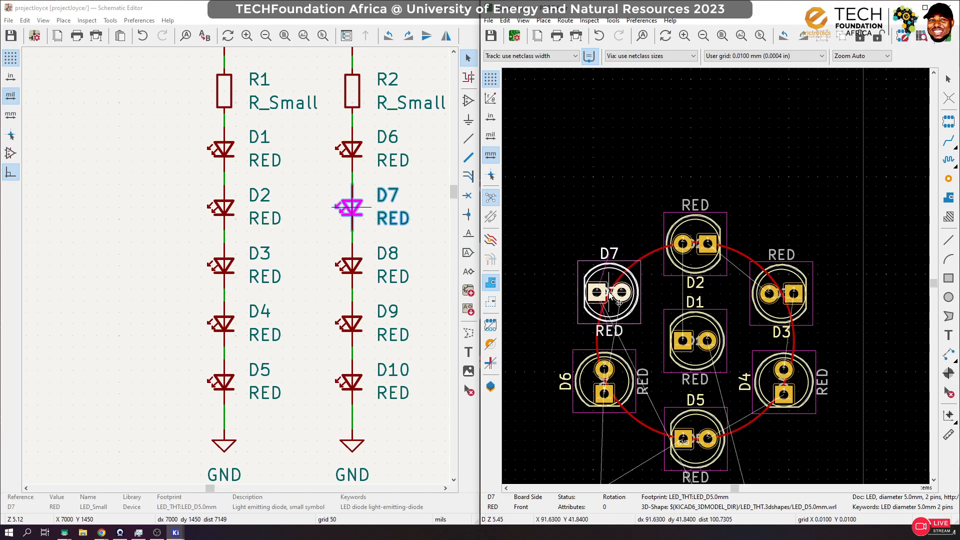
pyautogui.click(609, 295)
pyautogui.scroll(-5, 609, 295)
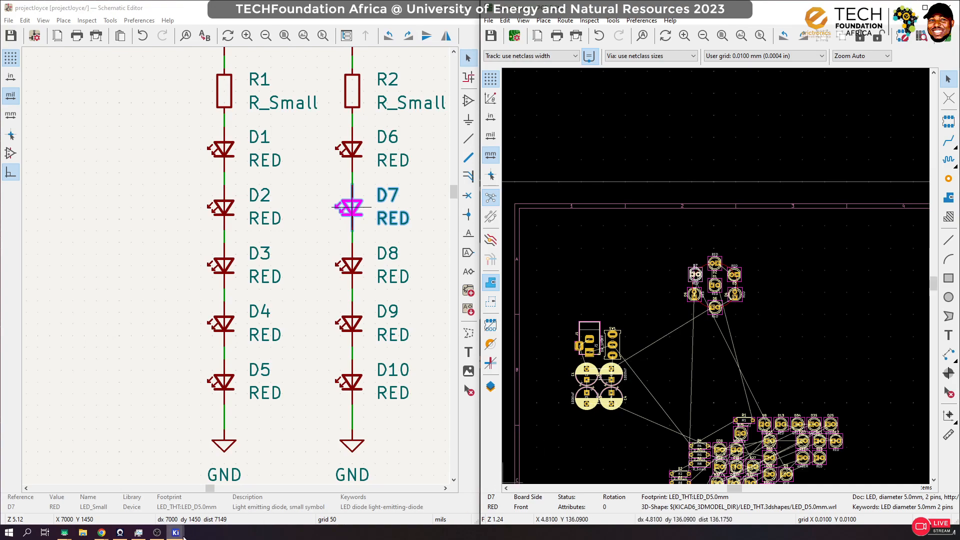
# Step: Open the 3D view of the board
pyautogui.moveTo(176, 534)
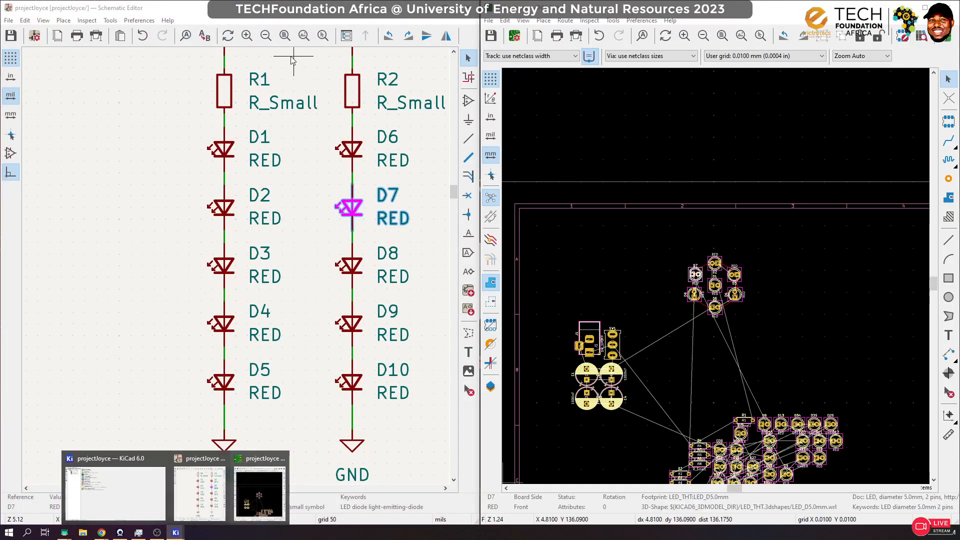
pyautogui.click(523, 20)
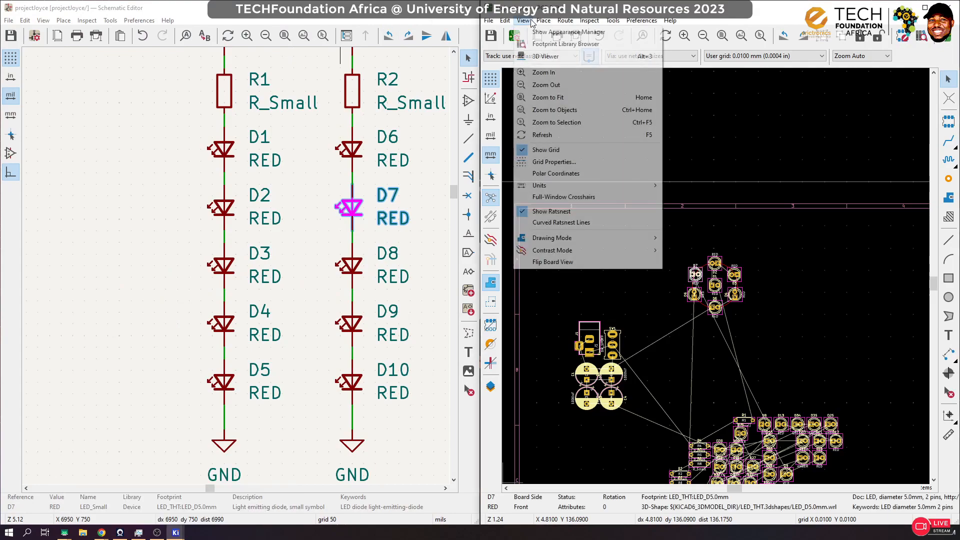
pyautogui.click(550, 56)
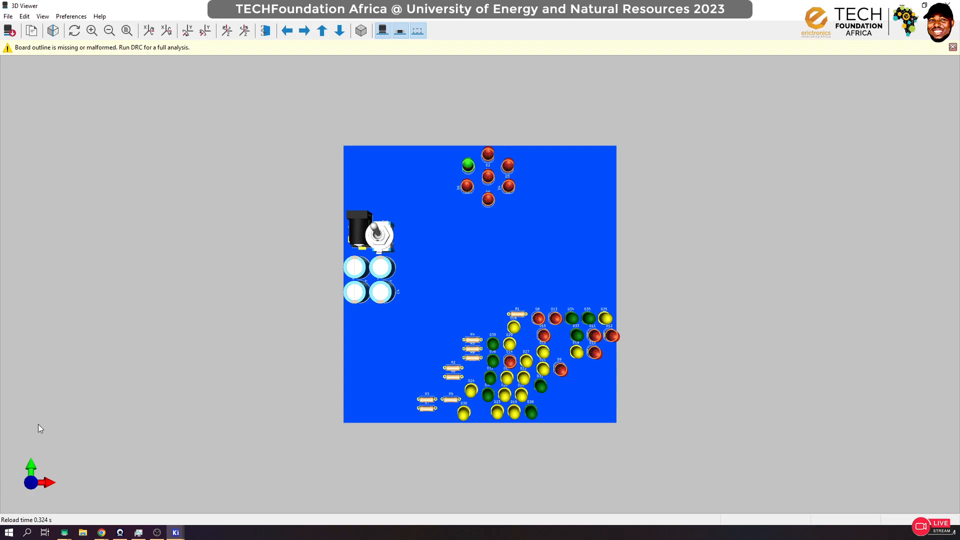
# Step: Search the computer for WhatsApp and launch it, returning to the board's 3D view
pyautogui.click(9, 533)
pyautogui.write('what')
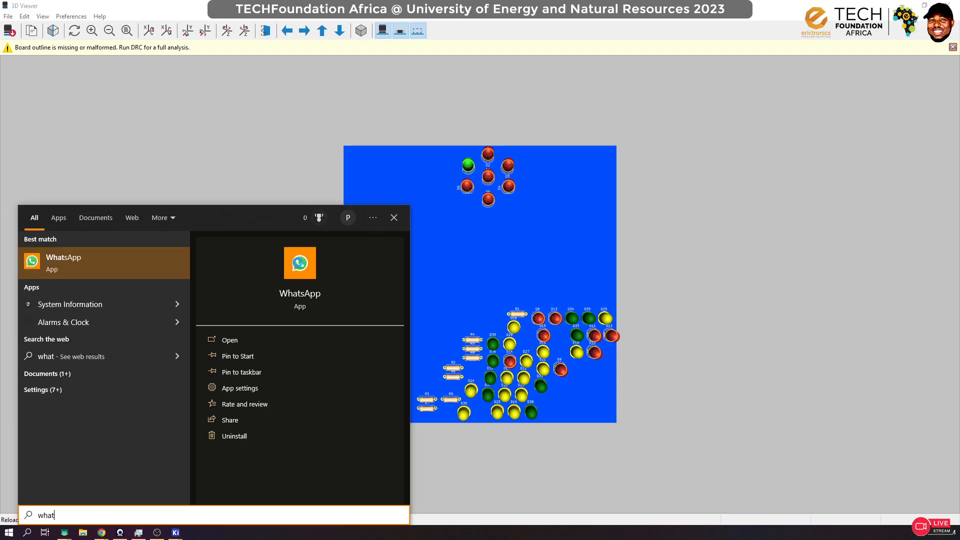
pyautogui.click(50, 261)
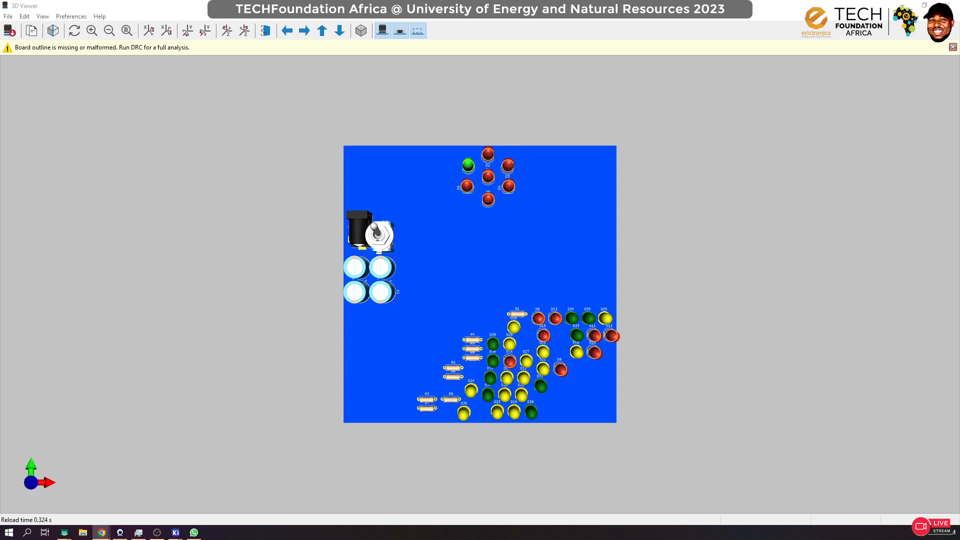
pyautogui.press('super+d')
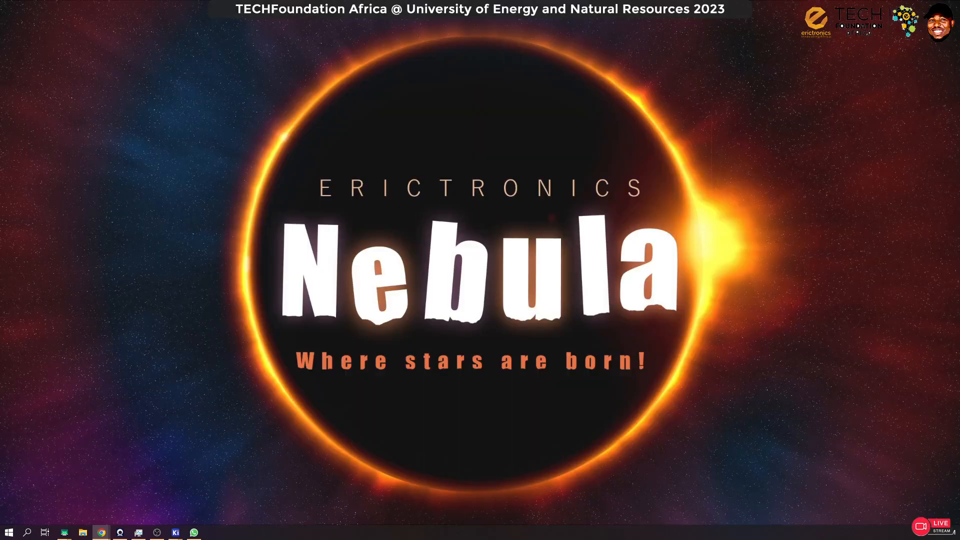
pyautogui.press('super+d')
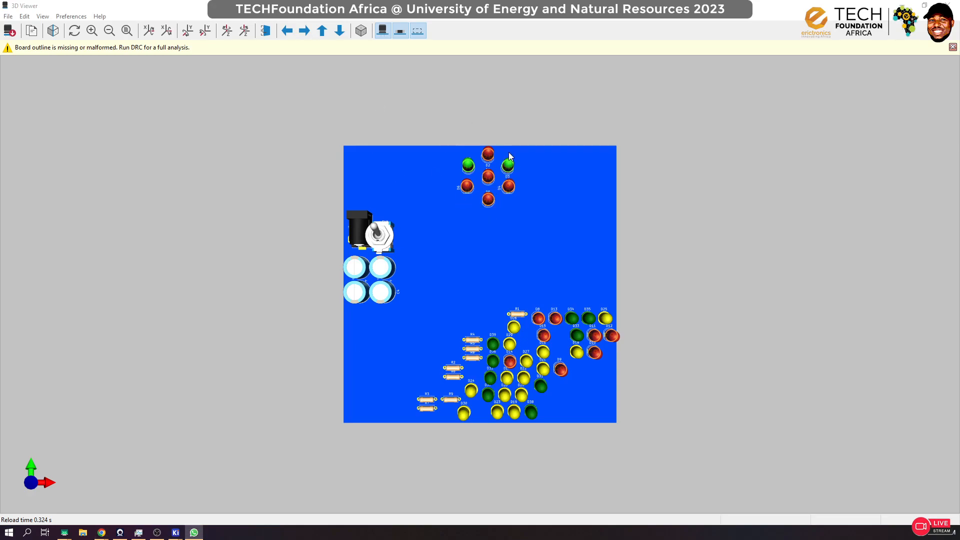
# Step: Examine the LED ring and other components from tilted angles in 3D, and close the 3D view
pyautogui.moveTo(527, 147); pyautogui.dragTo(500, 201)
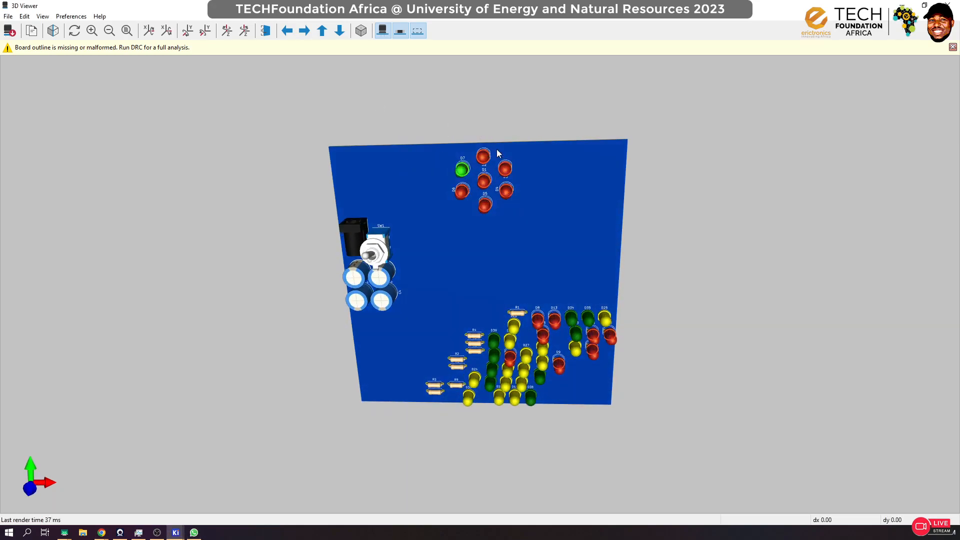
pyautogui.moveTo(553, 175); pyautogui.dragTo(559, 125)
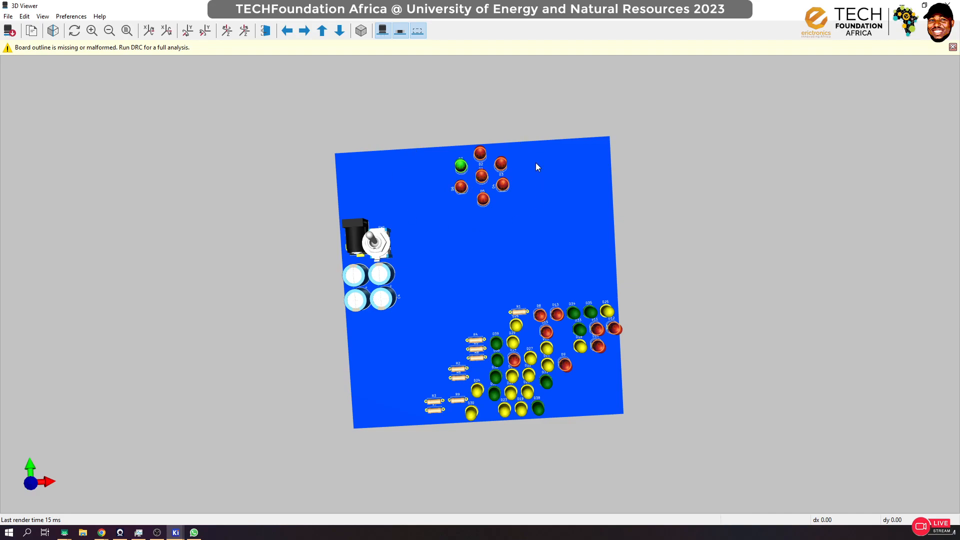
pyautogui.click(947, 5)
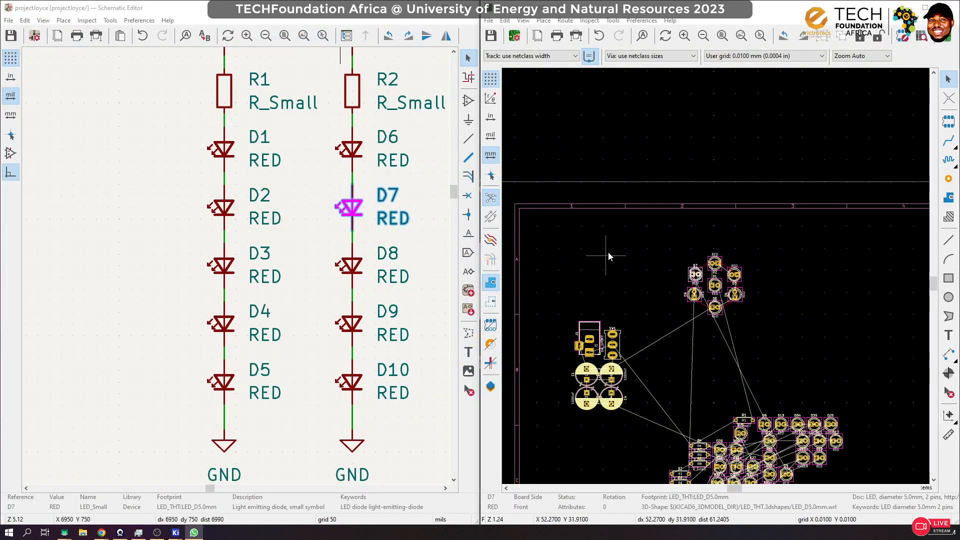
# Step: Locate D8 from the schematic and place its footprint just above D7, outside the circle
pyautogui.scroll(3, 718, 279)
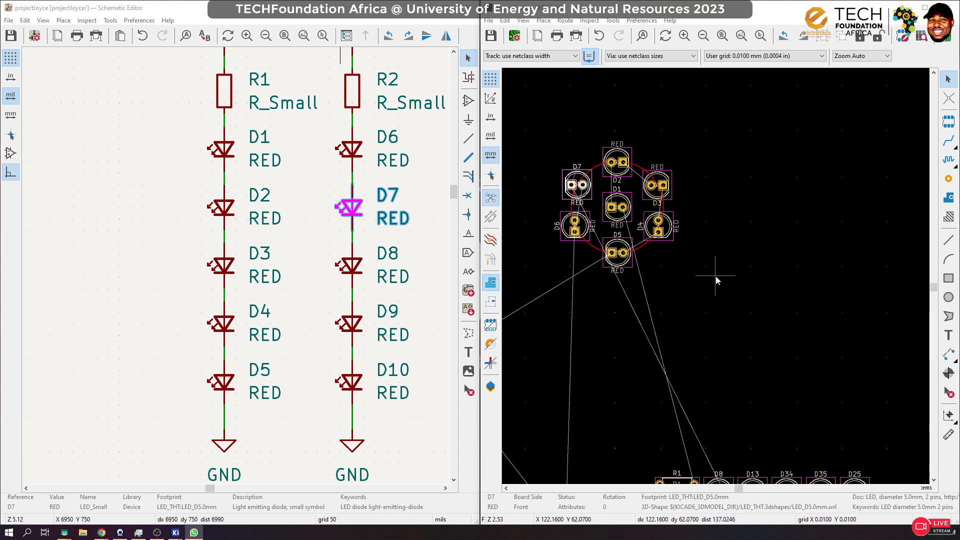
pyautogui.click(355, 269)
pyautogui.click(711, 248)
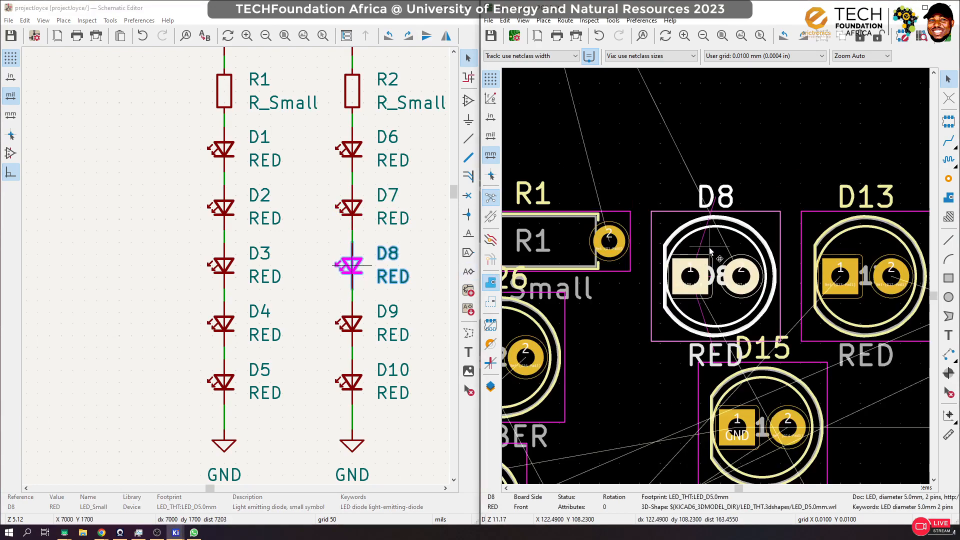
pyautogui.press('m')
pyautogui.scroll(-1, 709, 276)
pyautogui.scroll(-5, 724, 287)
pyautogui.scroll(3, 645, 240)
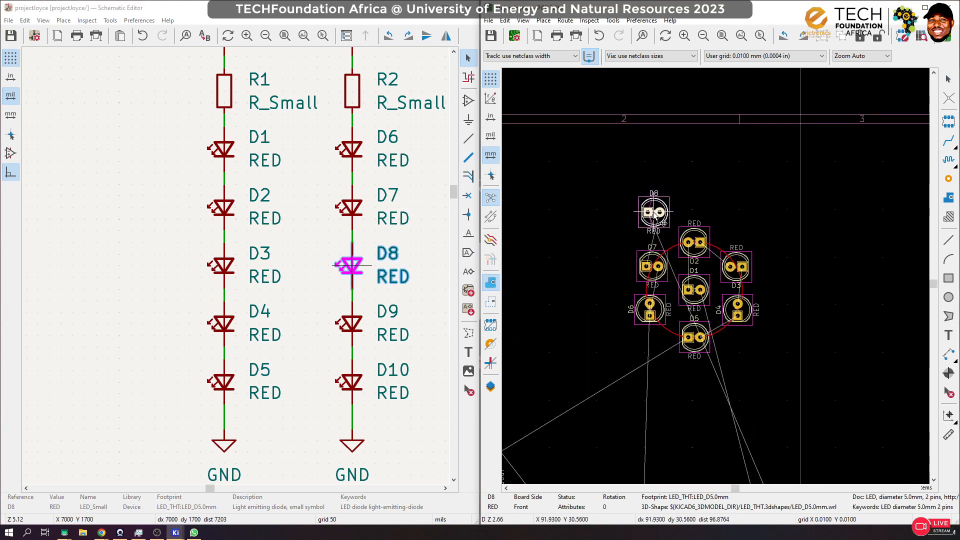
pyautogui.scroll(2, 647, 219)
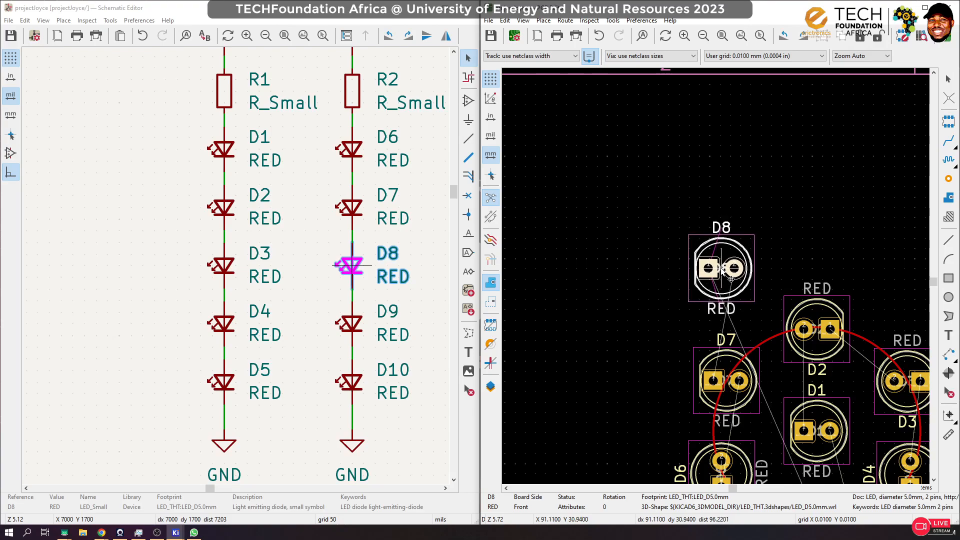
pyautogui.scroll(-2, 722, 268)
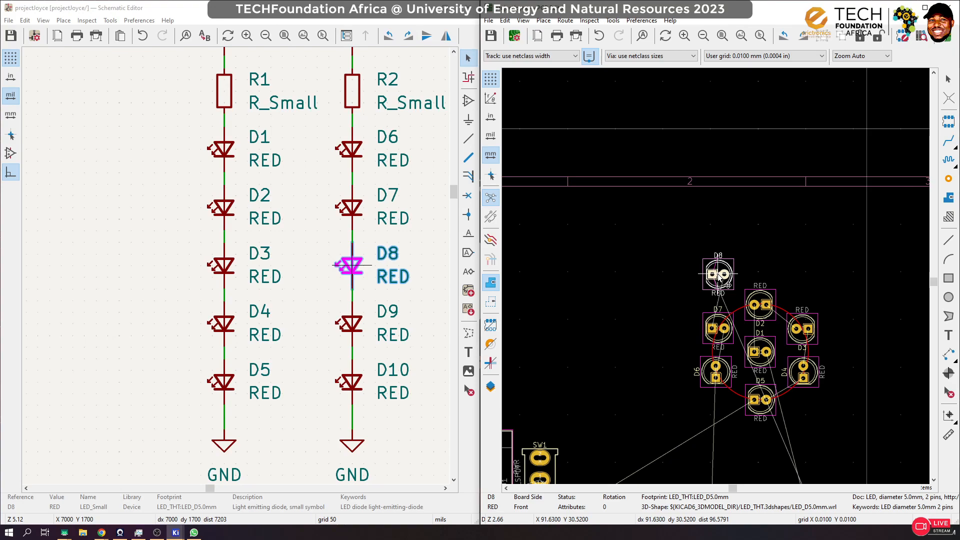
pyautogui.scroll(1, 716, 279)
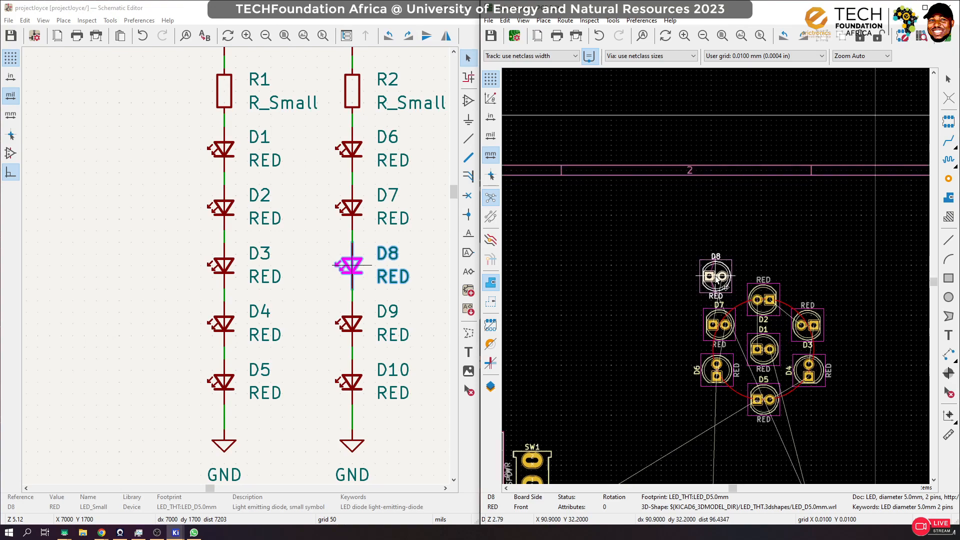
pyautogui.click(716, 277)
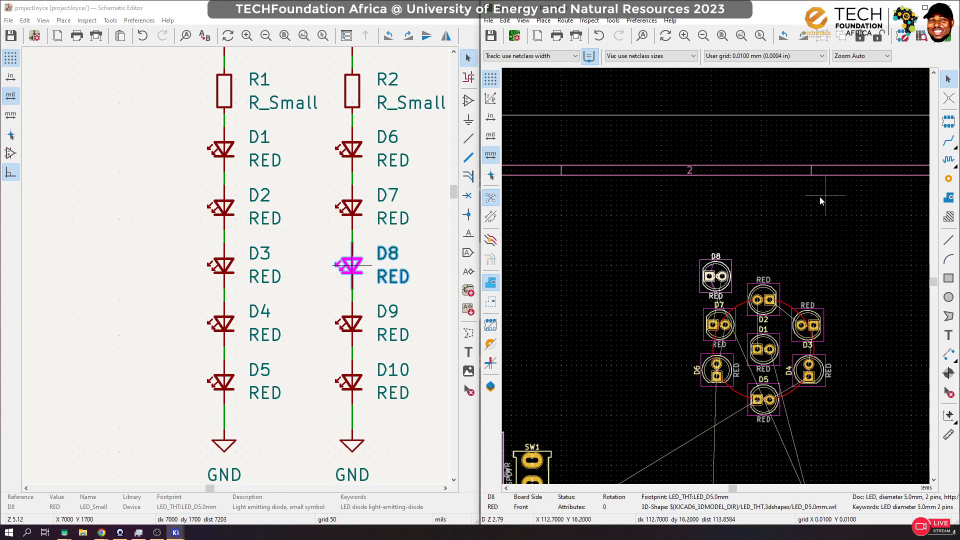
# Step: Rotate the D8 footprint to 180° and place it directly above D2, outside the circle
pyautogui.scroll(5, 716, 279)
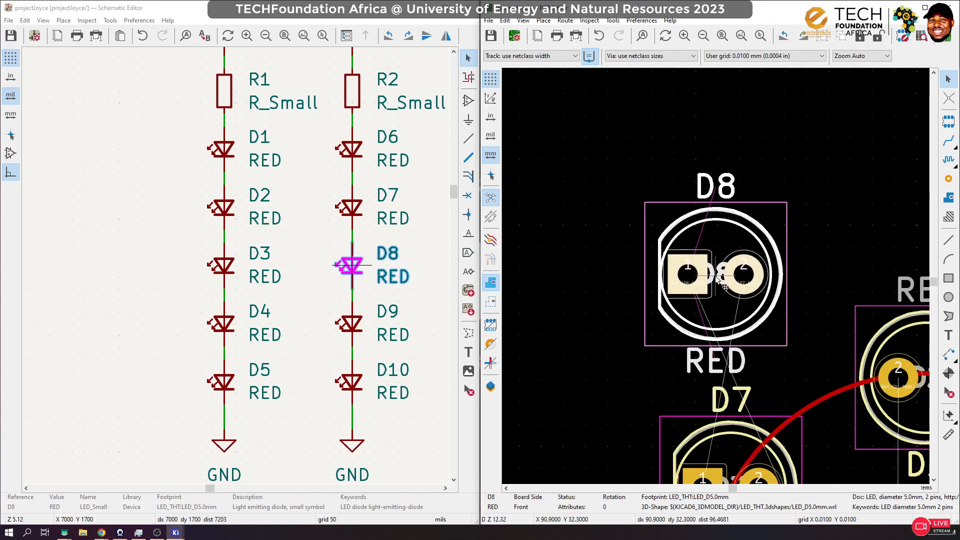
pyautogui.press('r')
pyautogui.press('r')
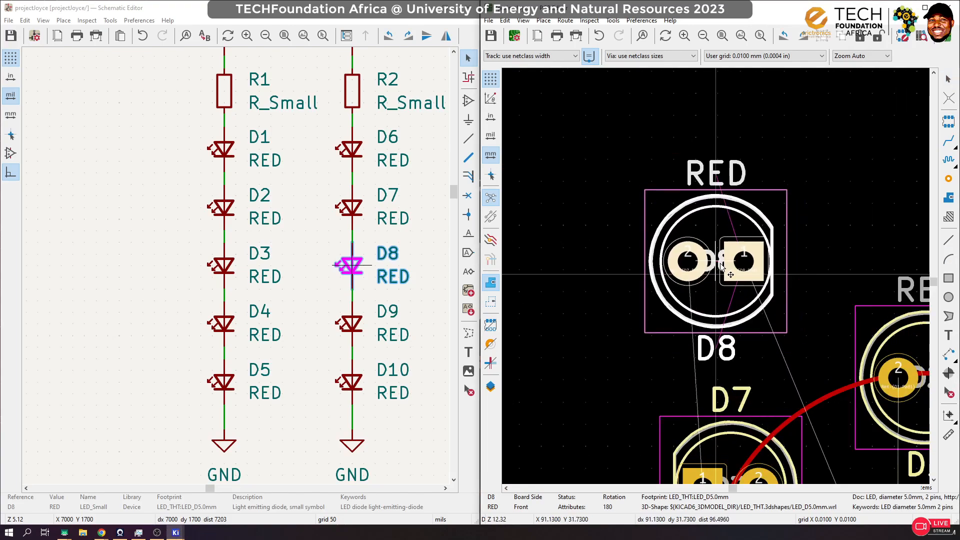
pyautogui.scroll(-2, 716, 278)
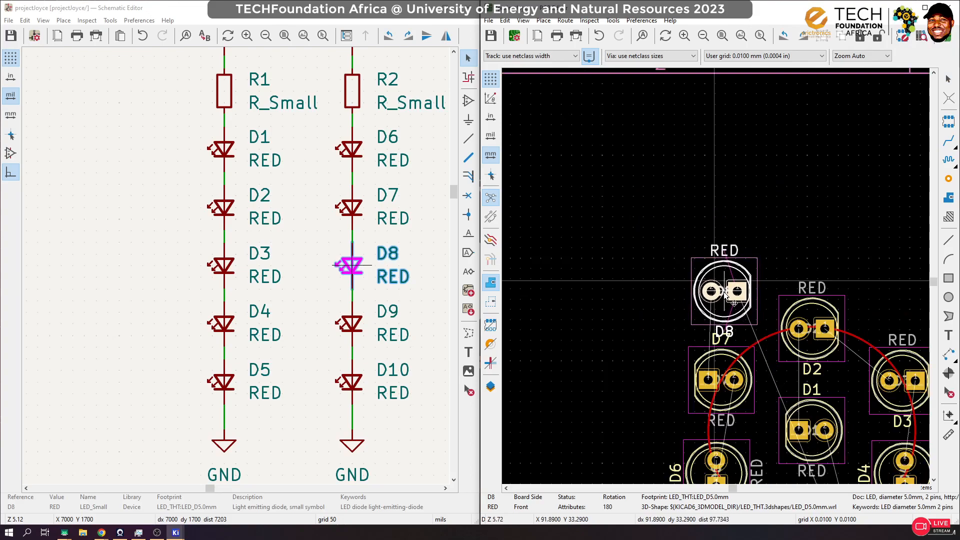
pyautogui.moveTo(742, 309); pyautogui.dragTo(738, 299)
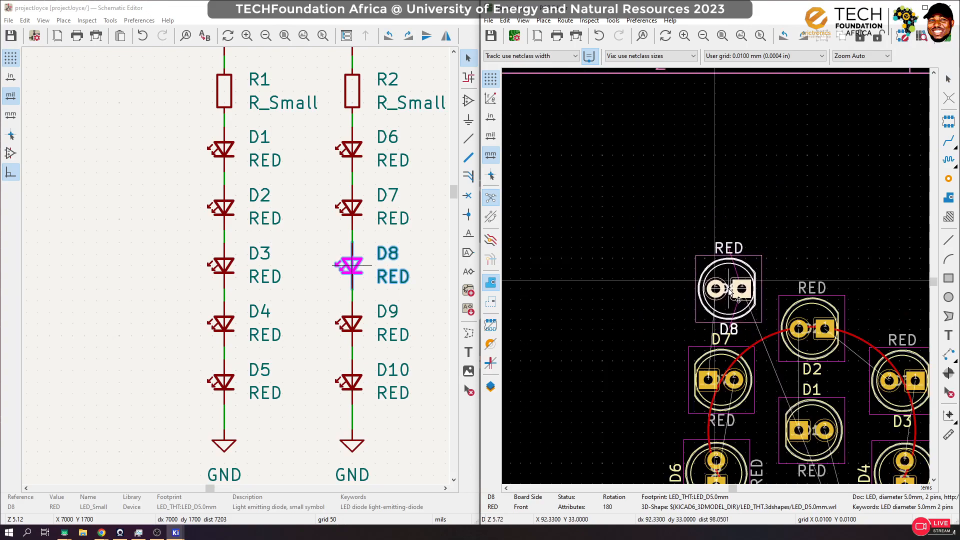
pyautogui.scroll(-4, 738, 299)
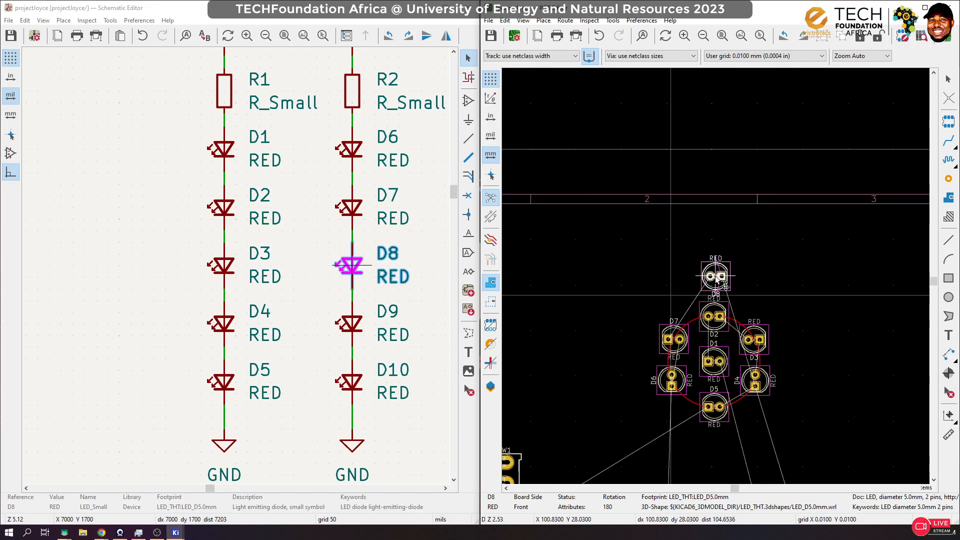
pyautogui.scroll(4, 716, 279)
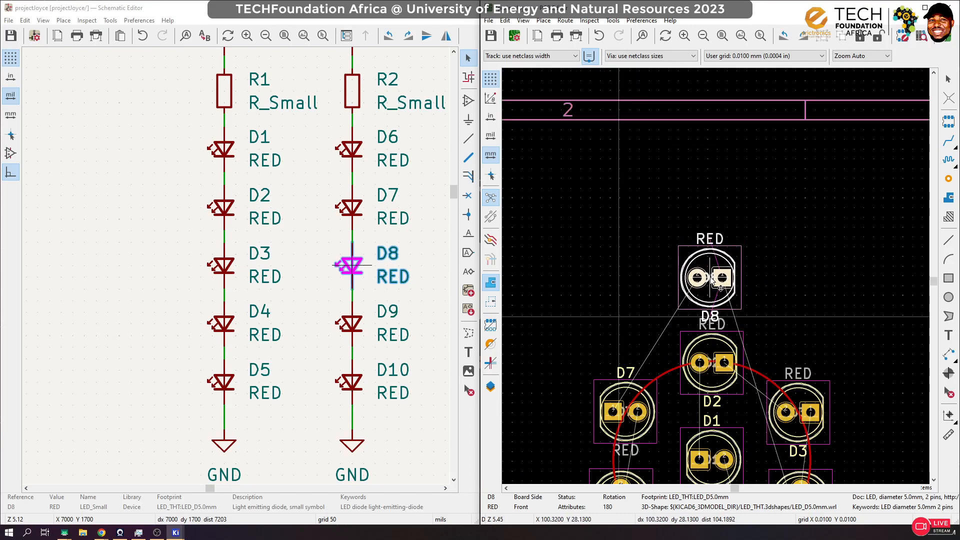
pyautogui.moveTo(720, 286); pyautogui.dragTo(720, 285)
pyautogui.scroll(-4, 720, 285)
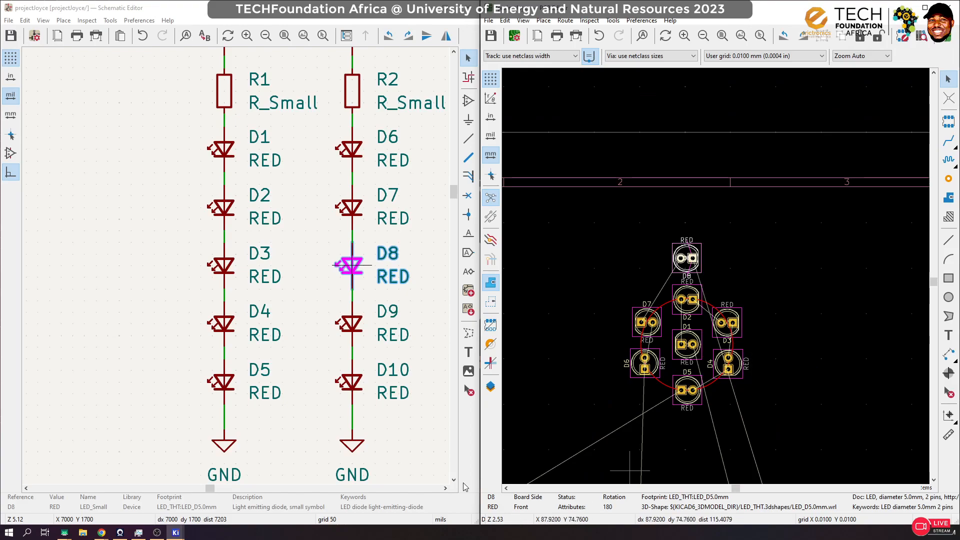
# Step: Locate D9 from the schematic and park its footprint in the empty area to the upper right of D8
pyautogui.click(365, 338)
pyautogui.click(743, 298)
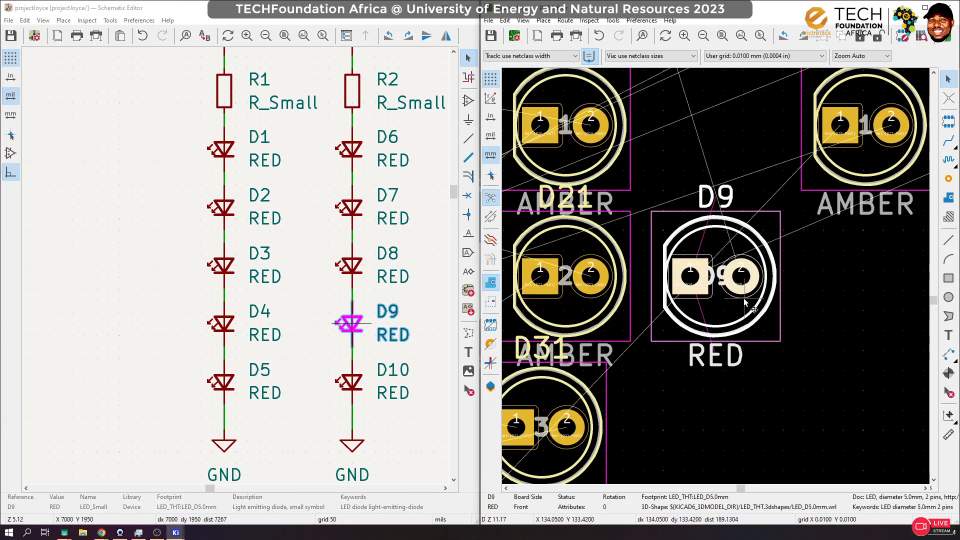
pyautogui.scroll(-10, 736, 296)
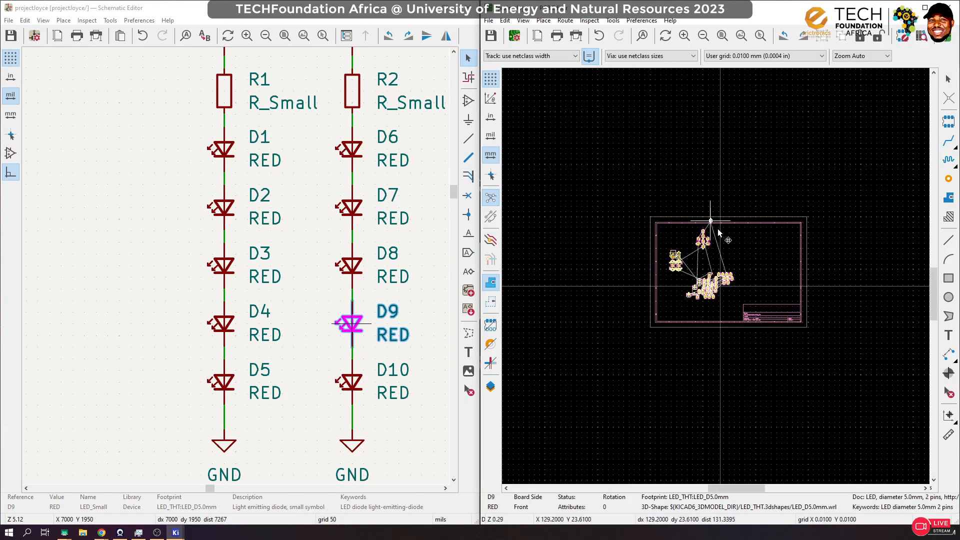
pyautogui.scroll(8, 715, 276)
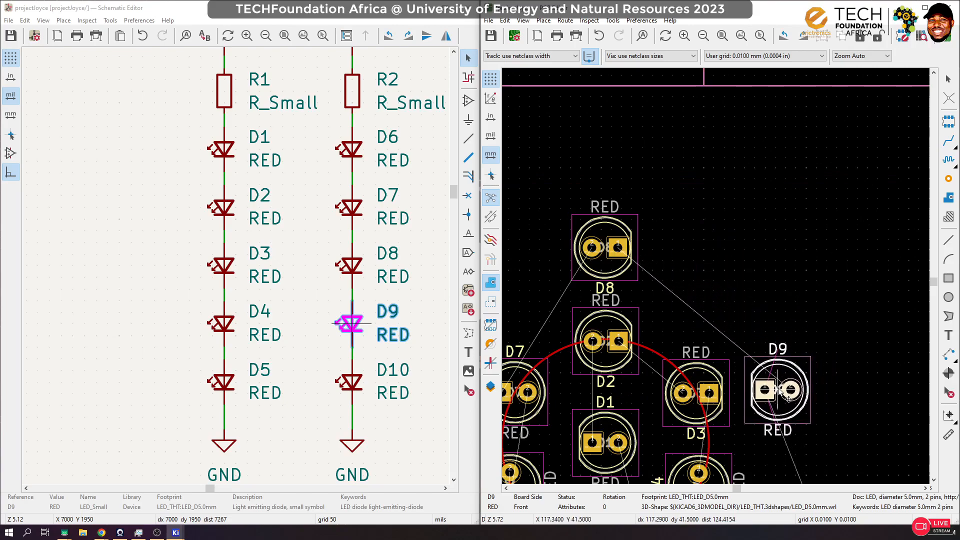
pyautogui.scroll(-2, 717, 280)
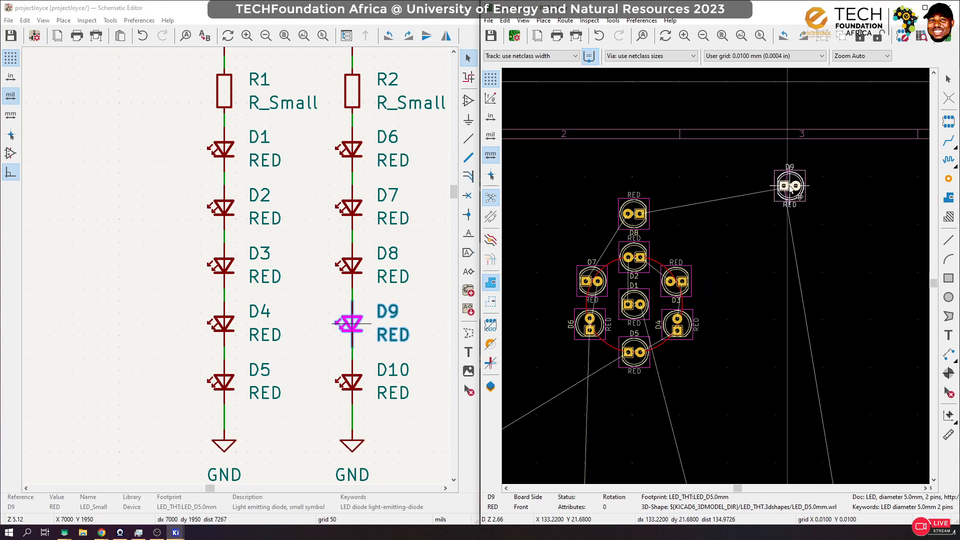
pyautogui.click(795, 180)
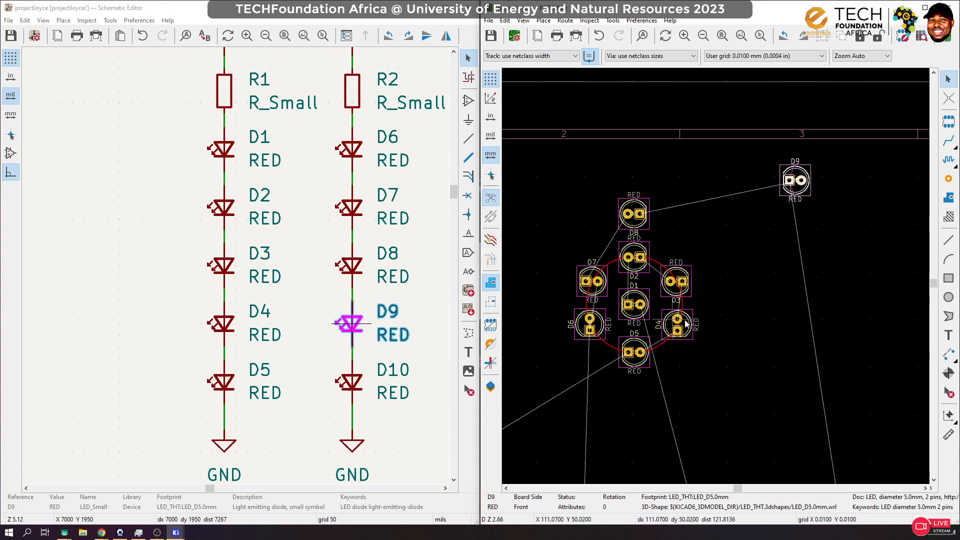
# Step: Draw a second circle of about 19 mm radius on F.Cu, centred on D1 and passing through D8
pyautogui.click(949, 298)
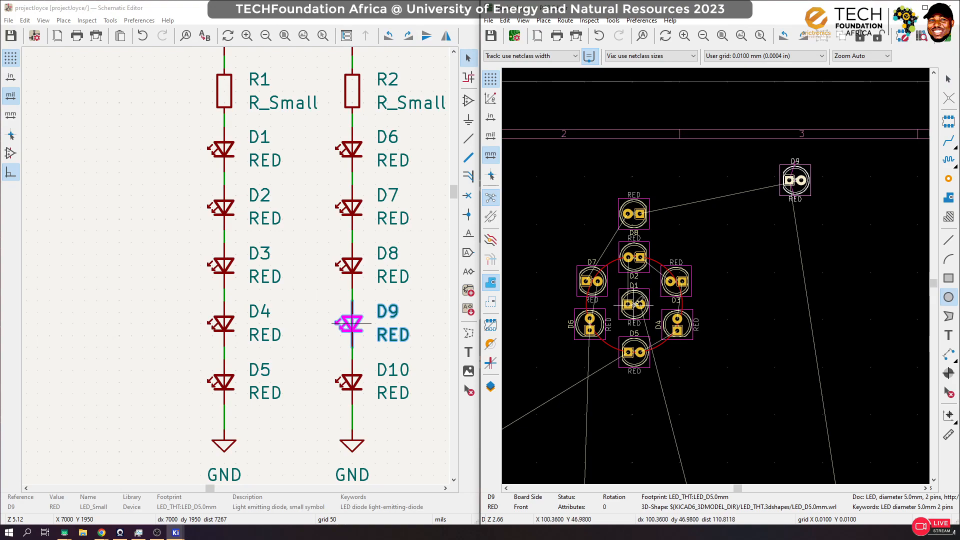
pyautogui.click(634, 304)
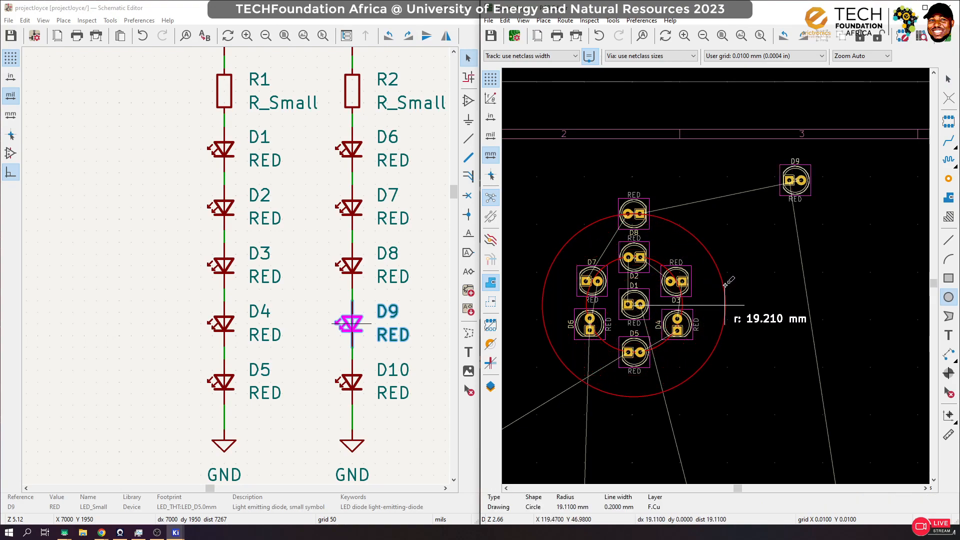
pyautogui.click(725, 285)
pyautogui.click(954, 79)
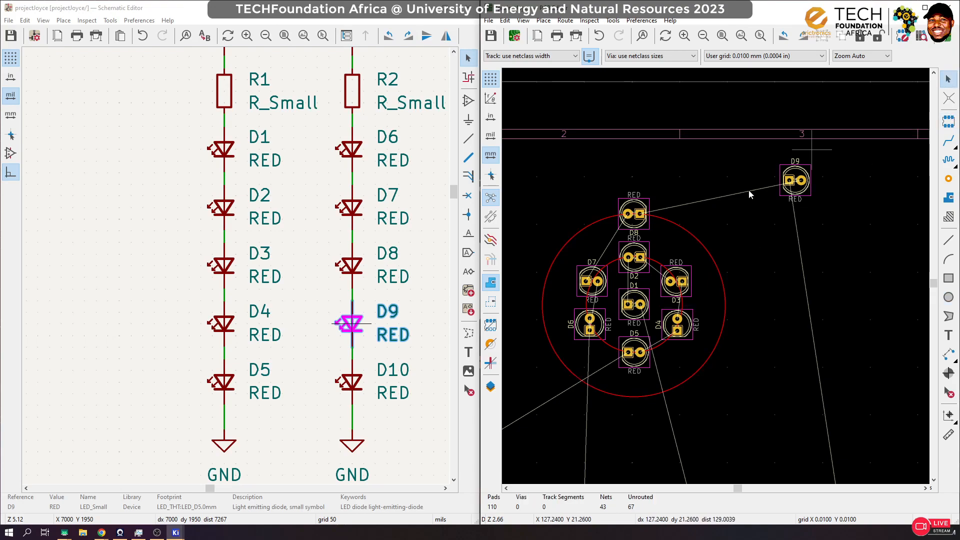
# Step: Rotate the D9 footprint to 180° and place it on the outer circle, just to the right of D8
pyautogui.click(798, 195)
pyautogui.press('m')
pyautogui.press('r')
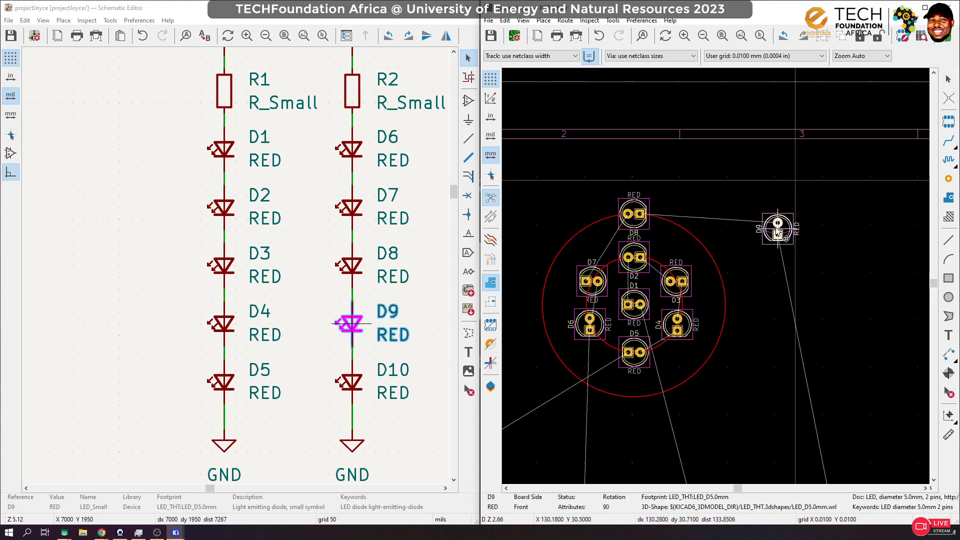
pyautogui.press('r')
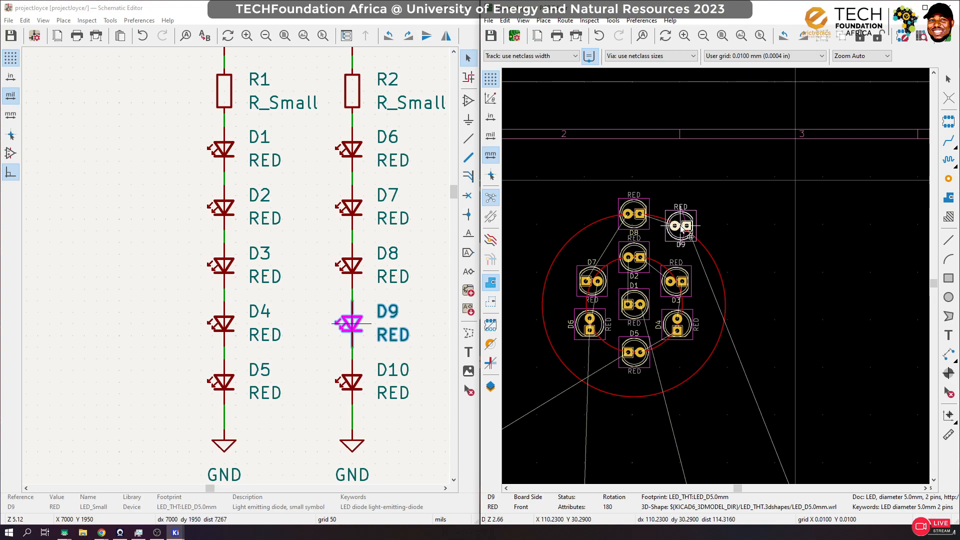
pyautogui.click(680, 226)
# Step: Locate D10 from the schematic and place its footprint on the outer circle, below and to the right of D9
pyautogui.click(351, 383)
pyautogui.click(733, 312)
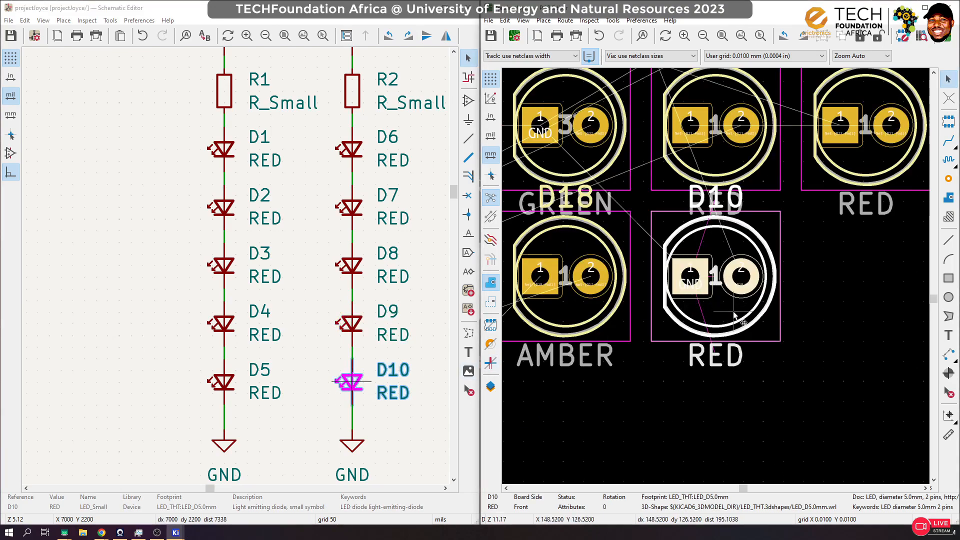
pyautogui.scroll(-10, 738, 314)
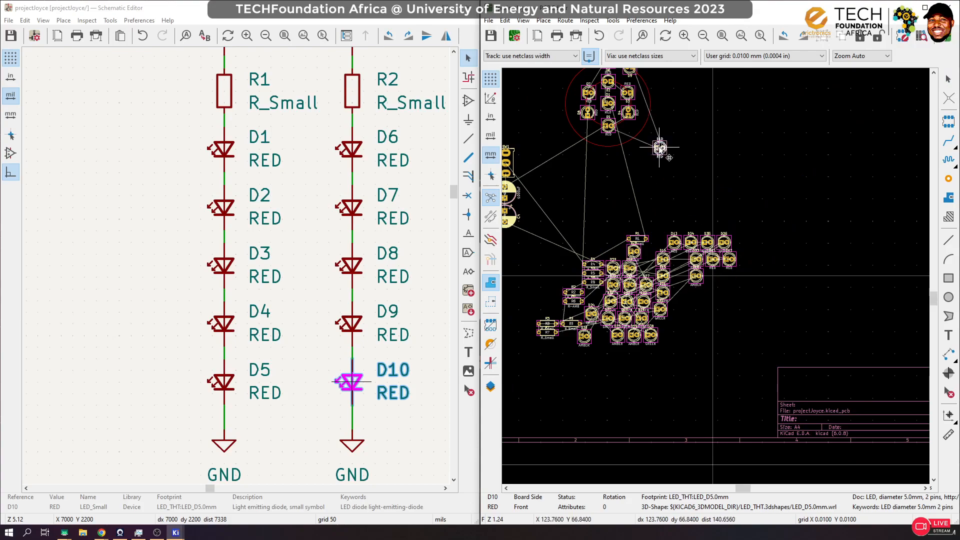
pyautogui.scroll(6, 712, 259)
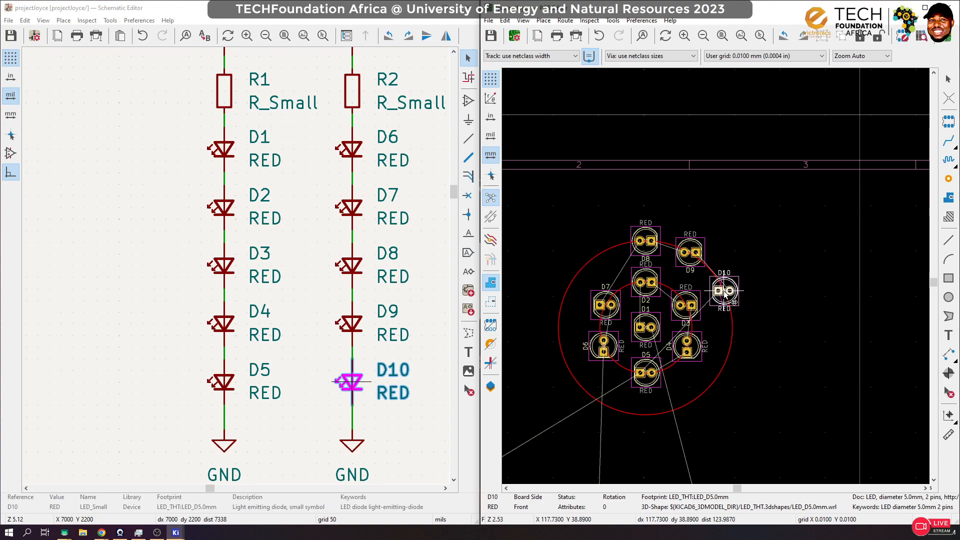
pyautogui.click(725, 295)
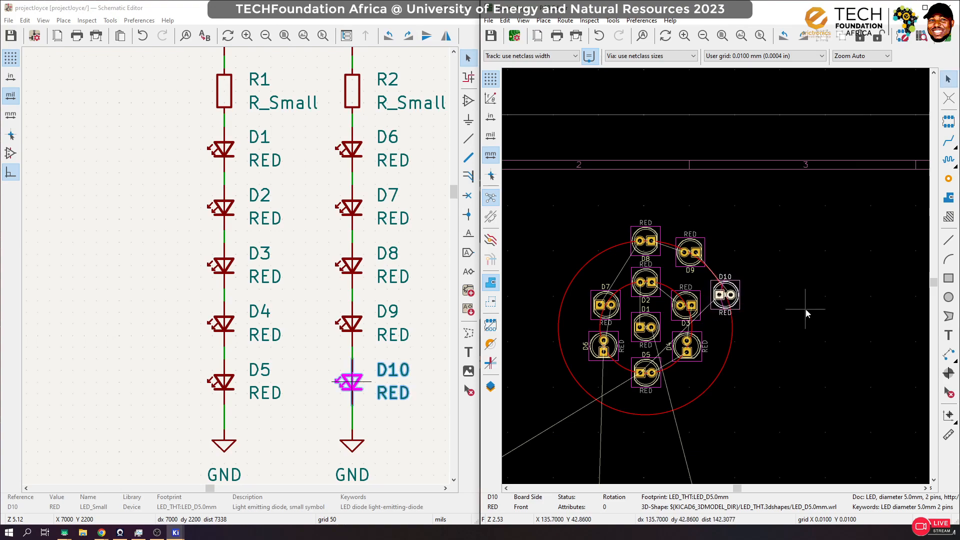
# Step: Locate D11 from the schematic and place its footprint on the outer circle below D10, to the right of D4
pyautogui.scroll(-5, 293, 358)
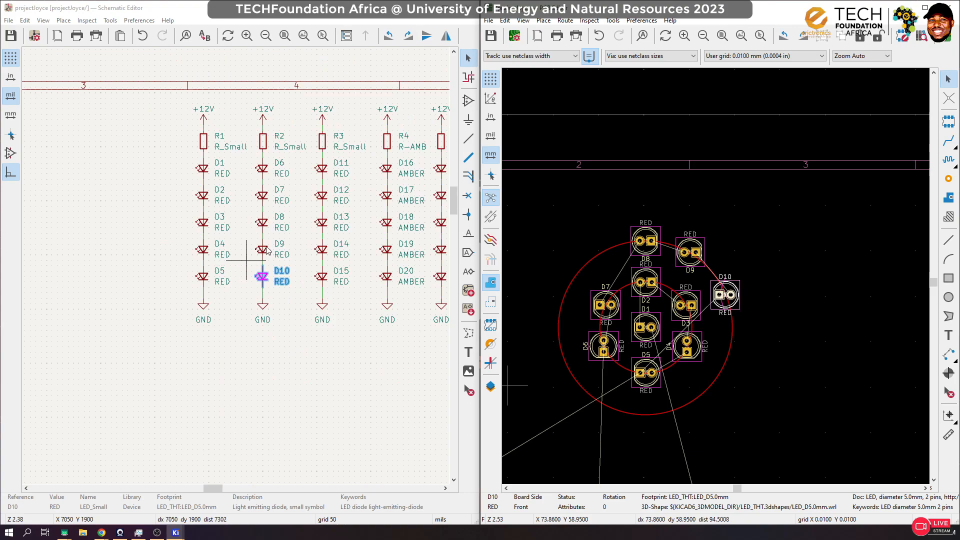
pyautogui.scroll(1, 366, 191)
pyautogui.click(190, 237)
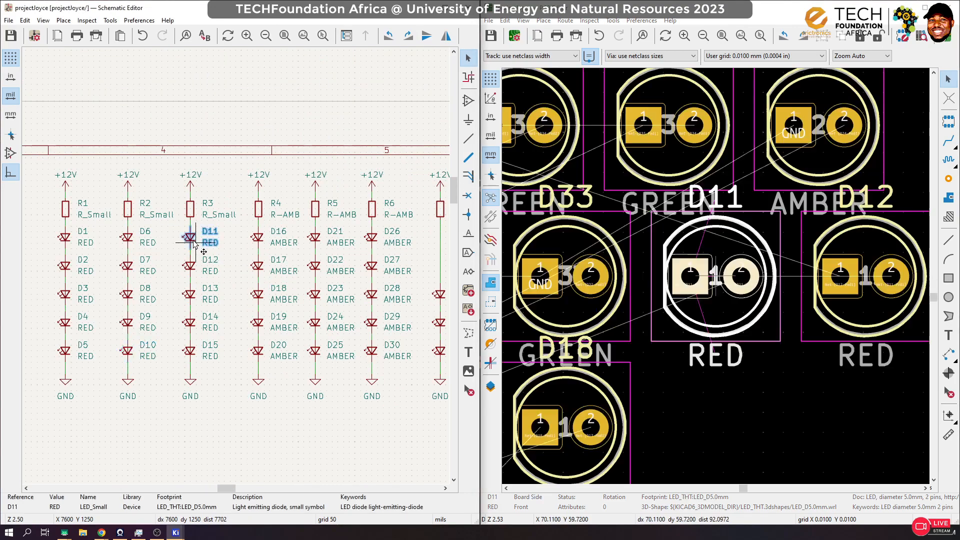
pyautogui.click(731, 312)
pyautogui.scroll(-10, 731, 312)
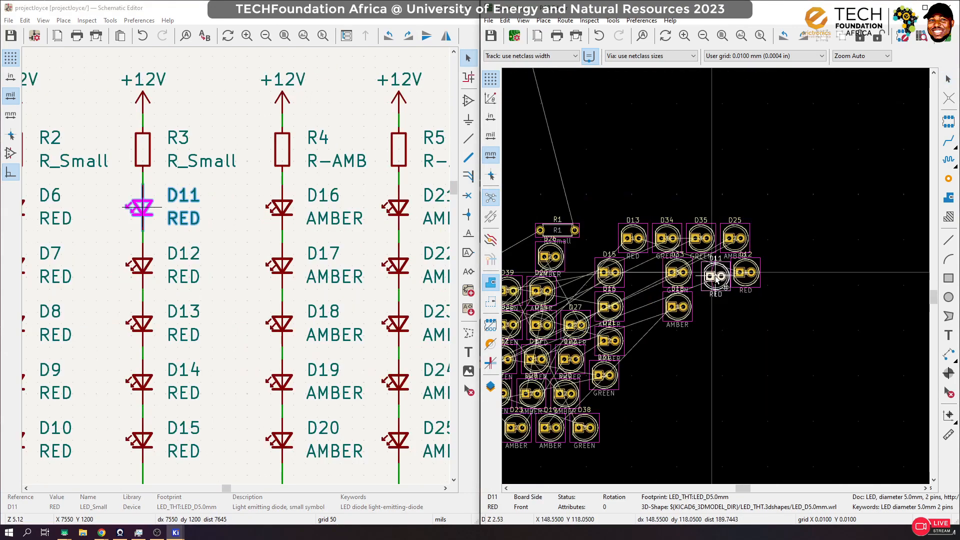
pyautogui.scroll(7, 648, 113)
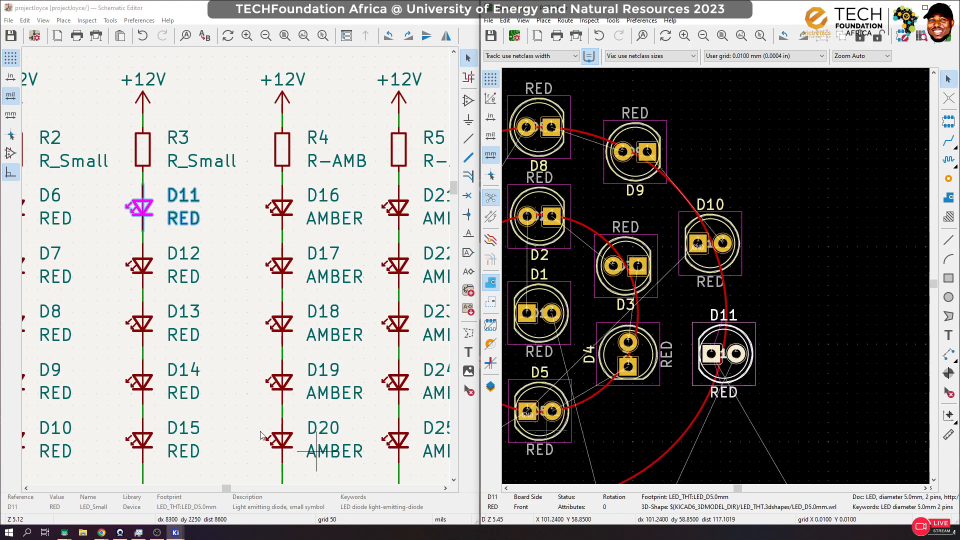
pyautogui.click(723, 355)
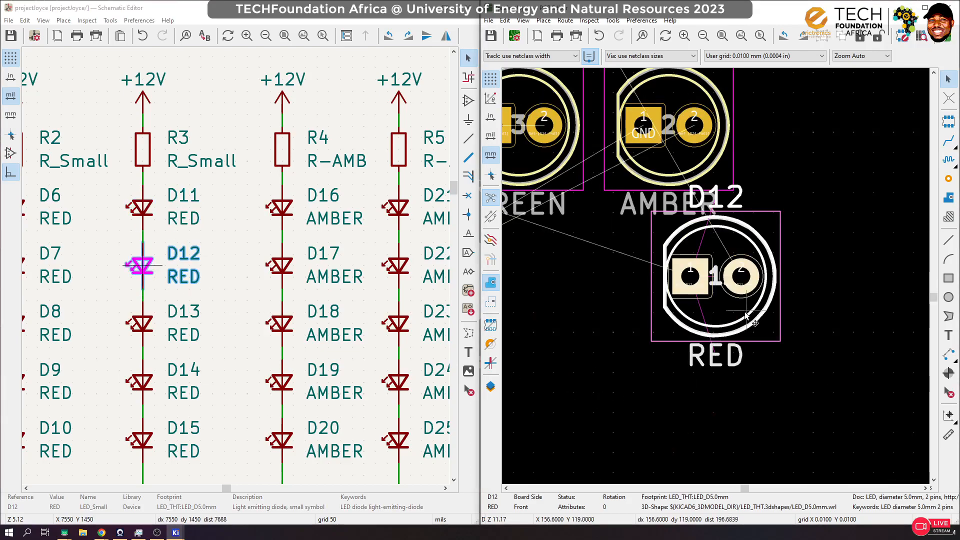
# Step: Place the D12 footprint on the outer circle, below and to the left of D11
pyautogui.scroll(-8, 672, 383)
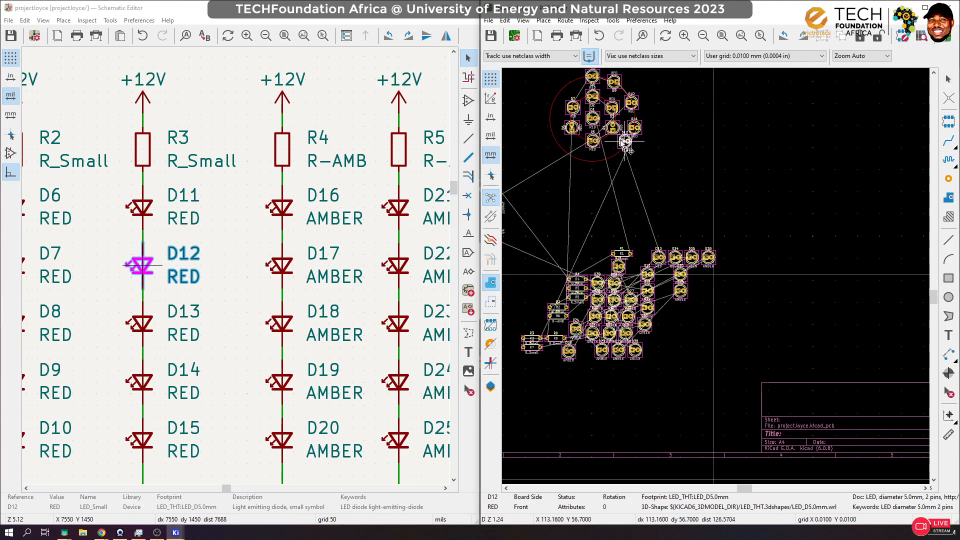
pyautogui.scroll(6, 618, 150)
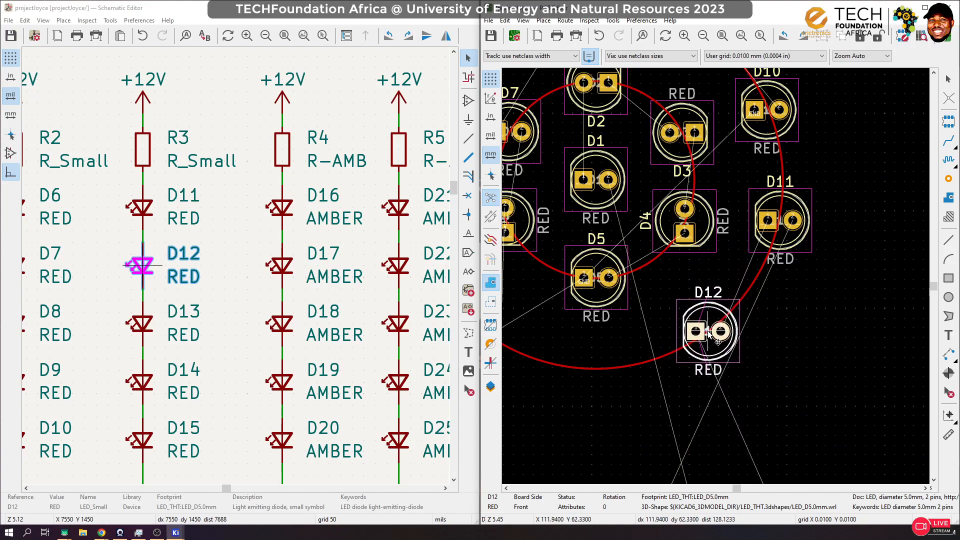
pyautogui.click(707, 331)
# Step: Locate D13 from the schematic and place its footprint on the outer circle directly below D5
pyautogui.click(141, 330)
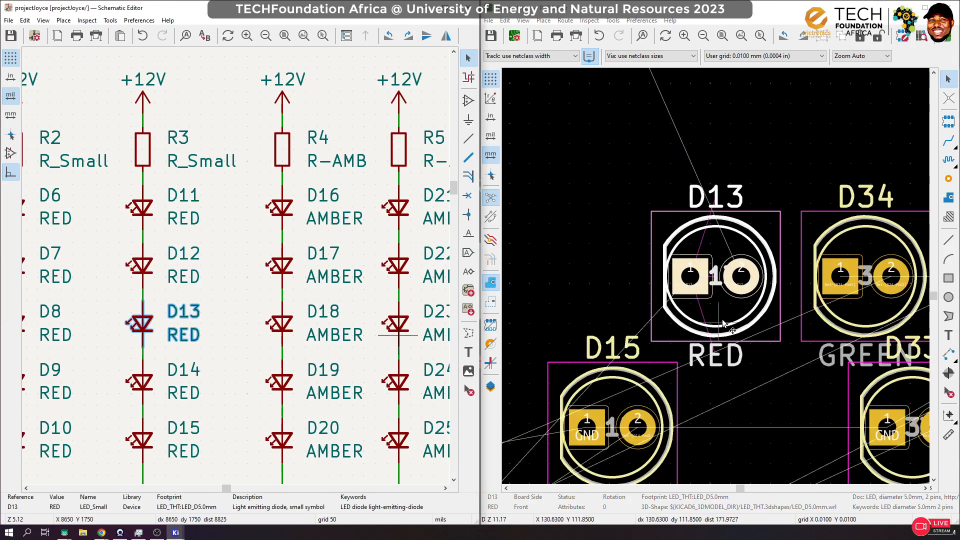
pyautogui.click(743, 305)
pyautogui.press('m')
pyautogui.scroll(-8, 712, 288)
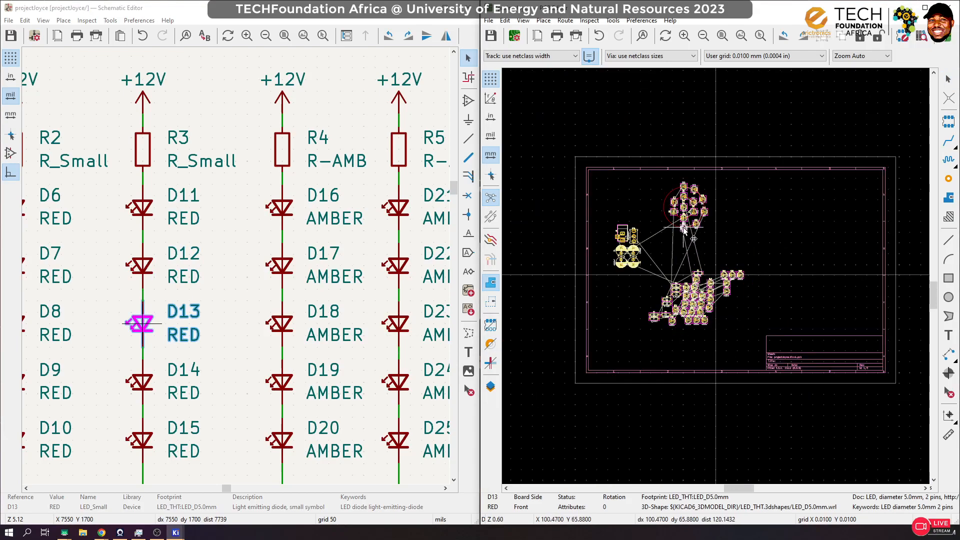
pyautogui.scroll(8, 683, 227)
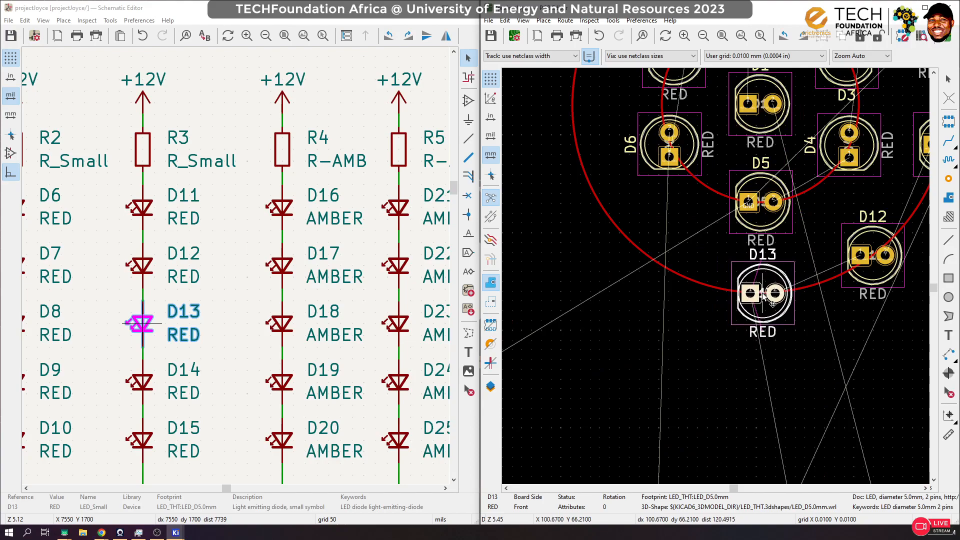
pyautogui.click(762, 294)
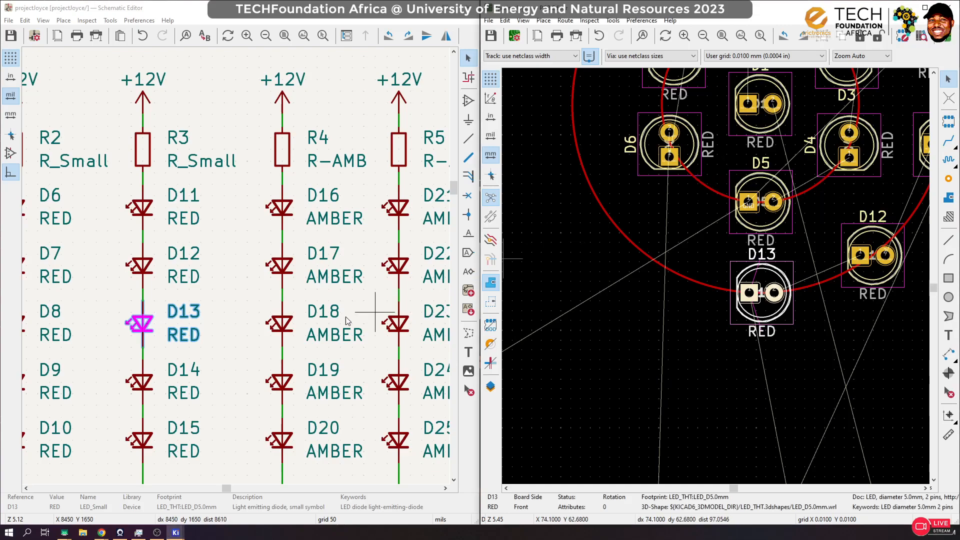
# Step: Locate D14 from the schematic and place its footprint on the outer circle to the left of D13, mirroring D12
pyautogui.click(185, 373)
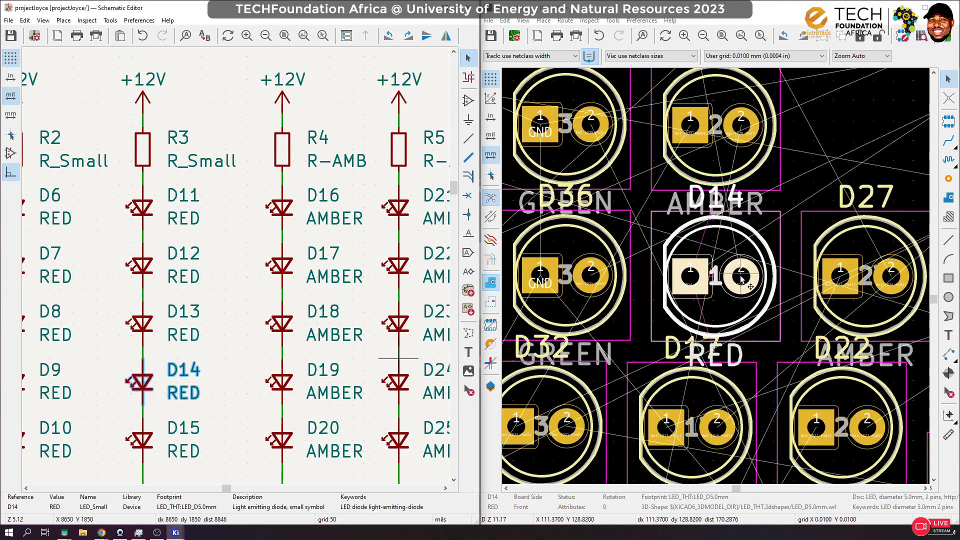
pyautogui.click(742, 279)
pyautogui.scroll(-10, 720, 238)
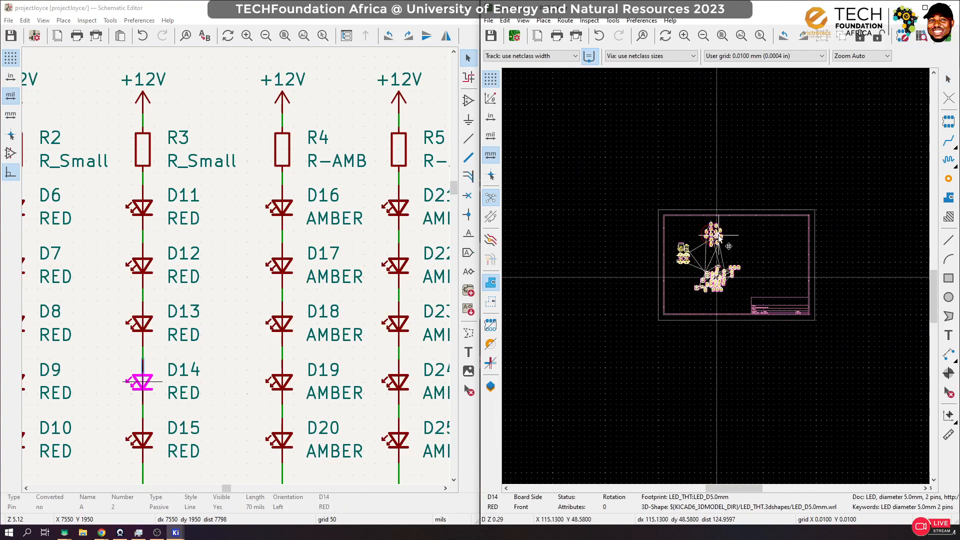
pyautogui.scroll(10, 719, 239)
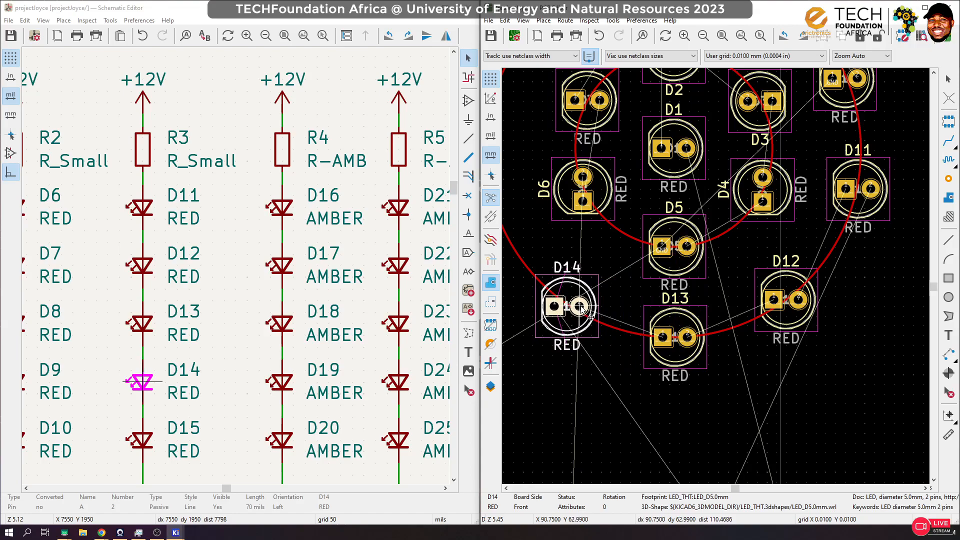
pyautogui.click(579, 306)
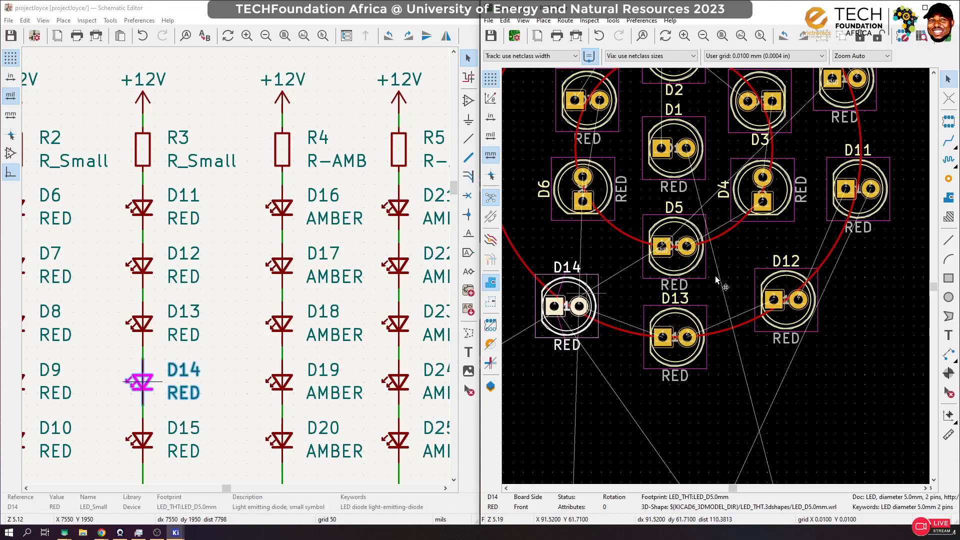
# Step: Locate D15 from the schematic and place its footprint on the outer circle above D14, to the left of D6
pyautogui.scroll(-3, 827, 259)
pyautogui.click(142, 440)
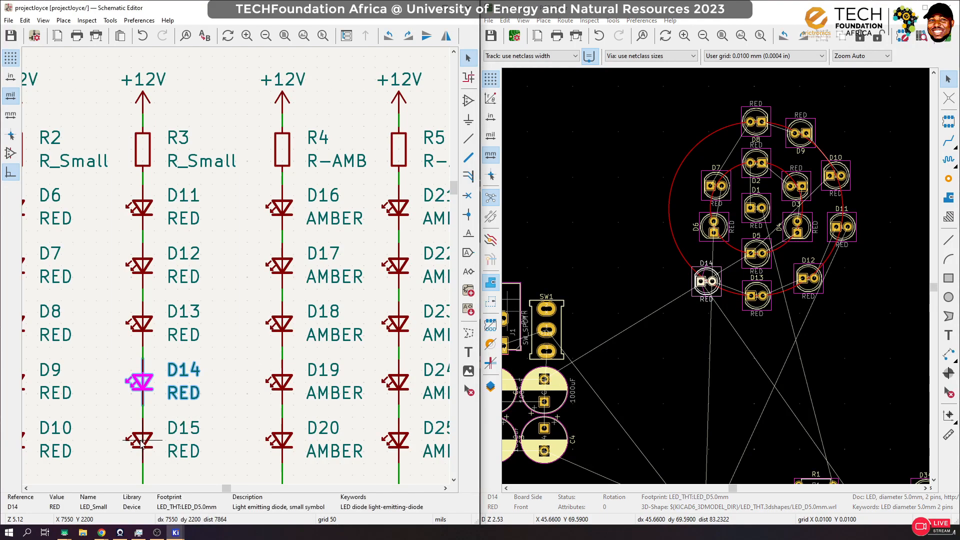
pyautogui.scroll(-8, 715, 275)
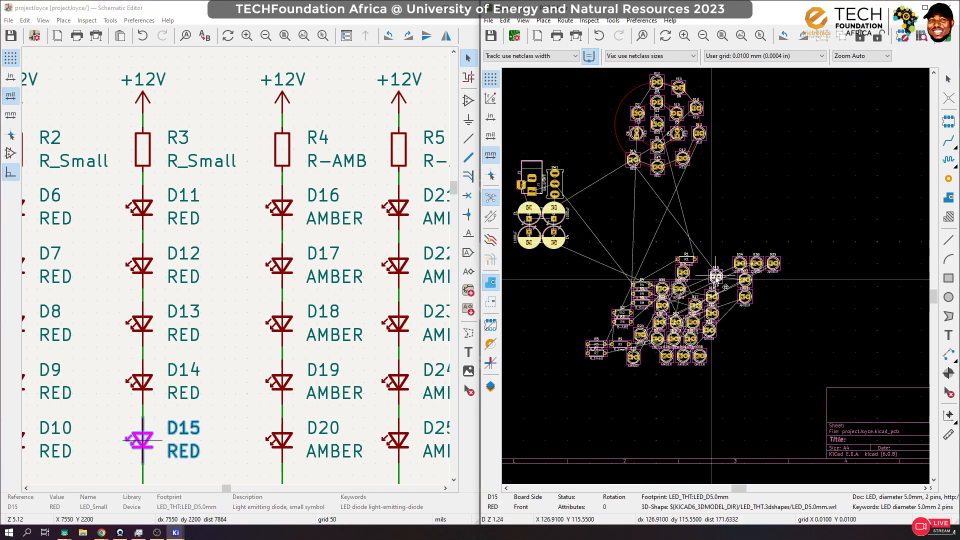
pyautogui.scroll(6, 631, 119)
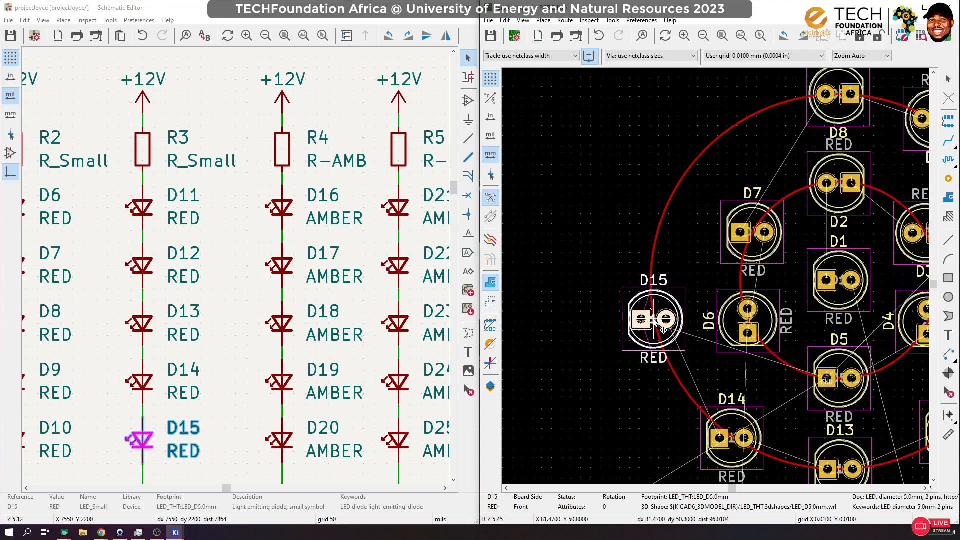
pyautogui.click(654, 323)
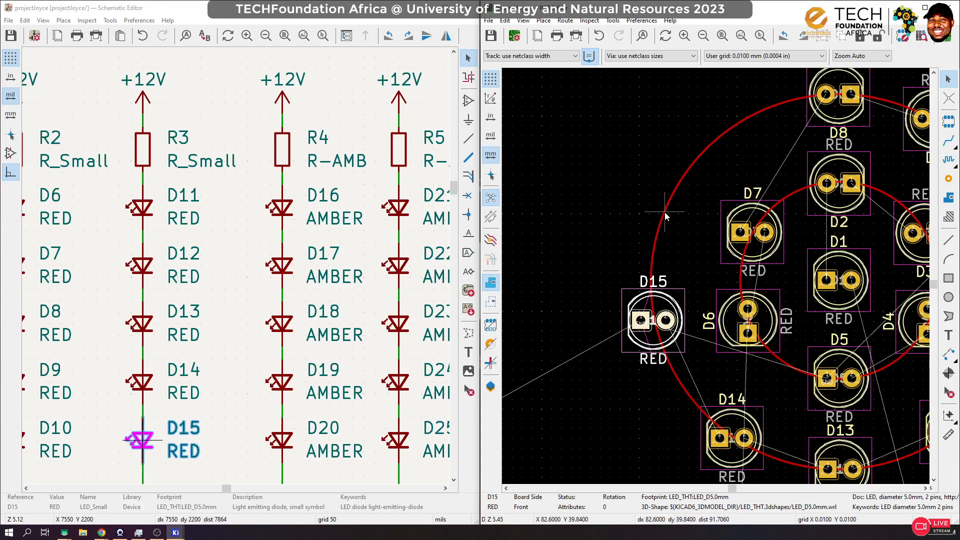
pyautogui.scroll(-1, 757, 237)
pyautogui.scroll(-1, 835, 278)
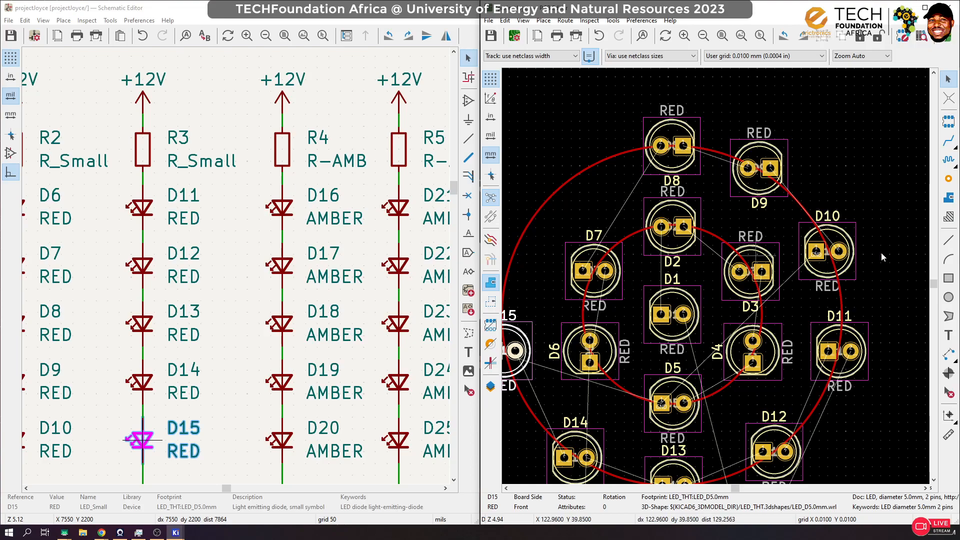
pyautogui.scroll(-3, 236, 261)
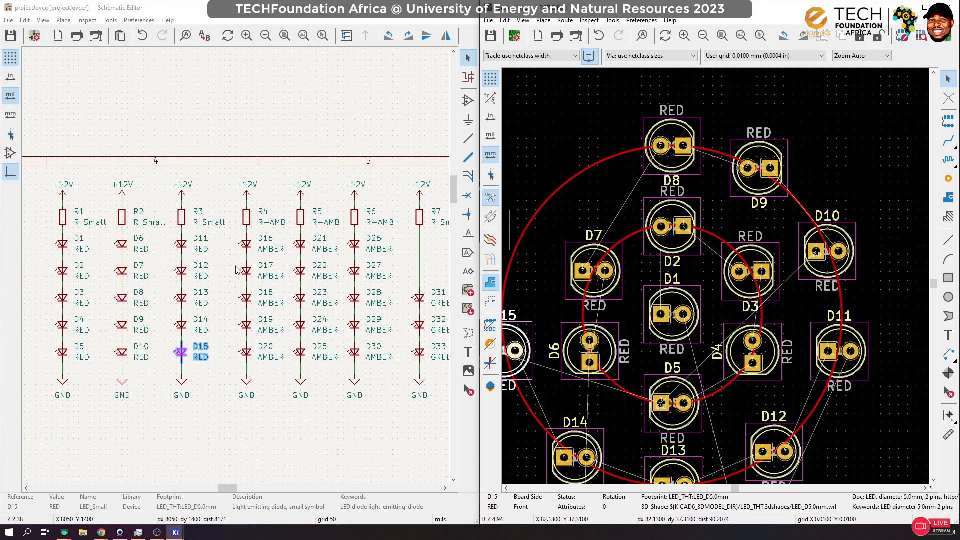
# Step: Shift the three red LED columns headed by R1, R2 and R3 left, widening the gap before the R4 column
pyautogui.scroll(-1, 216, 283)
pyautogui.scroll(-1, 230, 258)
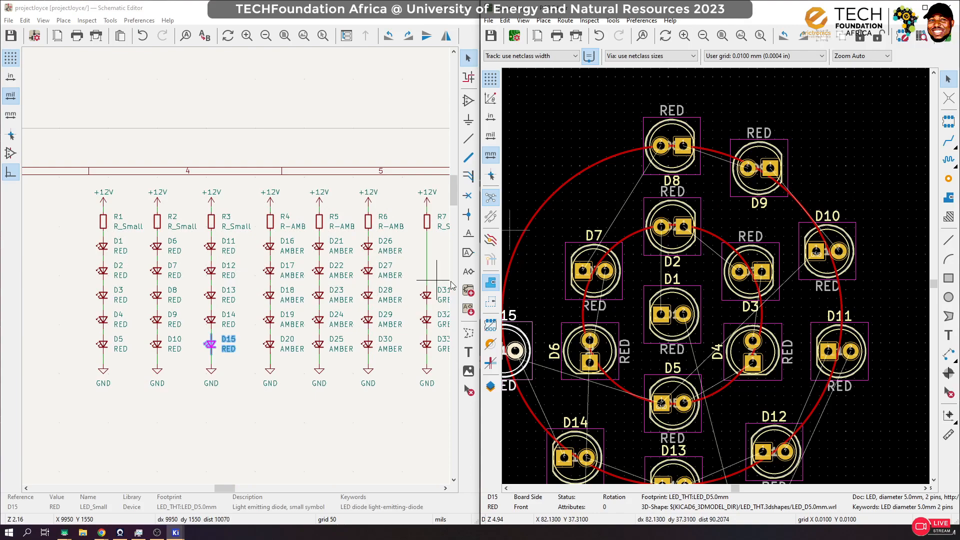
pyautogui.scroll(-1, 239, 180)
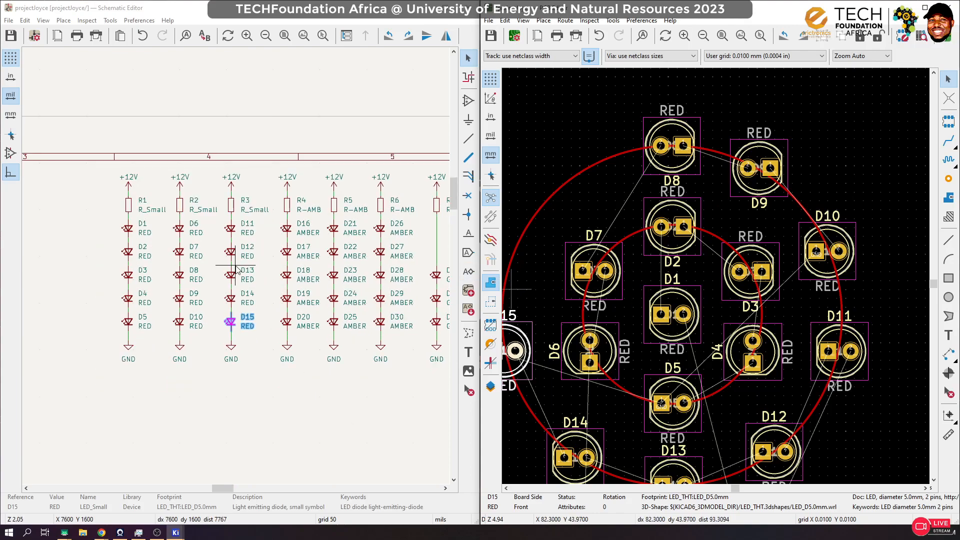
pyautogui.moveTo(268, 164); pyautogui.dragTo(90, 341)
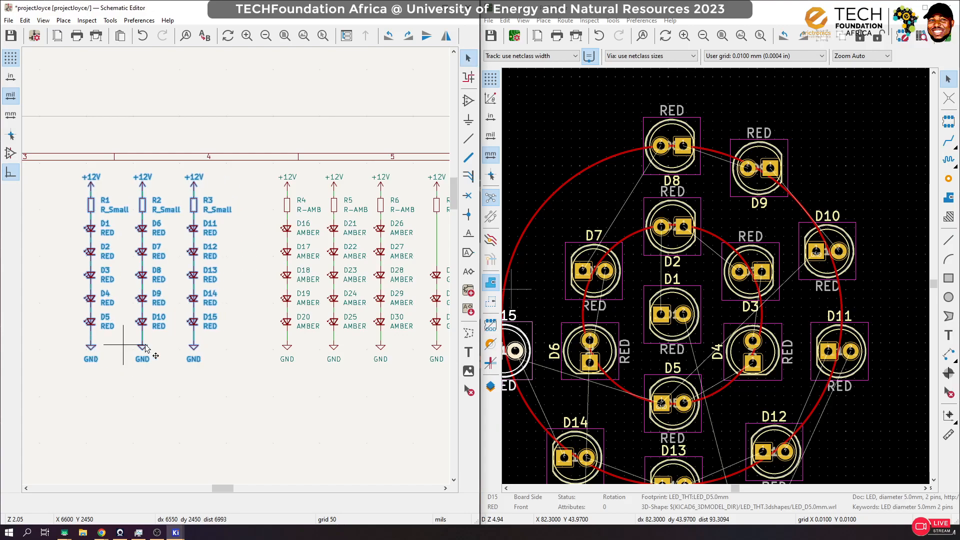
pyautogui.click(204, 385)
# Step: Duplicate the R3 column with D11 to D15 and place the copy between the R3 and R4 columns, aligned with them
pyautogui.moveTo(244, 171); pyautogui.dragTo(188, 368)
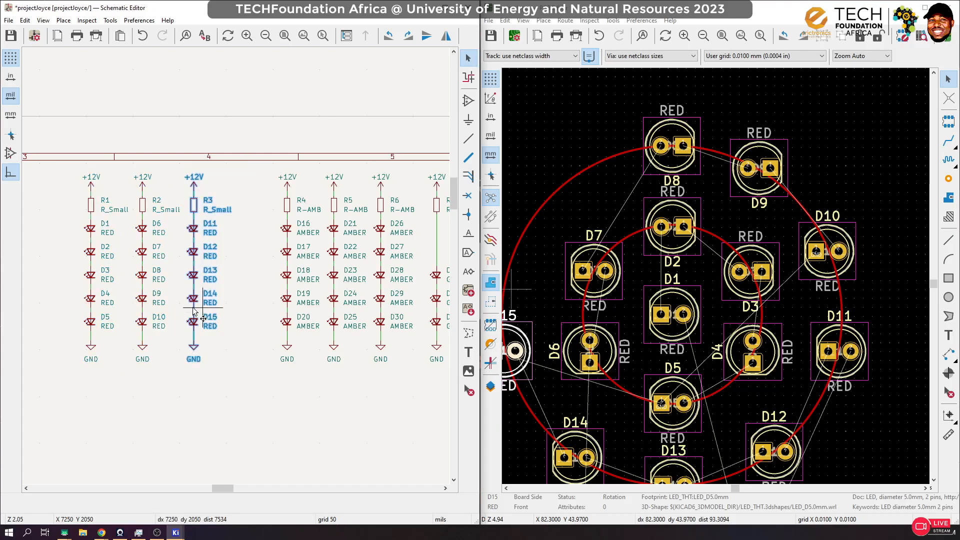
pyautogui.moveTo(193, 312)
pyautogui.mouseDown()
pyautogui.moveTo(239, 307)
pyautogui.moveTo(203, 305)
pyautogui.mouseUp()
pyautogui.hotkey('ctrl', 'z')
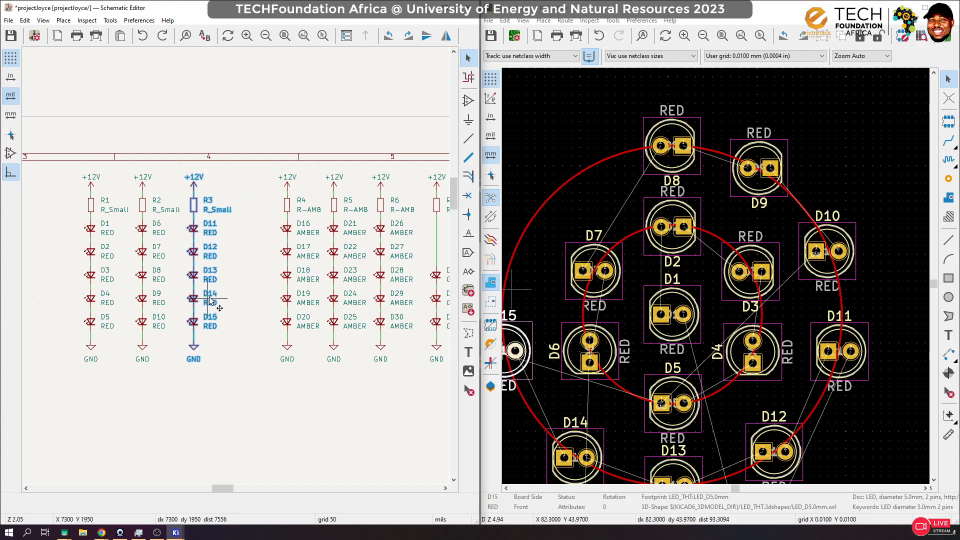
pyautogui.hotkey('ctrl', 'd')
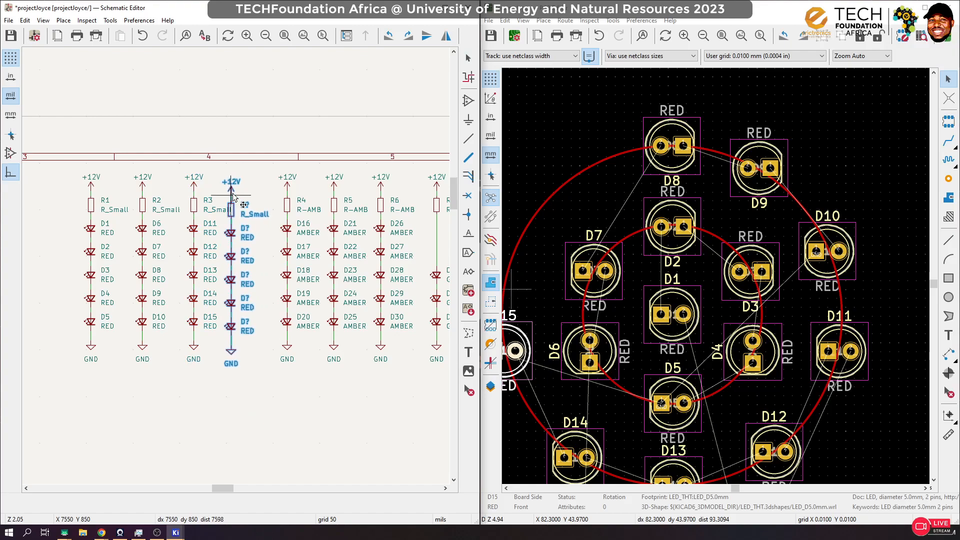
pyautogui.click(234, 195)
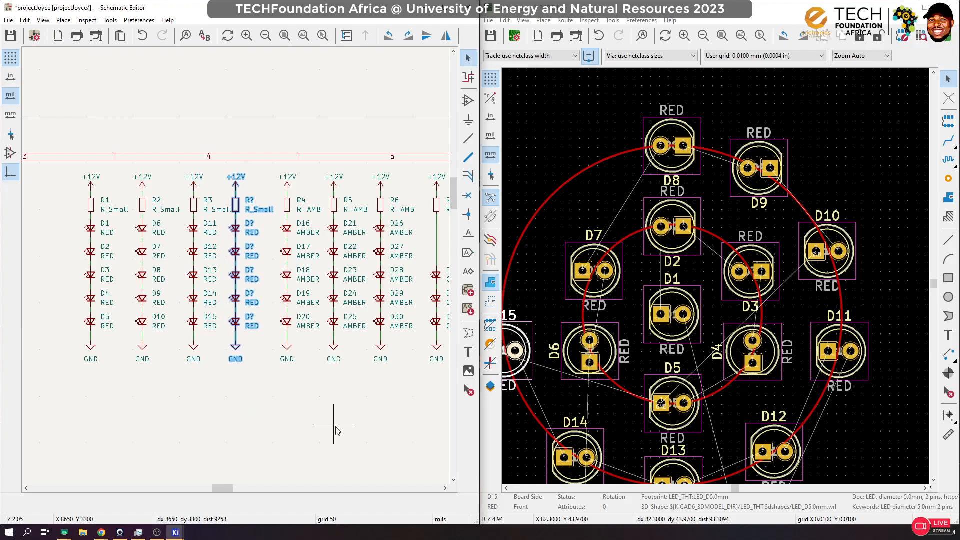
pyautogui.click(334, 432)
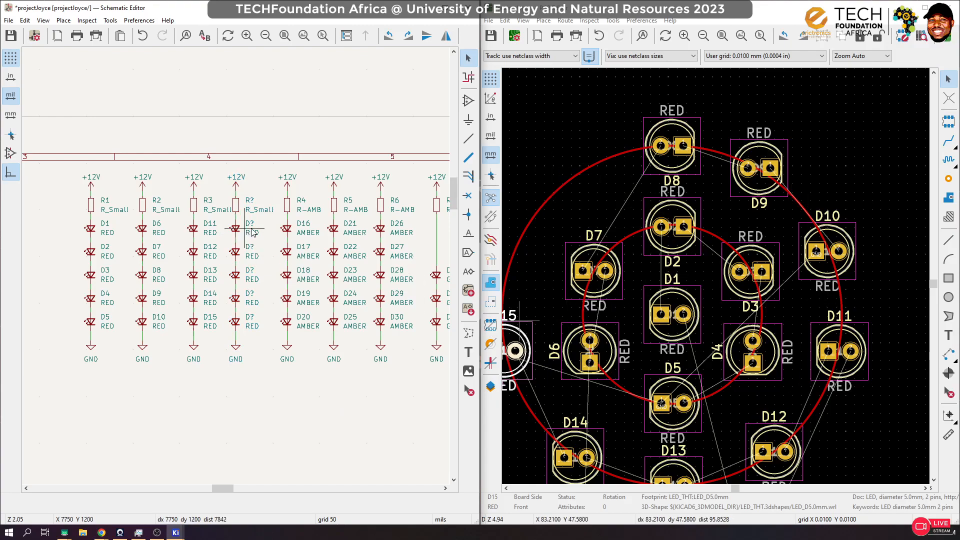
# Step: Delete the upper three LEDs of the duplicated column and wire its resistor directly to the remaining two LEDs
pyautogui.moveTo(264, 227); pyautogui.dragTo(247, 274)
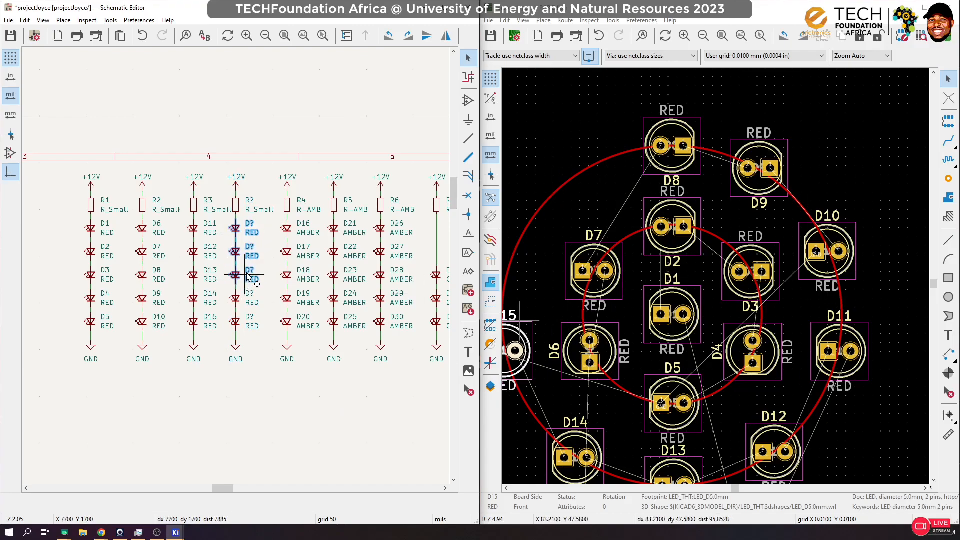
pyautogui.press('Delete')
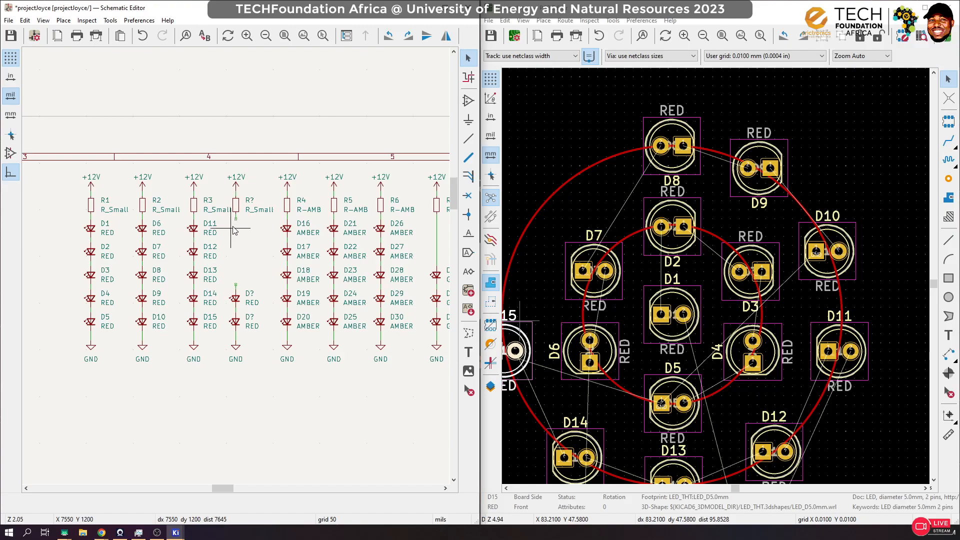
pyautogui.press('w')
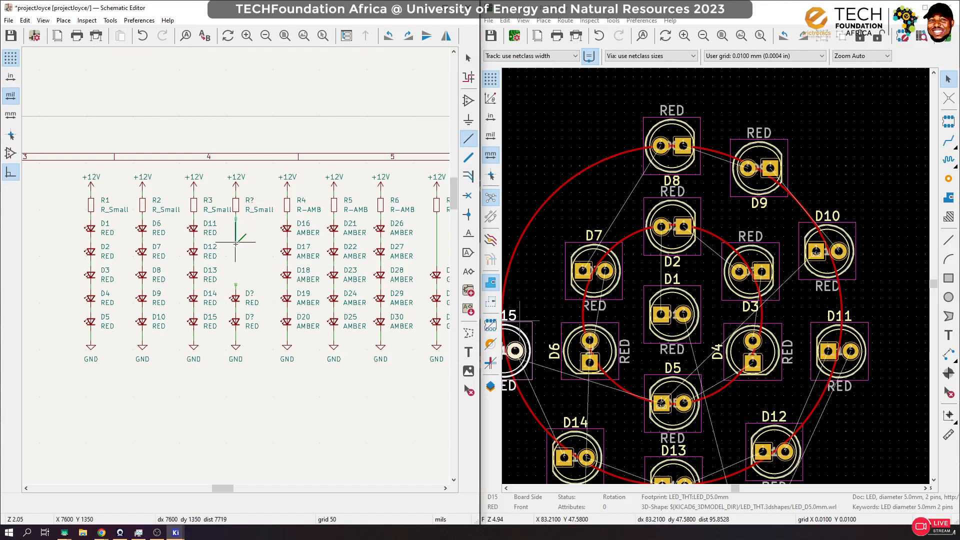
pyautogui.click(236, 284)
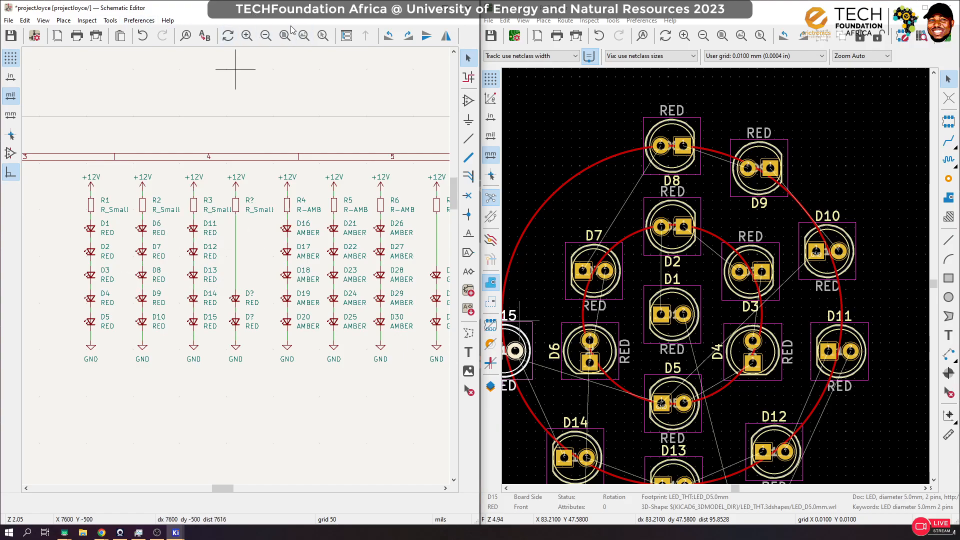
# Step: Annotate the new symbols across the entire schematic, keeping existing annotations, and save the schematic
pyautogui.click(450, 11)
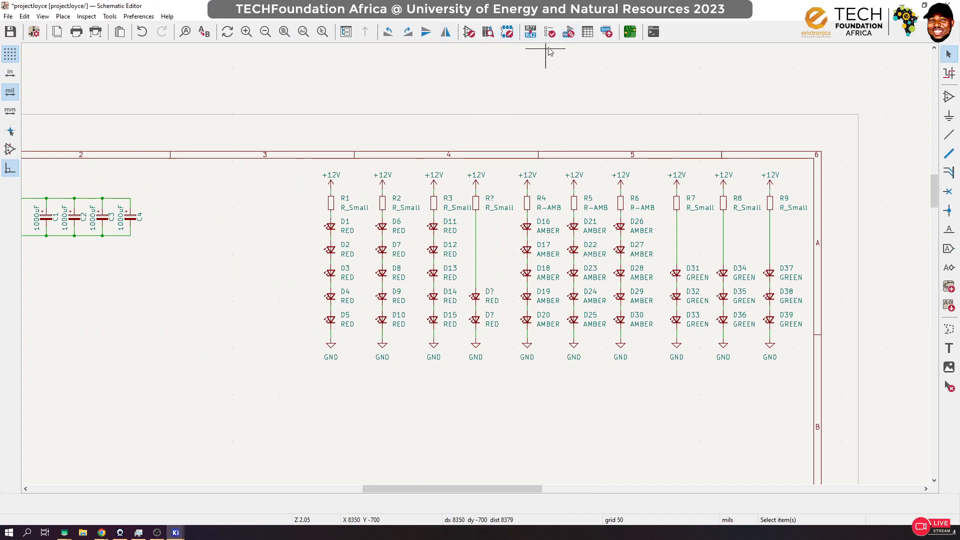
pyautogui.click(551, 38)
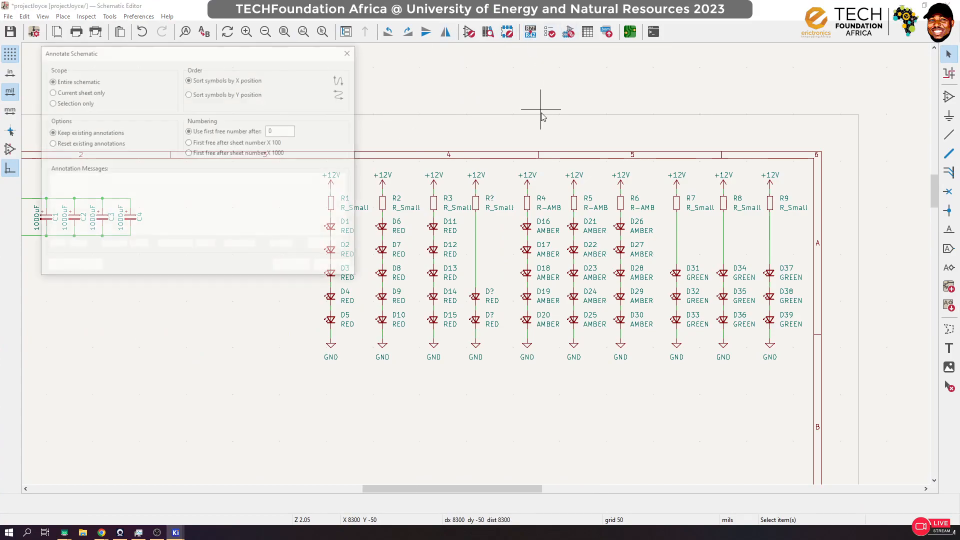
pyautogui.click(293, 266)
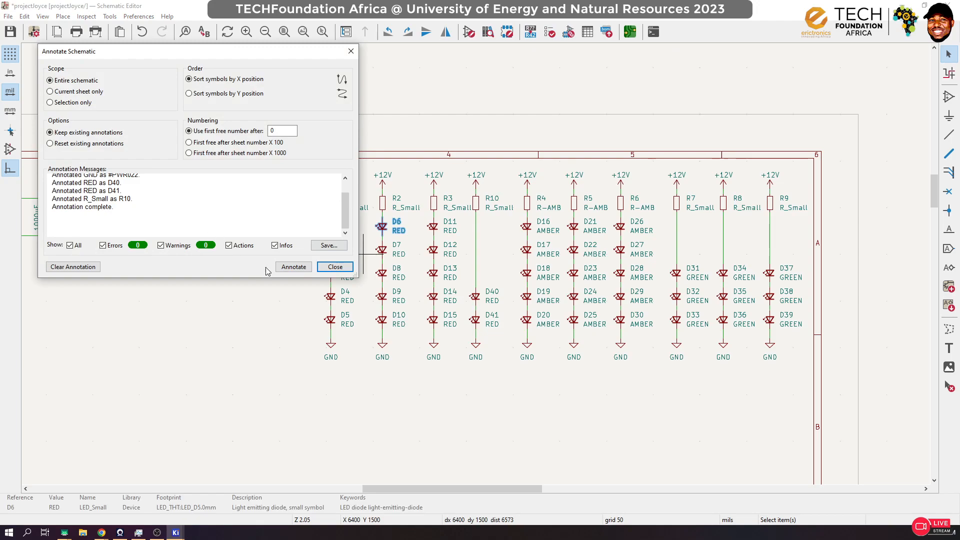
pyautogui.click(334, 266)
pyautogui.hotkey('ctrl', 's')
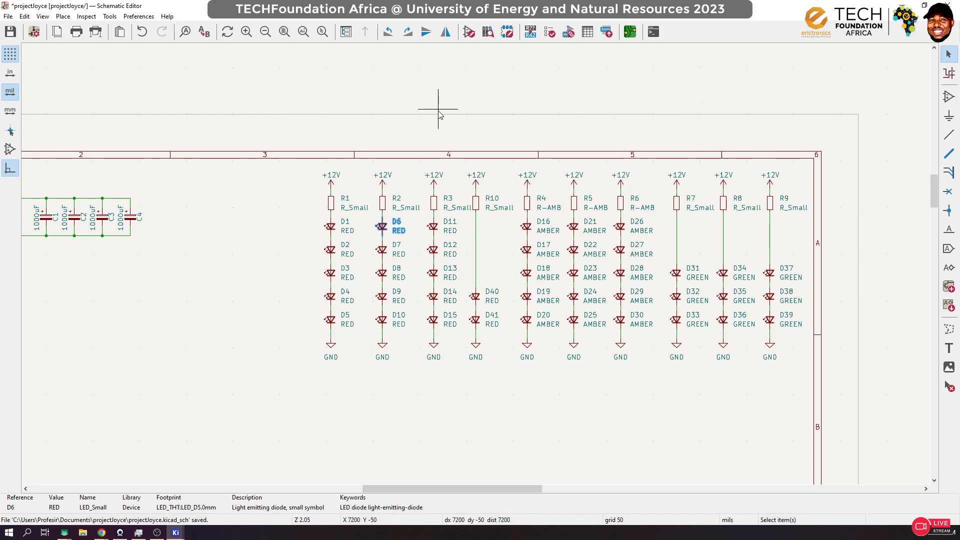
# Step: Update the PCB from the schematic to bring in the footprints of the new resistor and two LEDs
pyautogui.click(110, 16)
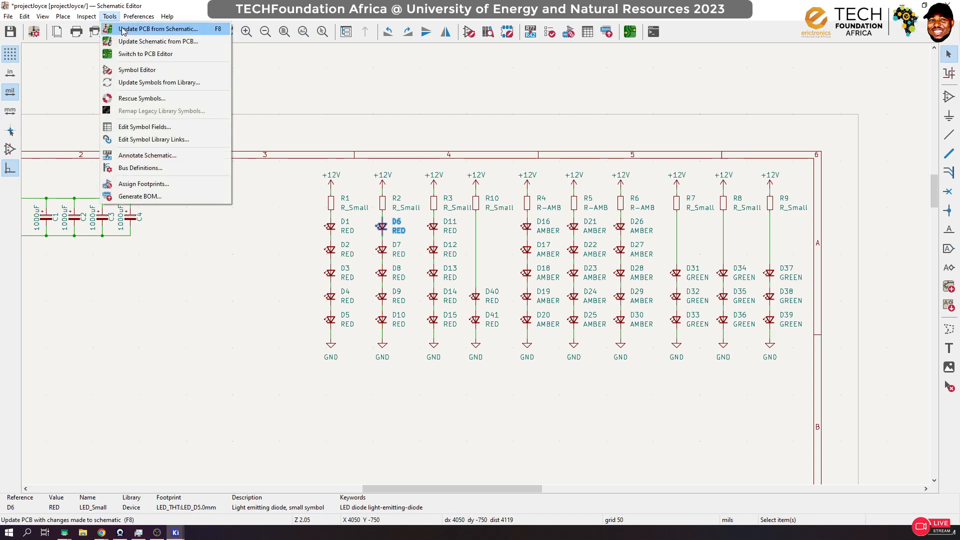
pyautogui.click(126, 29)
pyautogui.click(486, 283)
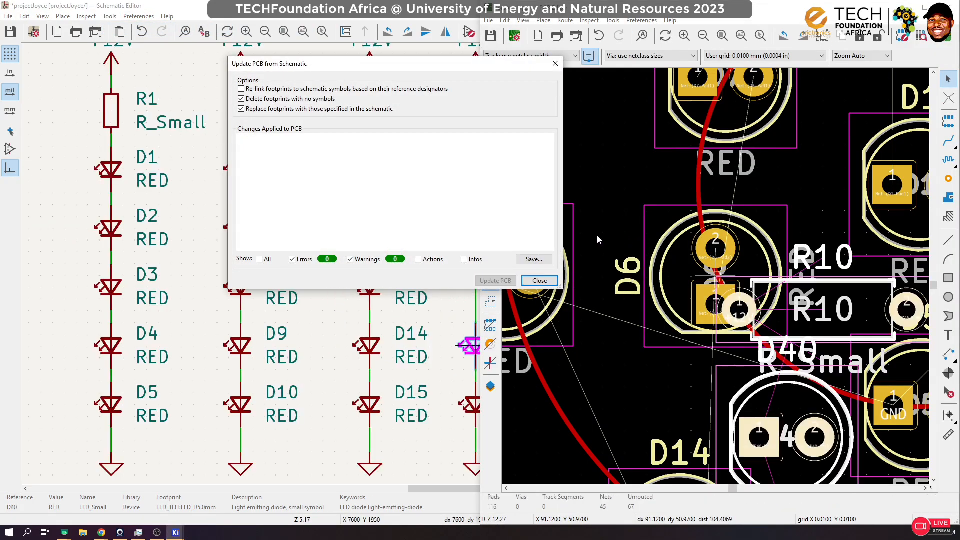
pyautogui.click(540, 281)
# Step: Place the new R10, D40 and D41 footprints in the empty area to the right of the LED circles
pyautogui.scroll(-10, 779, 283)
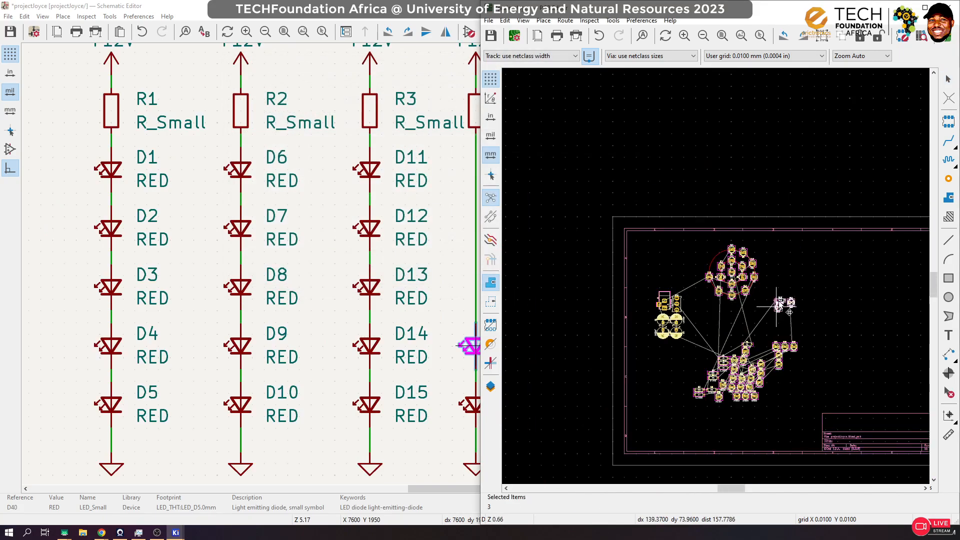
pyautogui.scroll(3, 778, 283)
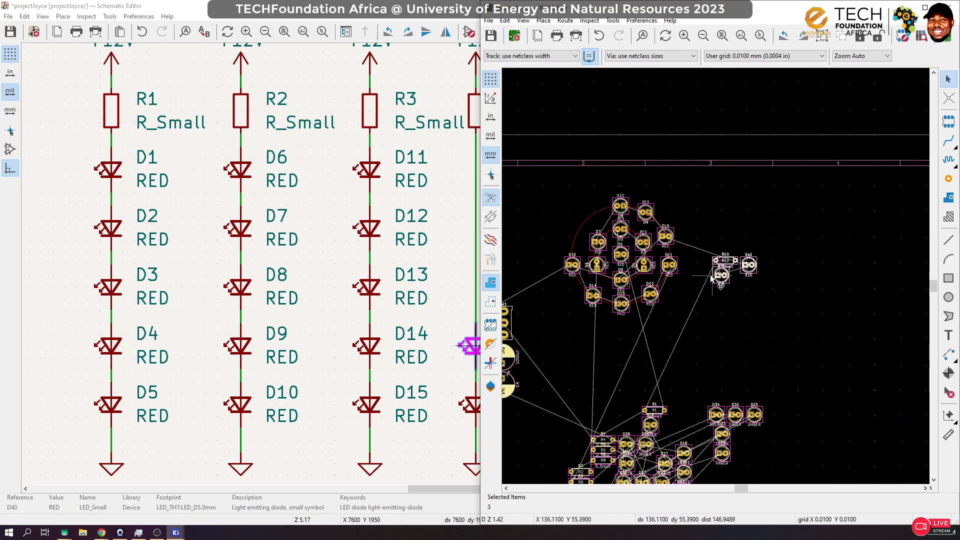
pyautogui.click(711, 275)
pyautogui.click(824, 301)
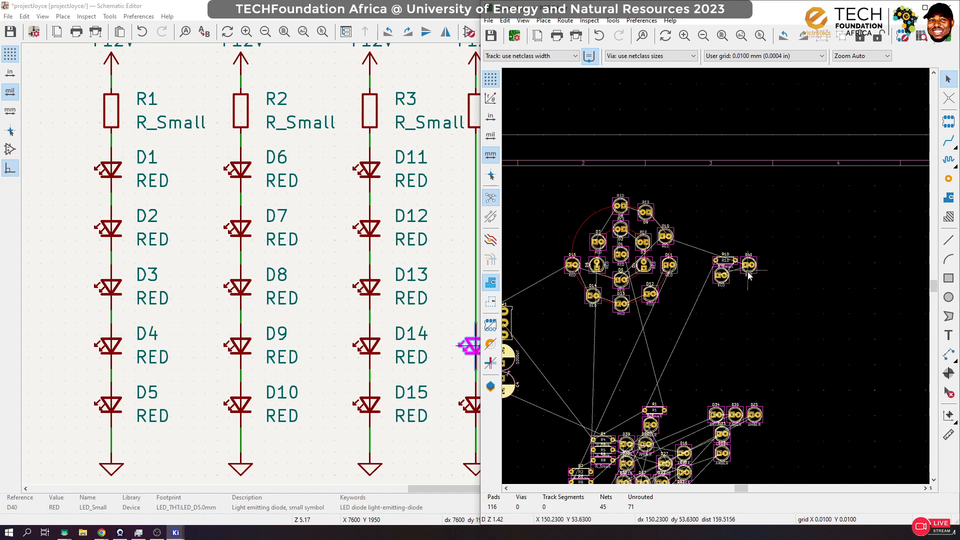
# Step: Restore the schematic window to half-screen size beside the board layout and bring the D40 and D41 column into view
pyautogui.scroll(-5, 300, 275)
pyautogui.scroll(3, 386, 281)
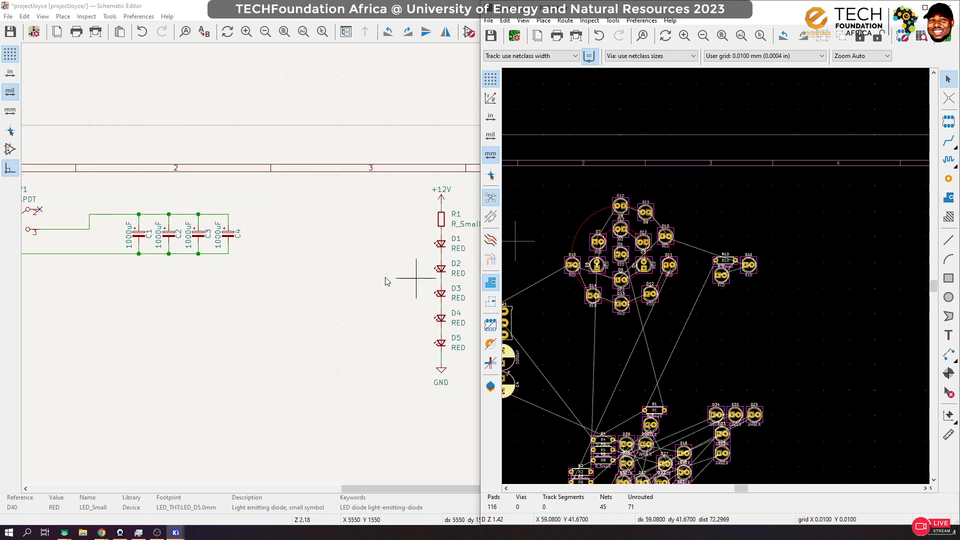
pyautogui.scroll(-6, 386, 281)
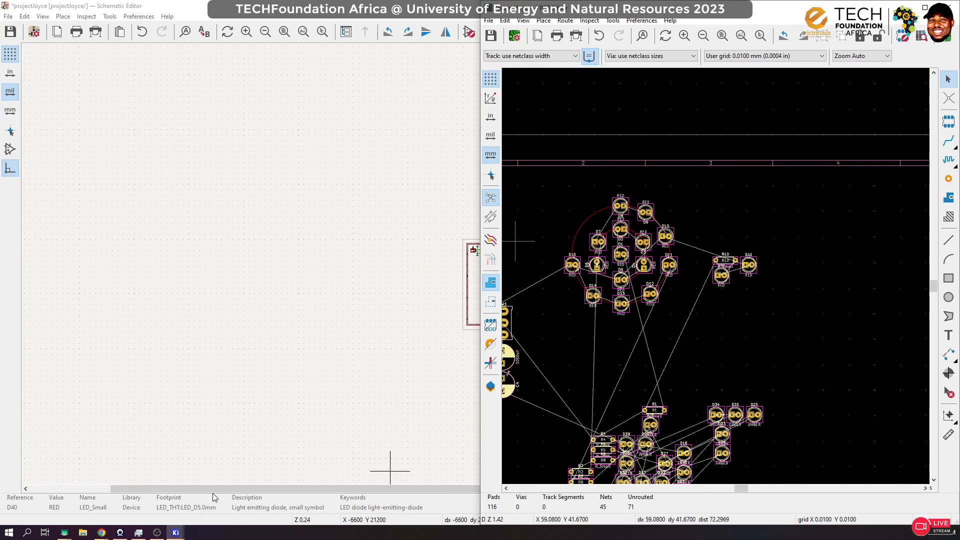
pyautogui.click(280, 488)
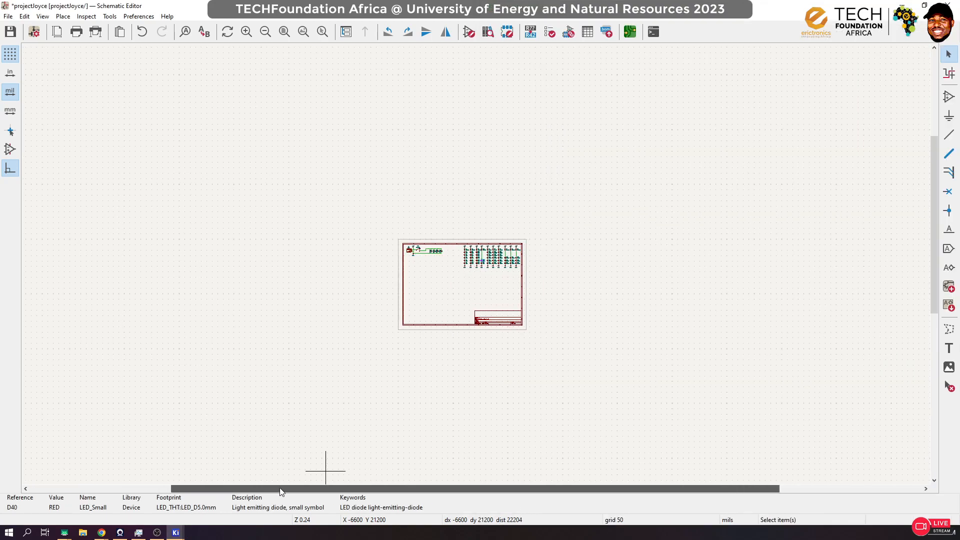
pyautogui.doubleClick(730, 13)
pyautogui.scroll(6, 235, 267)
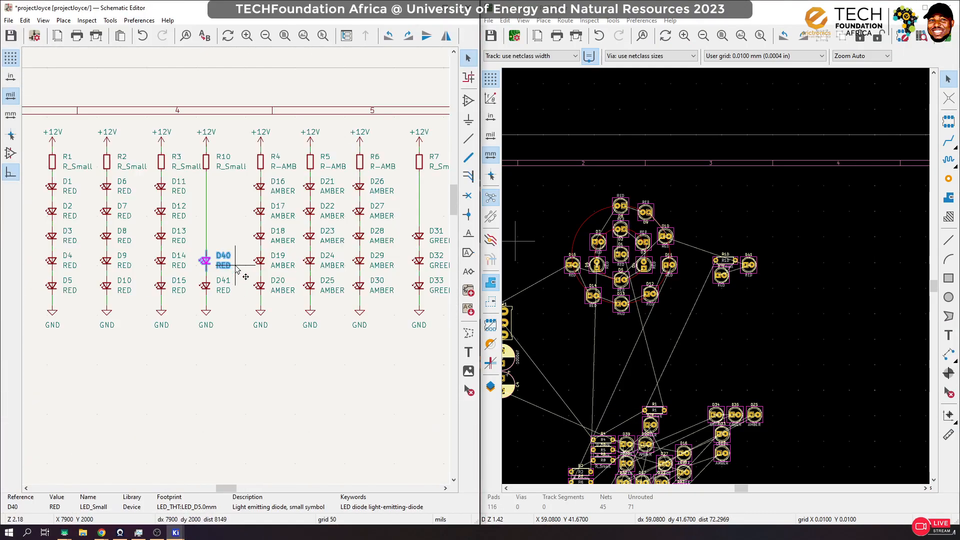
pyautogui.scroll(2, 237, 270)
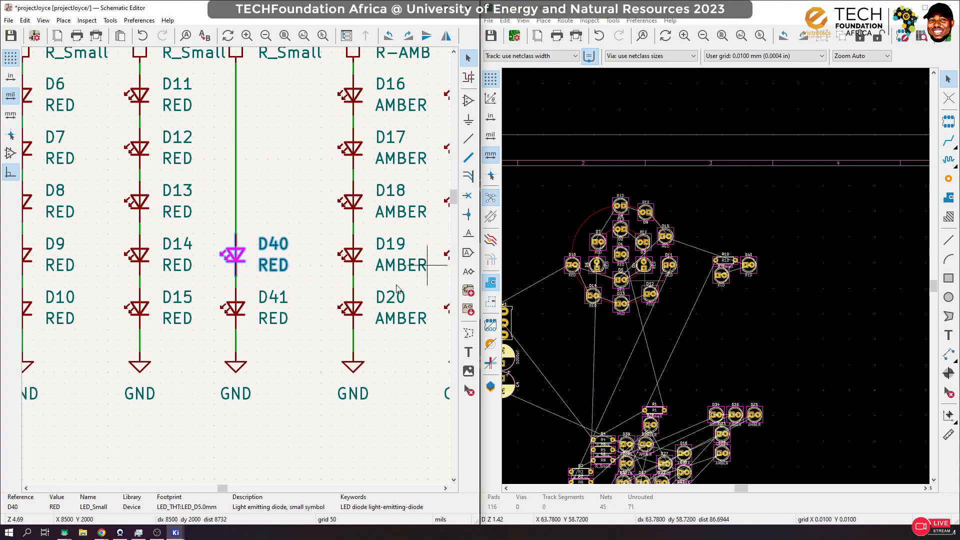
# Step: Locate D40 from the schematic and place its footprint on the outer circle directly above D15
pyautogui.click(235, 255)
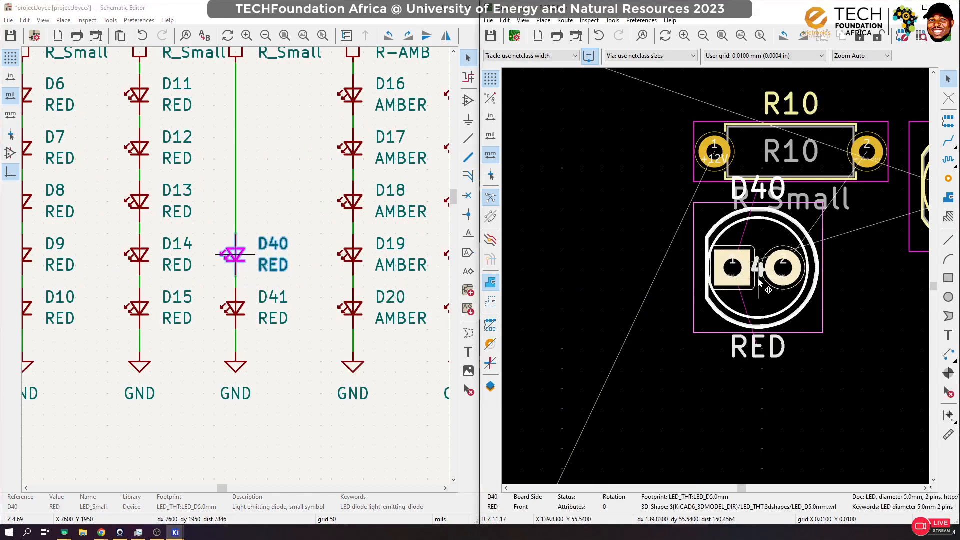
pyautogui.press('m')
pyautogui.scroll(-8, 736, 301)
pyautogui.scroll(4, 666, 267)
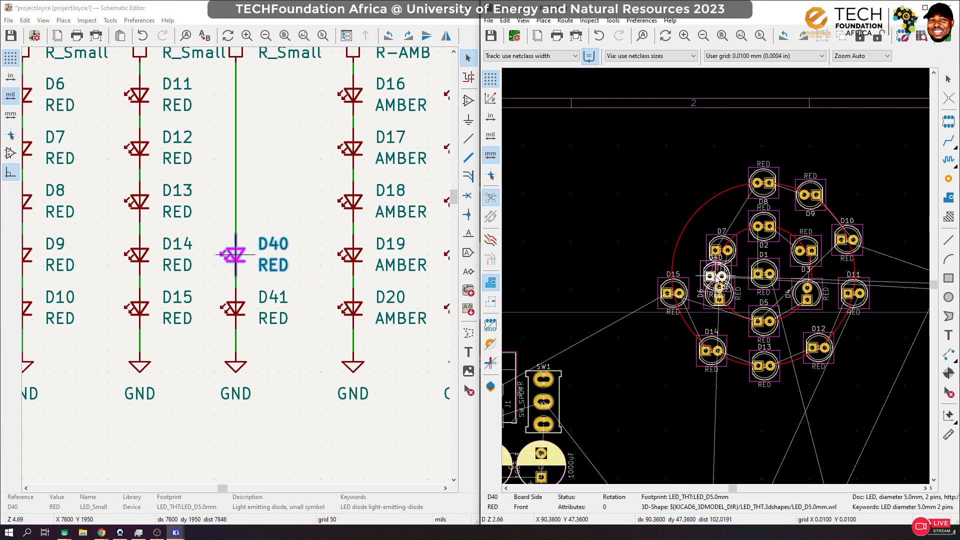
pyautogui.scroll(3, 724, 286)
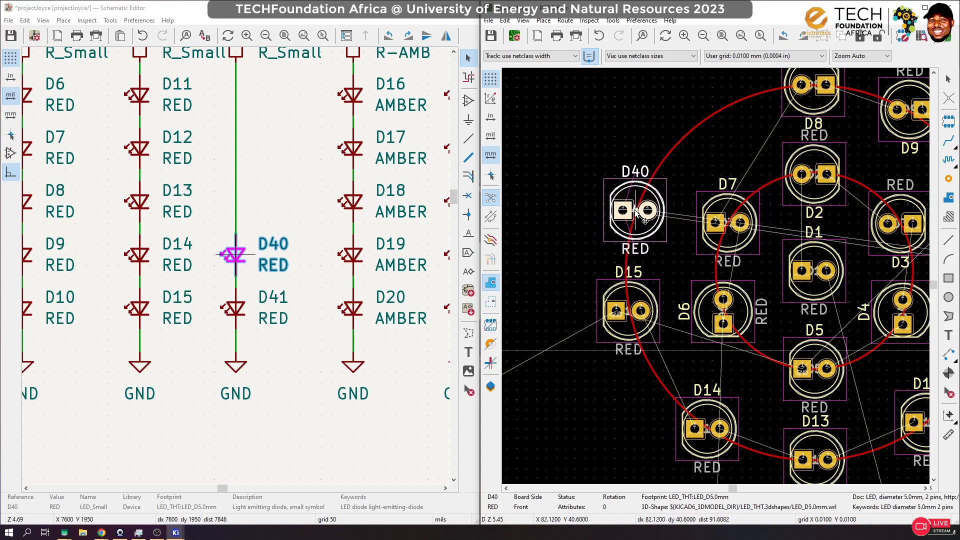
pyautogui.click(636, 211)
# Step: Nudge the D40 footprint slightly further up along the outer circle, away from D15
pyautogui.scroll(-5, 709, 276)
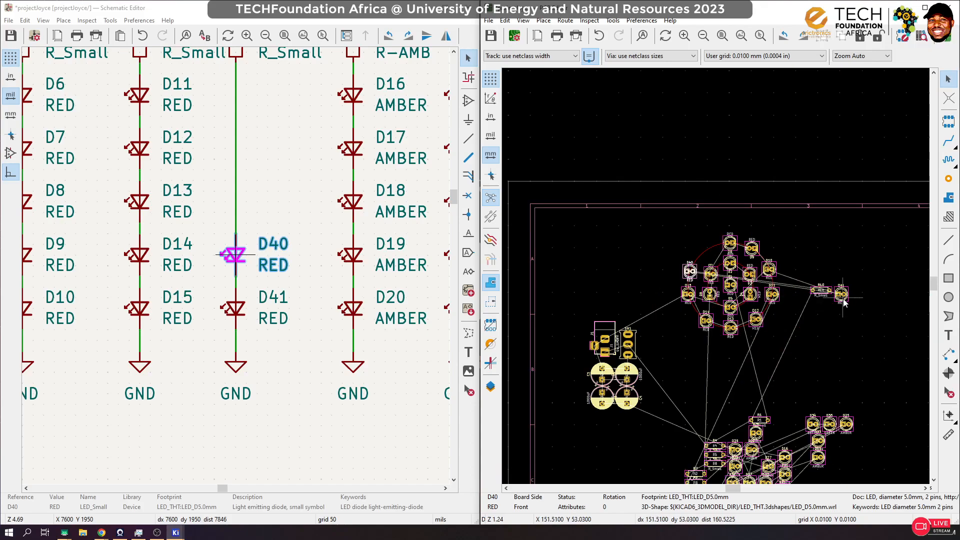
pyautogui.click(843, 302)
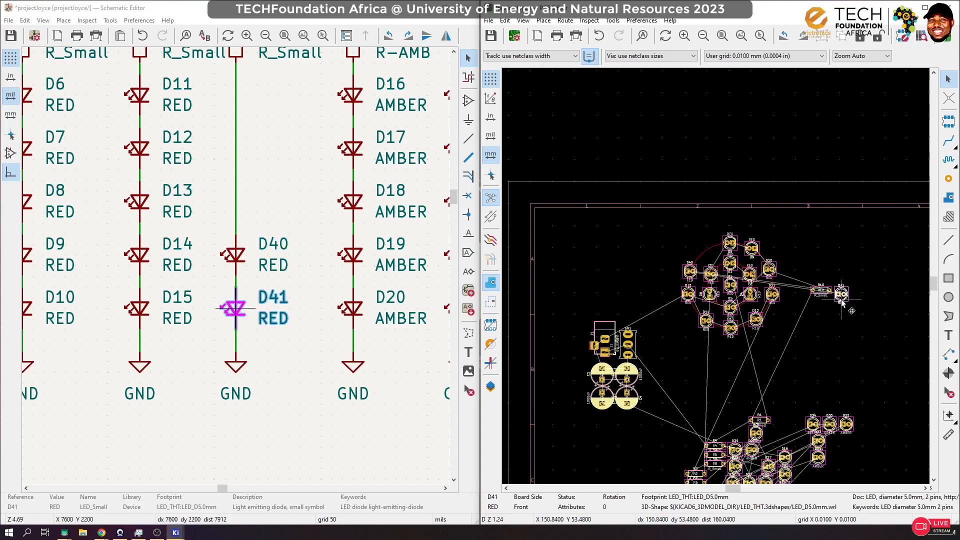
pyautogui.scroll(5, 743, 298)
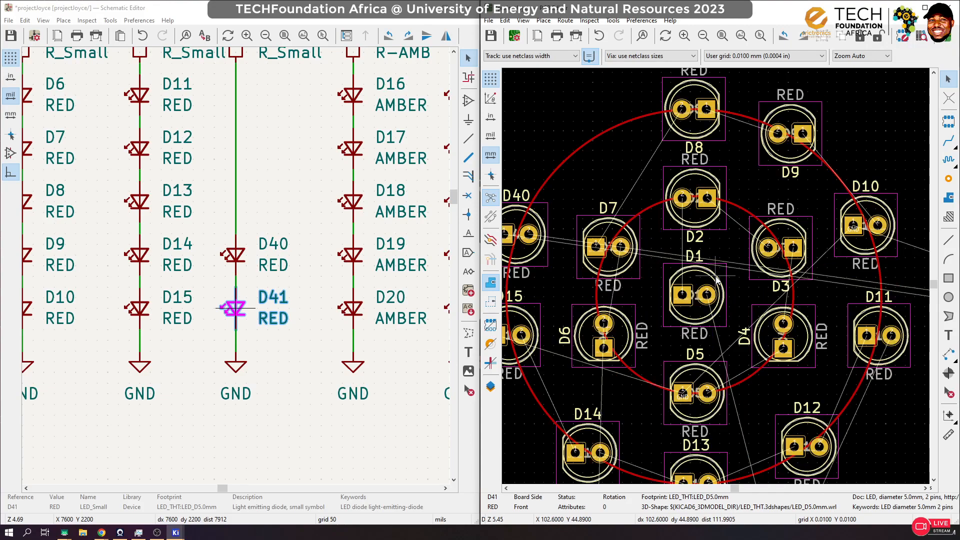
pyautogui.click(532, 265)
pyautogui.moveTo(531, 264); pyautogui.dragTo(531, 233)
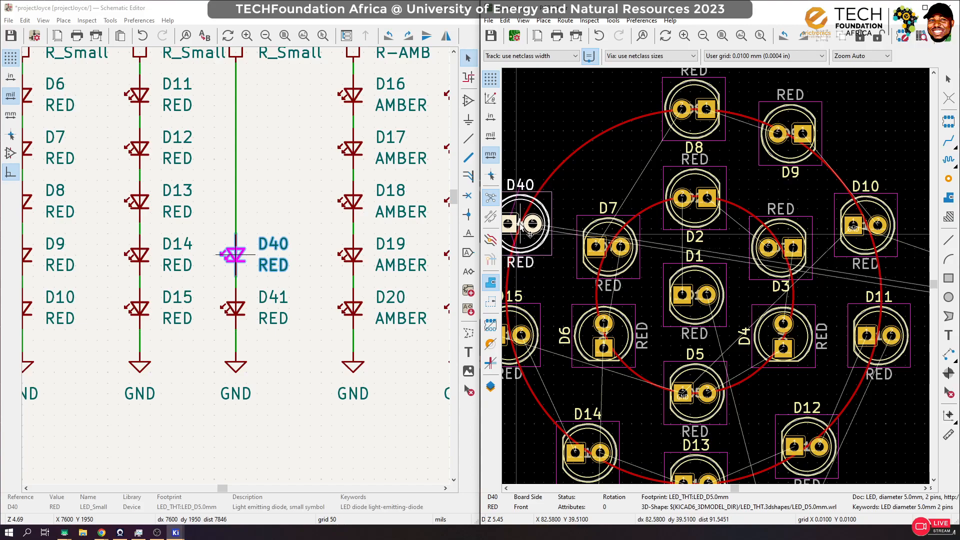
# Step: Place the D41 footprint on the outer circle in the gap between D40 and D8
pyautogui.scroll(-5, 755, 283)
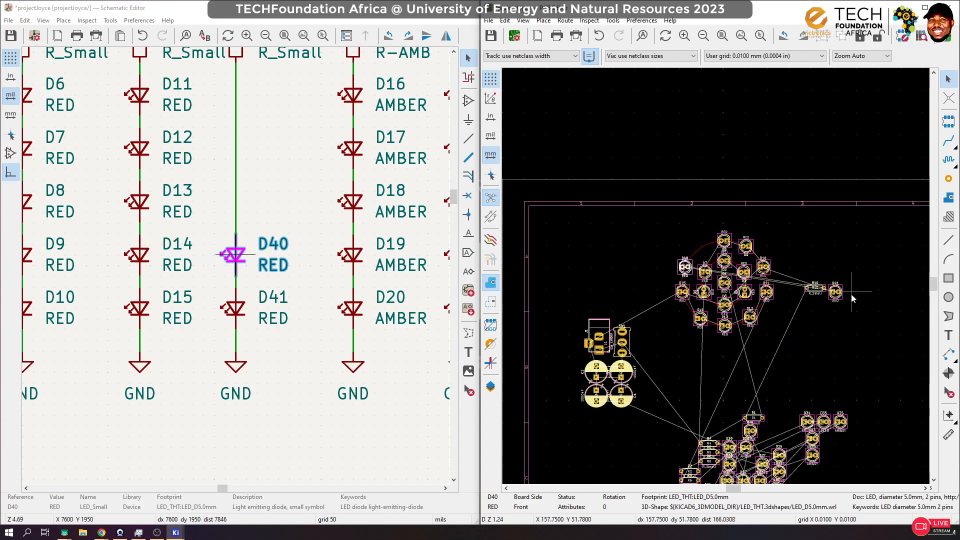
pyautogui.moveTo(837, 293); pyautogui.dragTo(711, 245)
pyautogui.scroll(5, 714, 240)
pyautogui.scroll(-10, 717, 282)
pyautogui.scroll(5, 720, 280)
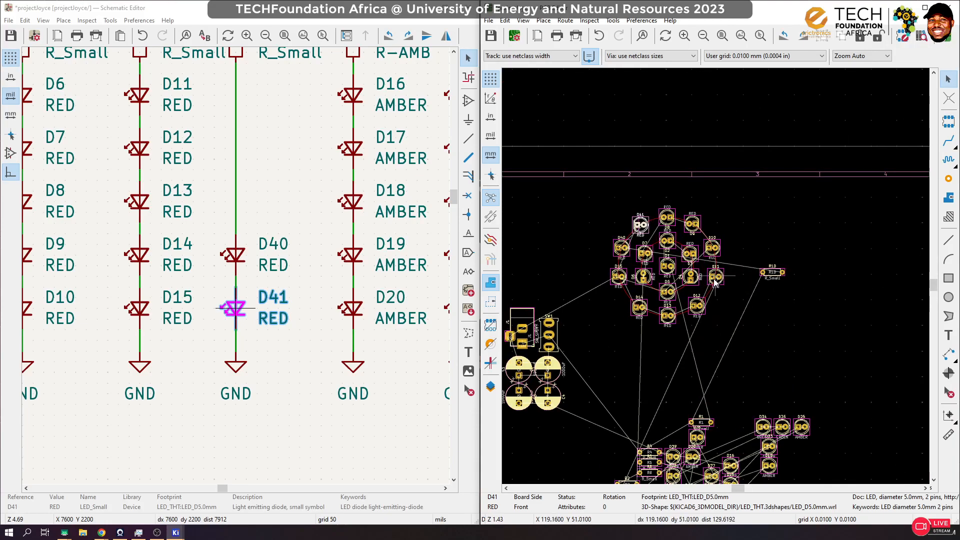
# Step: Deselect the D41 footprint and open the board layout in the 3D viewer
pyautogui.scroll(1, 744, 219)
pyautogui.scroll(-3, 760, 295)
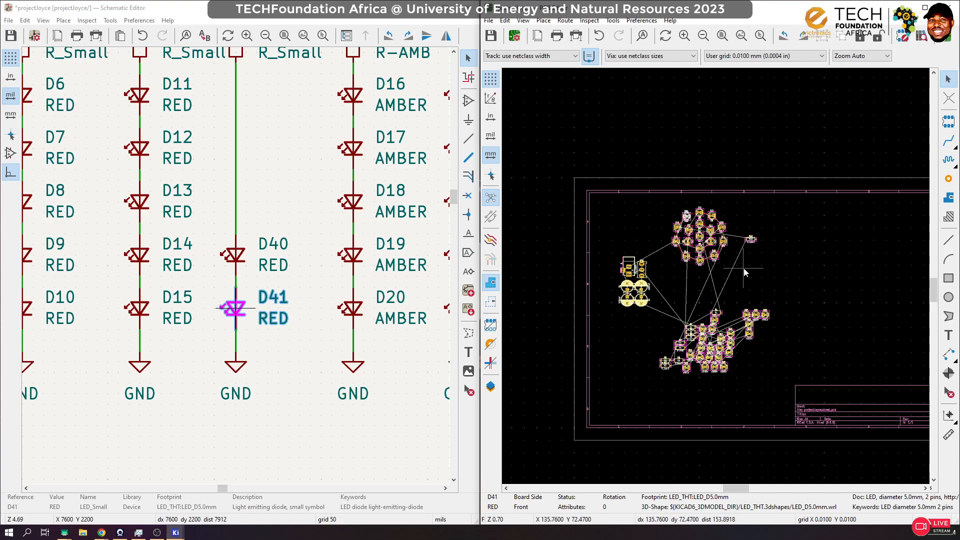
pyautogui.click(813, 241)
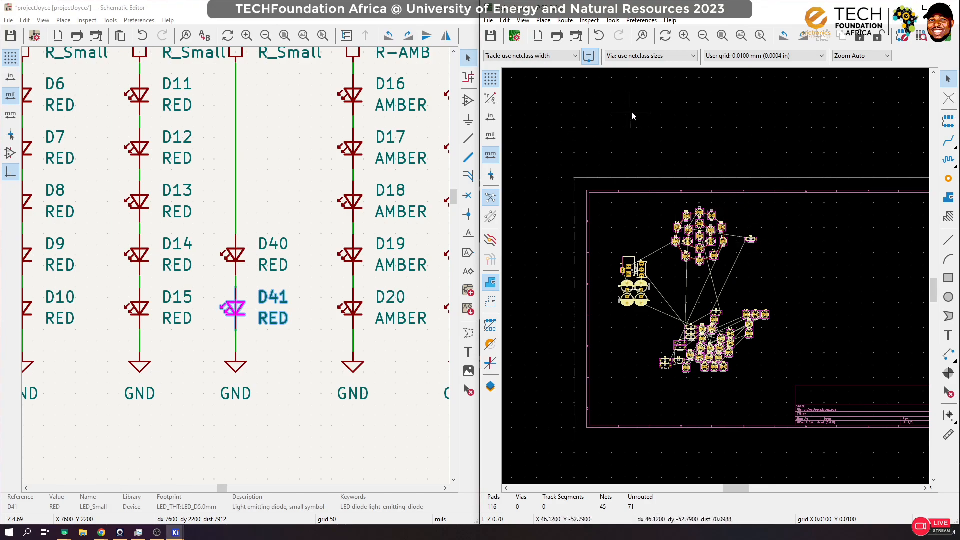
pyautogui.click(524, 21)
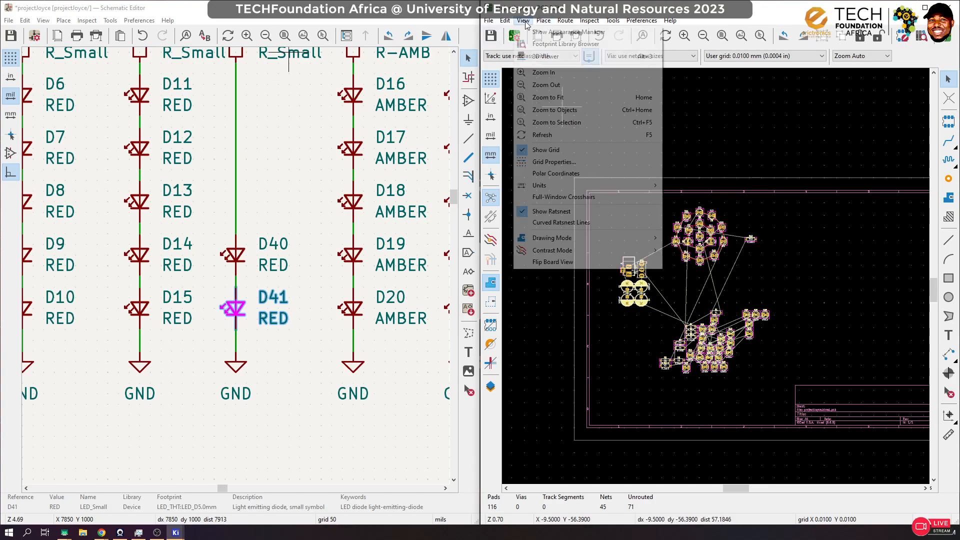
pyautogui.click(538, 56)
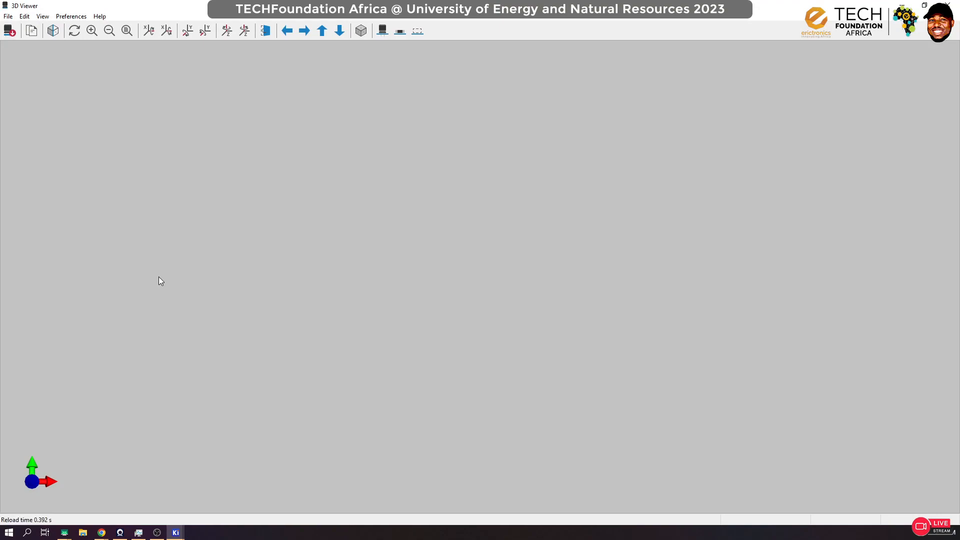
# Step: Examine the concentric red LED arrangement and the remaining components from several angles in 3D, and close the 3D view
pyautogui.scroll(4, 533, 184)
pyautogui.moveTo(492, 95); pyautogui.dragTo(487, 188)
pyautogui.moveTo(574, 184); pyautogui.dragTo(563, 165)
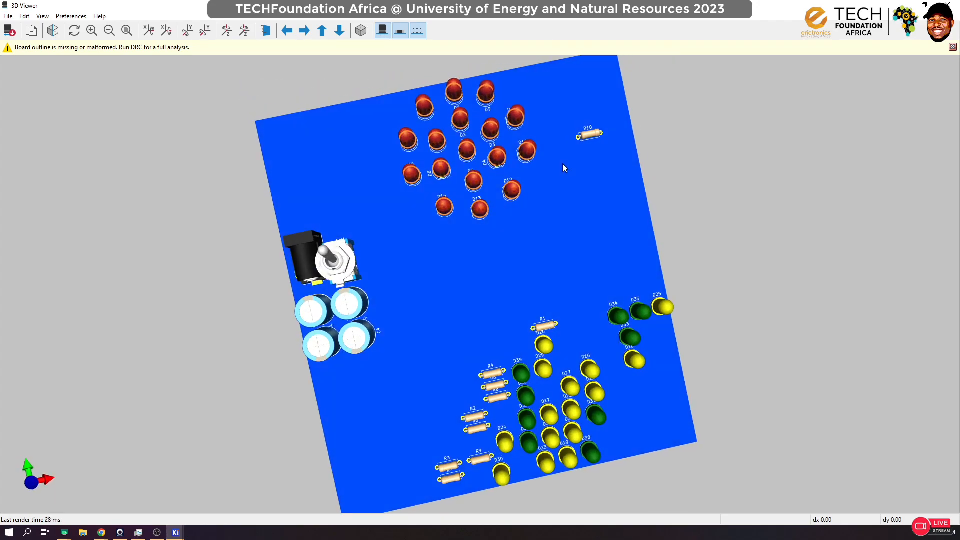
pyautogui.moveTo(553, 225); pyautogui.dragTo(582, 176)
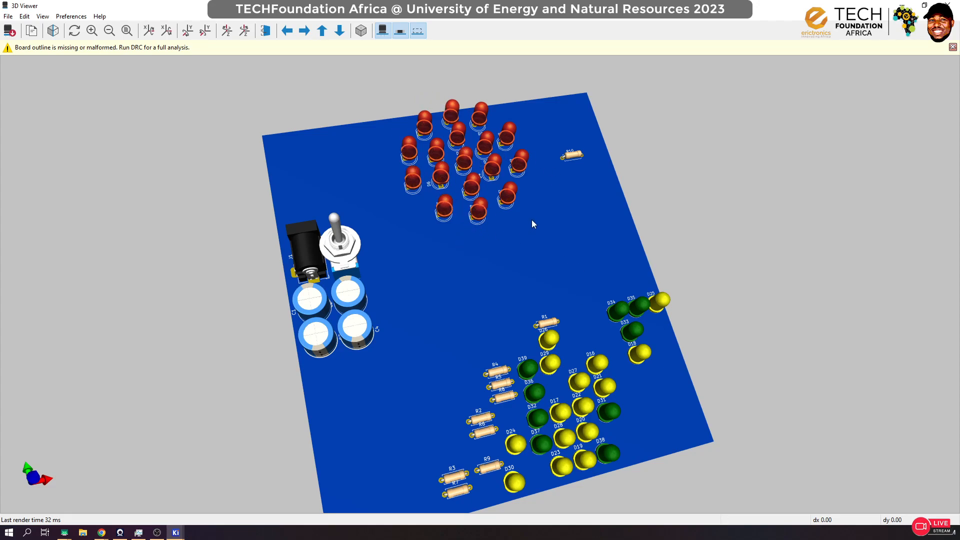
pyautogui.moveTo(531, 223); pyautogui.dragTo(483, 242)
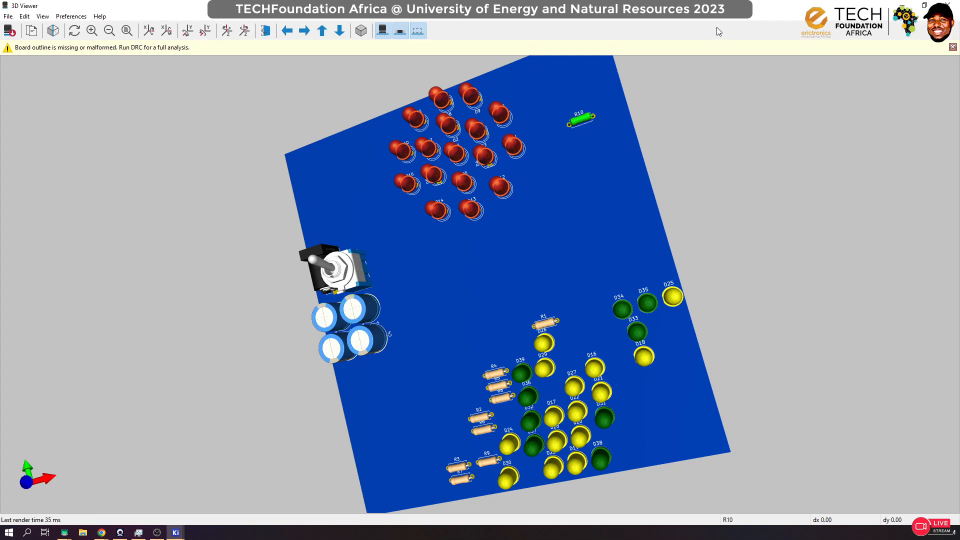
pyautogui.moveTo(530, 312)
pyautogui.mouseDown()
pyautogui.moveTo(628, 192)
pyautogui.moveTo(647, 355)
pyautogui.moveTo(568, 258)
pyautogui.moveTo(302, 235)
pyautogui.moveTo(616, 332)
pyautogui.moveTo(345, 260)
pyautogui.moveTo(721, 233)
pyautogui.moveTo(541, 338)
pyautogui.moveTo(83, 422)
pyautogui.moveTo(529, 410)
pyautogui.moveTo(412, 465)
pyautogui.moveTo(426, 229)
pyautogui.moveTo(680, 184)
pyautogui.moveTo(602, 400)
pyautogui.moveTo(547, 279)
pyautogui.moveTo(552, 167)
pyautogui.moveTo(443, 329)
pyautogui.moveTo(523, 340)
pyautogui.moveTo(534, 306)
pyautogui.mouseUp()
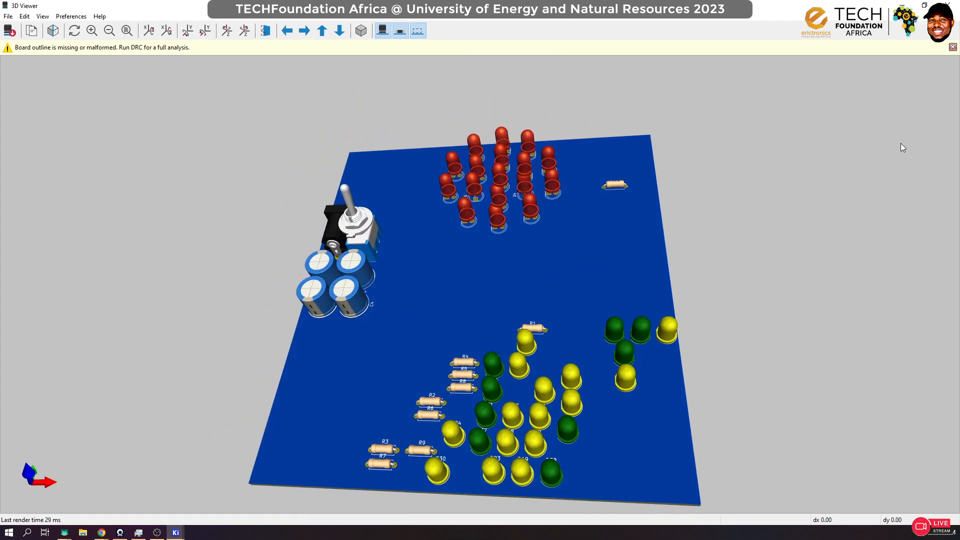
pyautogui.click(947, 5)
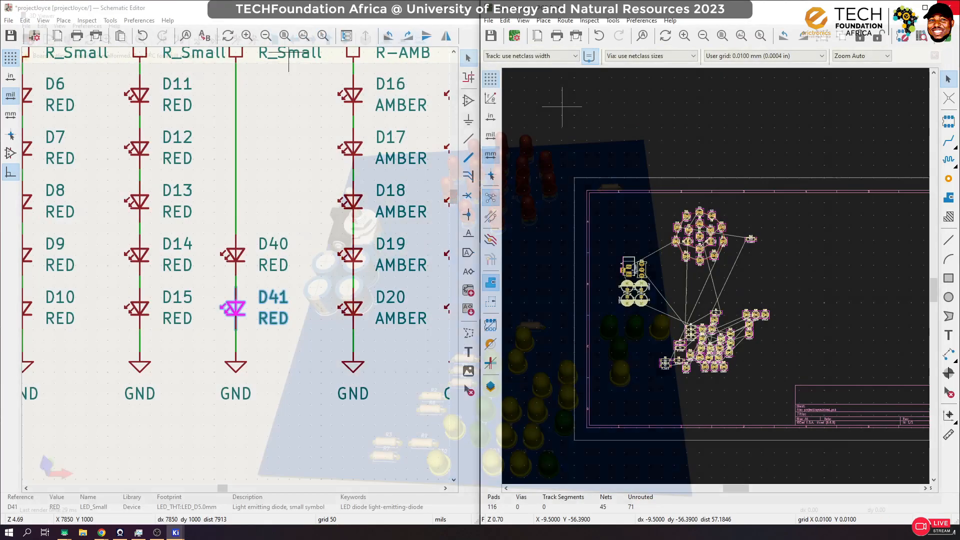